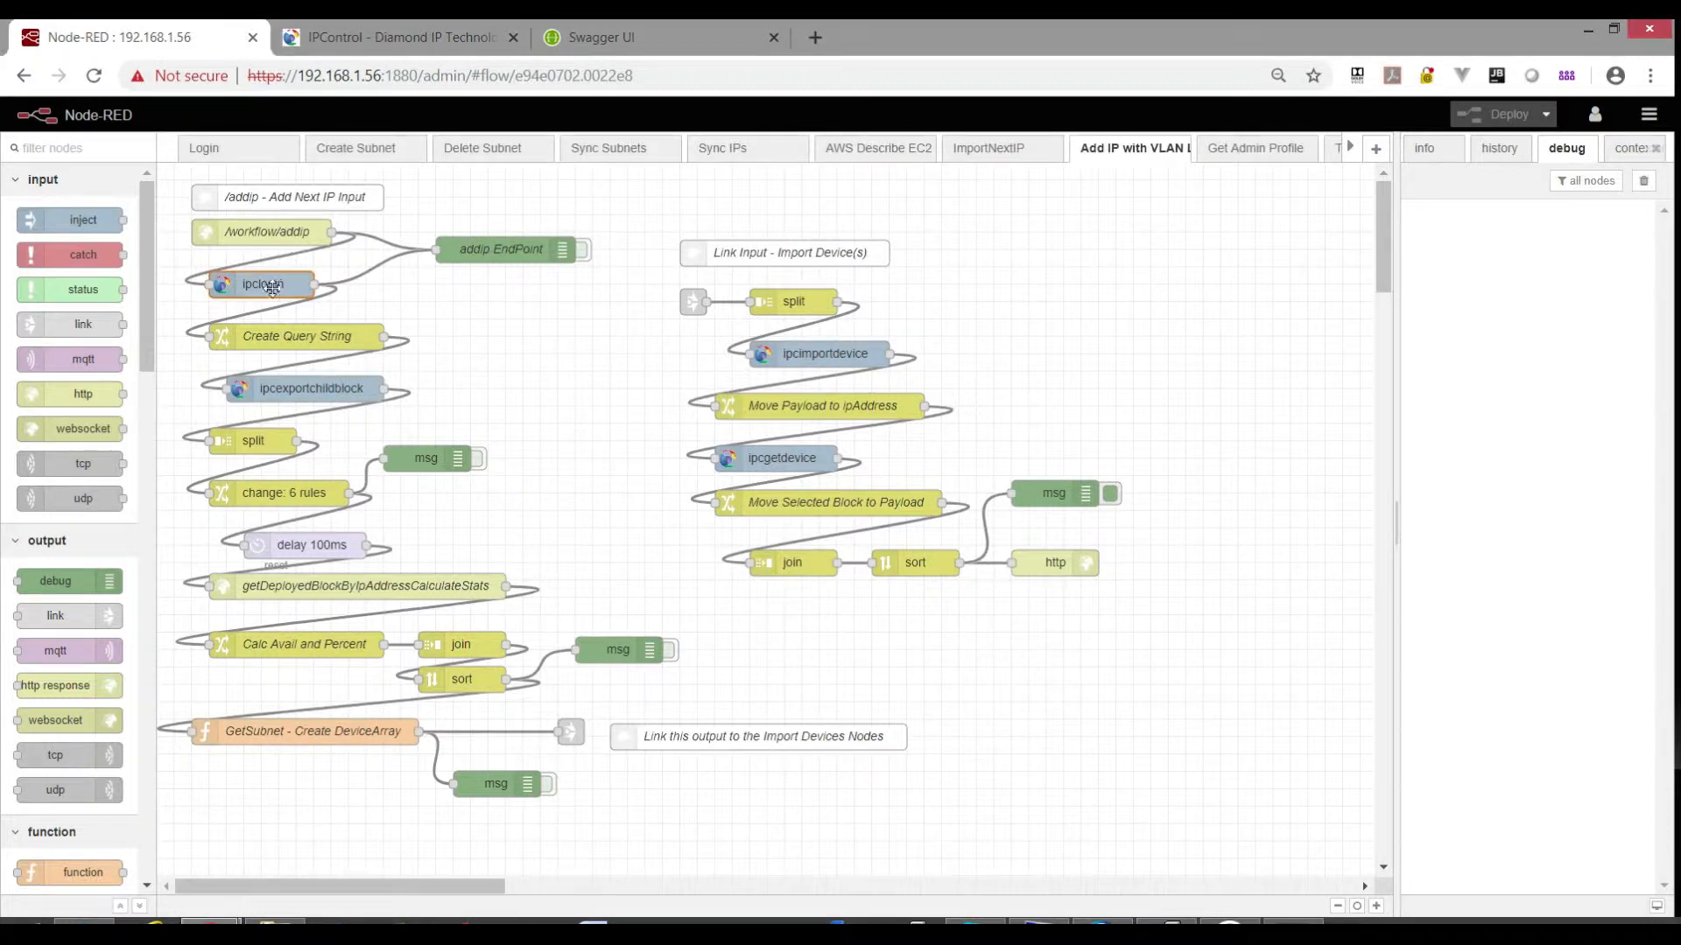
Inspect the JSONata expression that sets payload.query in the Create Query String node, widening the editor to read it, and exit without changes.
double_click(331, 338)
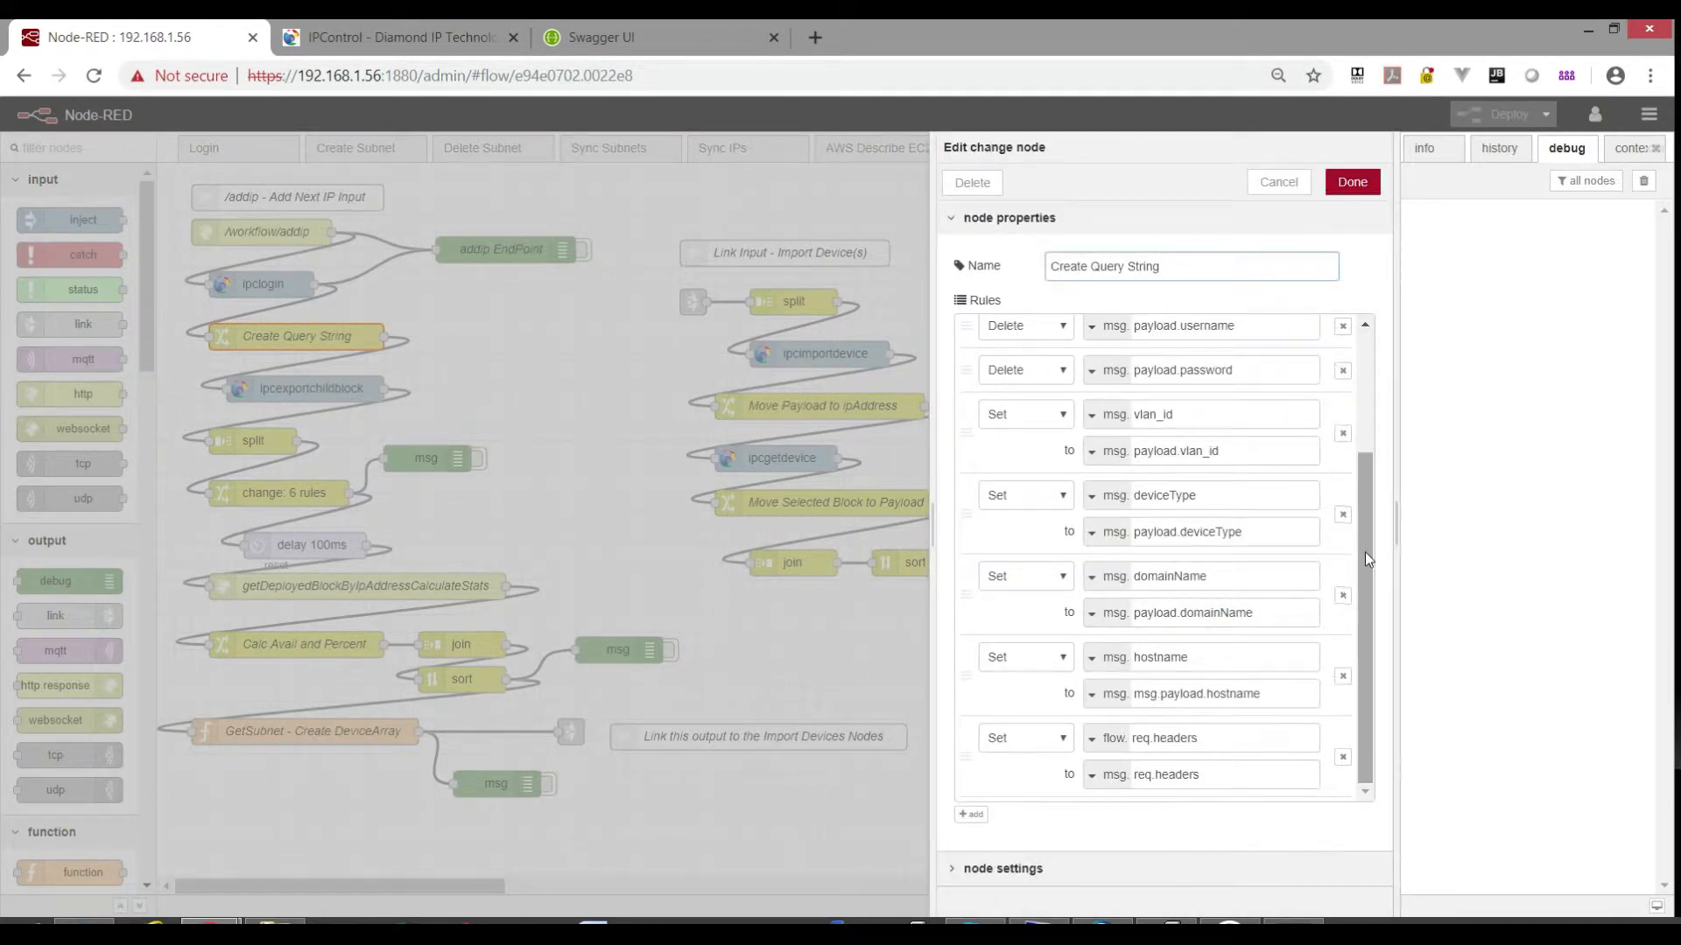
left_click_drag(1364, 544, 1367, 422)
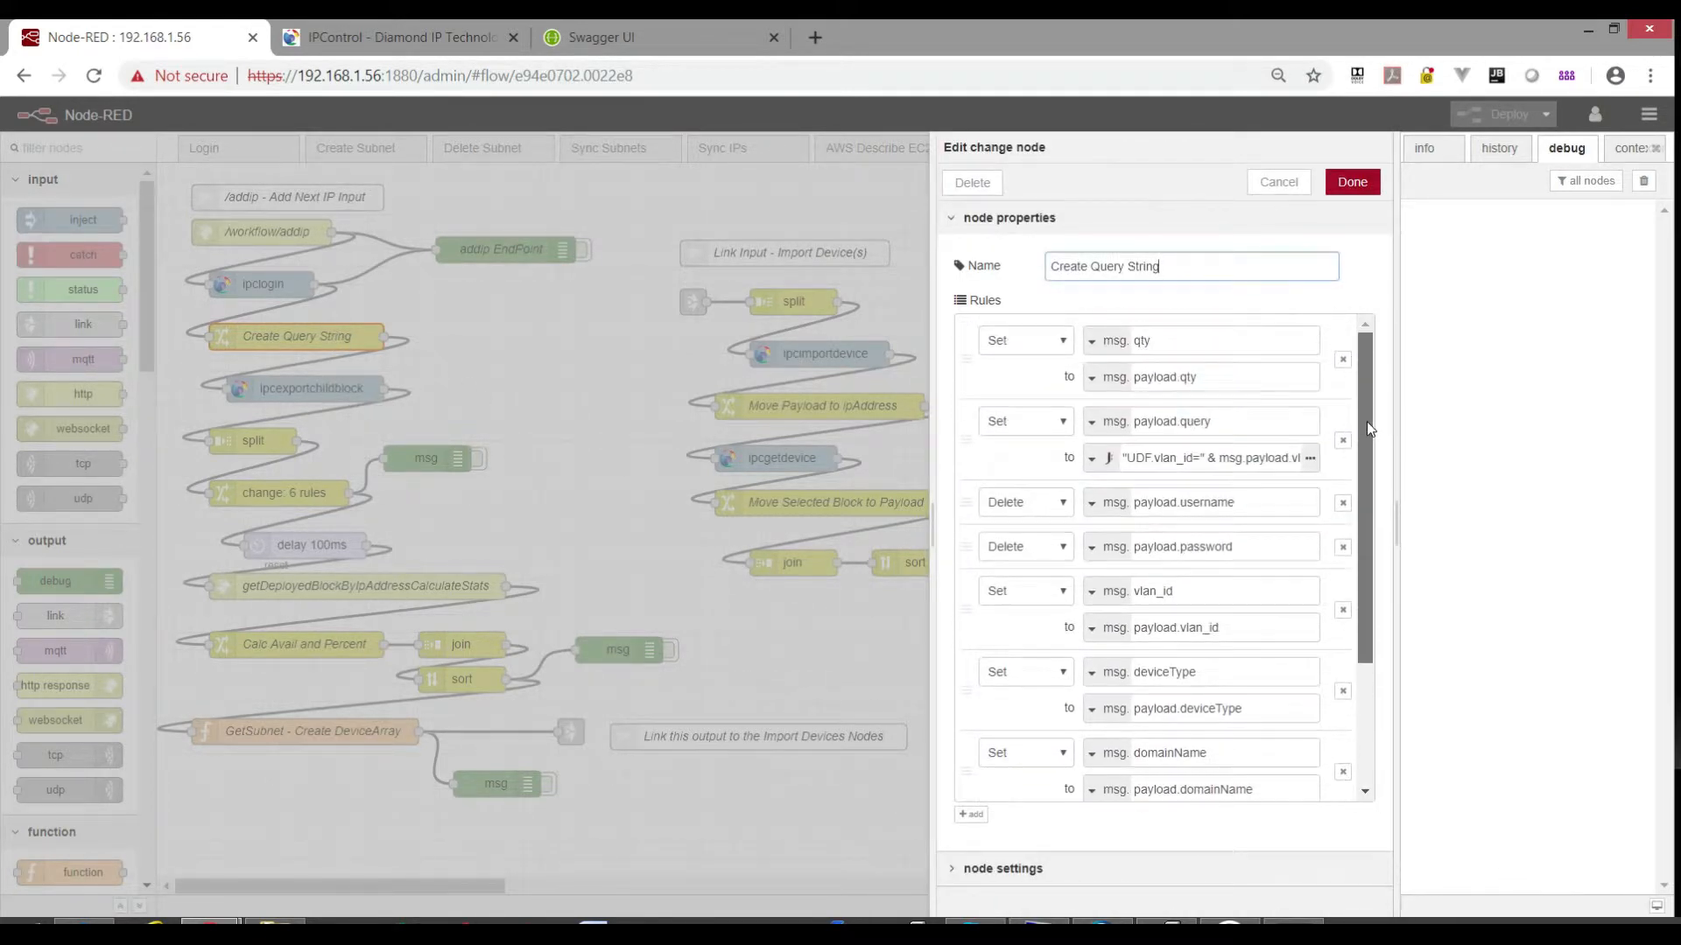
left_click(1310, 458)
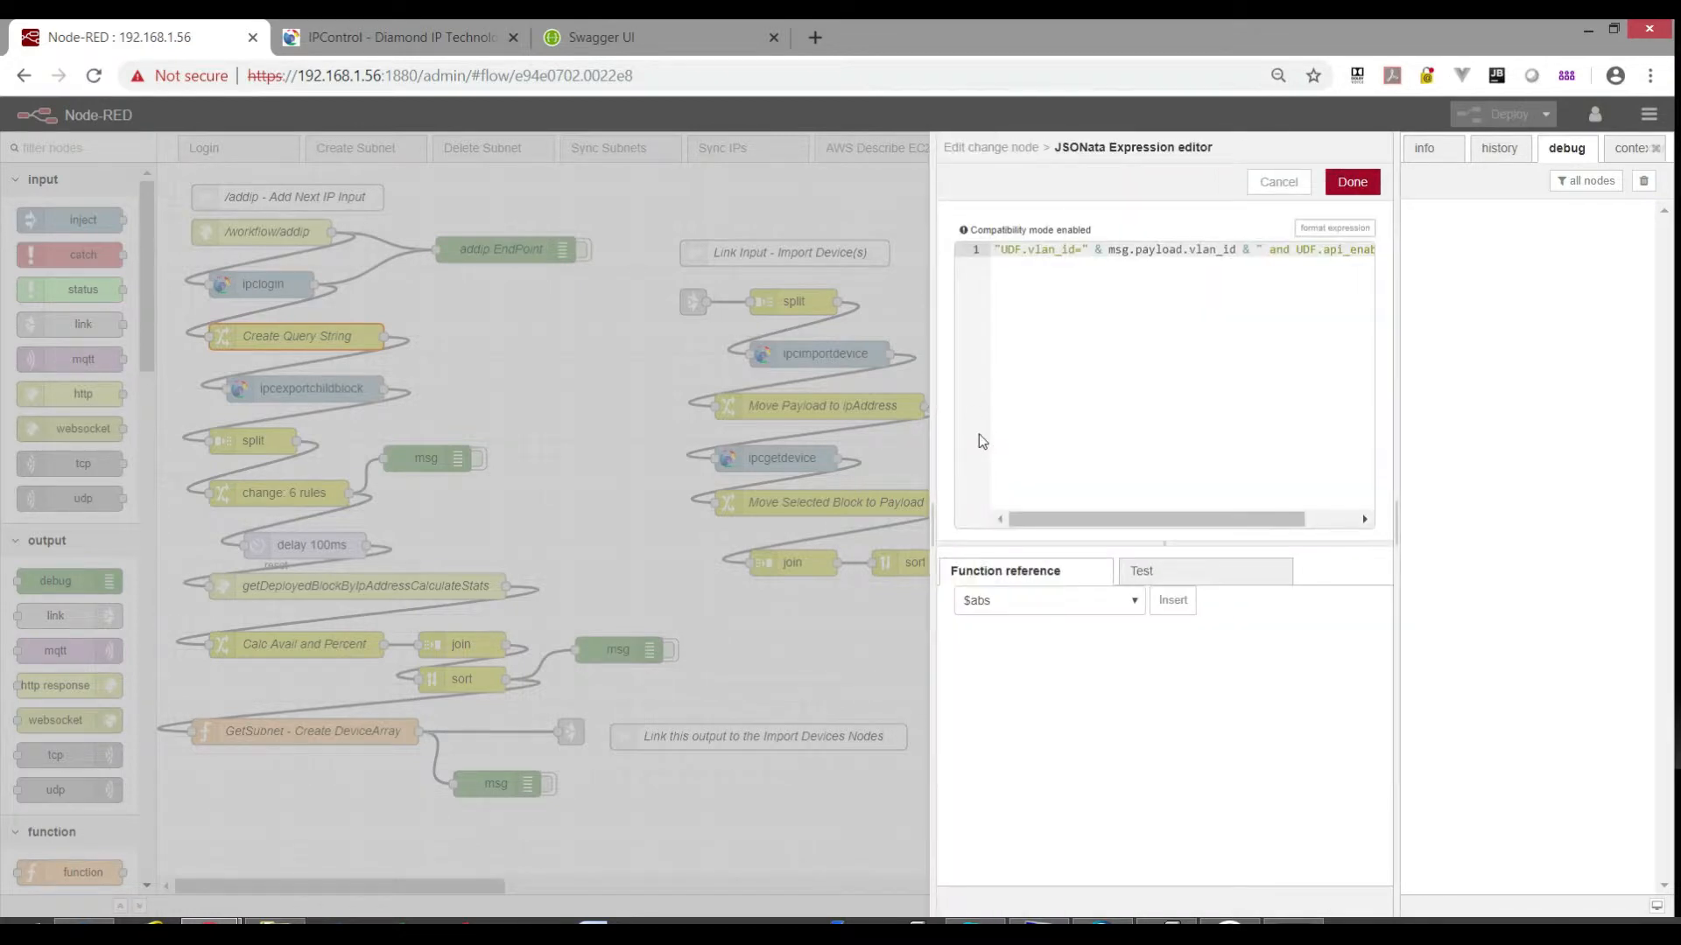
left_click_drag(927, 304, 679, 318)
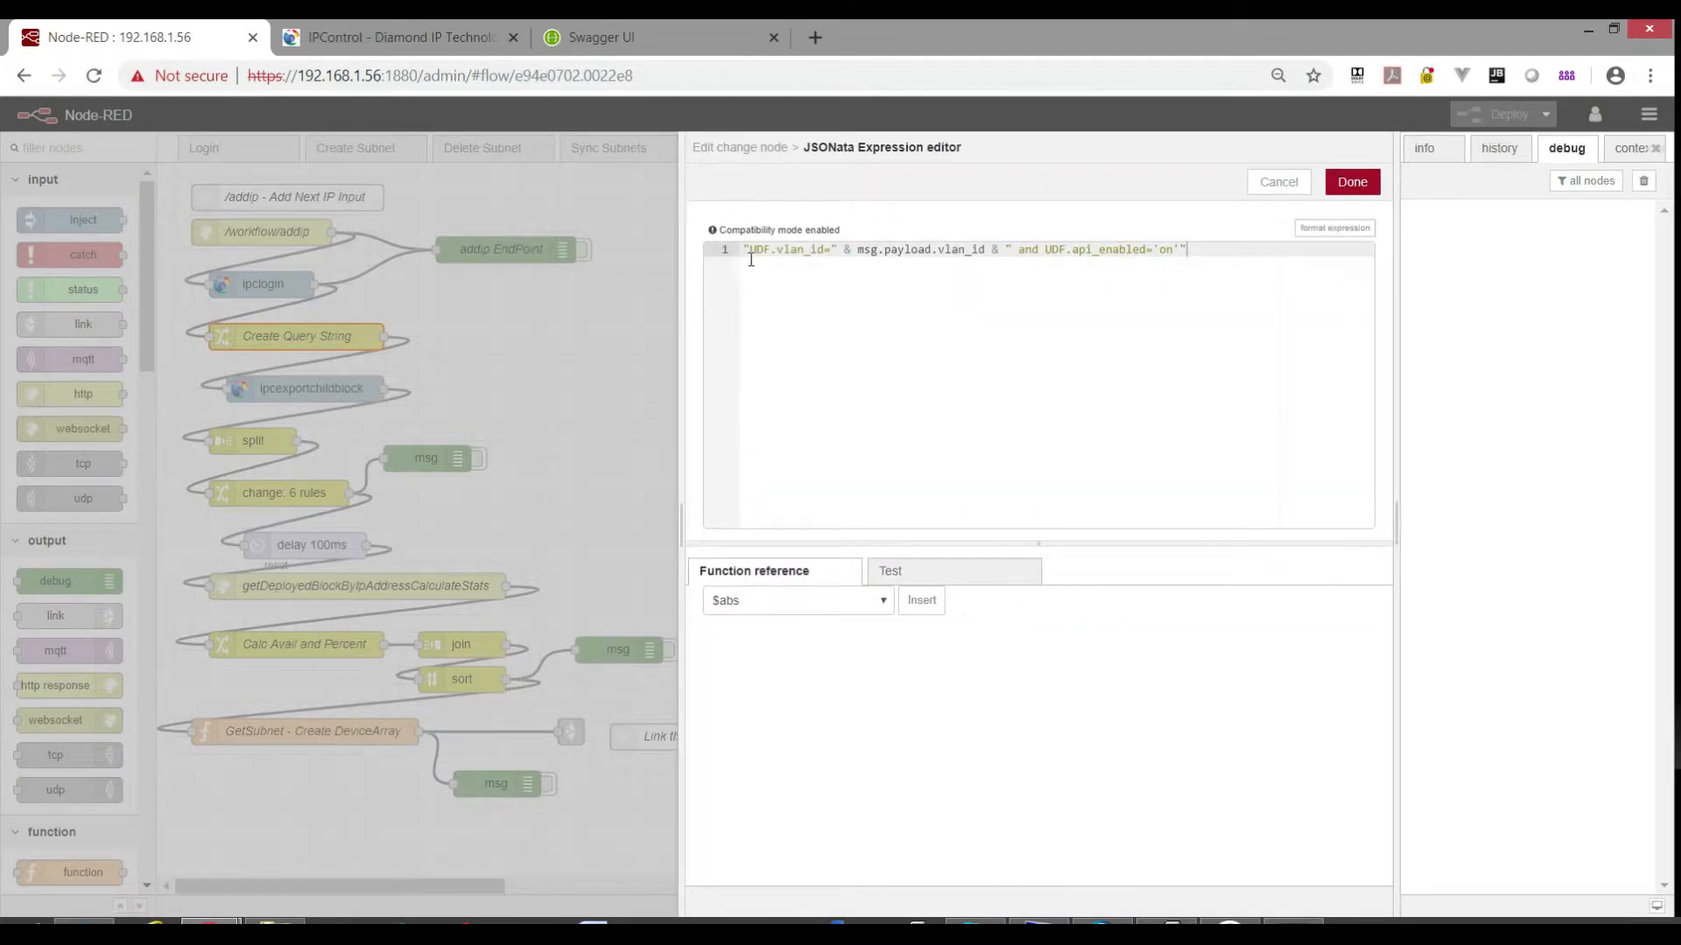
double_click(823, 252)
left_click(1285, 186)
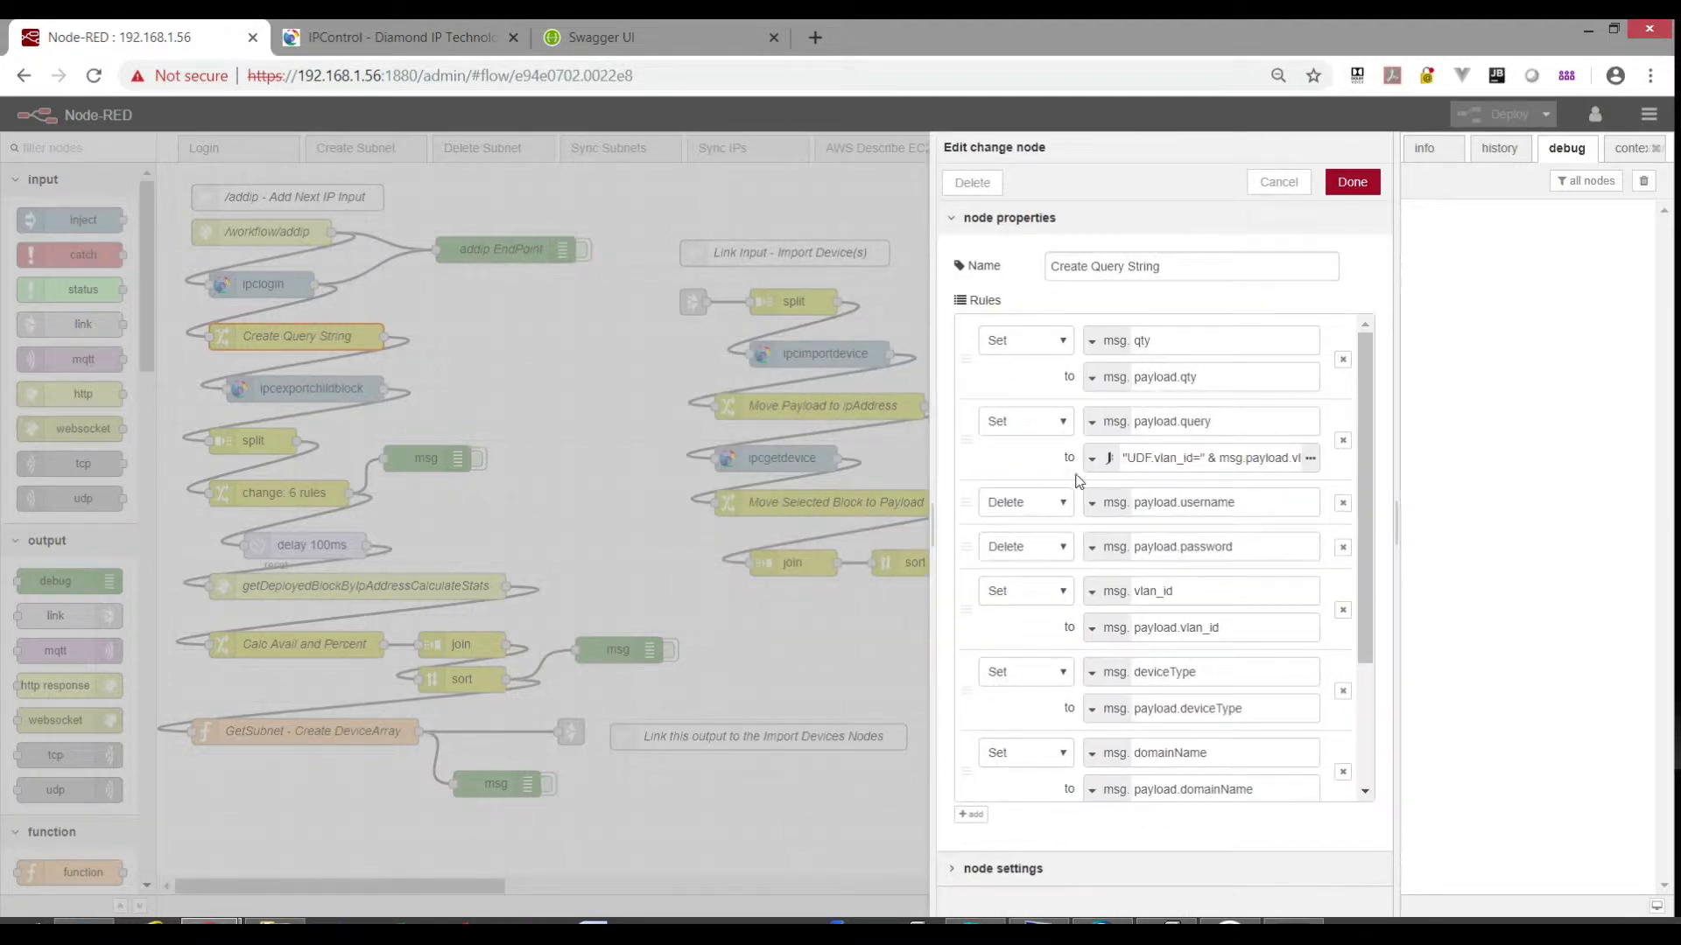
Switch to IPControl and open the VLAN ID entry from the user-defined field list.
left_click(367, 42)
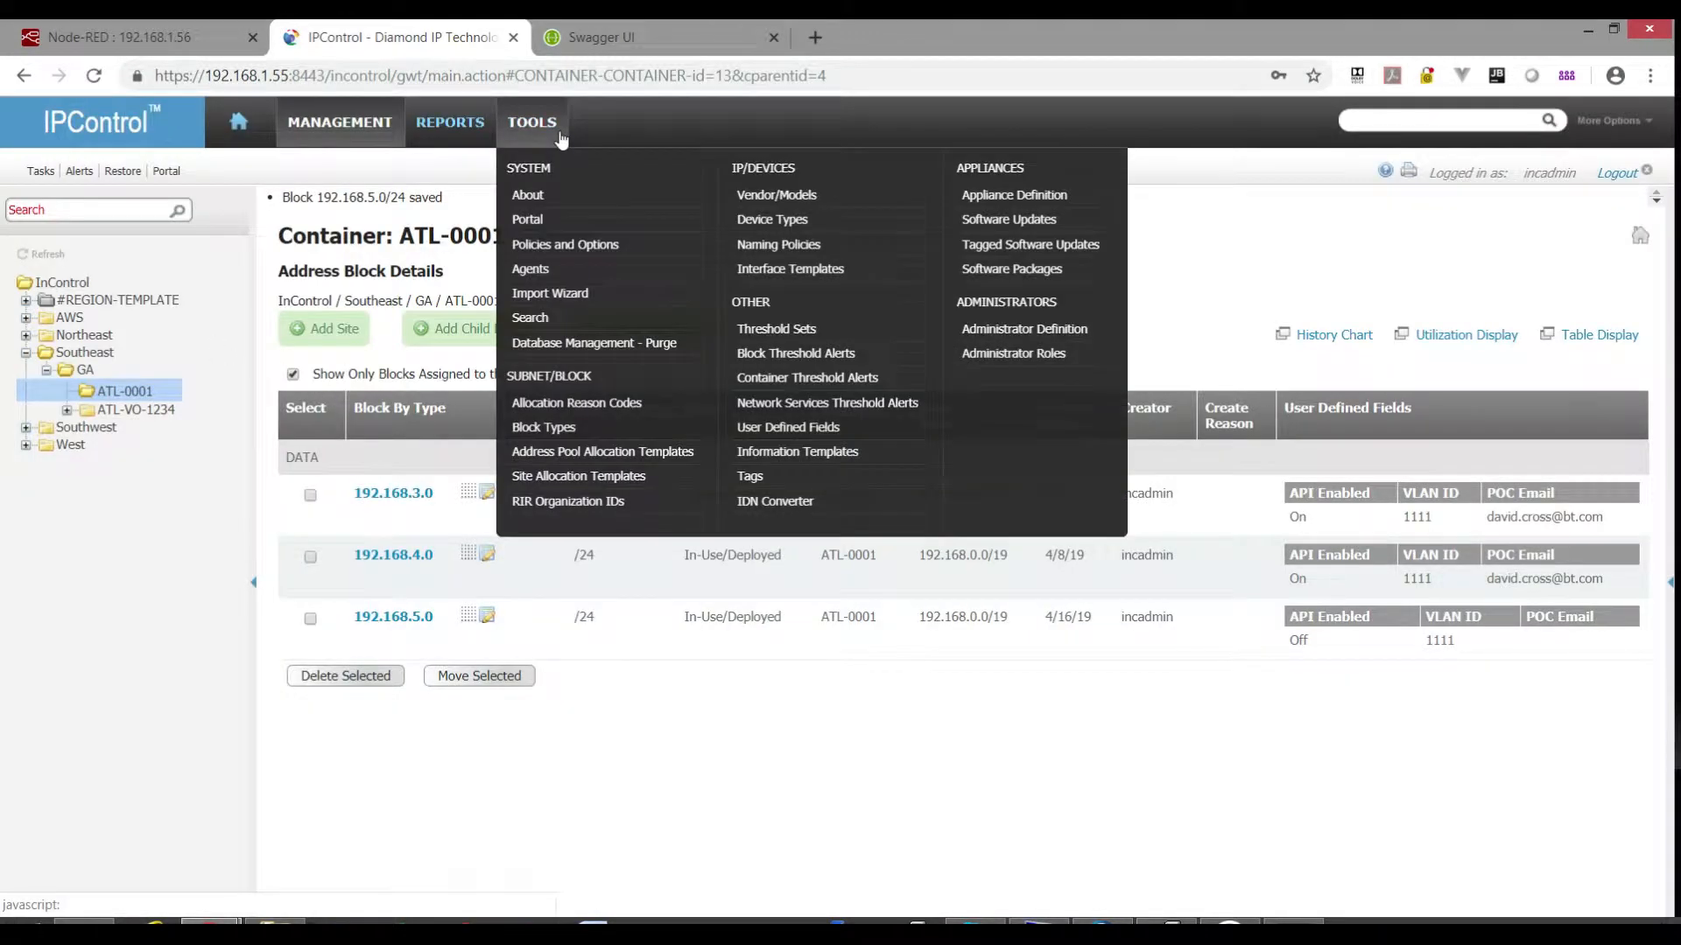
mouse_move(524, 131)
left_click(786, 429)
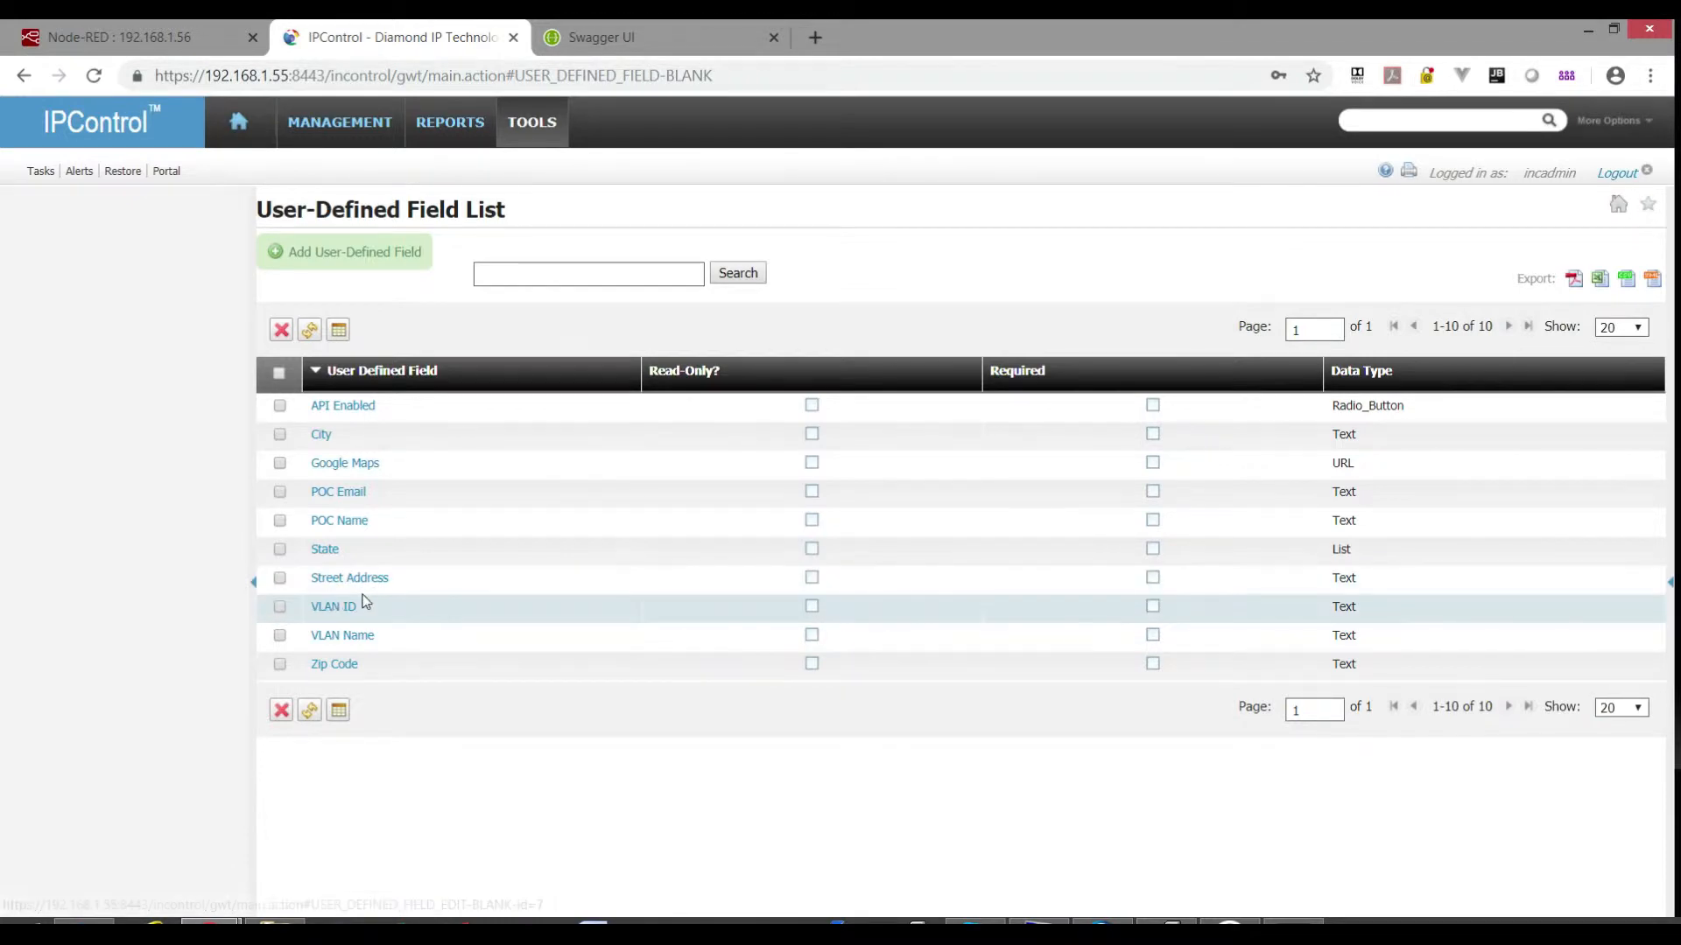
left_click(335, 613)
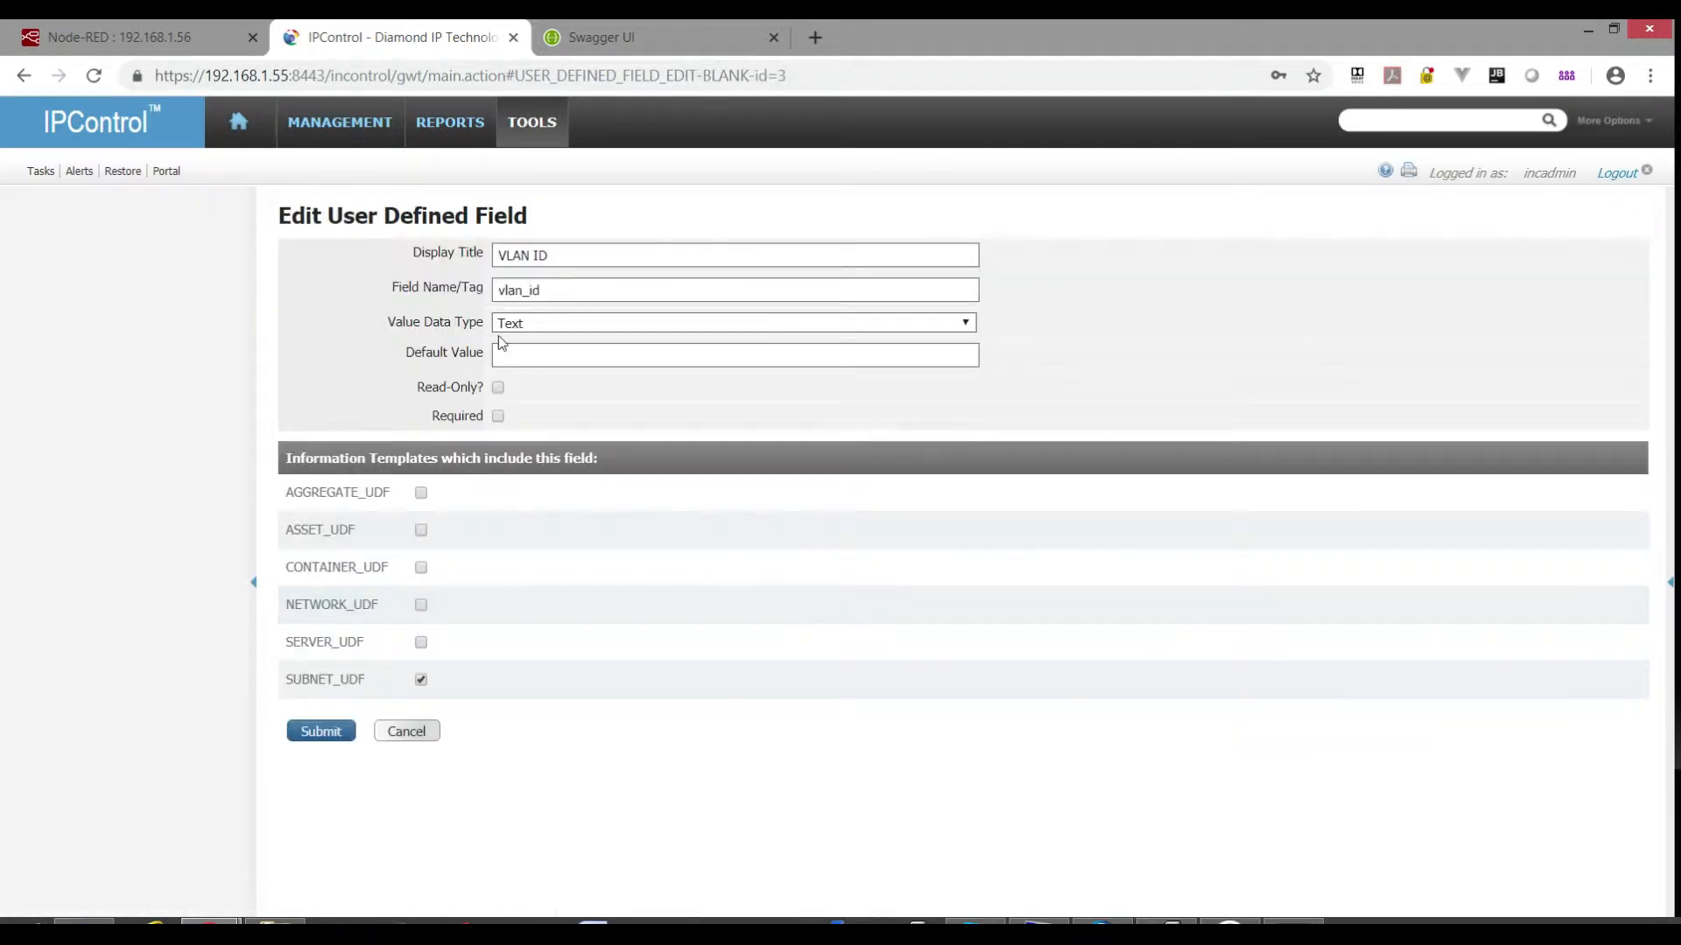
Examine the VLAN ID field's display title and its field name/tag.
left_click(556, 256)
left_click_drag(556, 257, 474, 269)
left_click(505, 264)
left_click(560, 289)
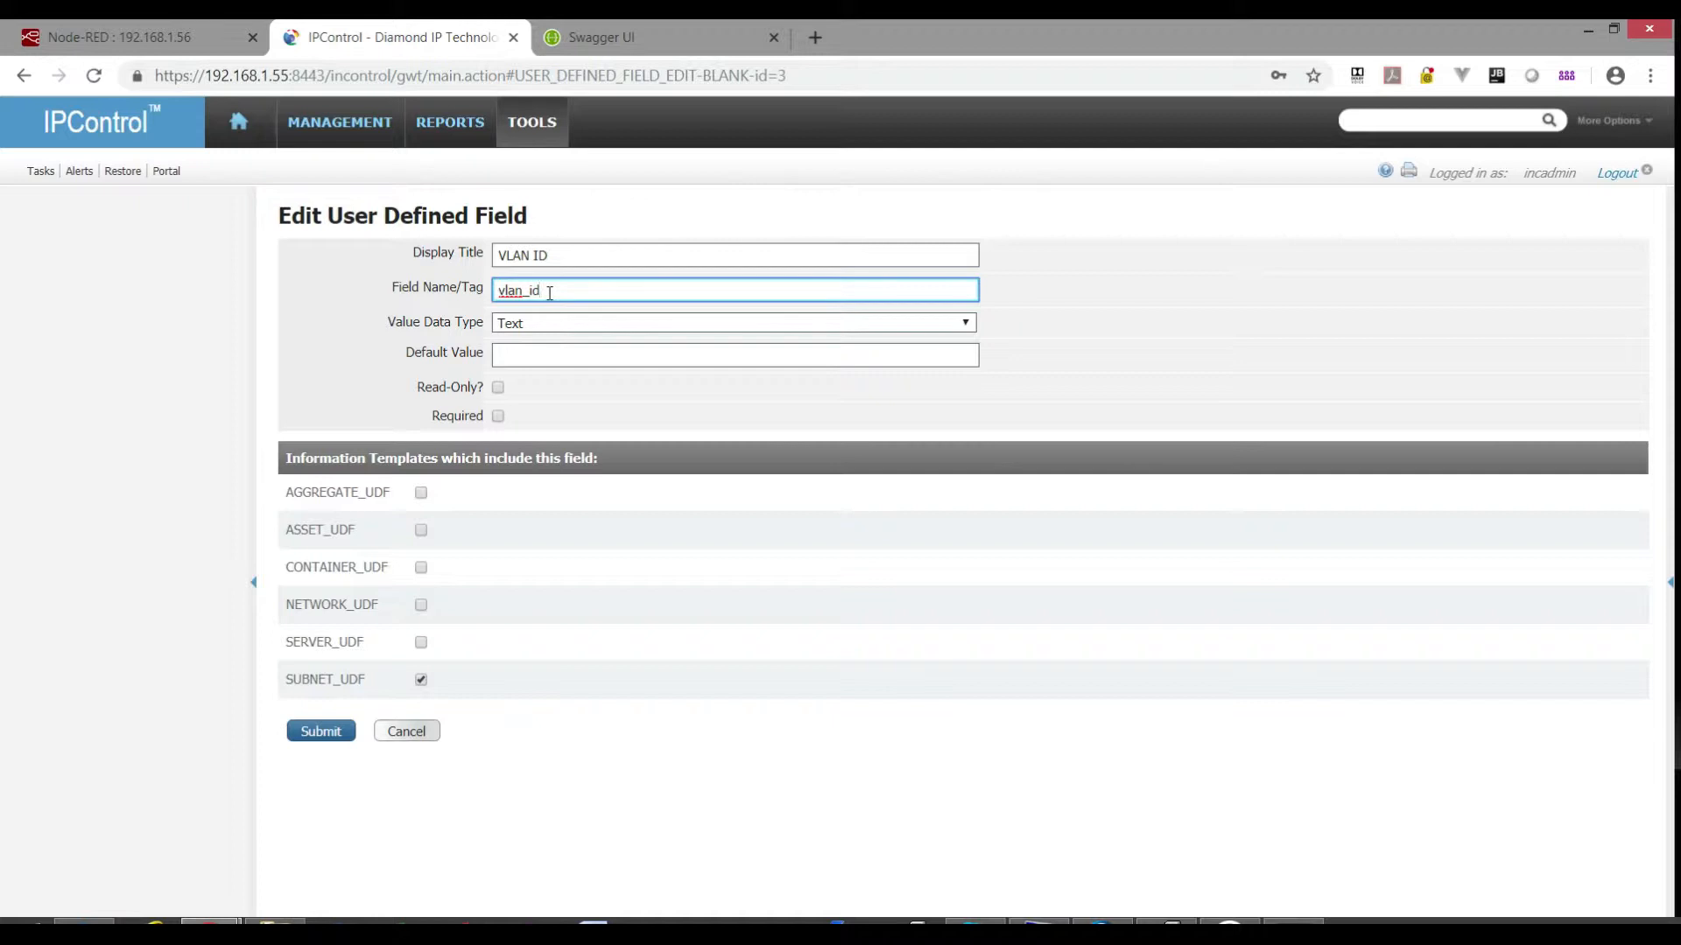
left_click_drag(550, 292, 486, 295)
left_click(558, 251)
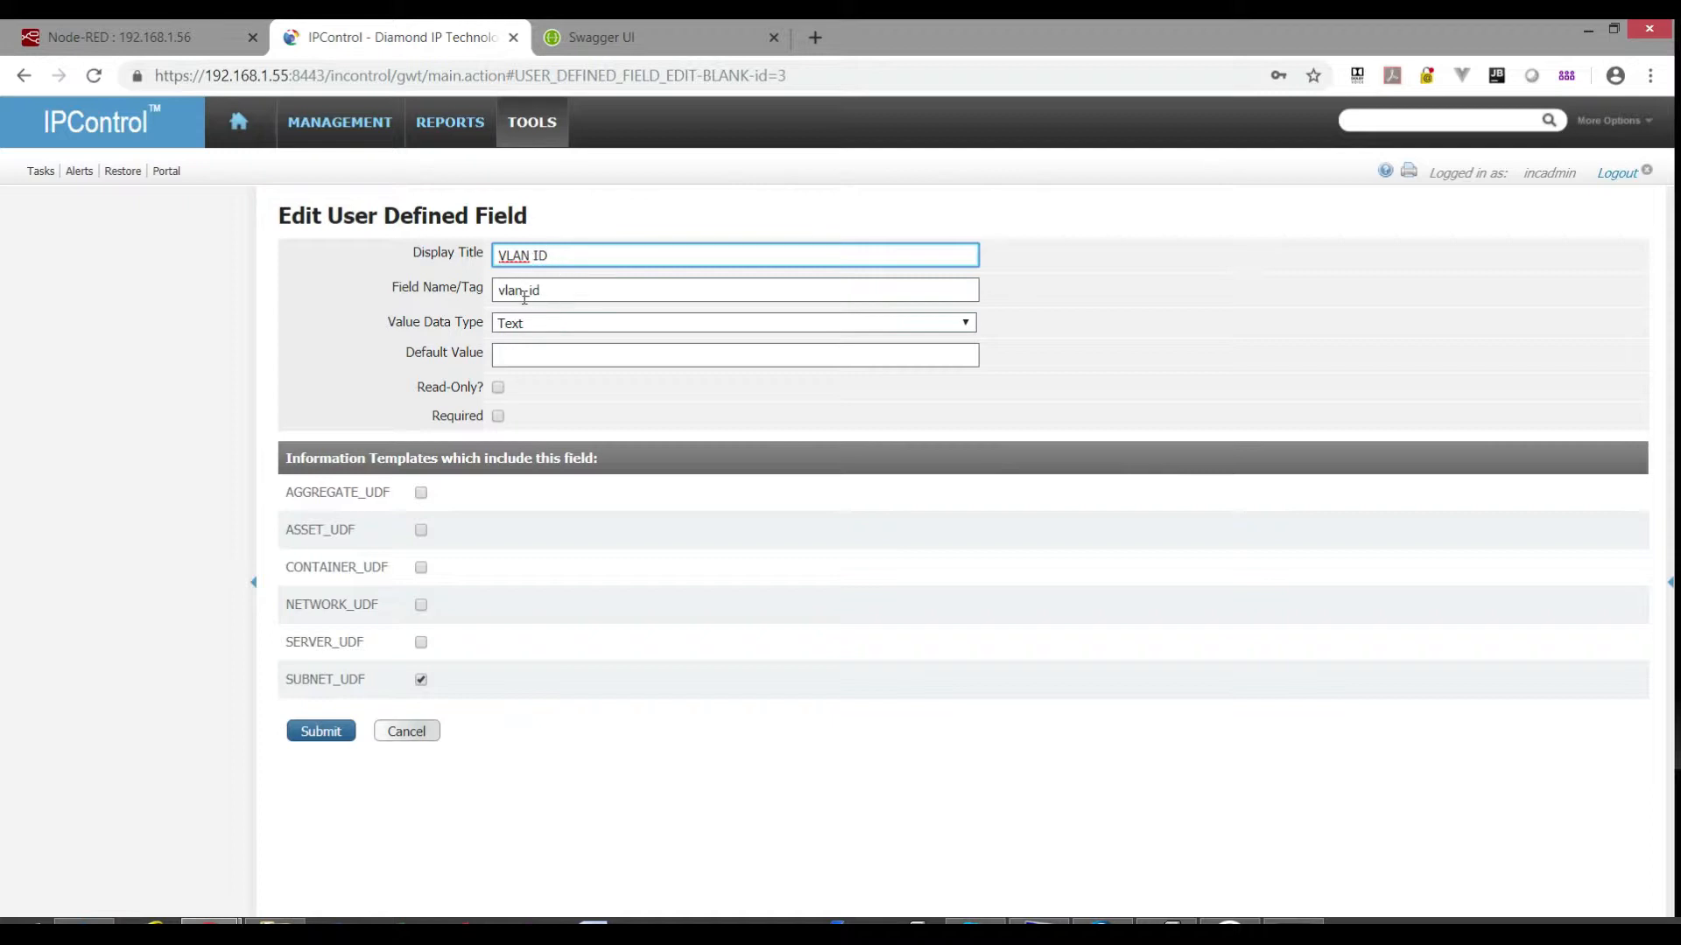
left_click(547, 293)
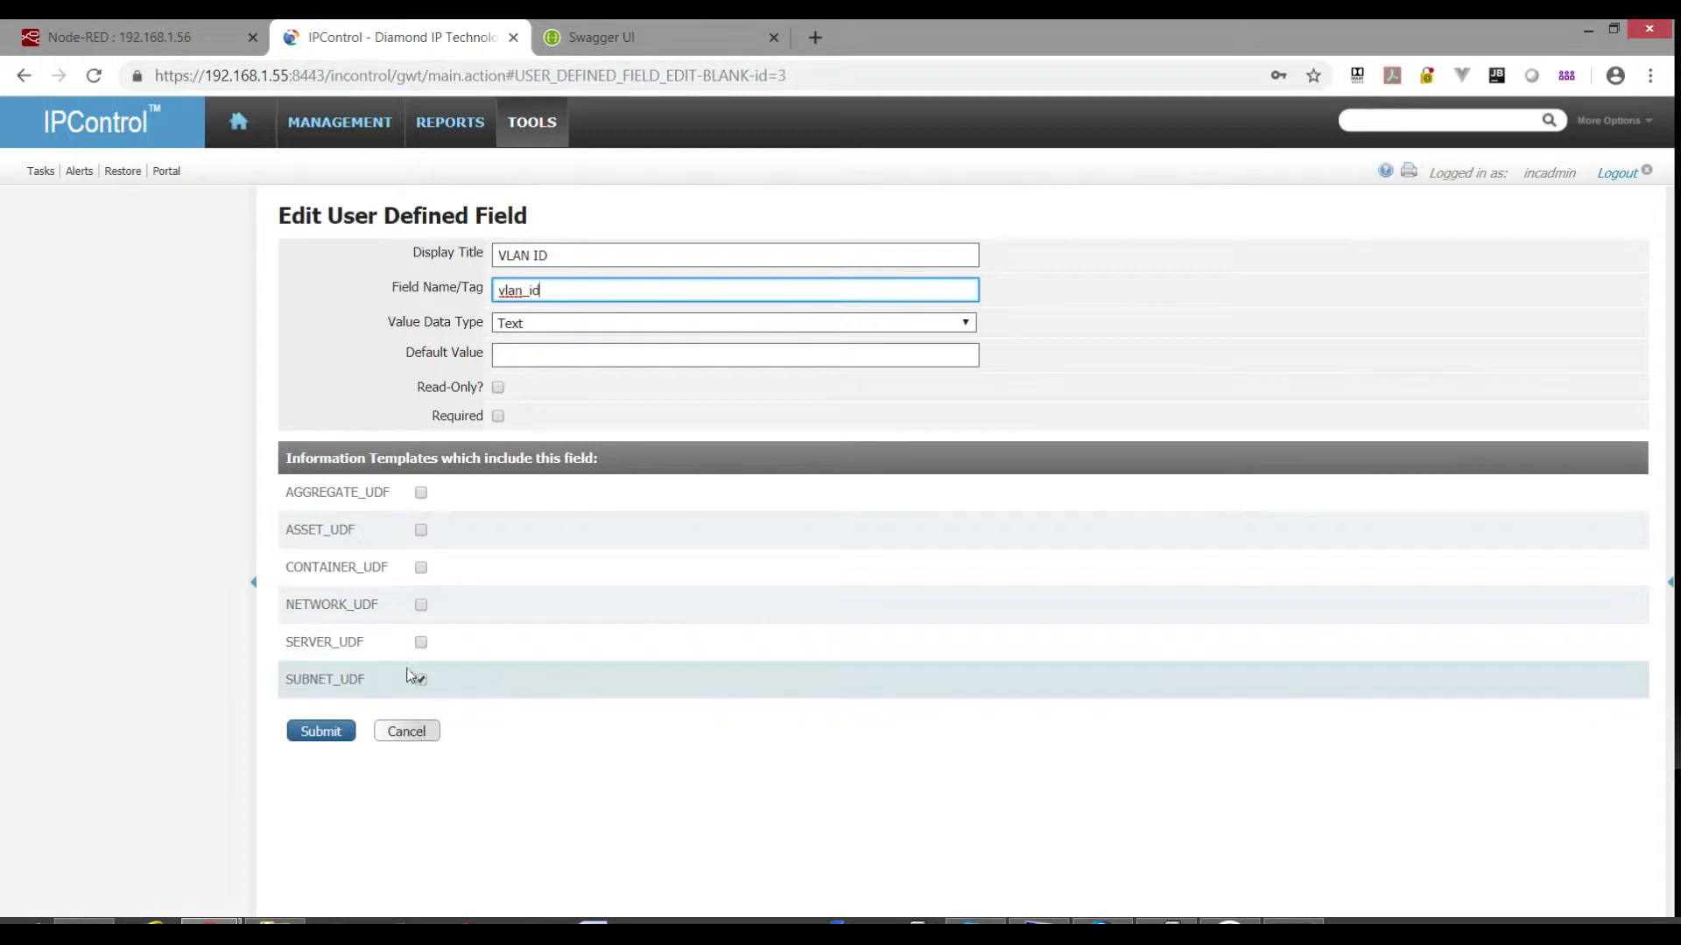
Show the address blocks of container ATL-0001 under Southeast / GA in the container view.
left_click(357, 129)
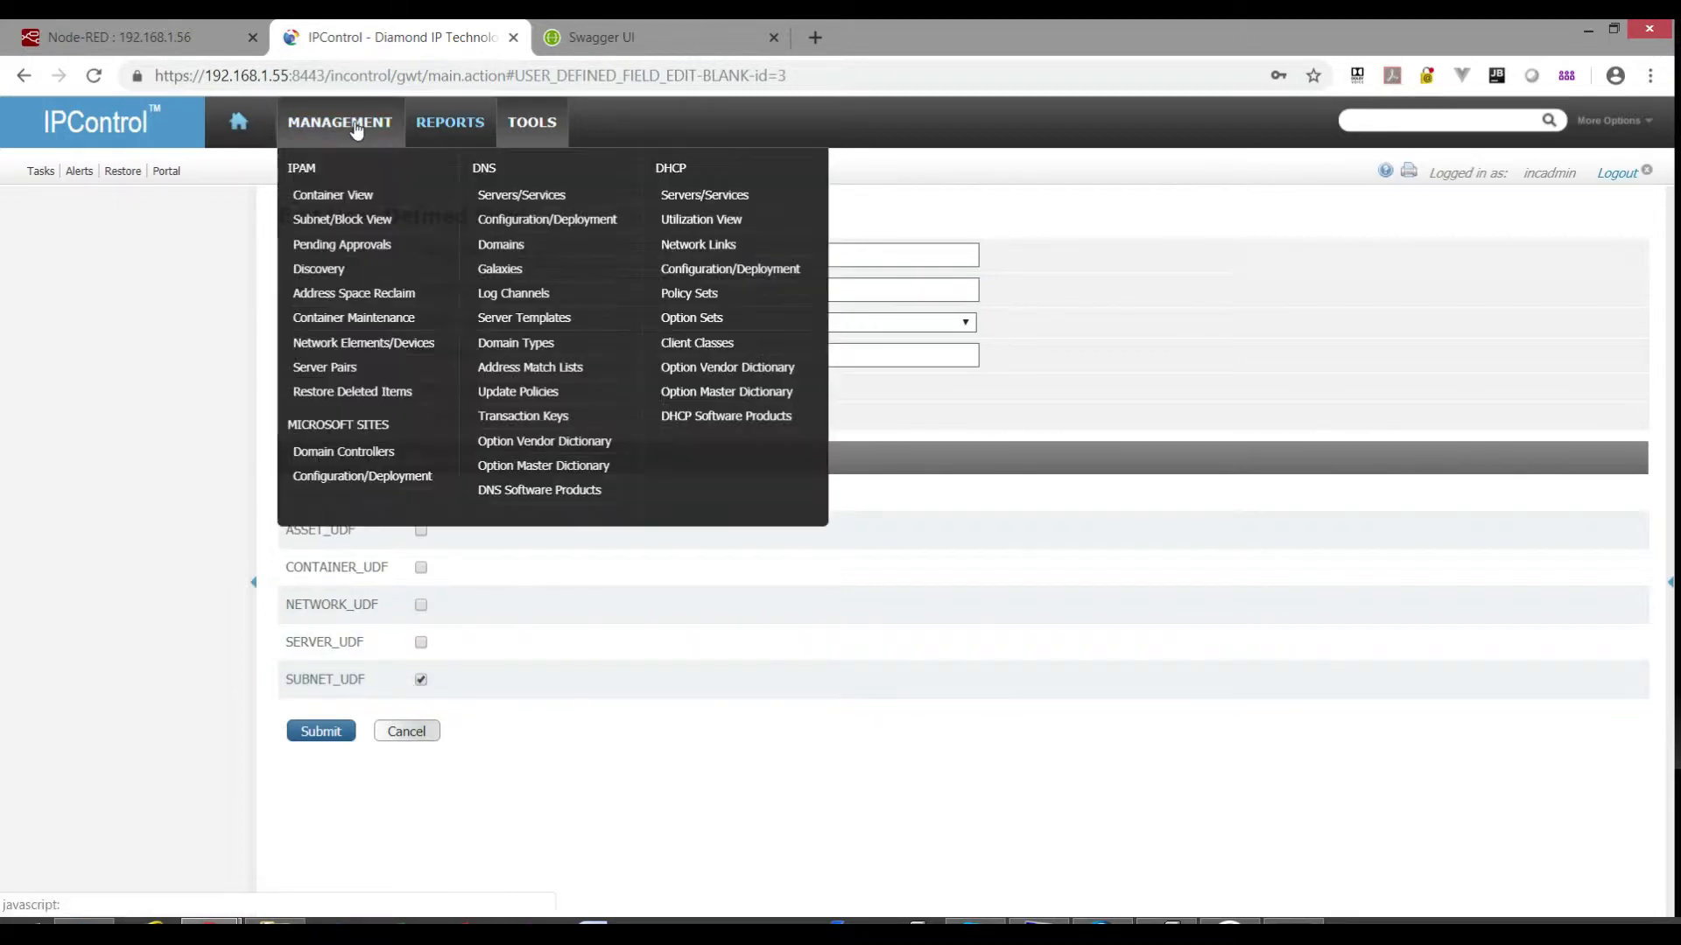
left_click(364, 197)
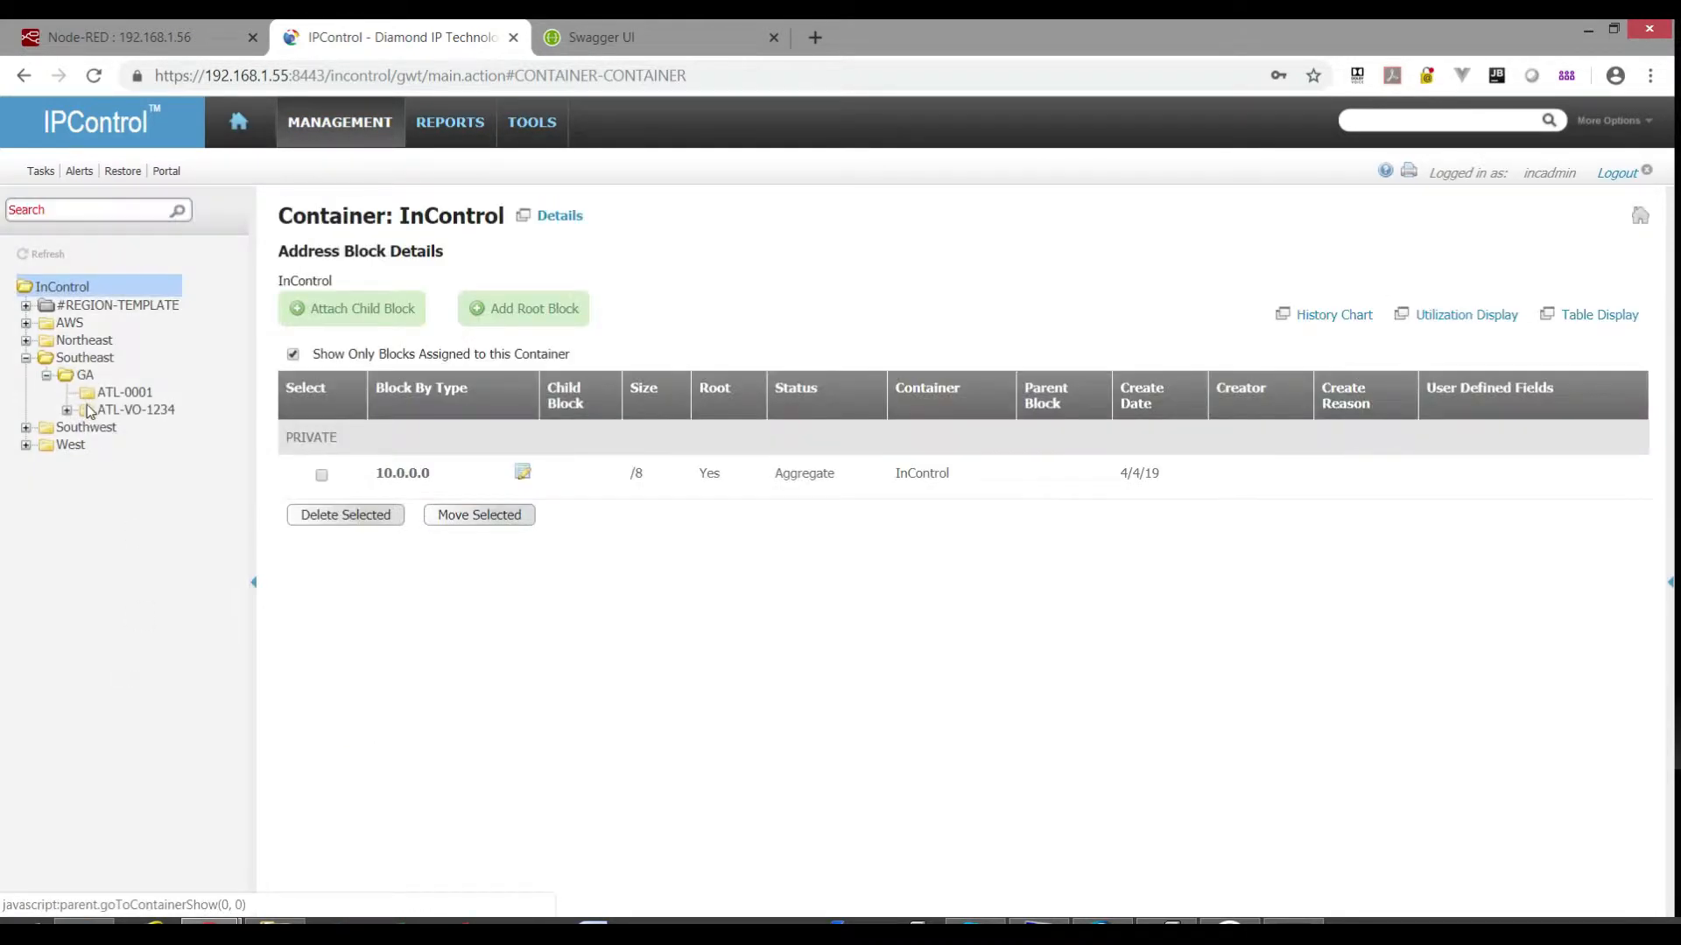
left_click(123, 395)
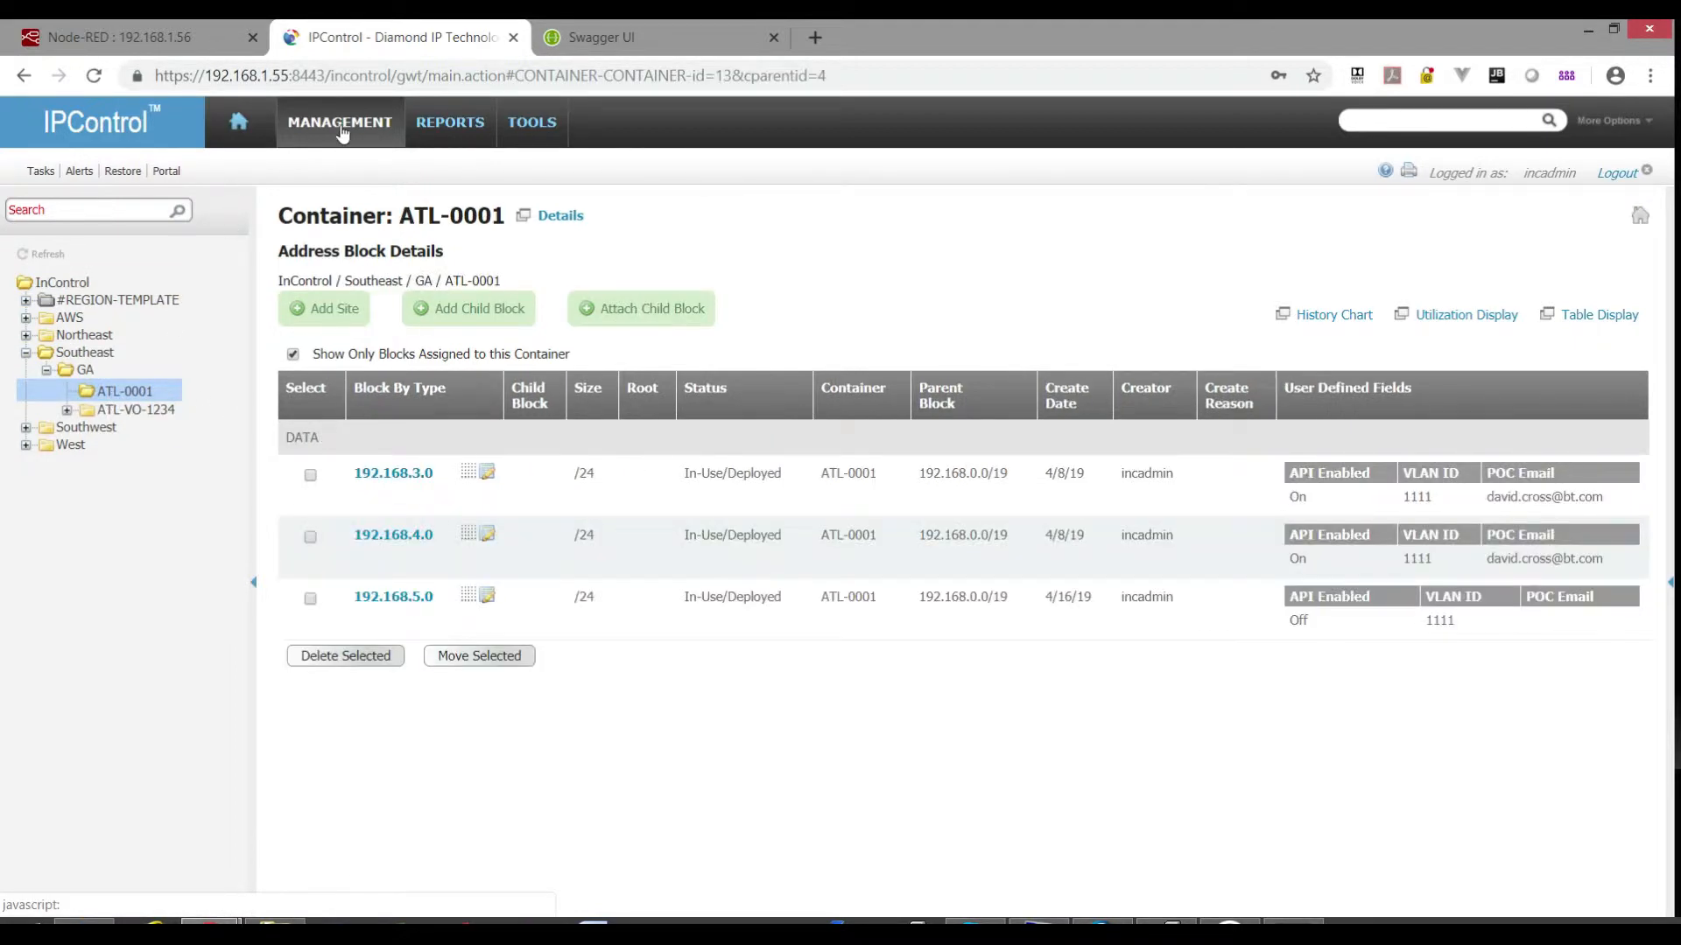
Open container ATL-0001 for editing through container maintenance and review its block type information templates and valid block types.
left_click(346, 133)
left_click(366, 315)
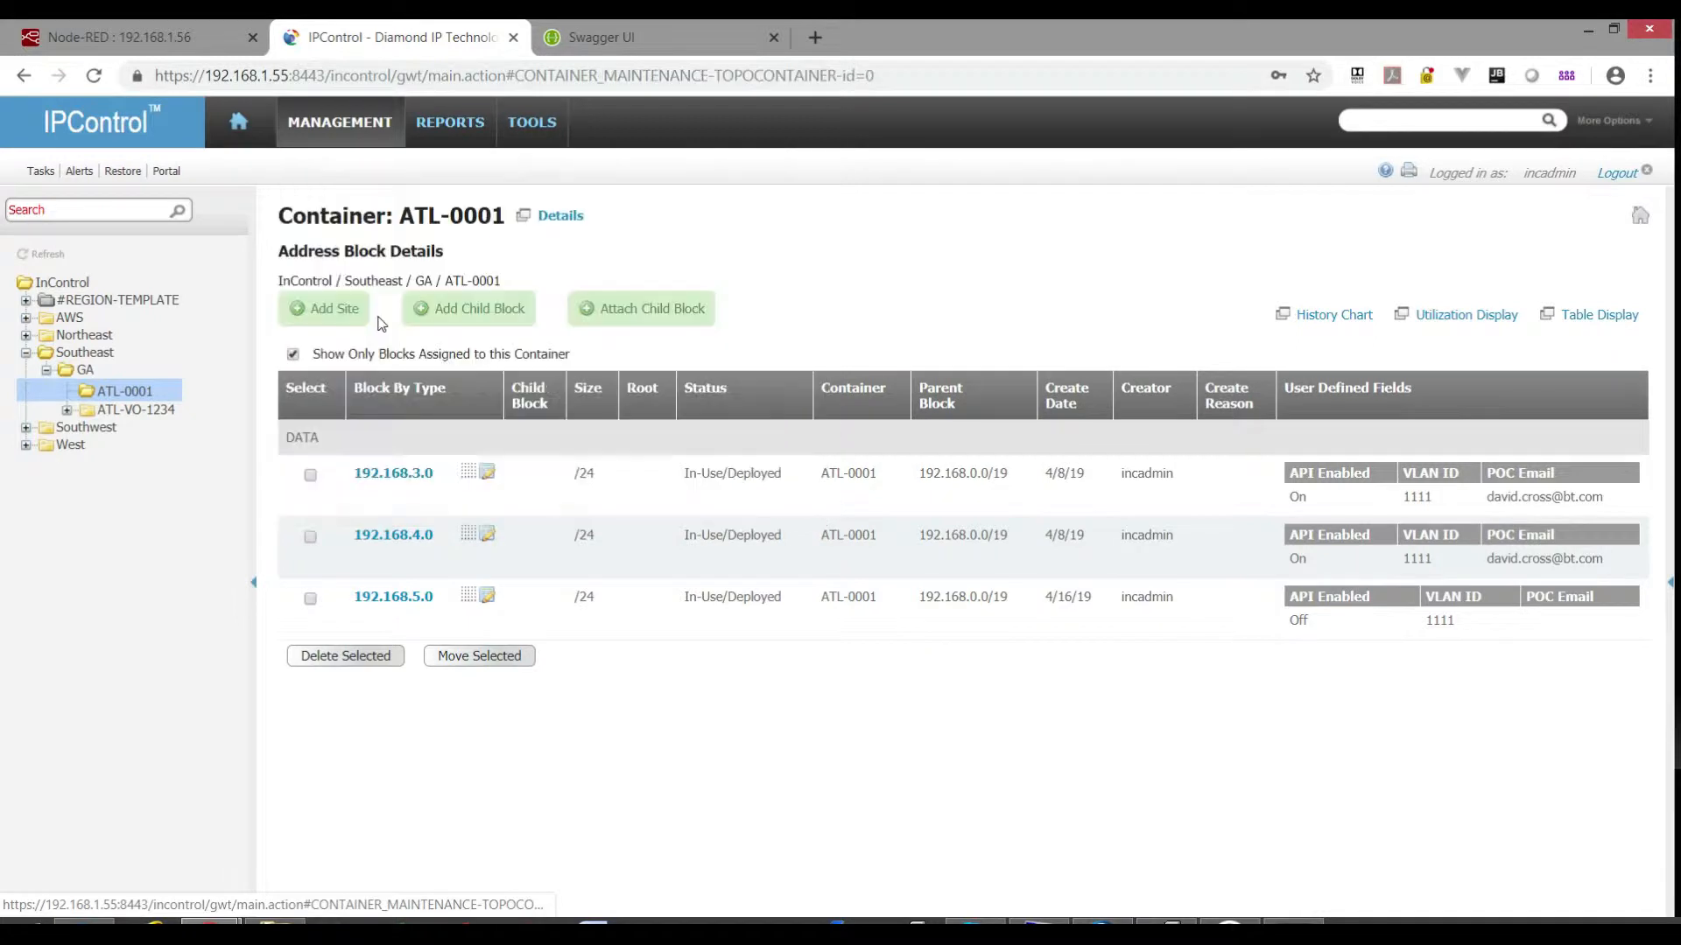
left_click(133, 394)
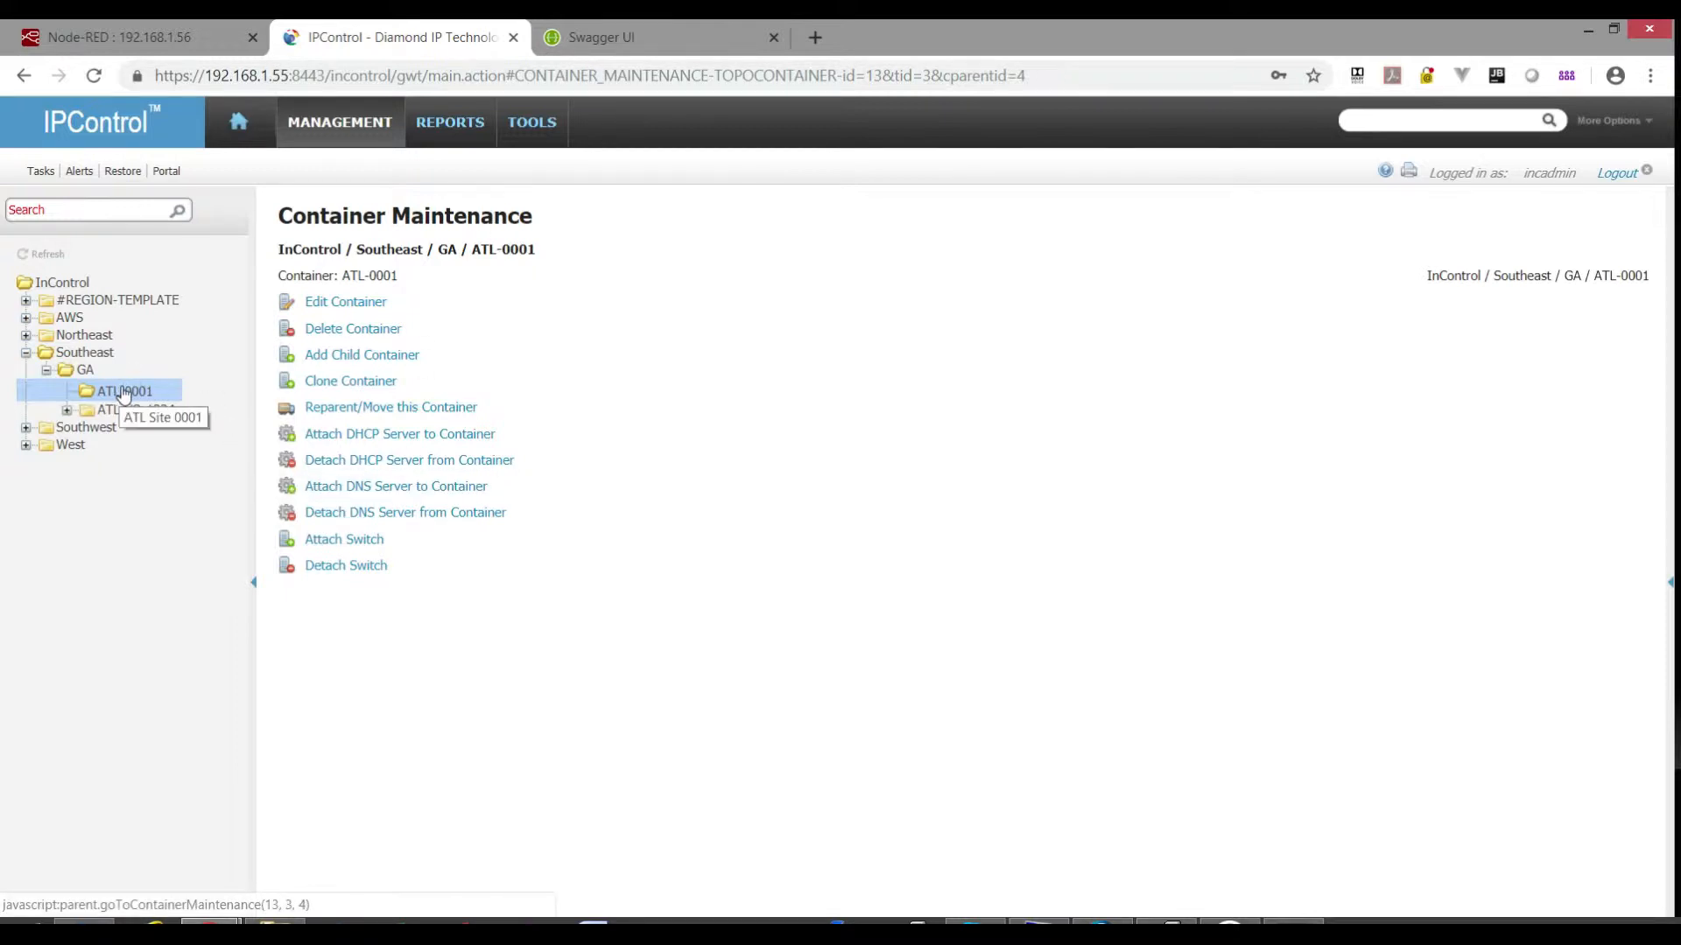
left_click(364, 303)
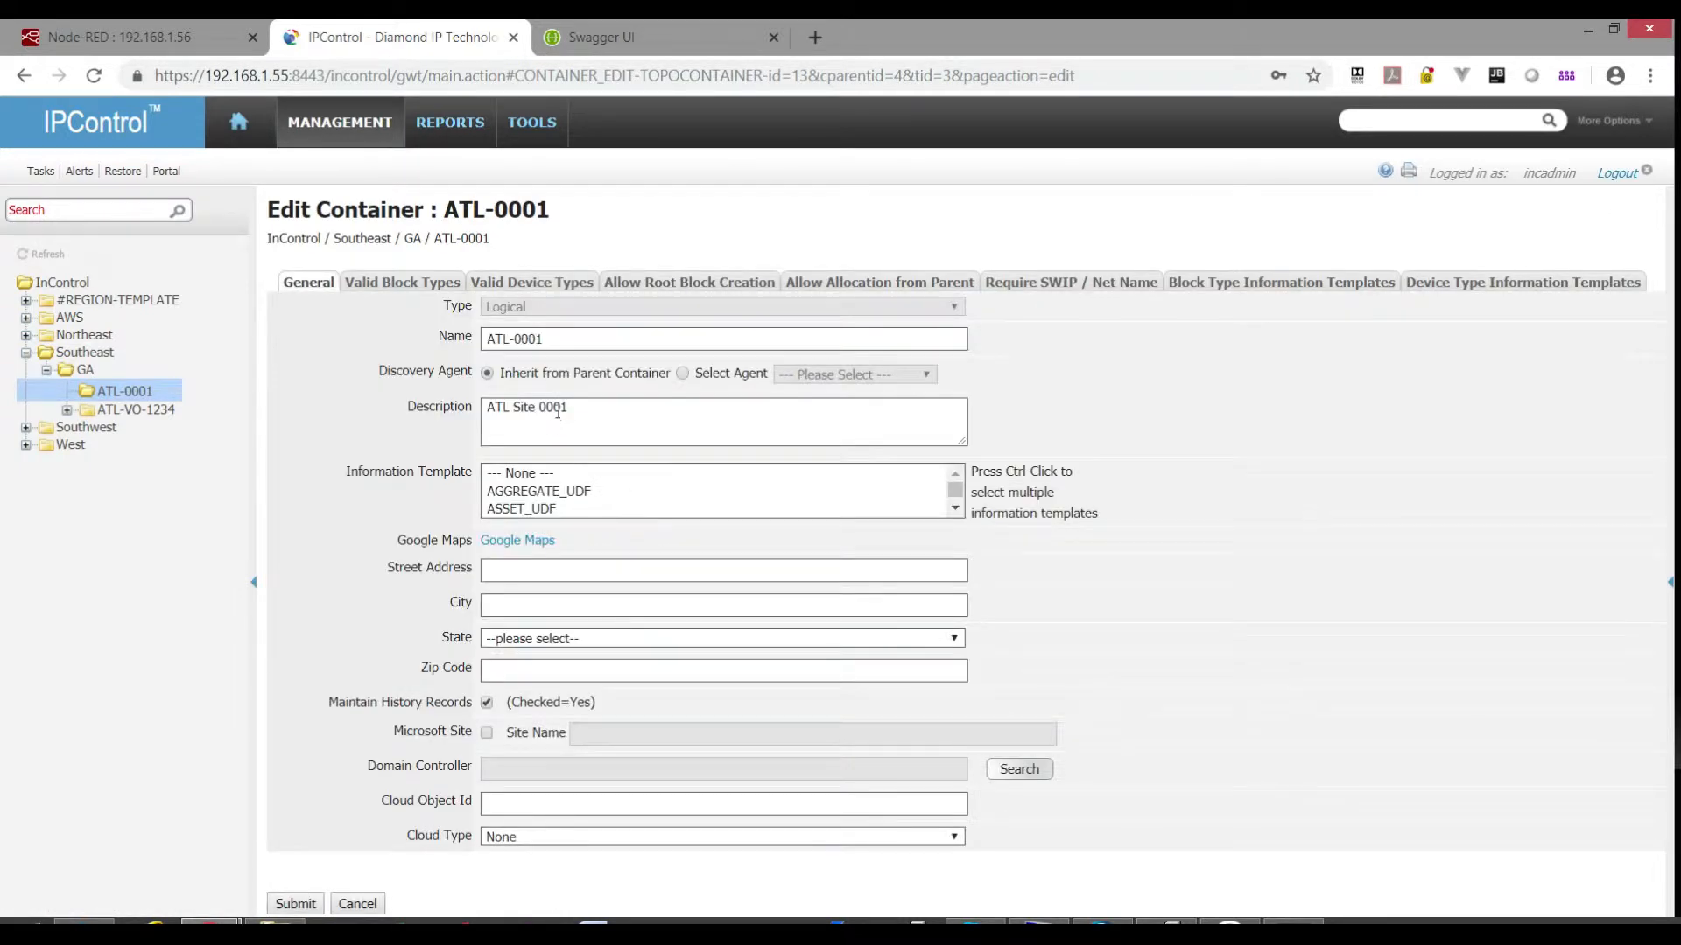
left_click(1274, 289)
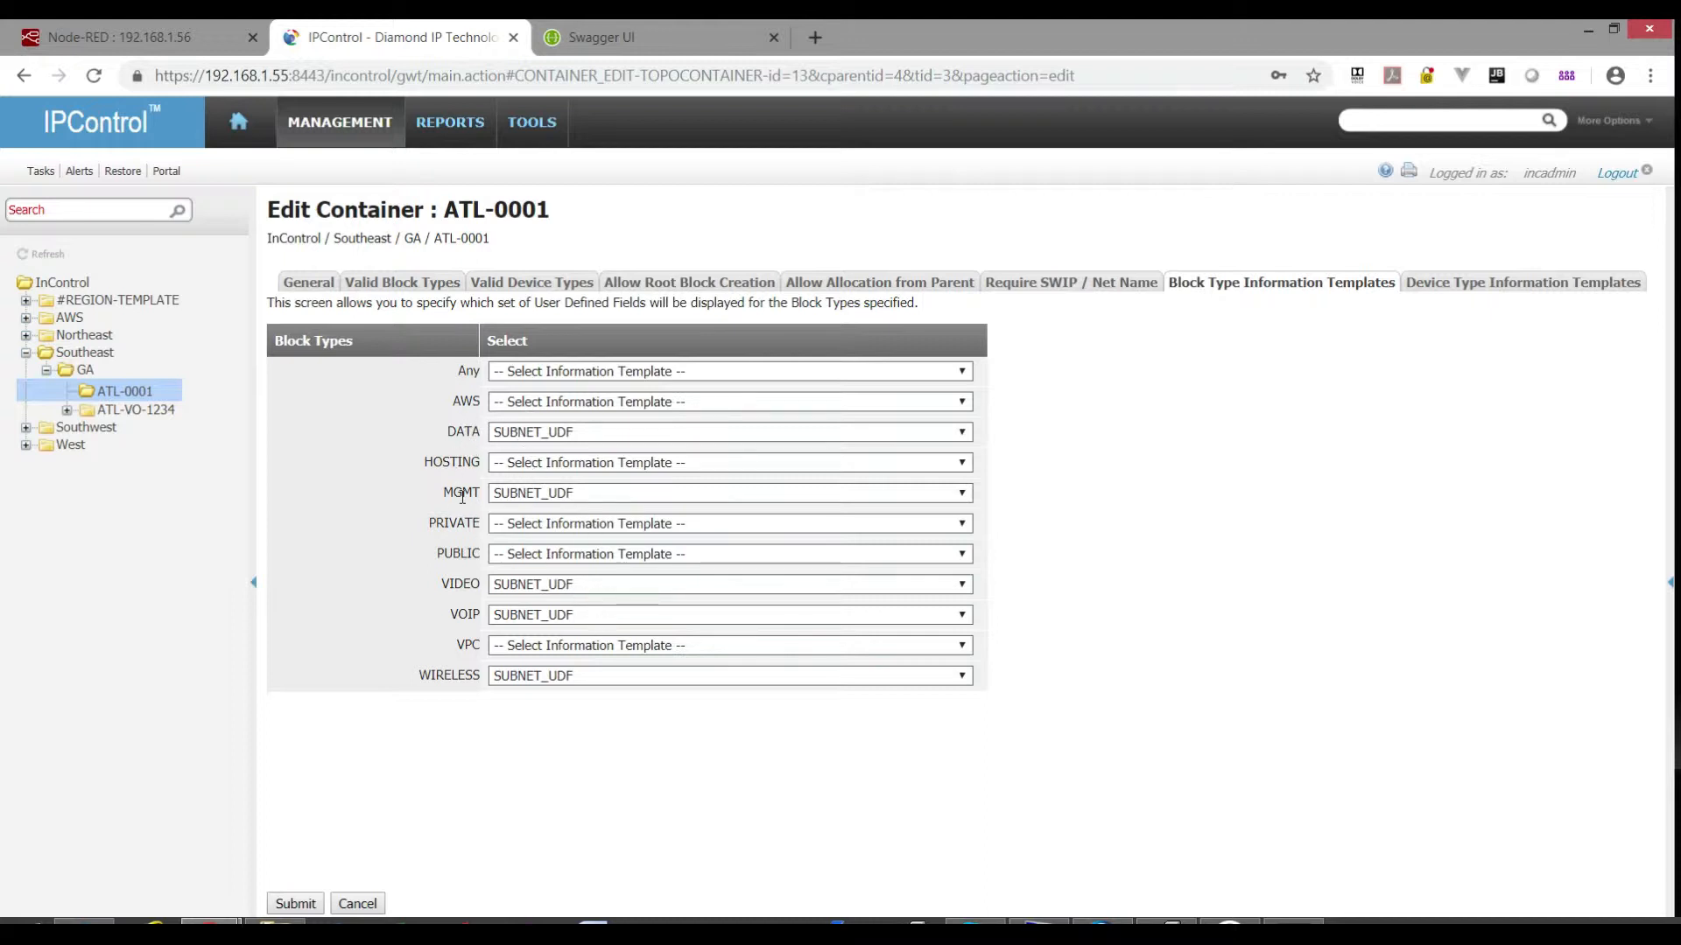
left_click(402, 282)
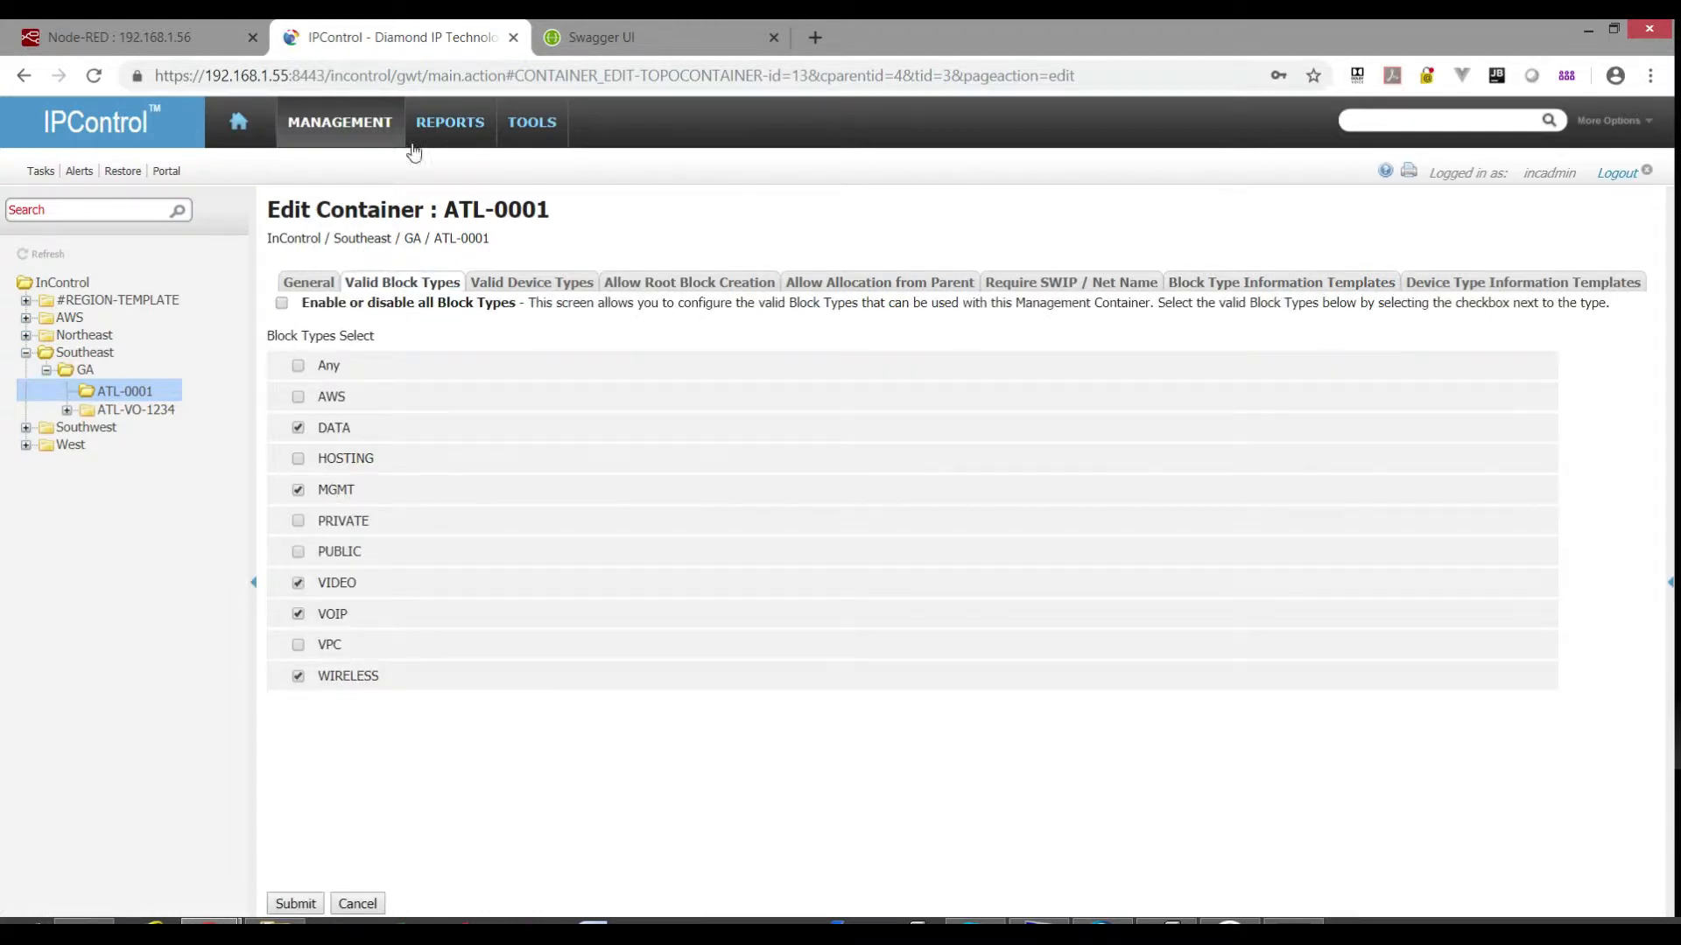
Open the SUBNET_UDF information template to review the user-defined fields it contains.
mouse_move(481, 133)
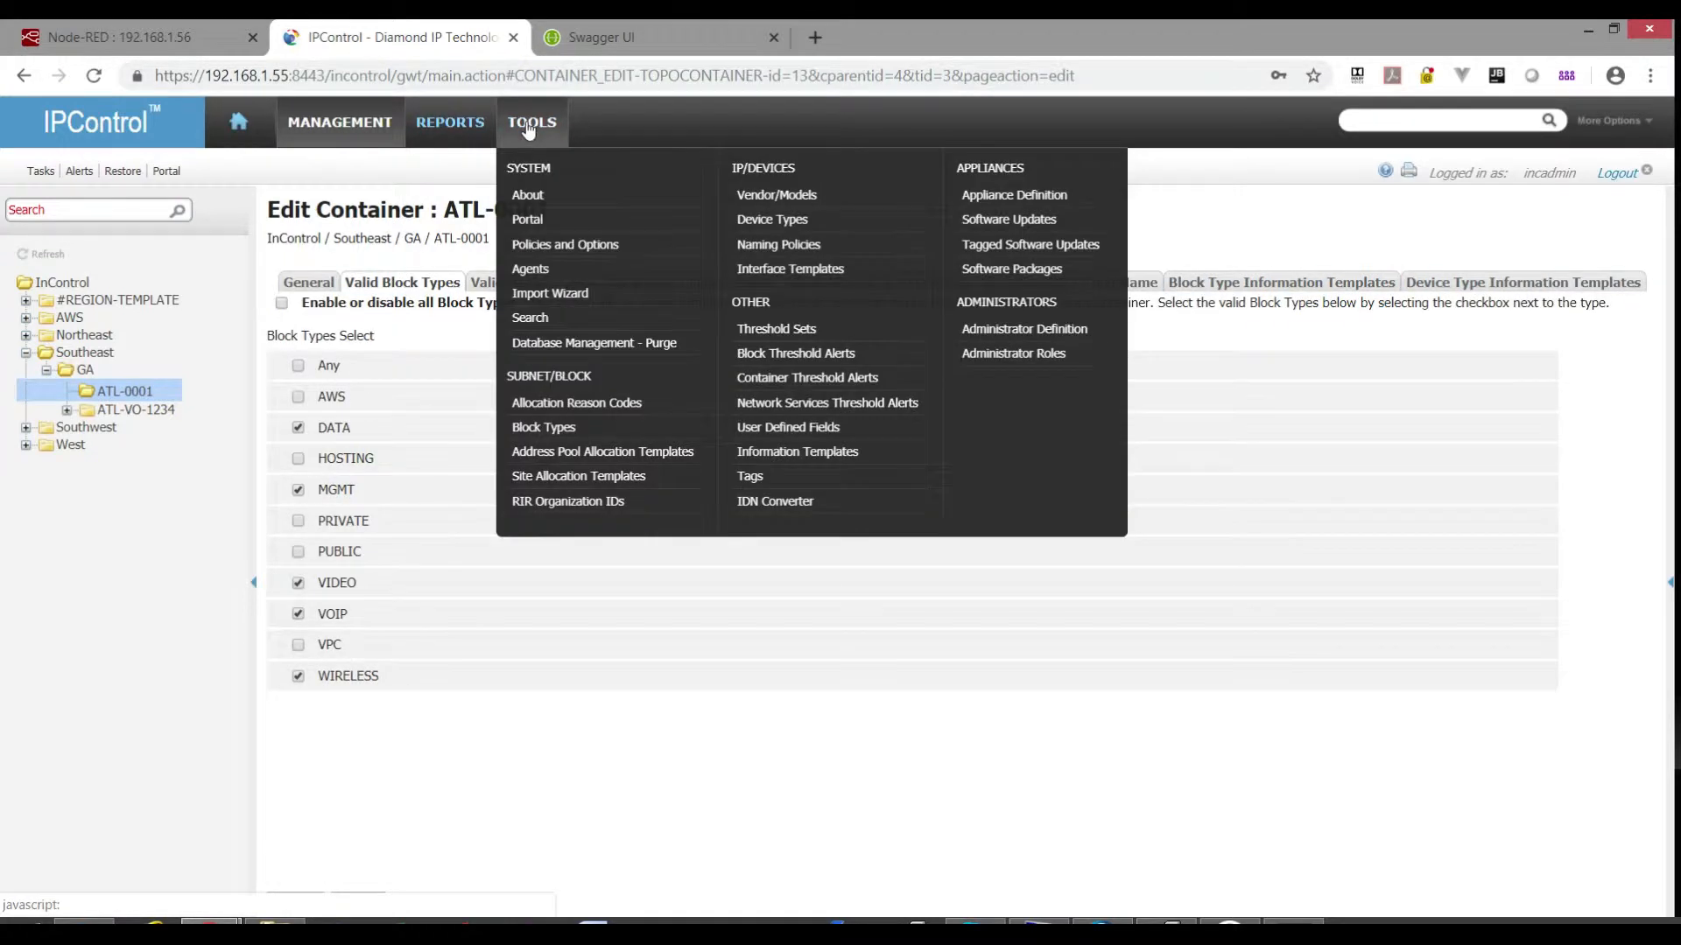
left_click(807, 461)
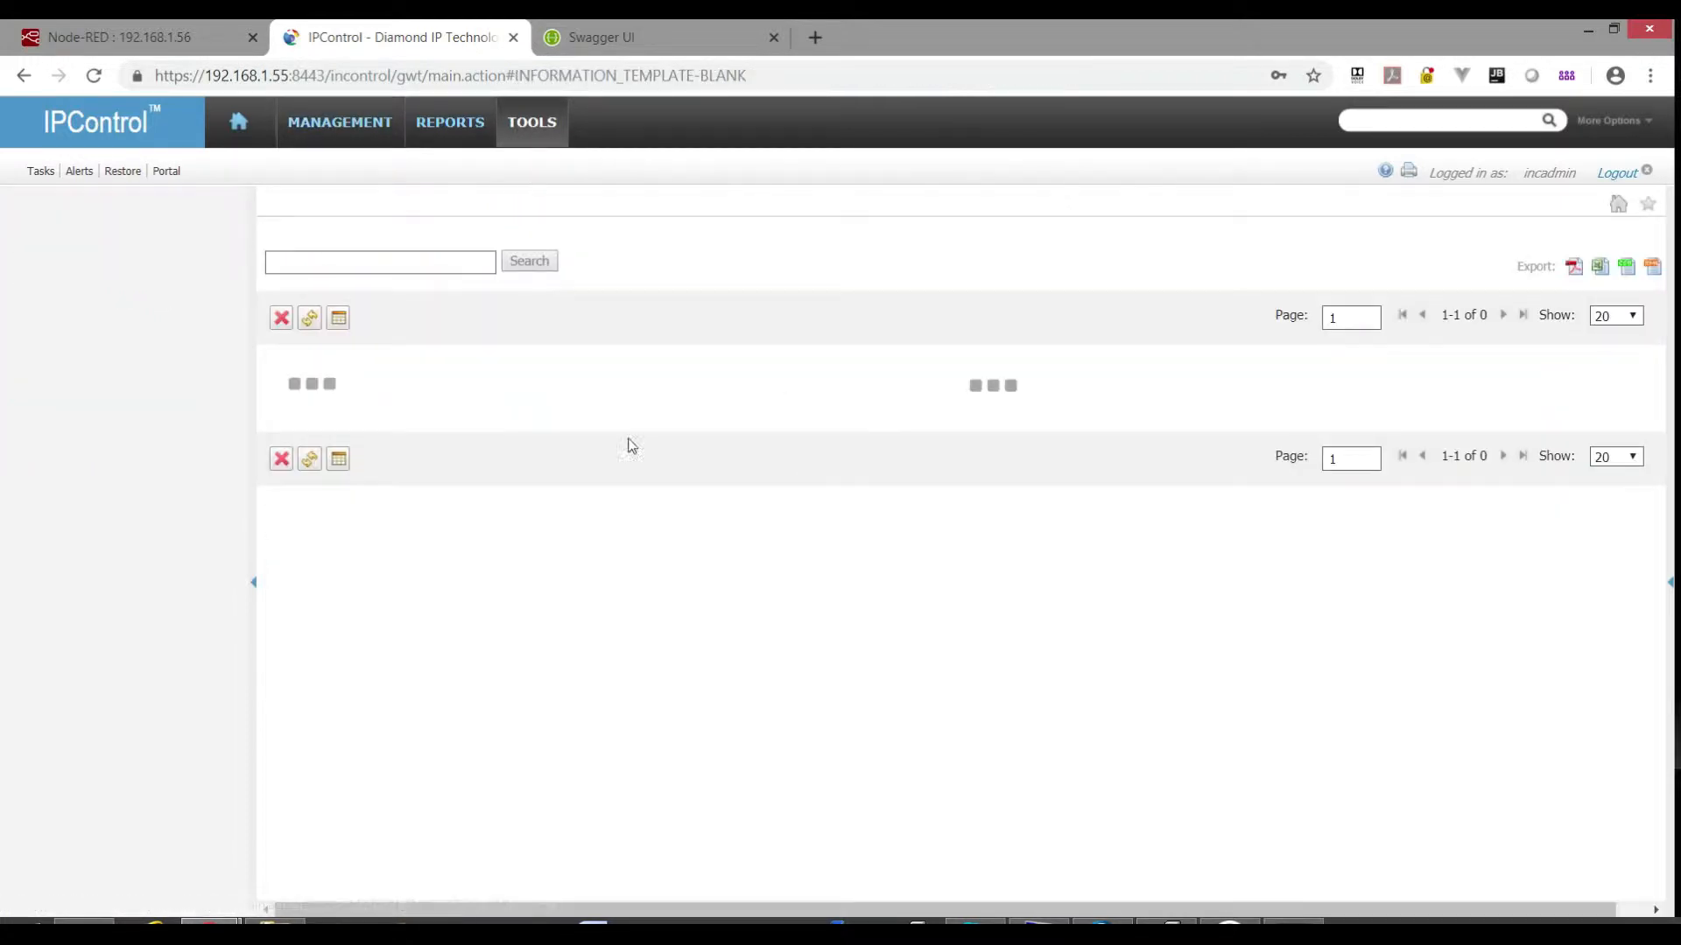
left_click(340, 543)
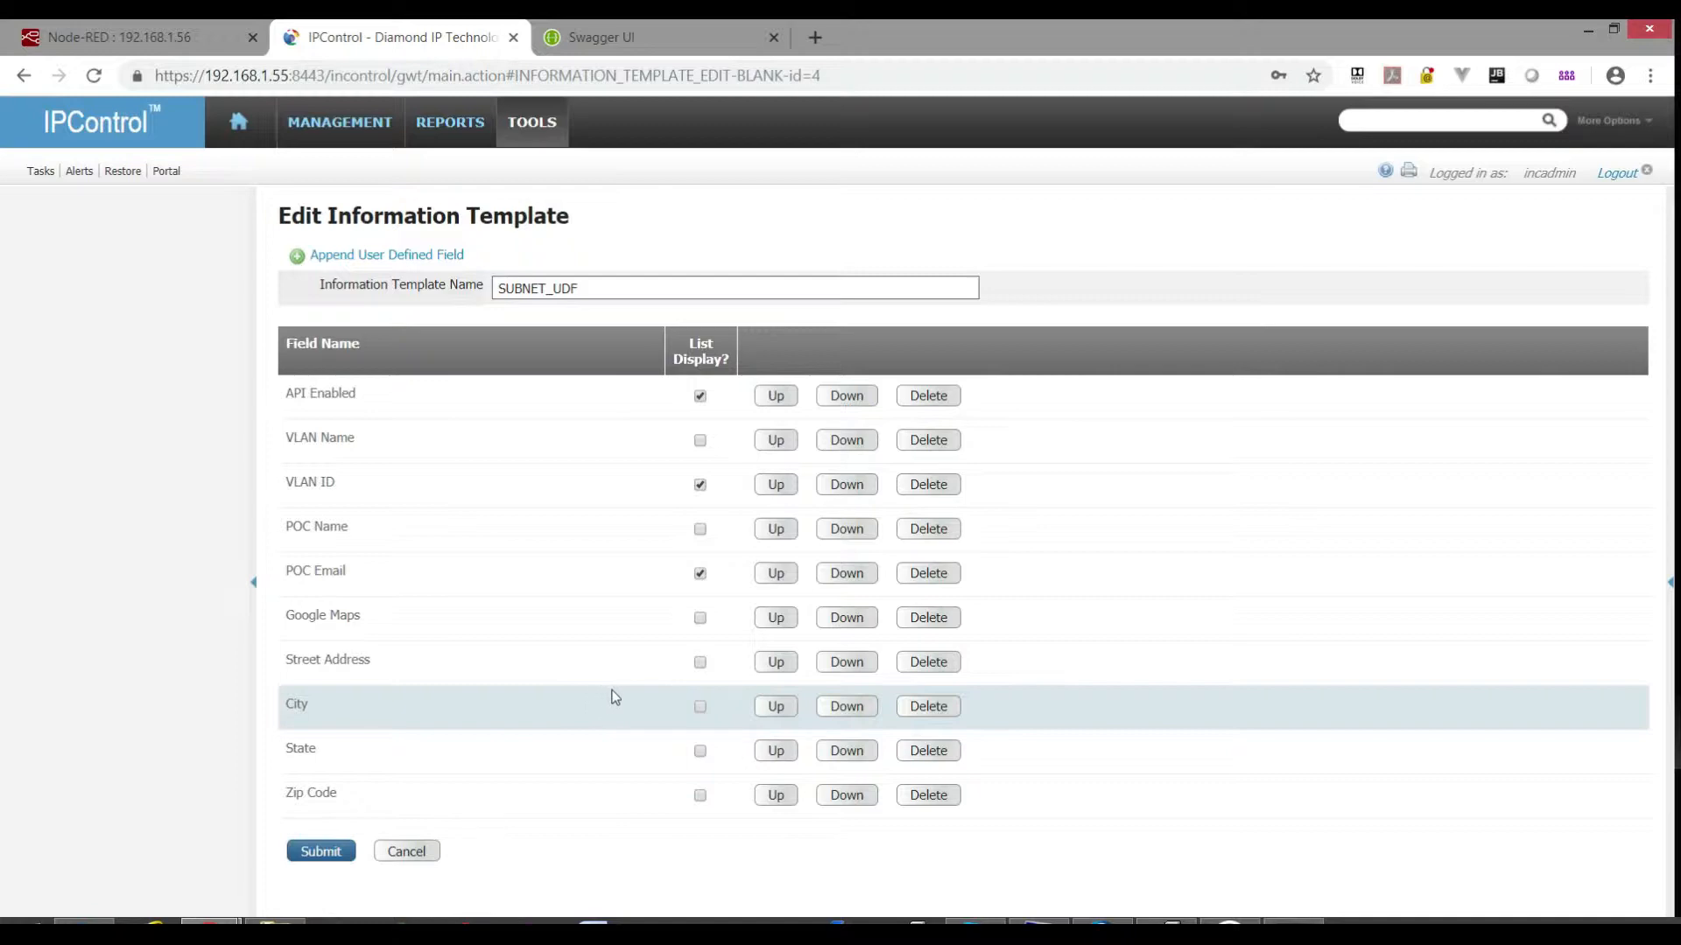
Return to the container view of ATL-0001 to review the user-defined field values on its blocks.
left_click(343, 130)
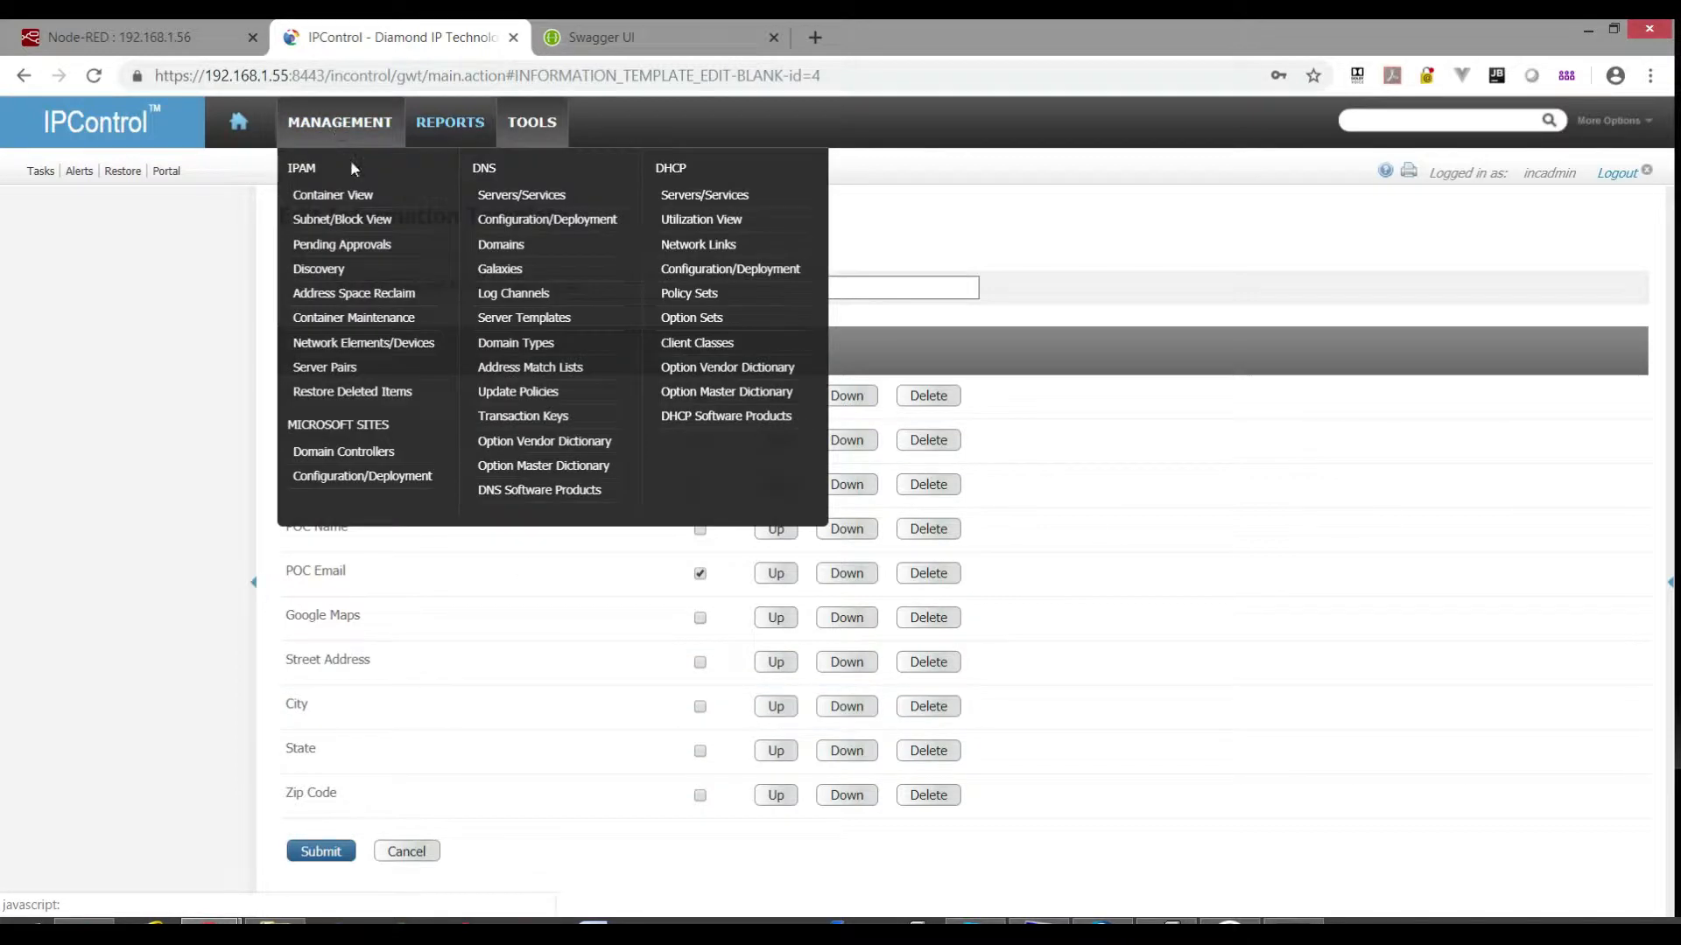
left_click(331, 195)
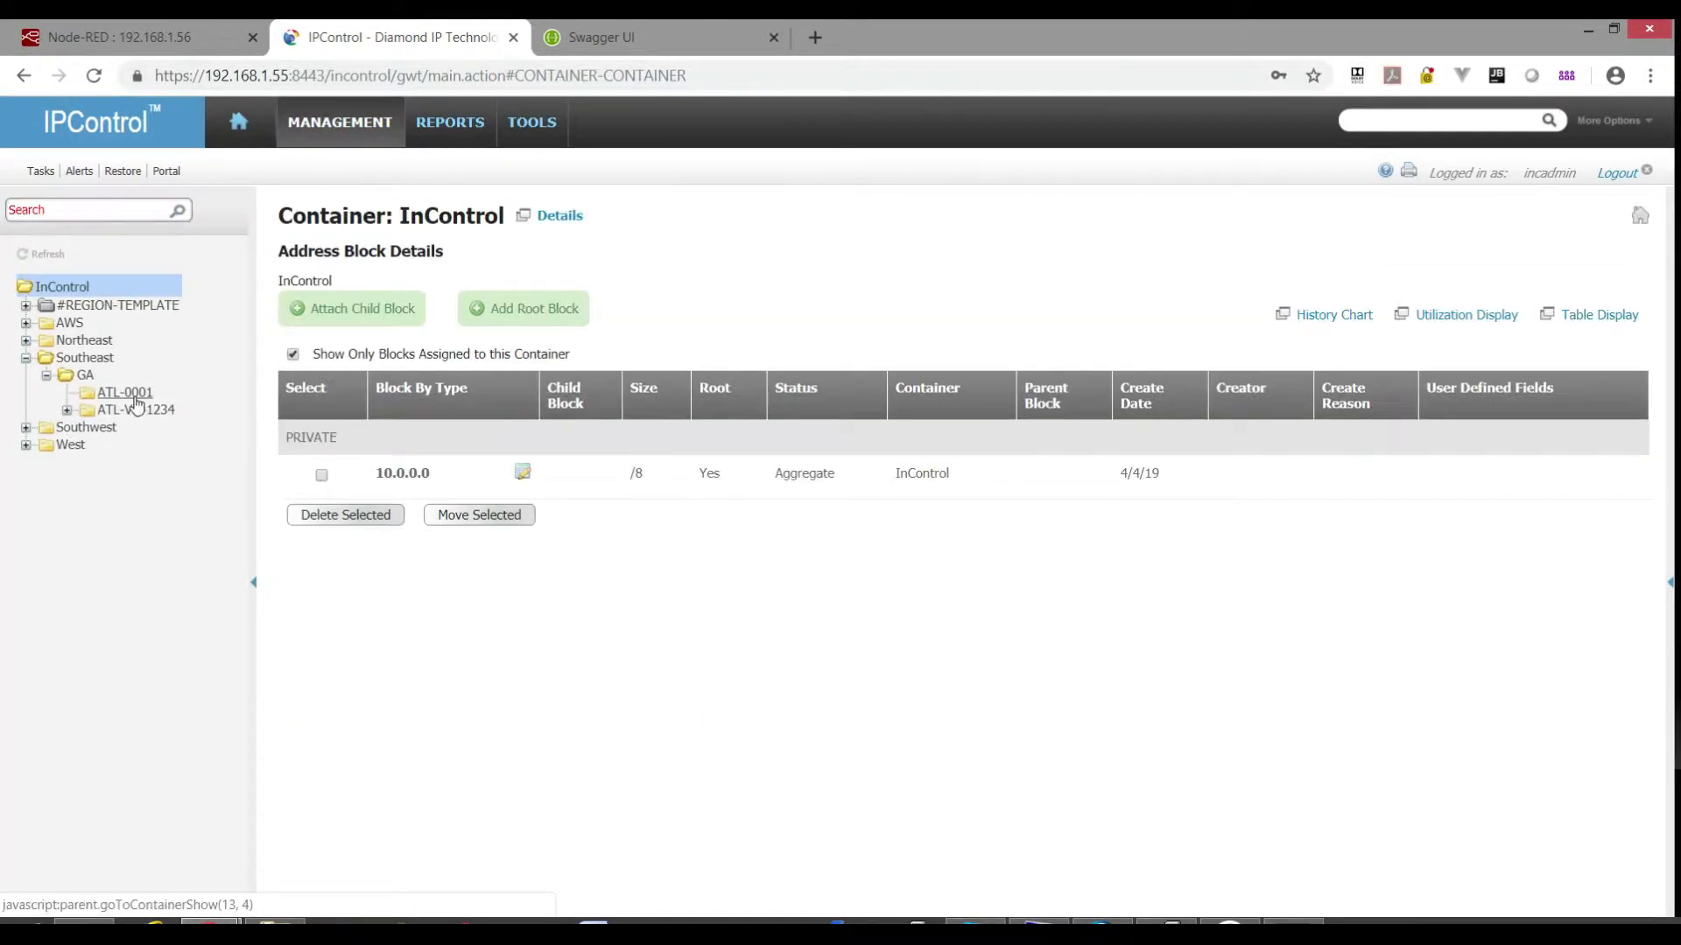
left_click(136, 396)
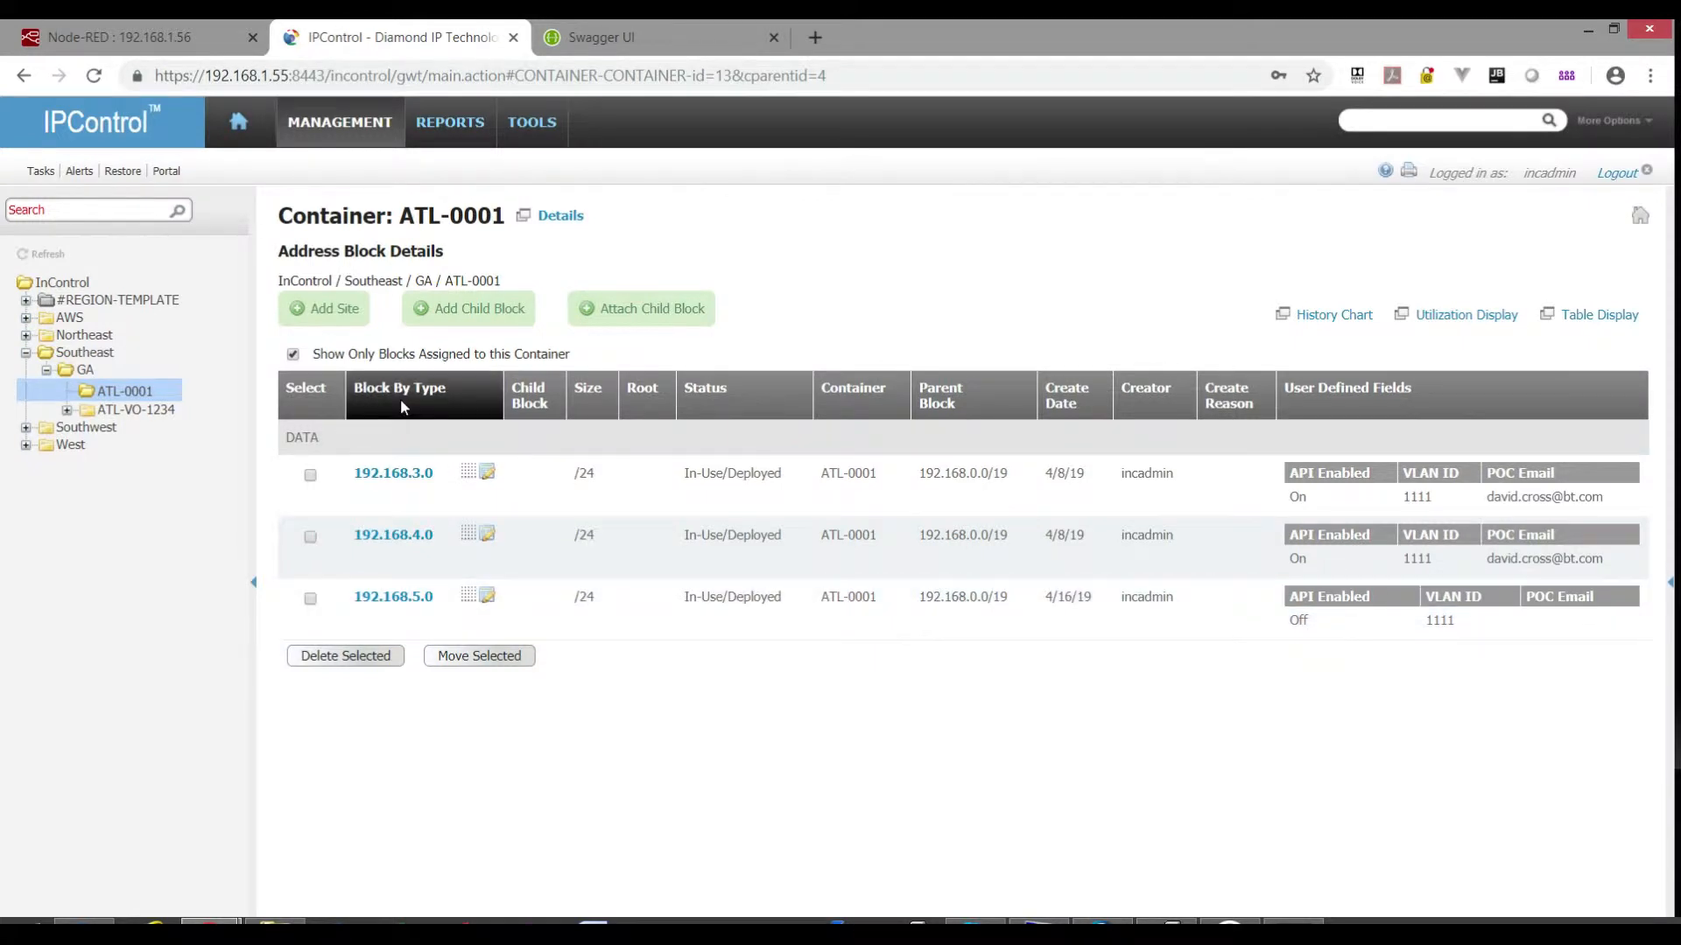
Switch back to Node-RED, review the remaining rules of the Create Query String node and close its editor.
left_click(147, 37)
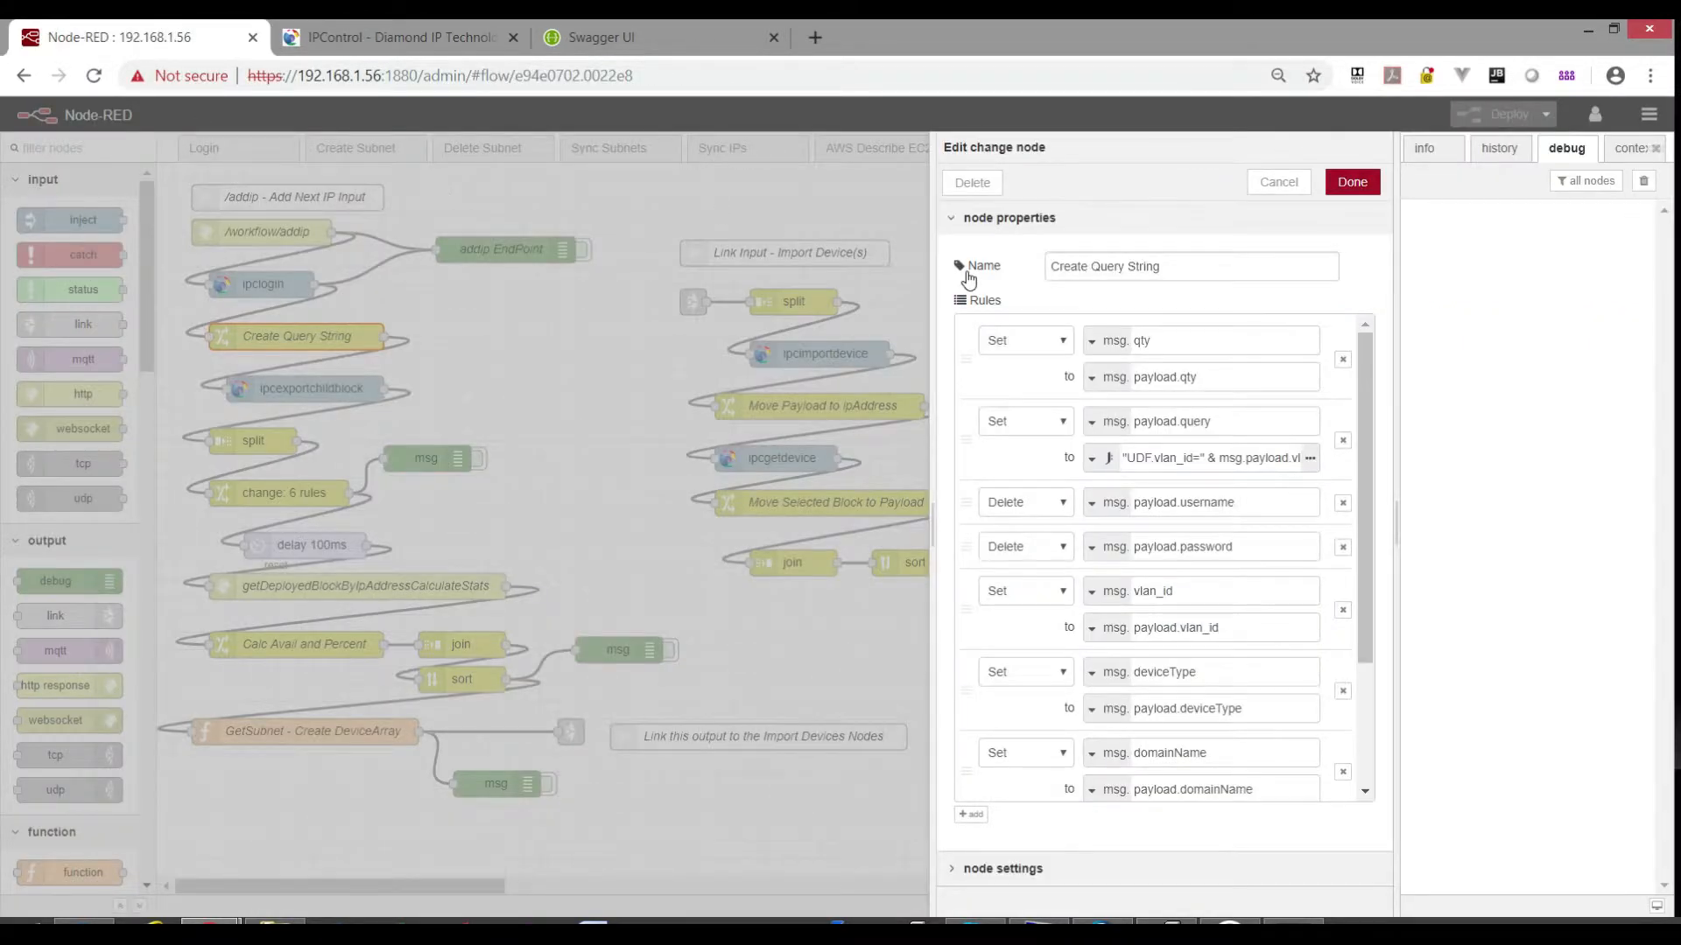
left_click(1216, 344)
scroll(1257, 657, "down", 2)
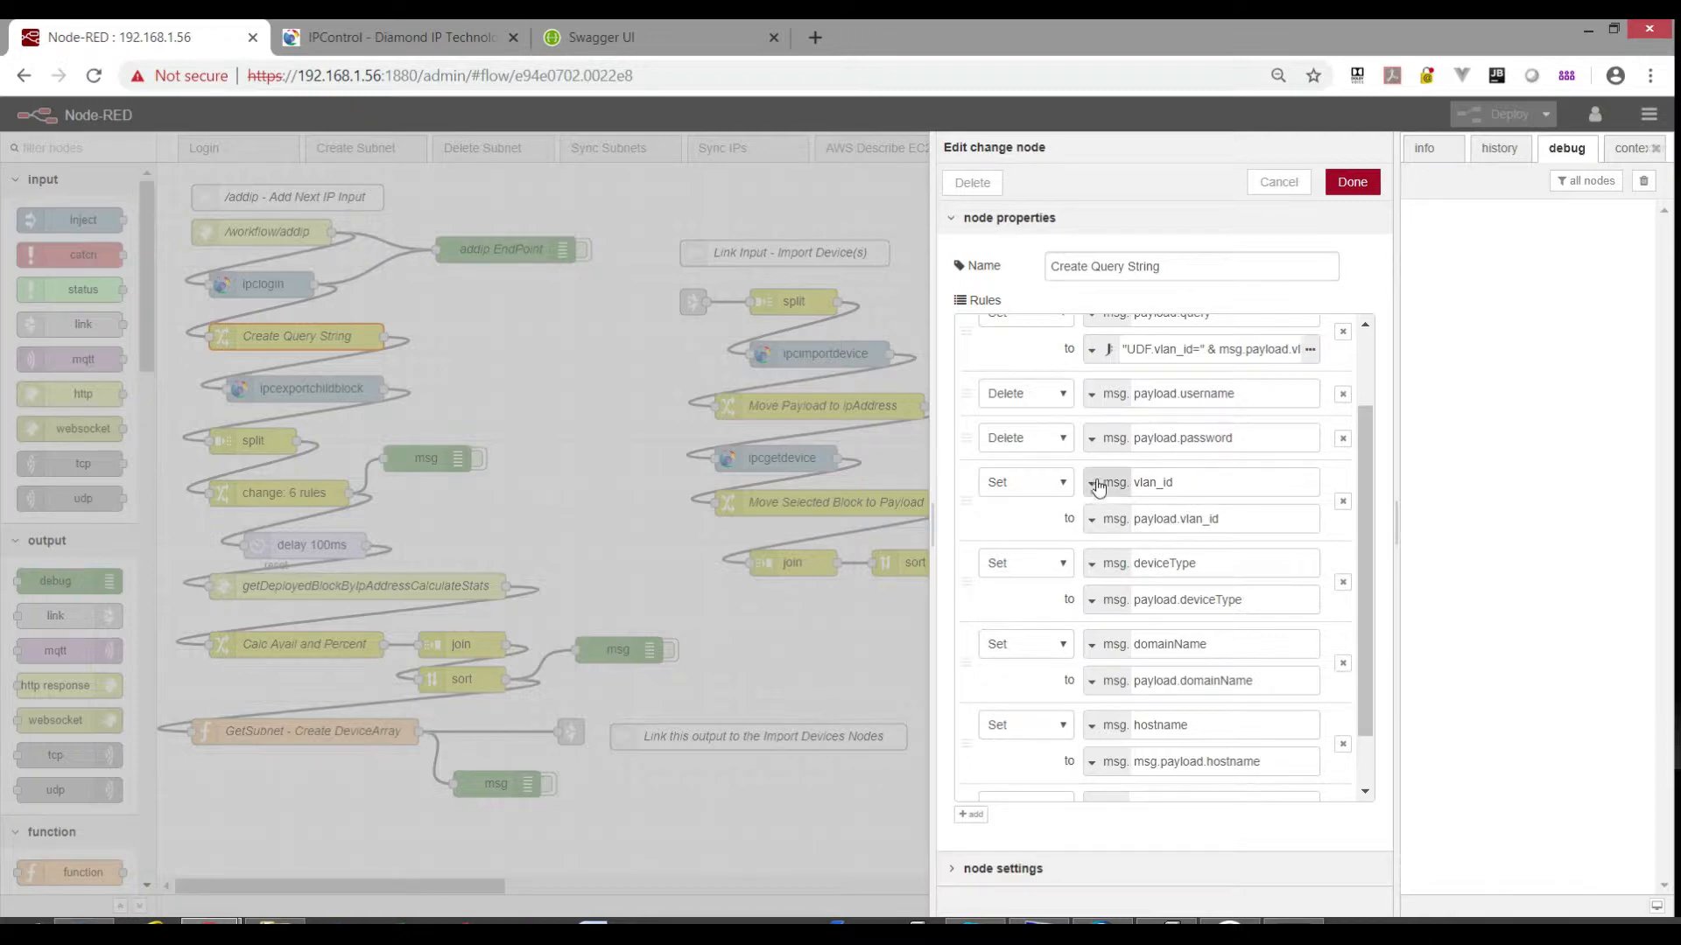
scroll(1108, 591, "down", 1)
scroll(1109, 591, "down", 1)
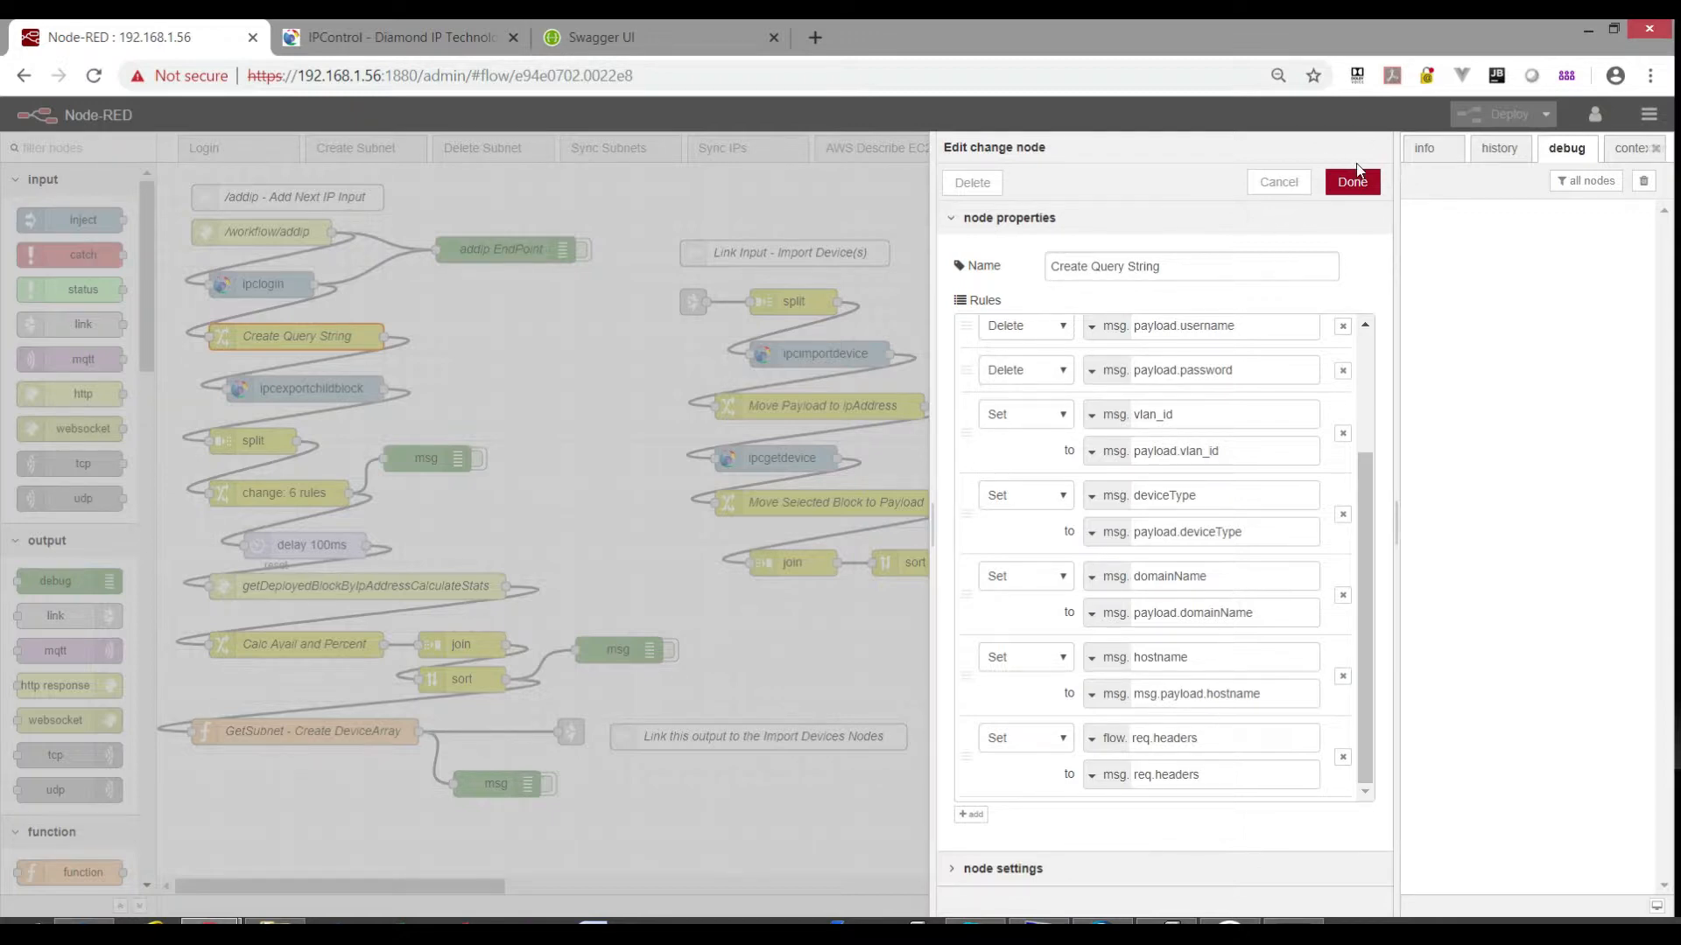
left_click(1356, 186)
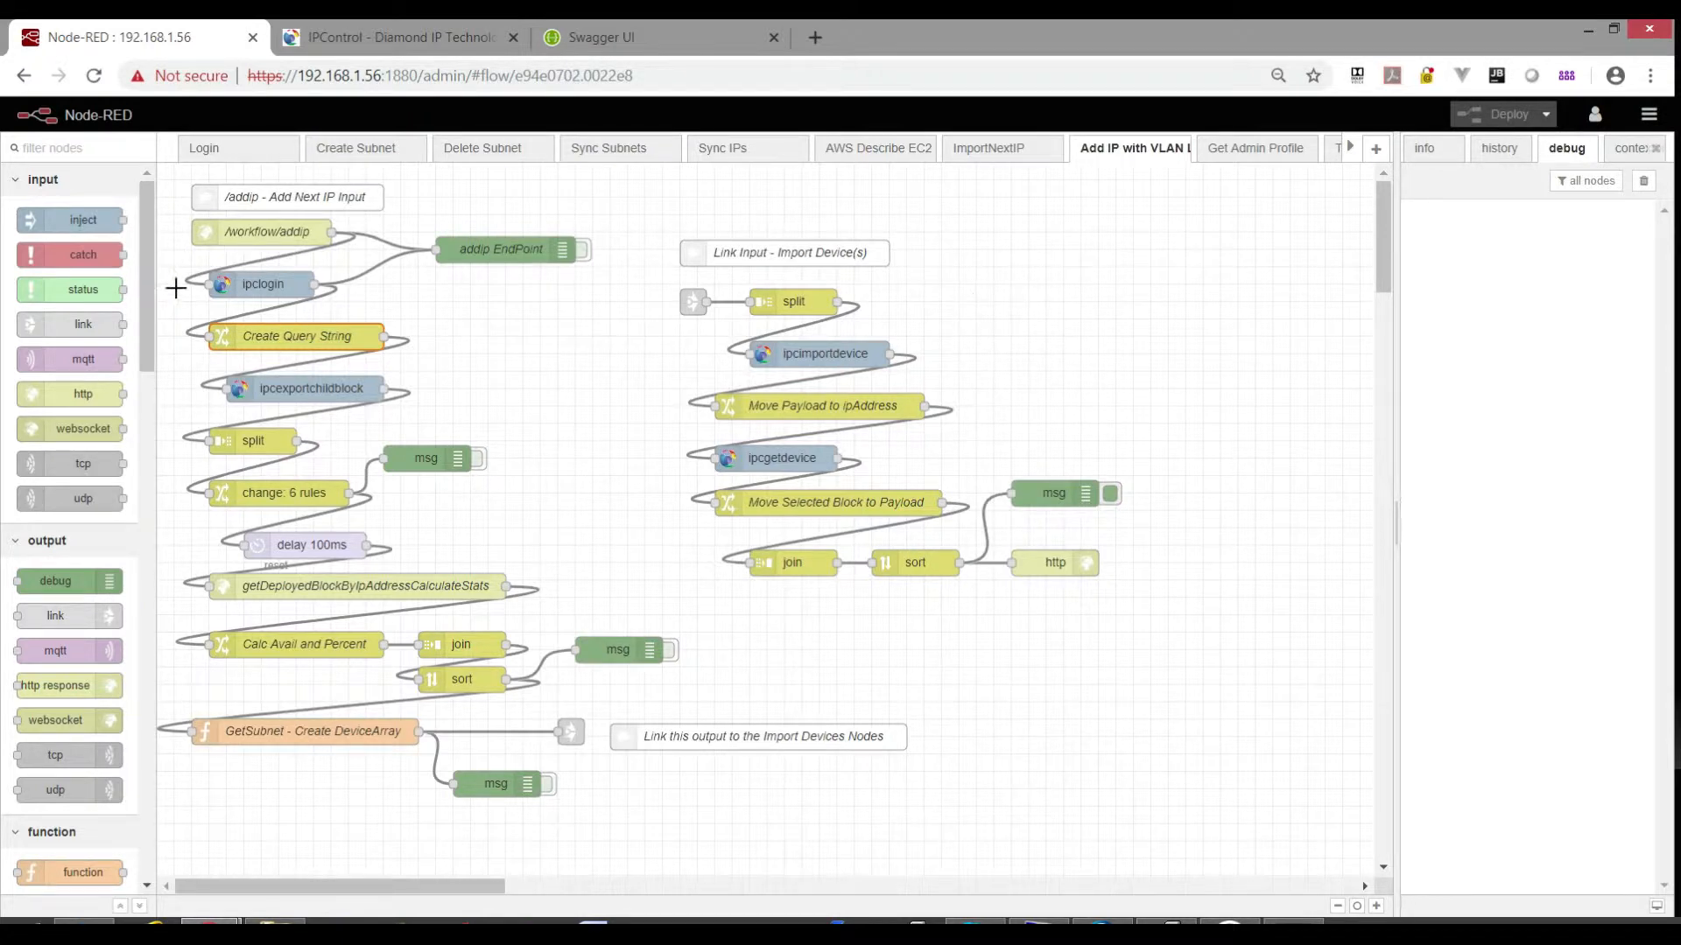
Open the six-rule change node after the split node and review its url and header rules.
left_click(340, 386)
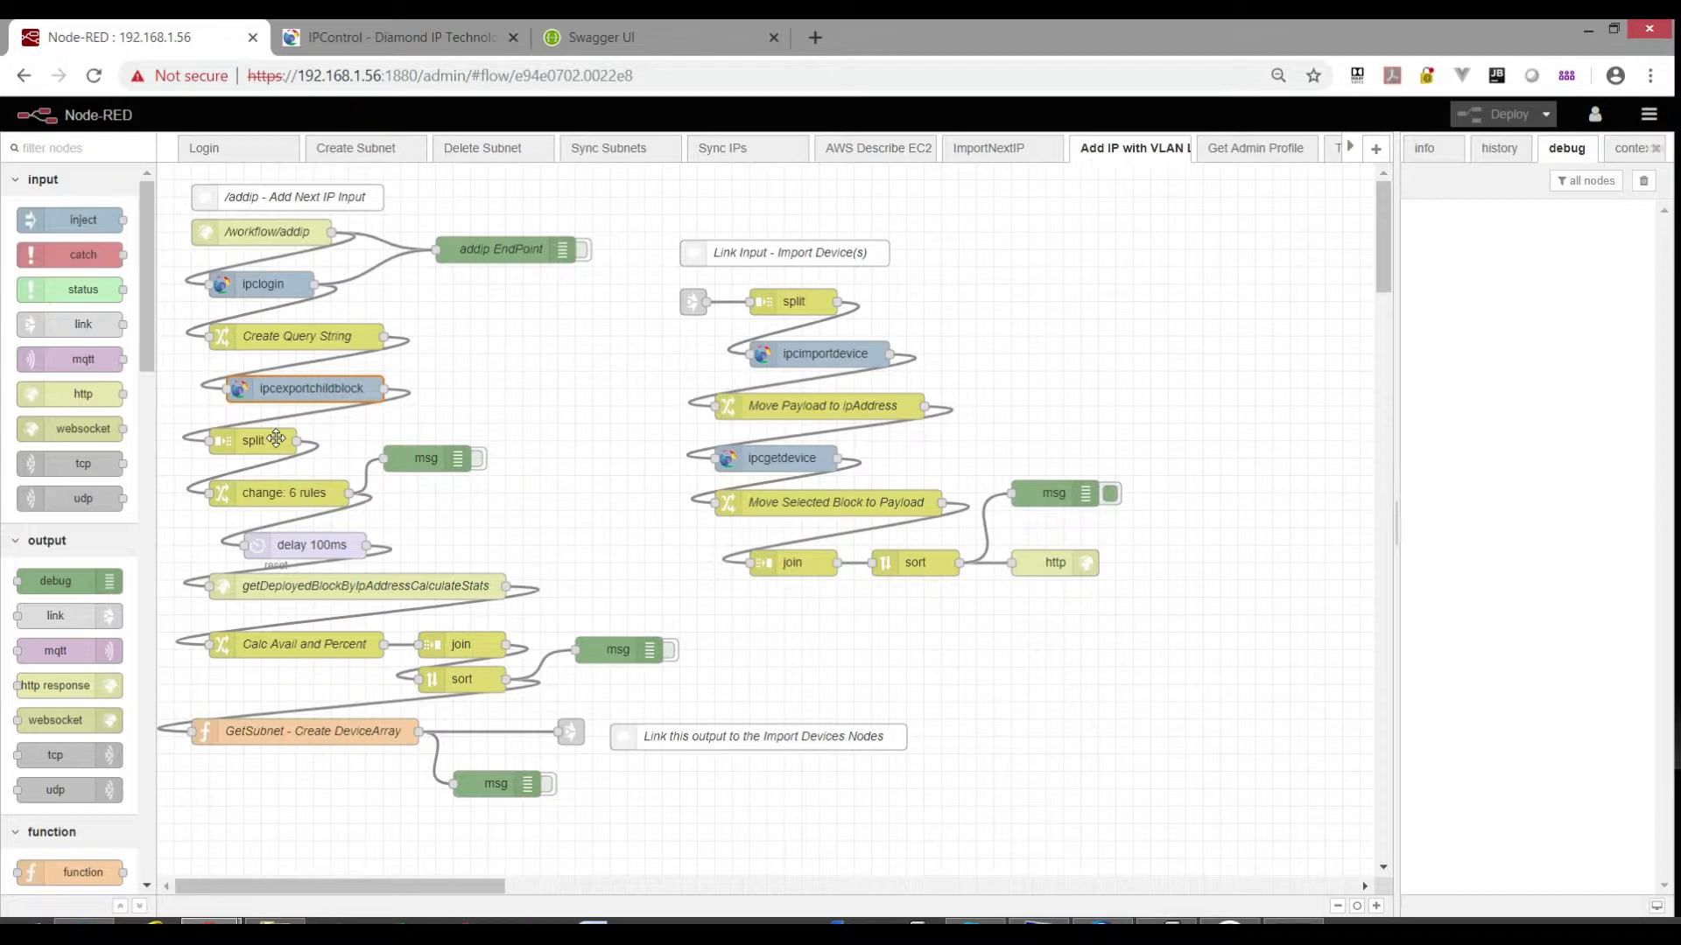
double_click(295, 495)
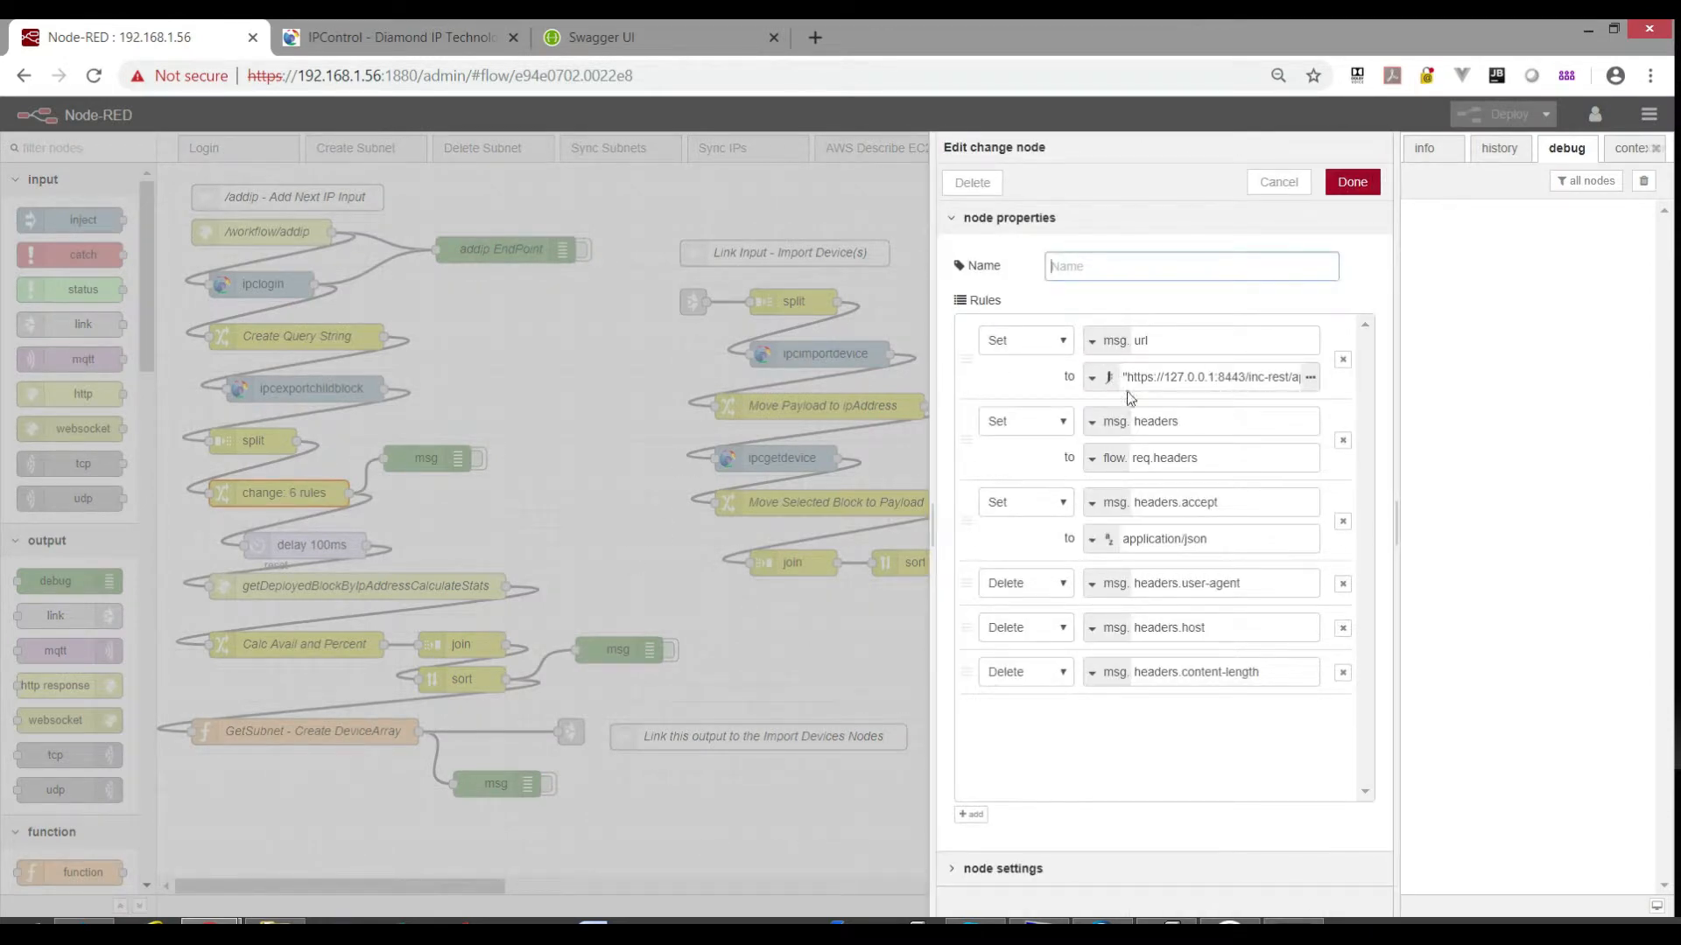
left_click(1161, 339)
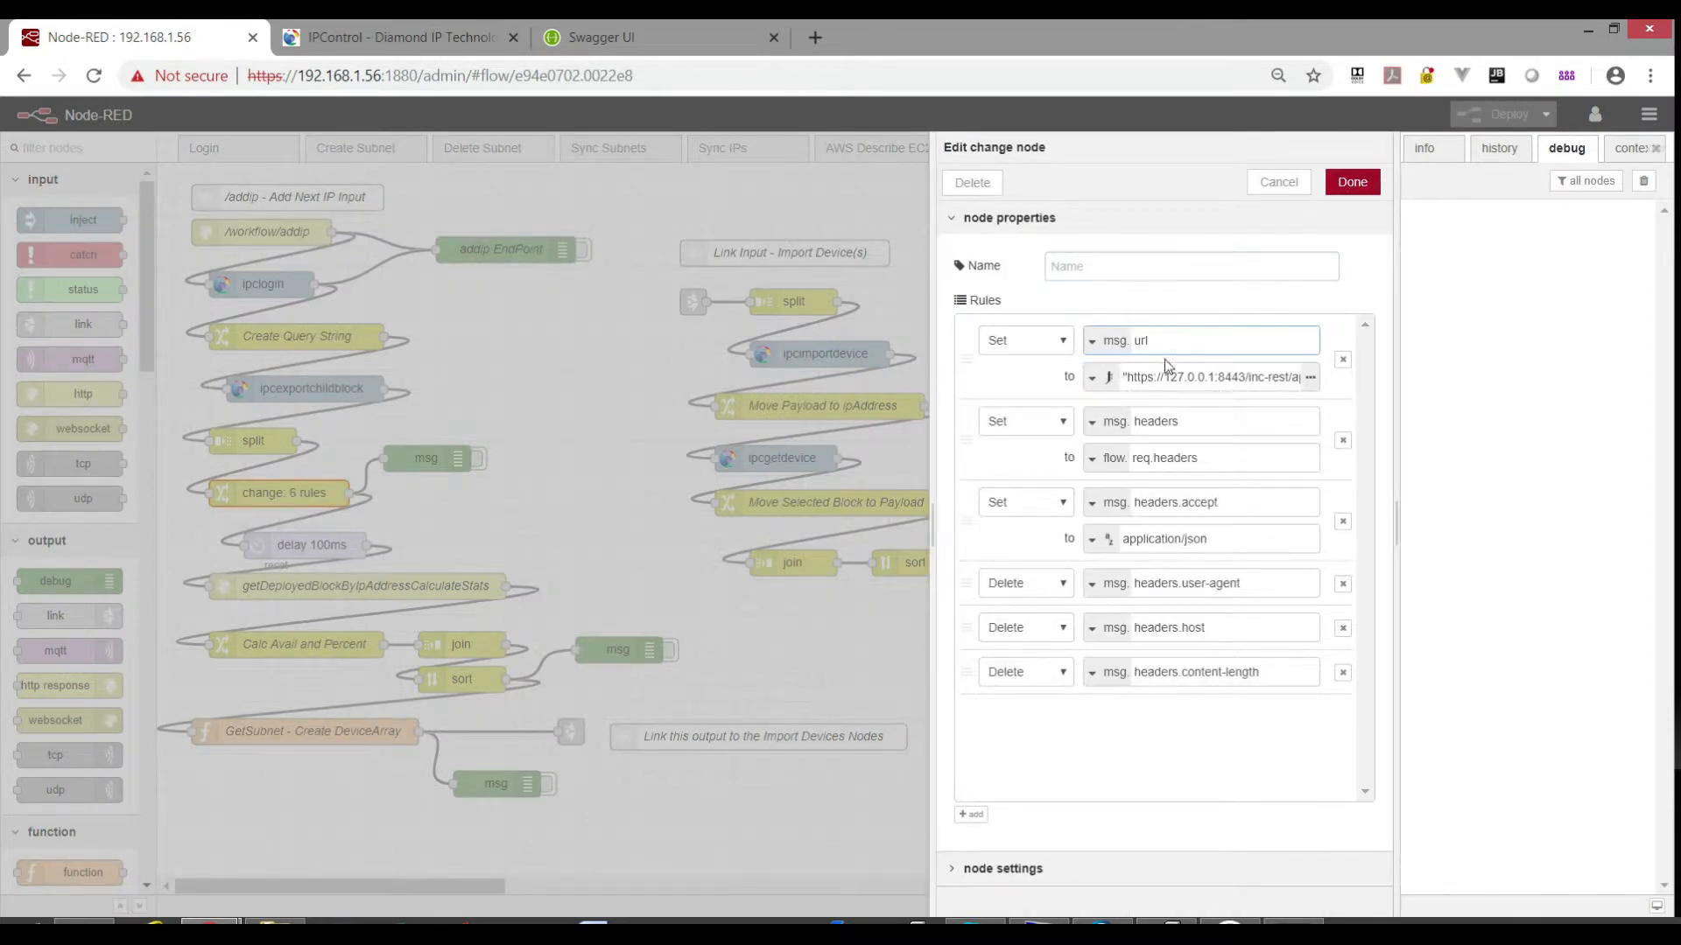
left_click(1197, 421)
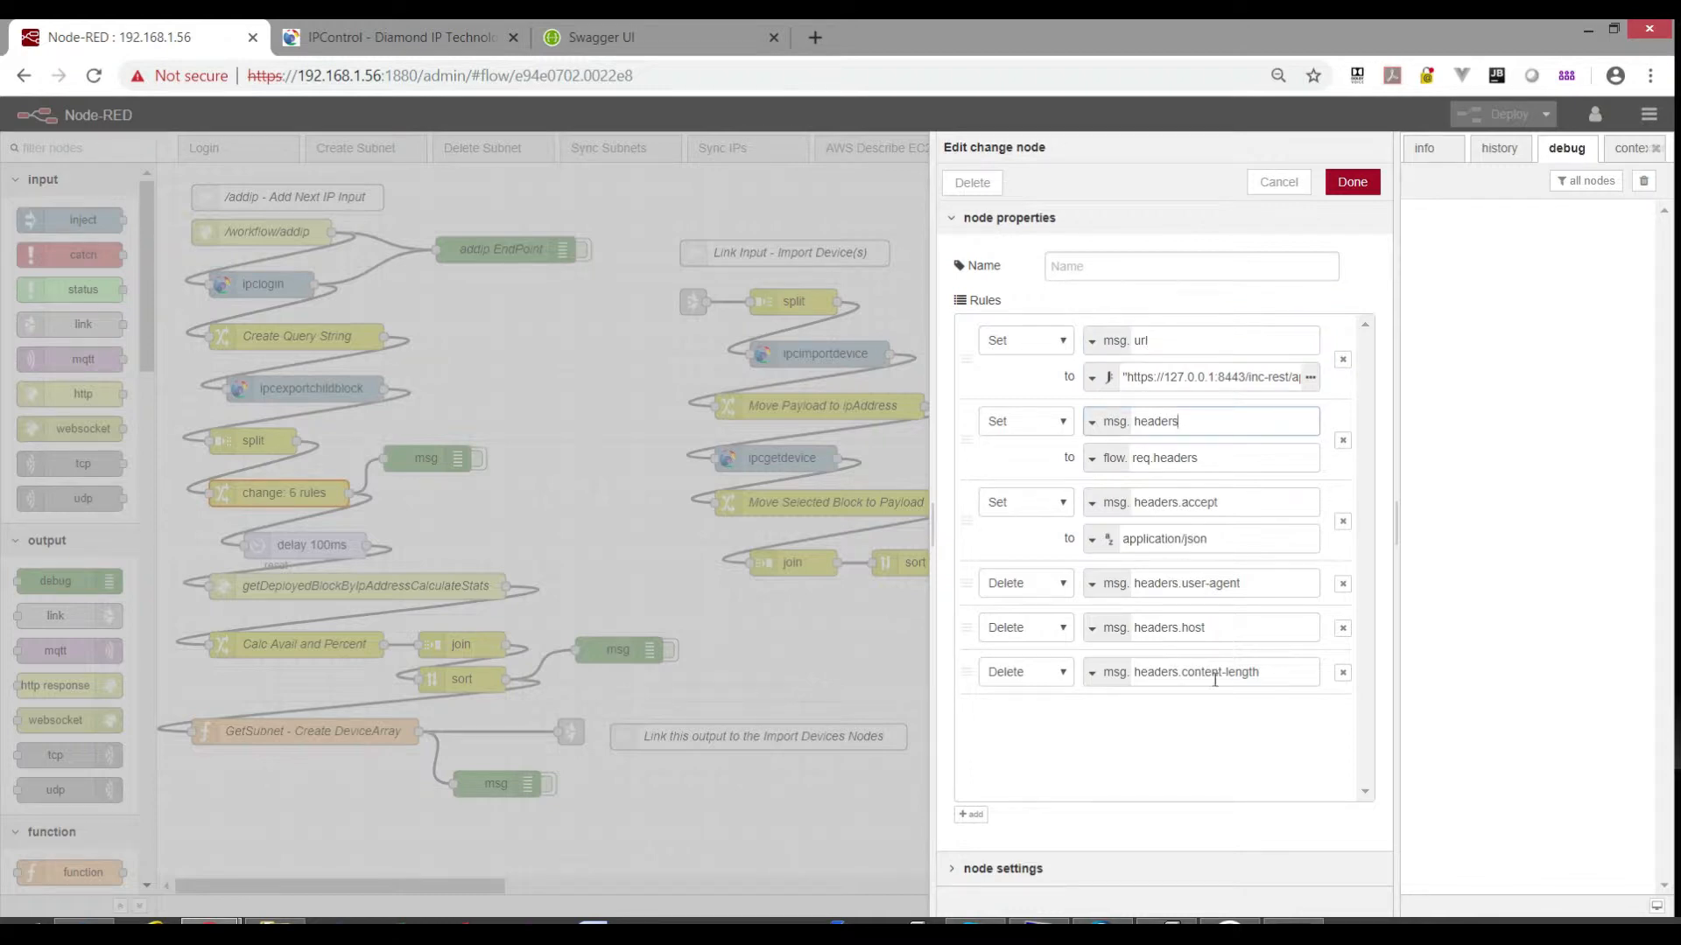
Examine the full JSONata expression that sets msg.url, and close the change node without saving.
left_click(1311, 377)
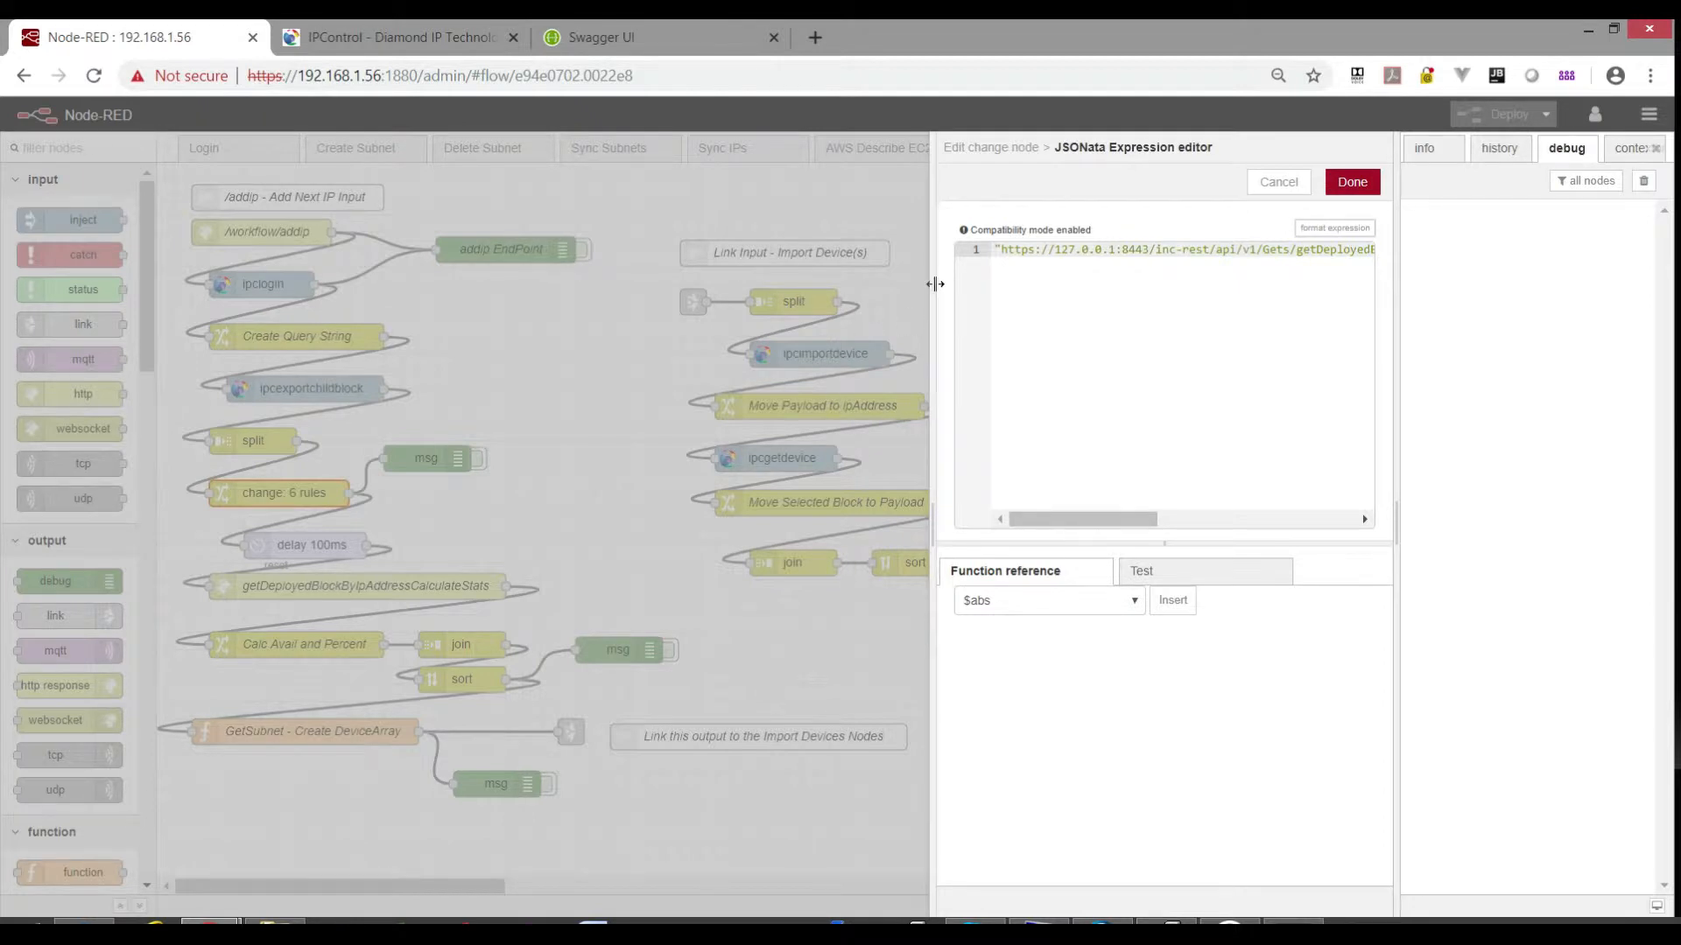
left_click_drag(935, 283, 661, 283)
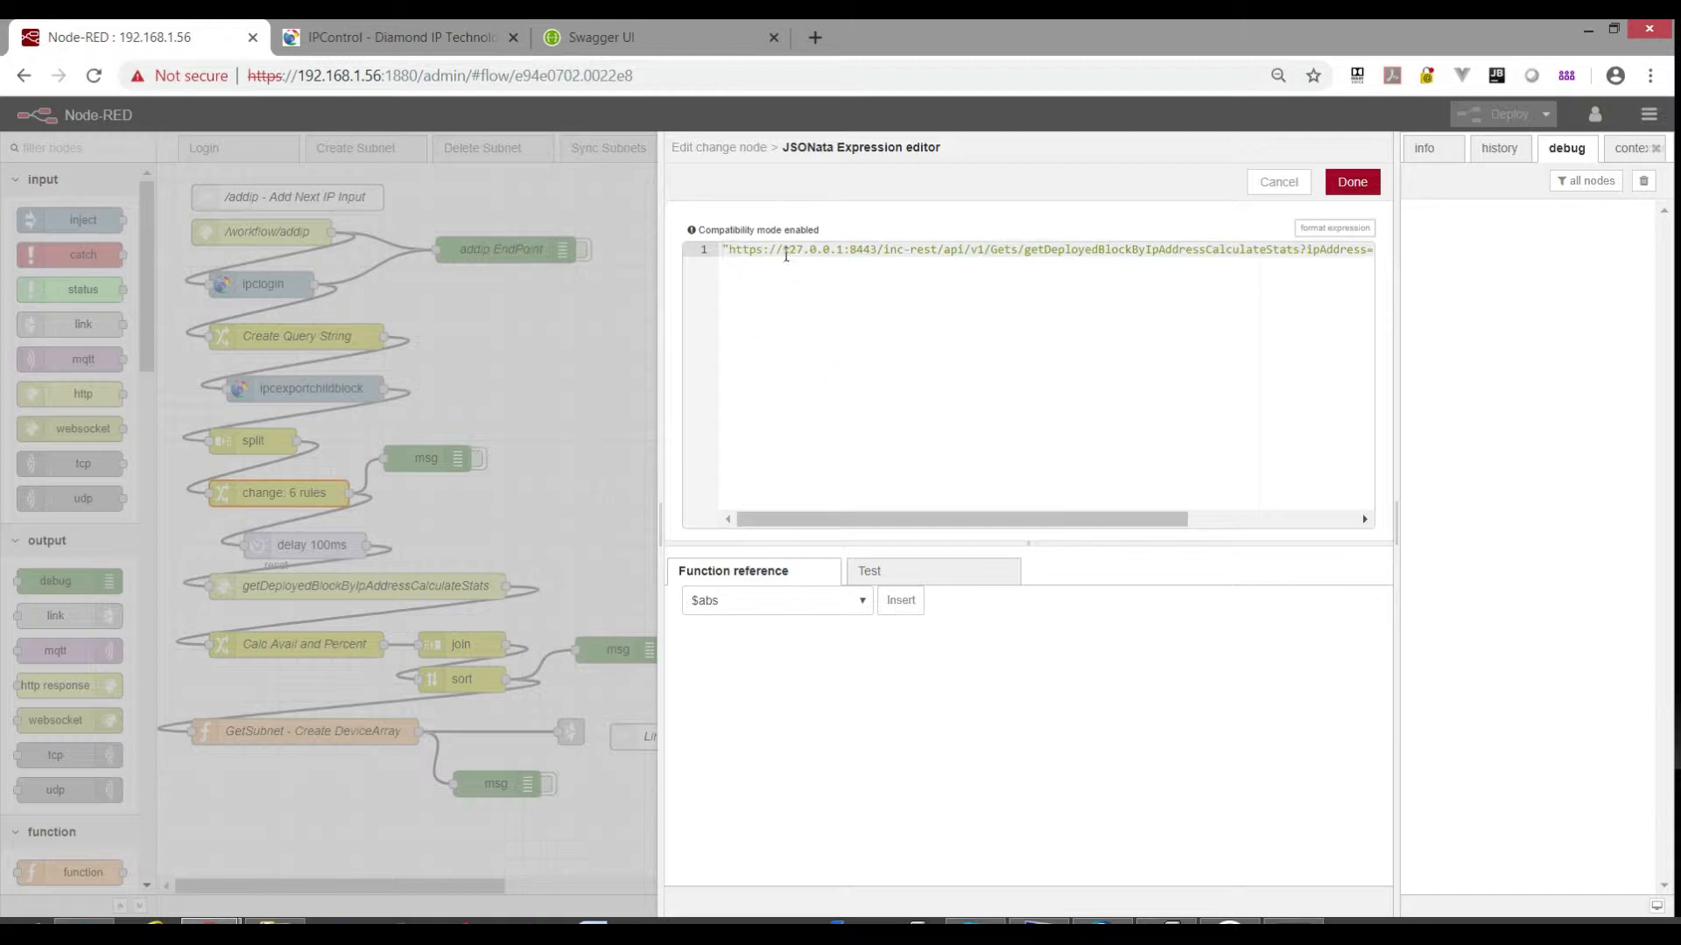
left_click_drag(988, 524, 1246, 523)
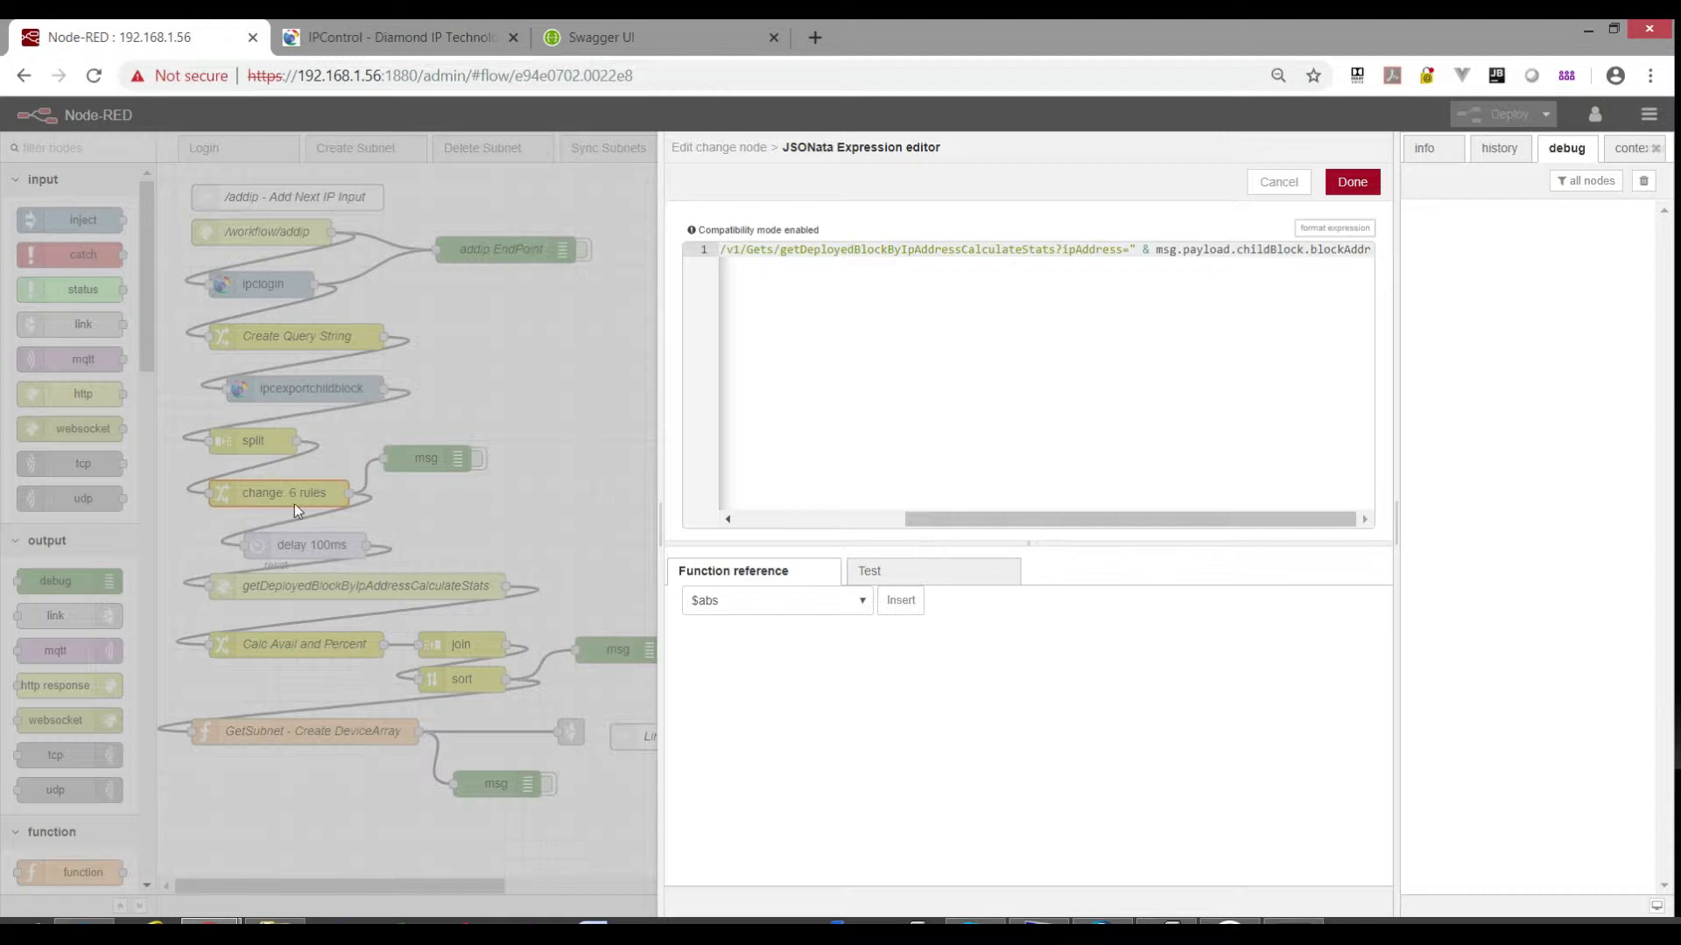
left_click(1278, 182)
left_click(1276, 181)
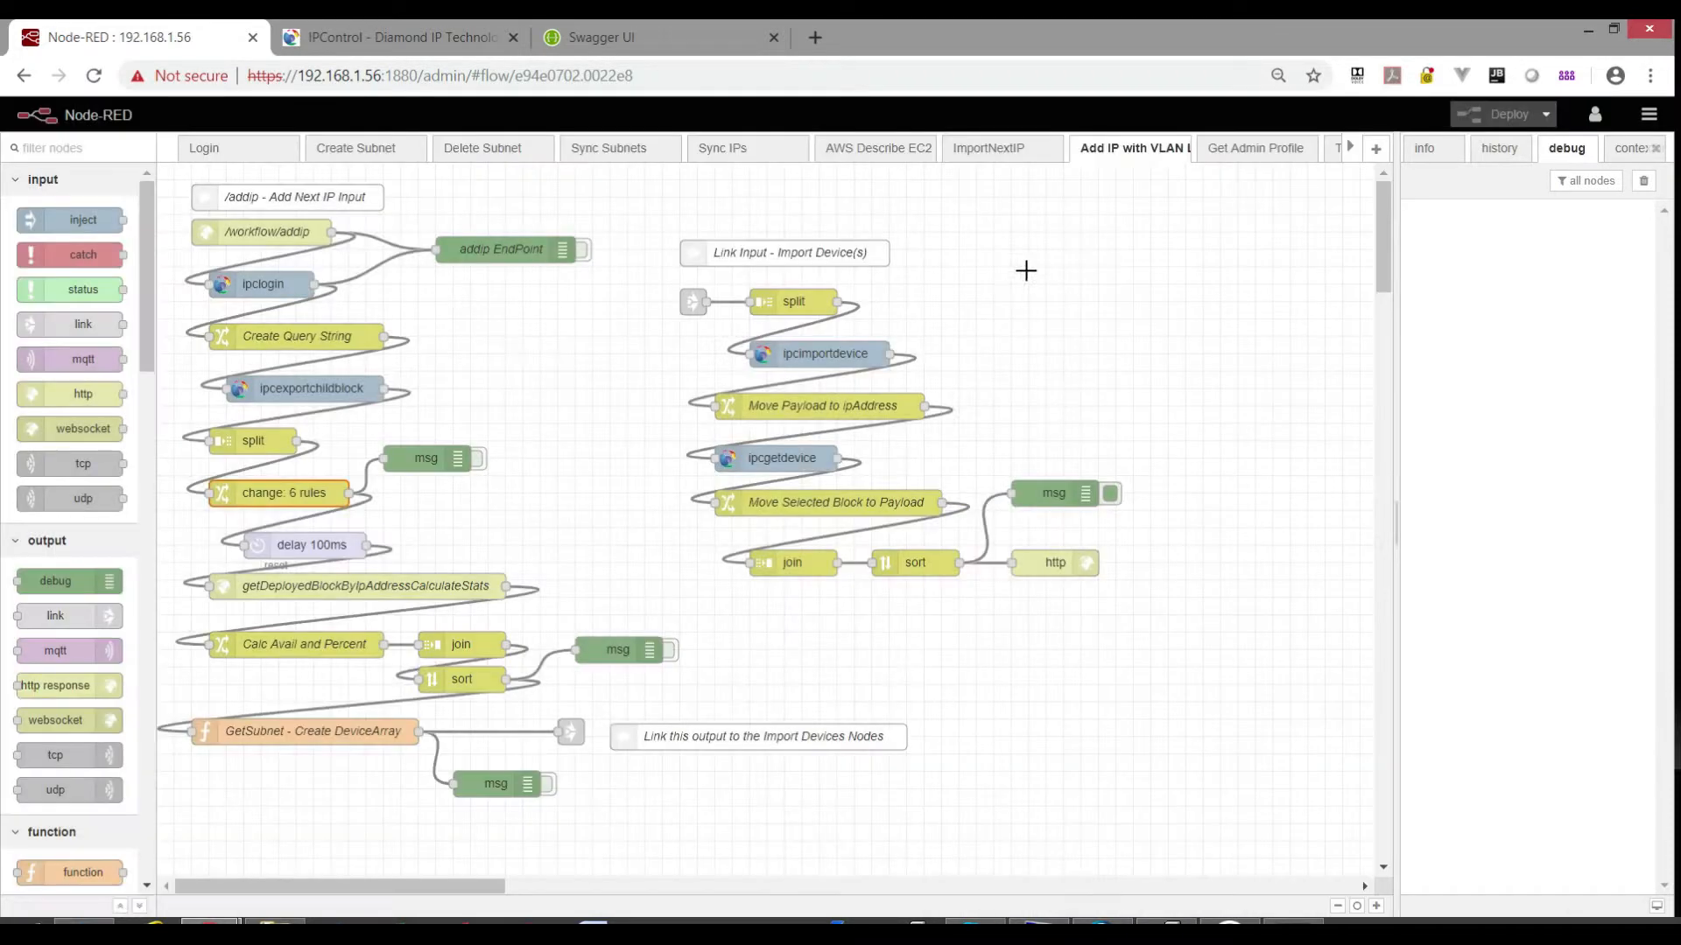
Review the getDeployedBlockByIpAddressCalculateStats request node, including its TLS configuration and return type options, and close it without changes.
double_click(333, 591)
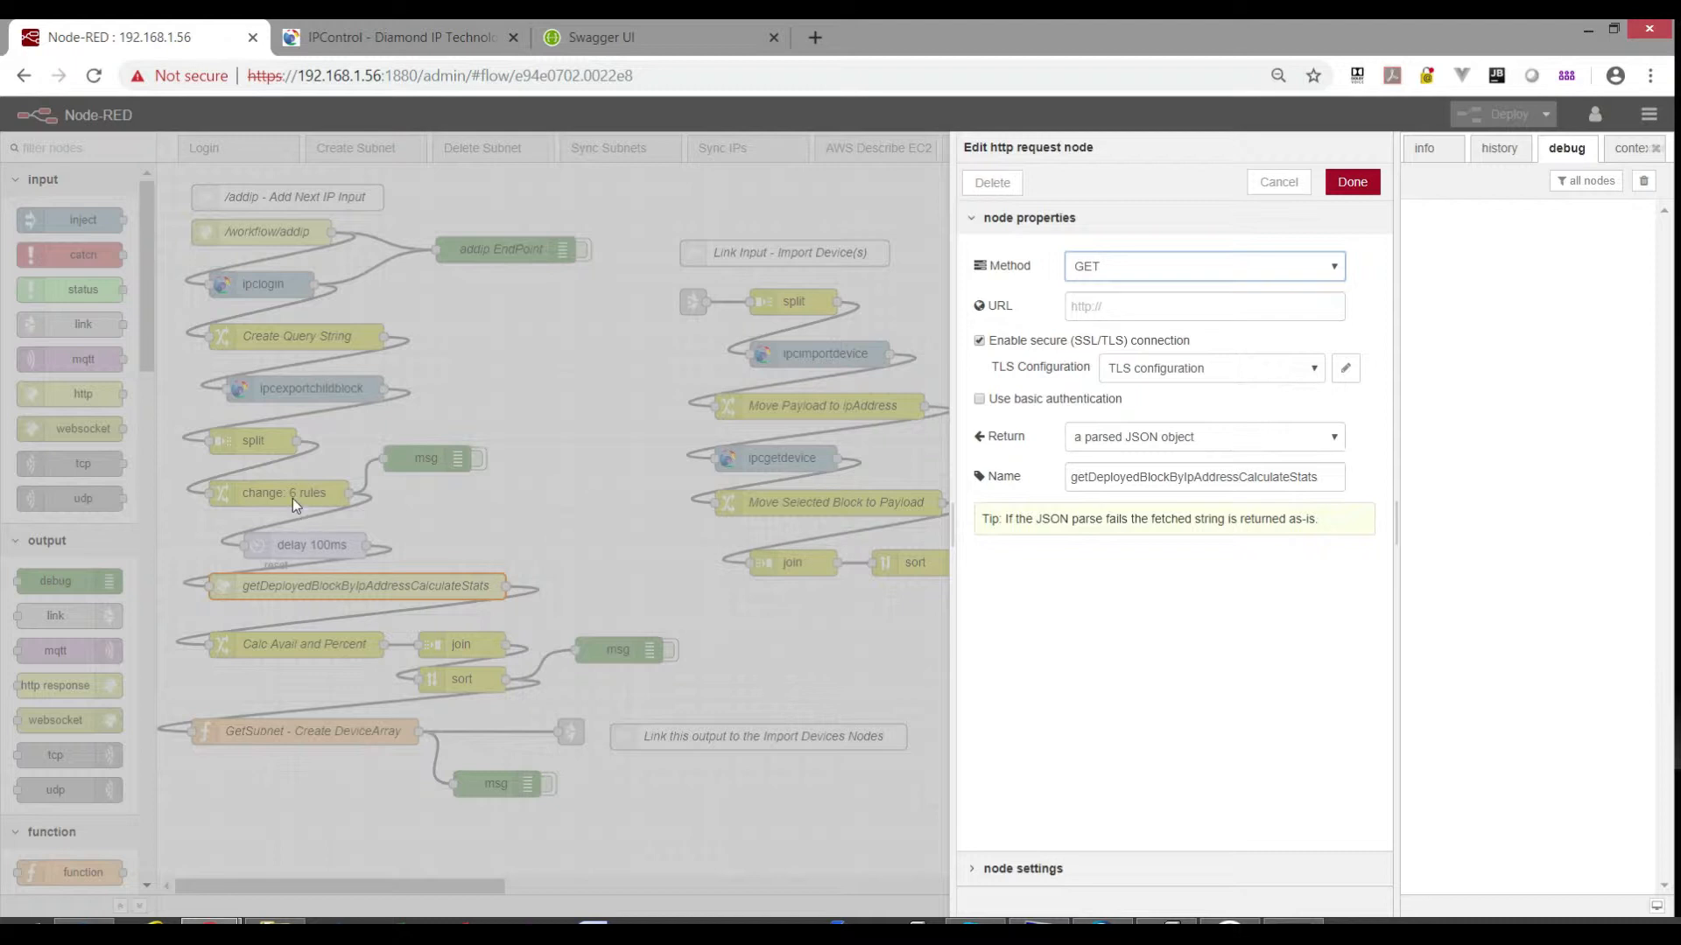
left_click(1345, 368)
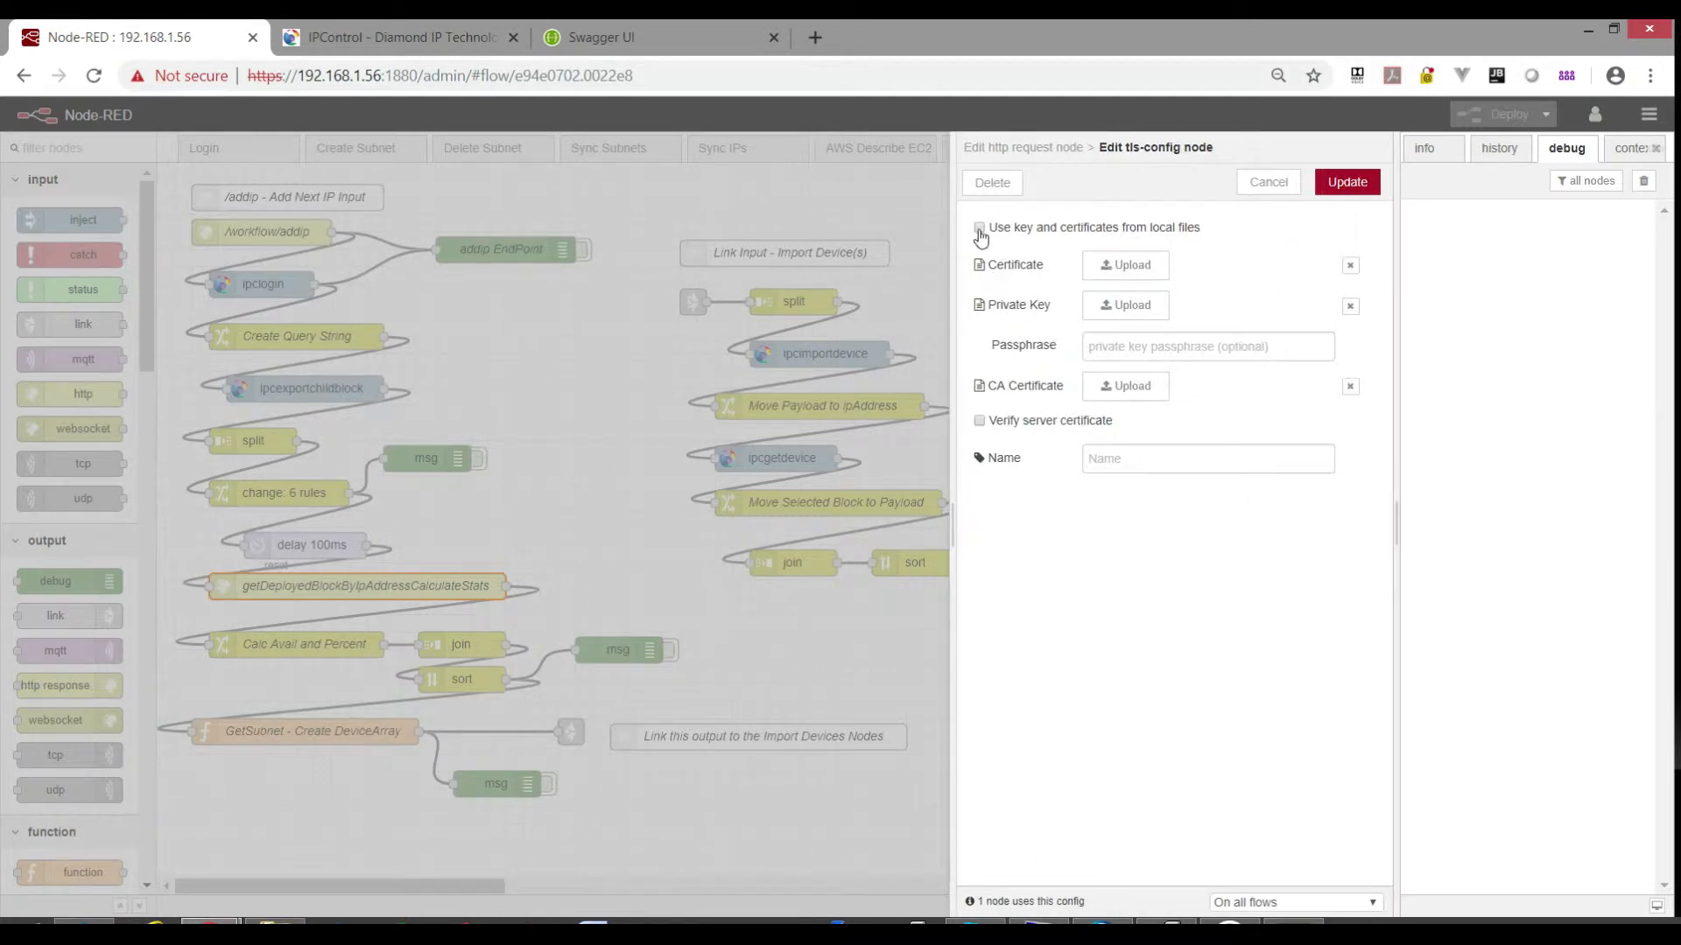
left_click(1286, 184)
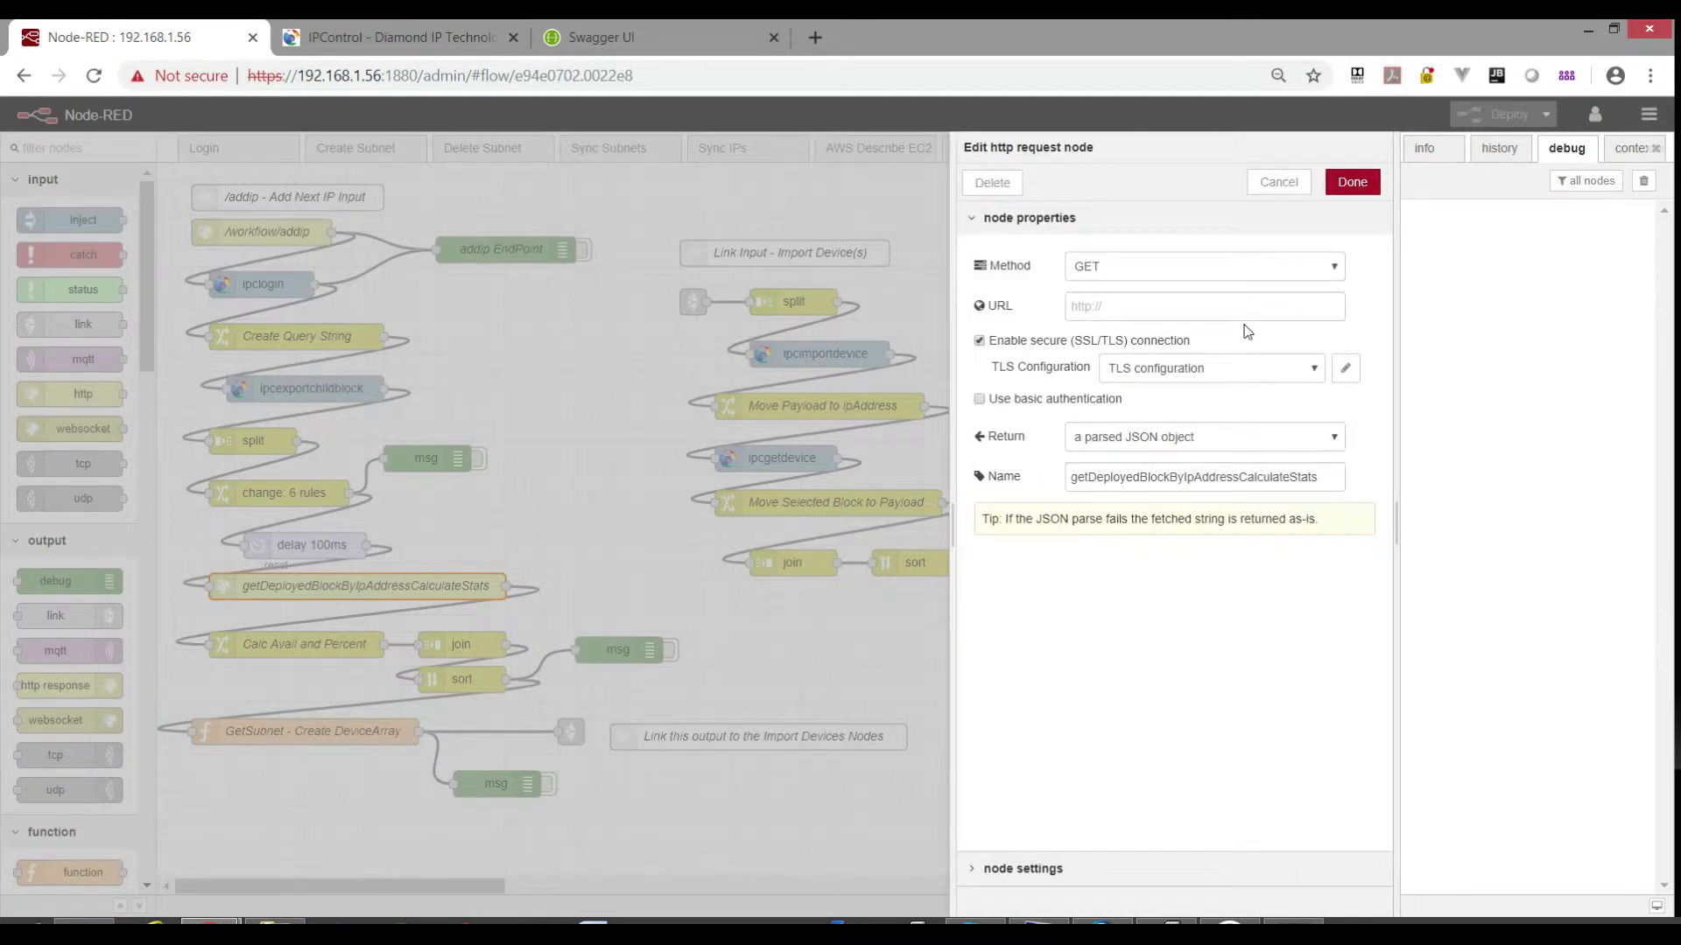
left_click(1224, 447)
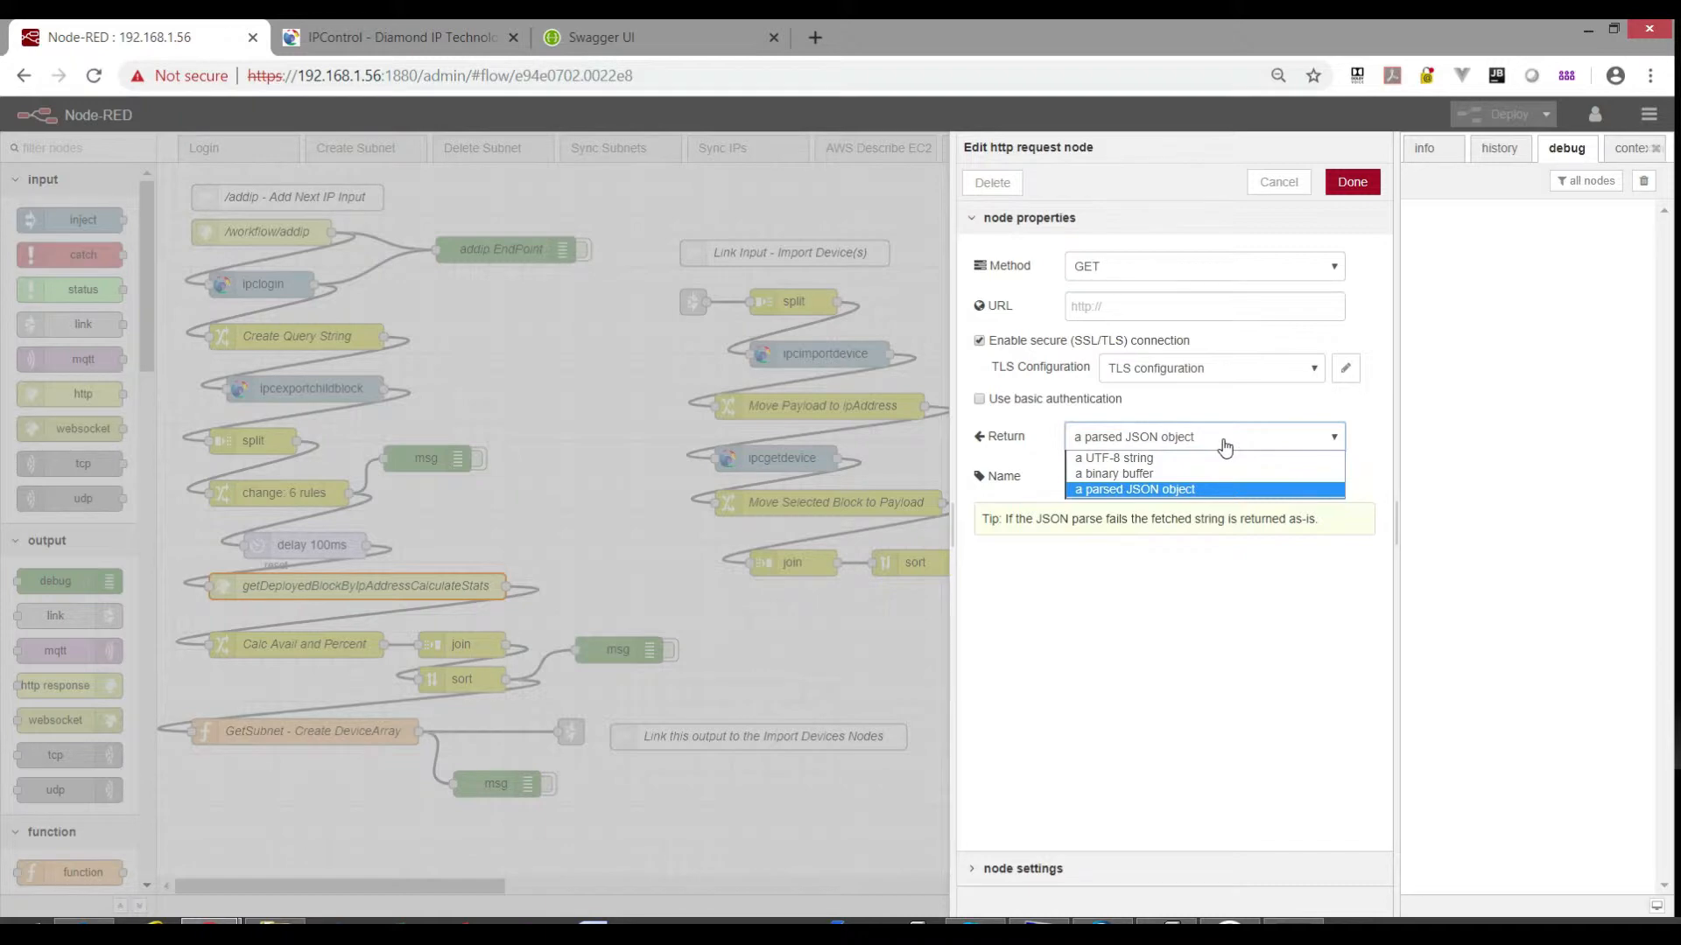
left_click(1224, 447)
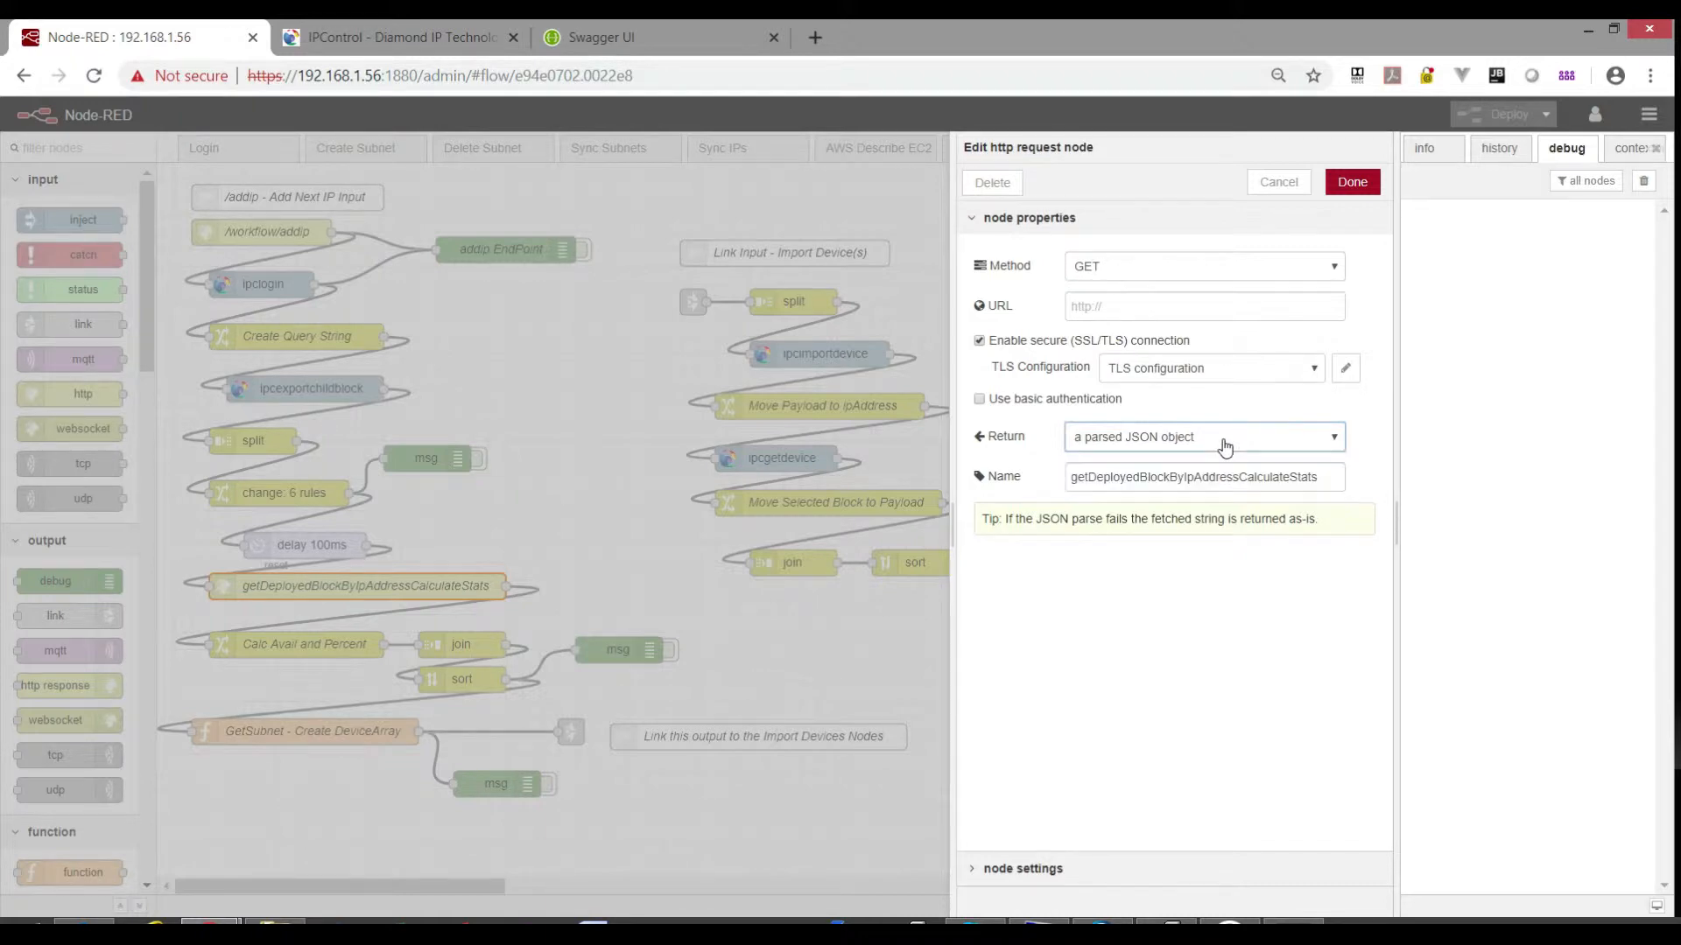
left_click(1333, 484)
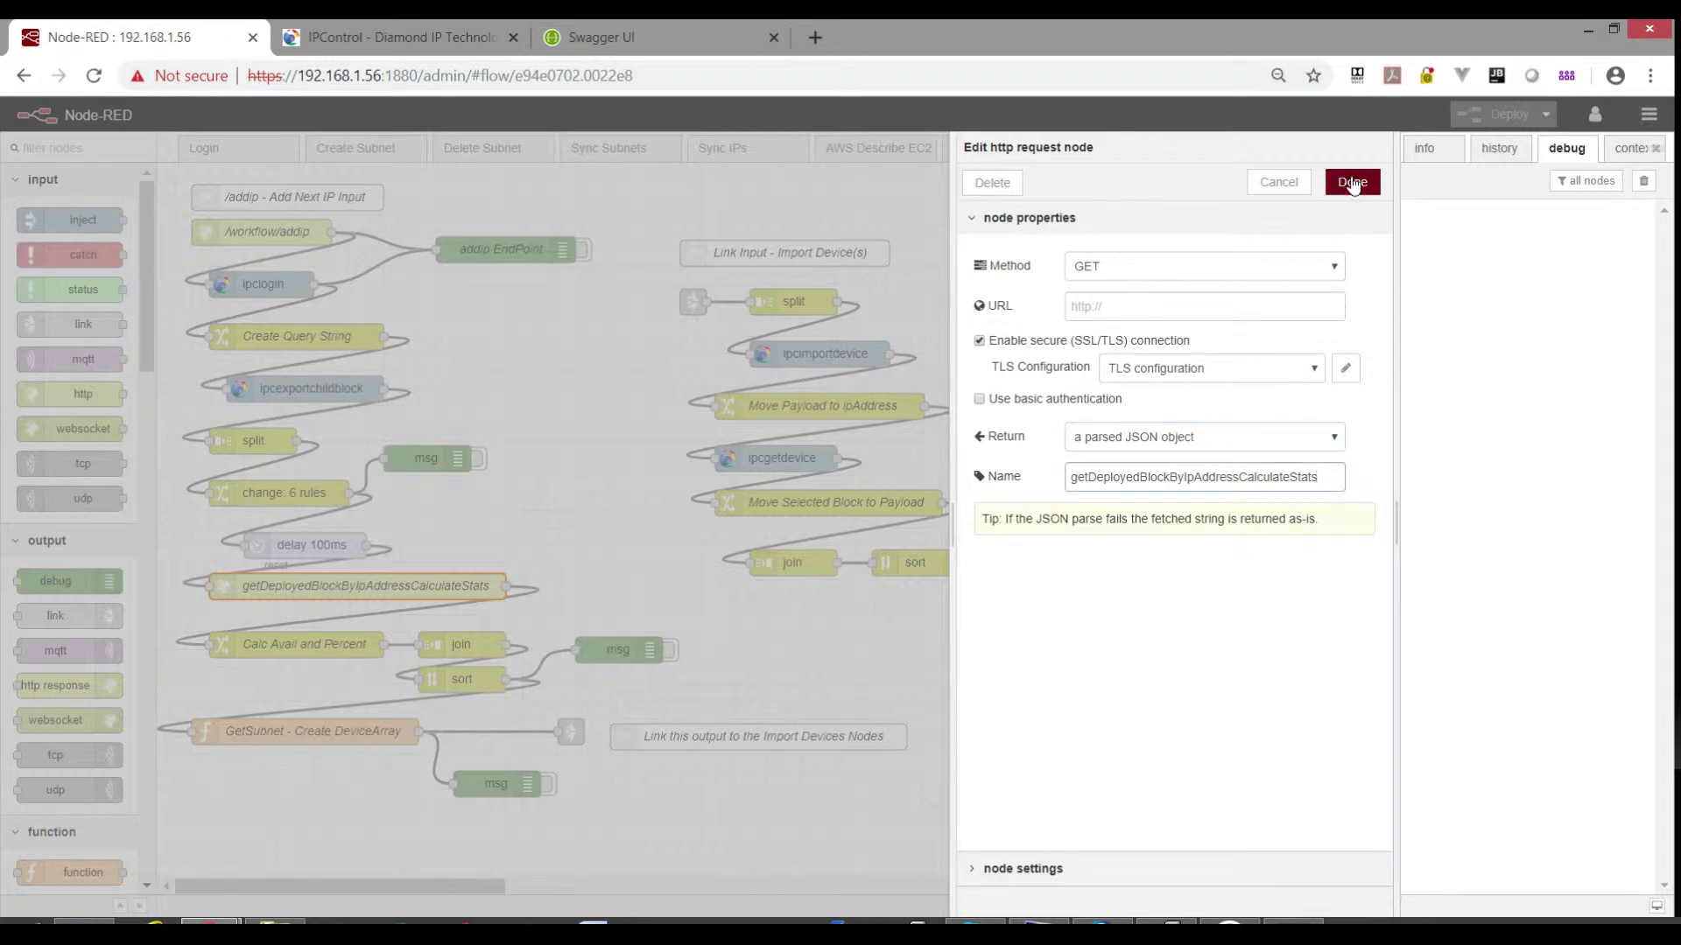
left_click(1278, 184)
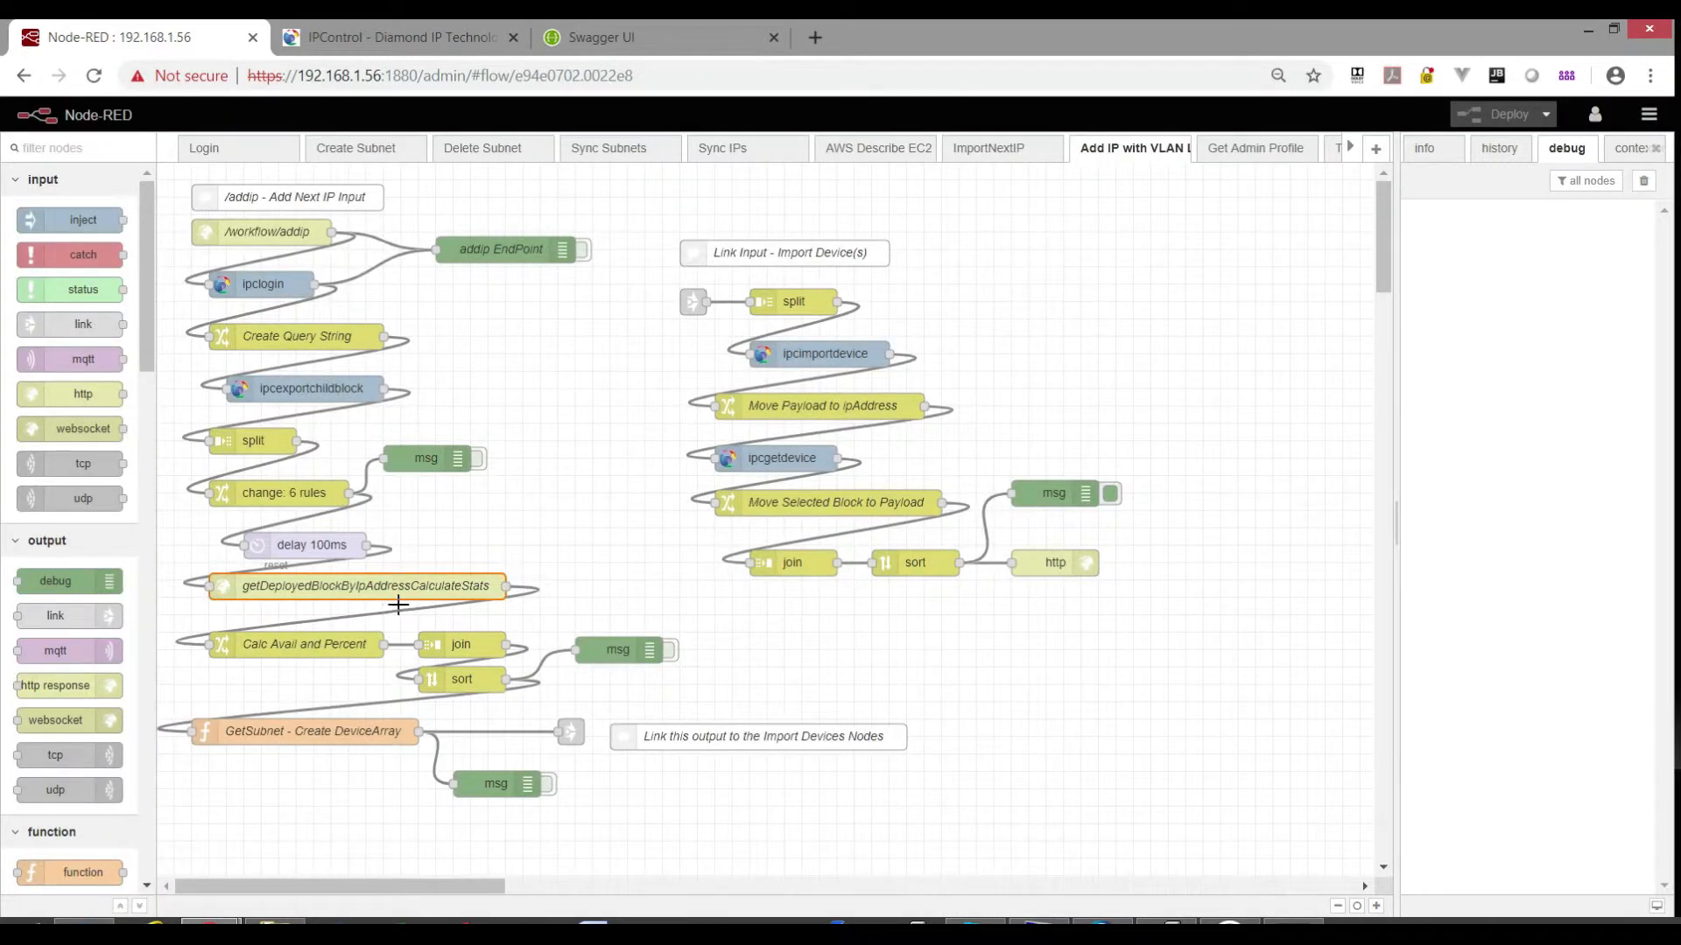
Open the Calc Avail and Percent node, examine the full expression for payload.available, and close the node without changes.
scroll(402, 597, "down", 3)
double_click(300, 535)
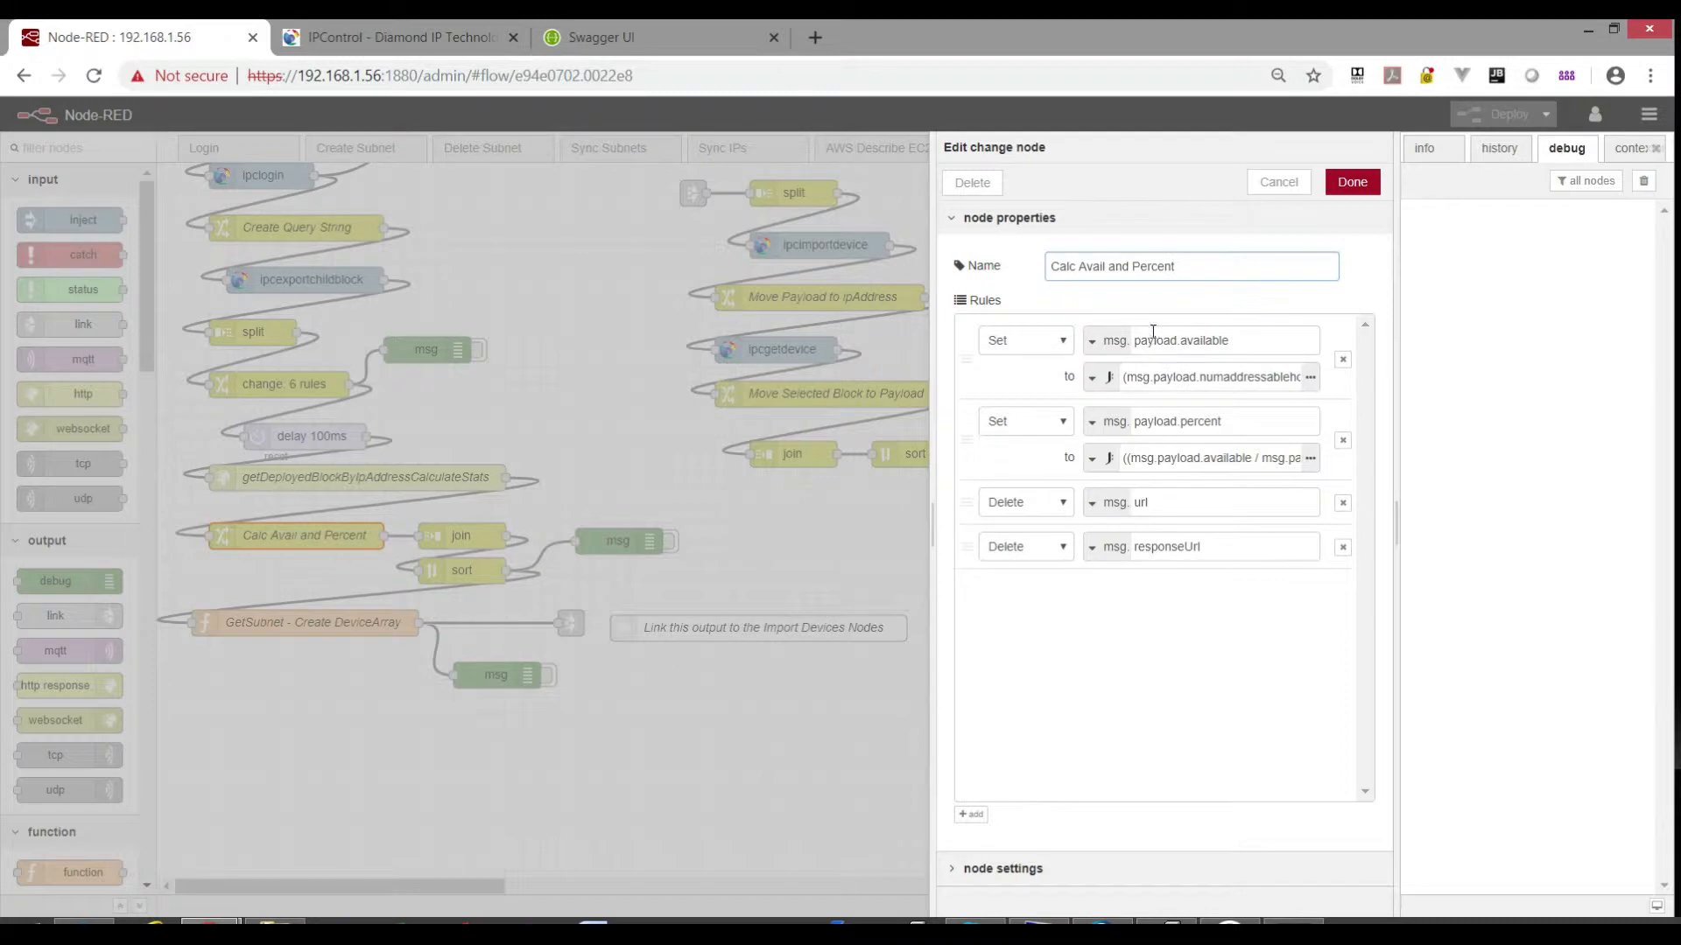
left_click(1249, 344)
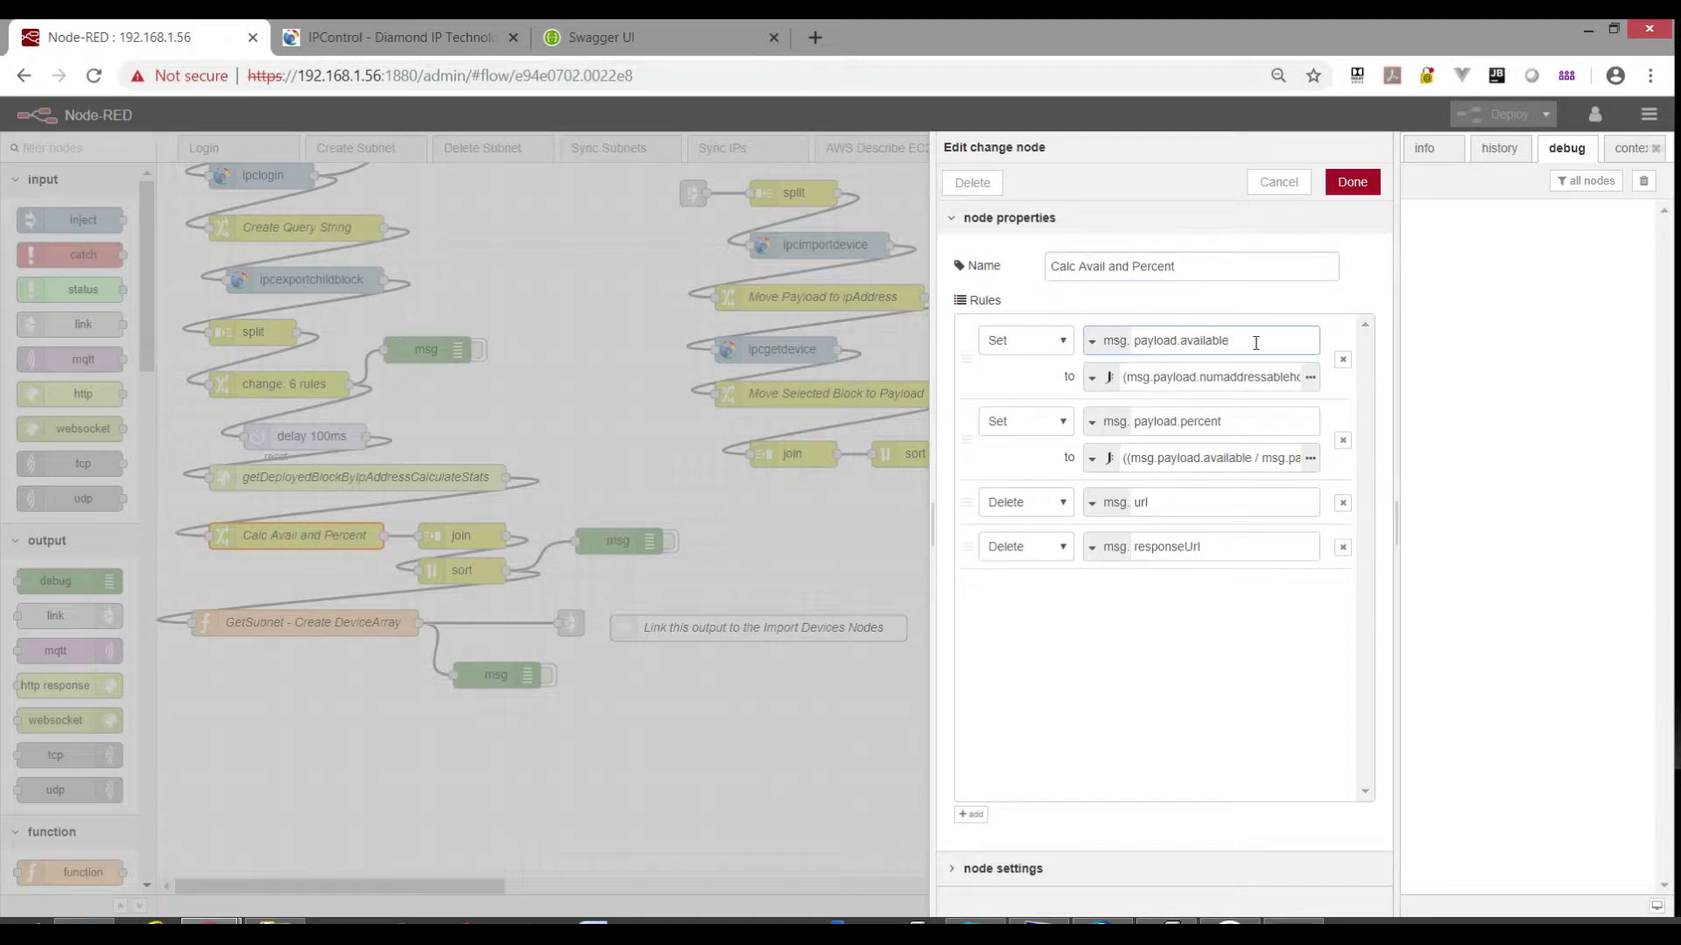
left_click(1310, 377)
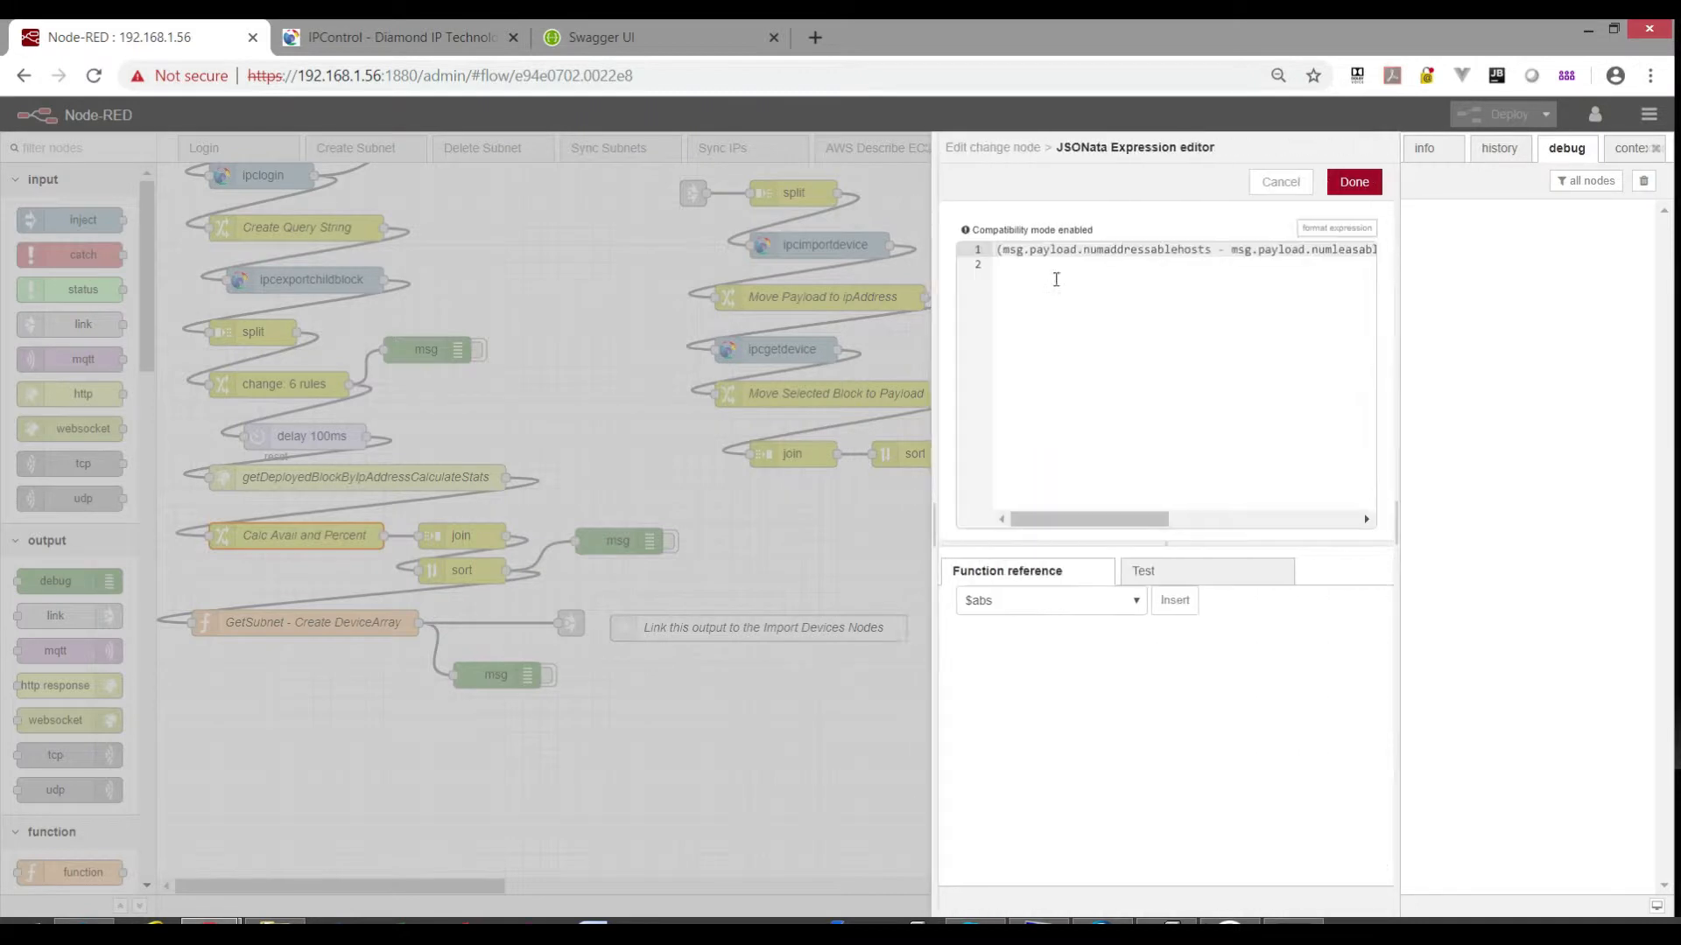
left_click_drag(950, 271, 610, 274)
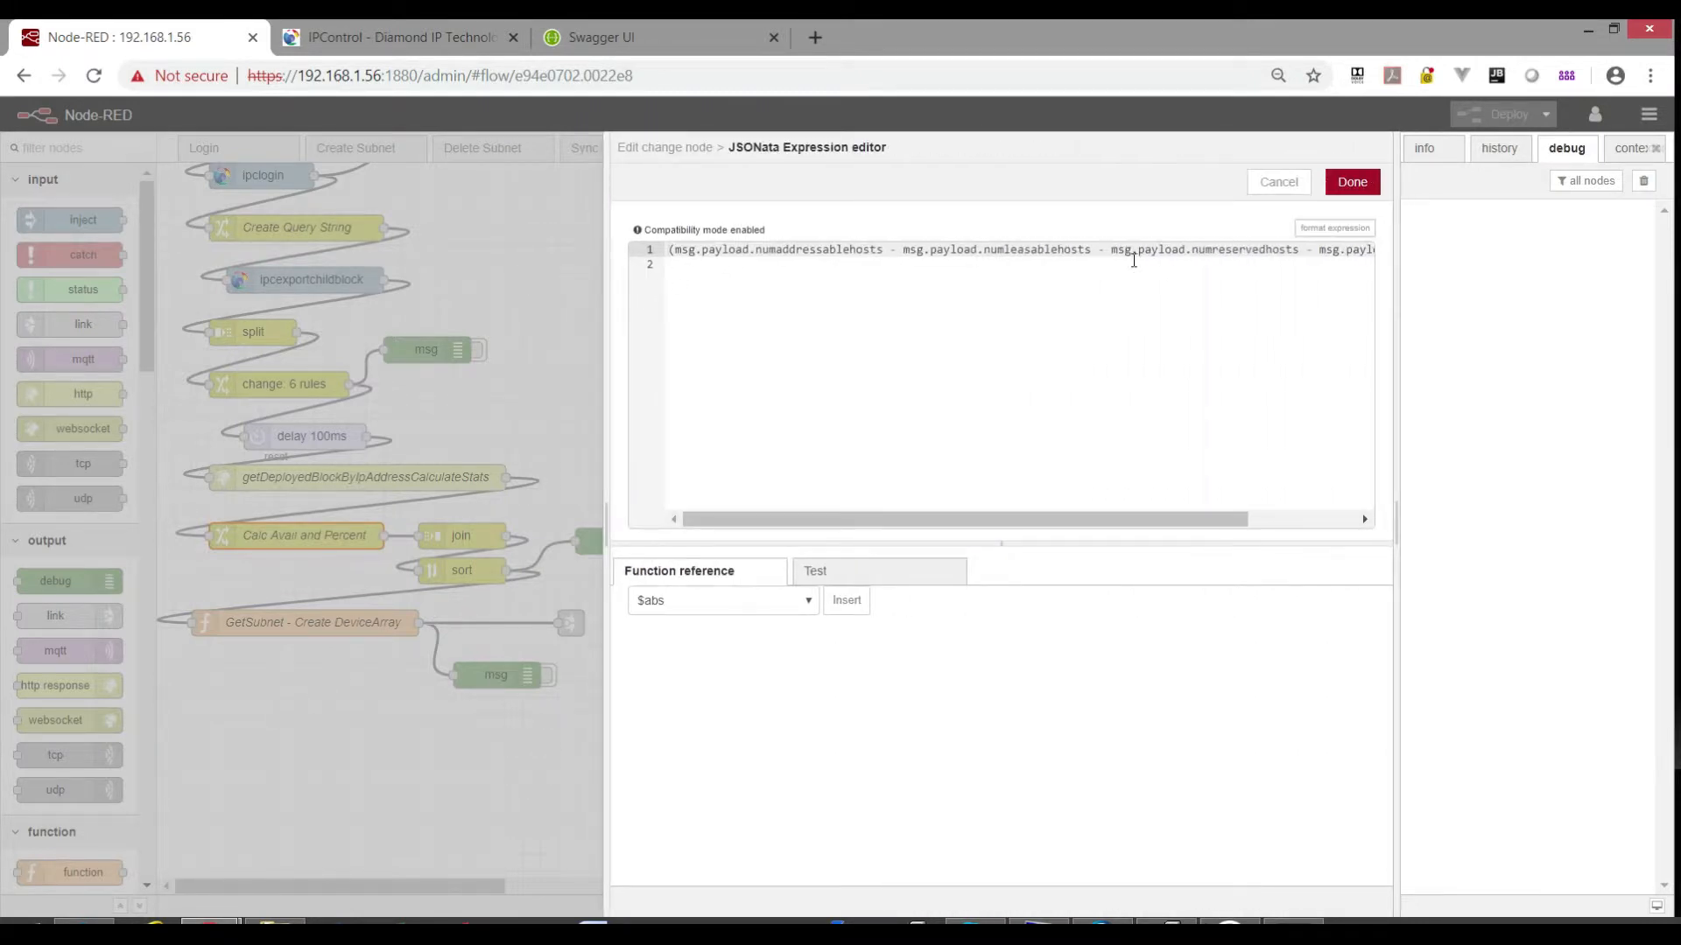
left_click_drag(1099, 520, 877, 540)
left_click_drag(1177, 523, 1333, 526)
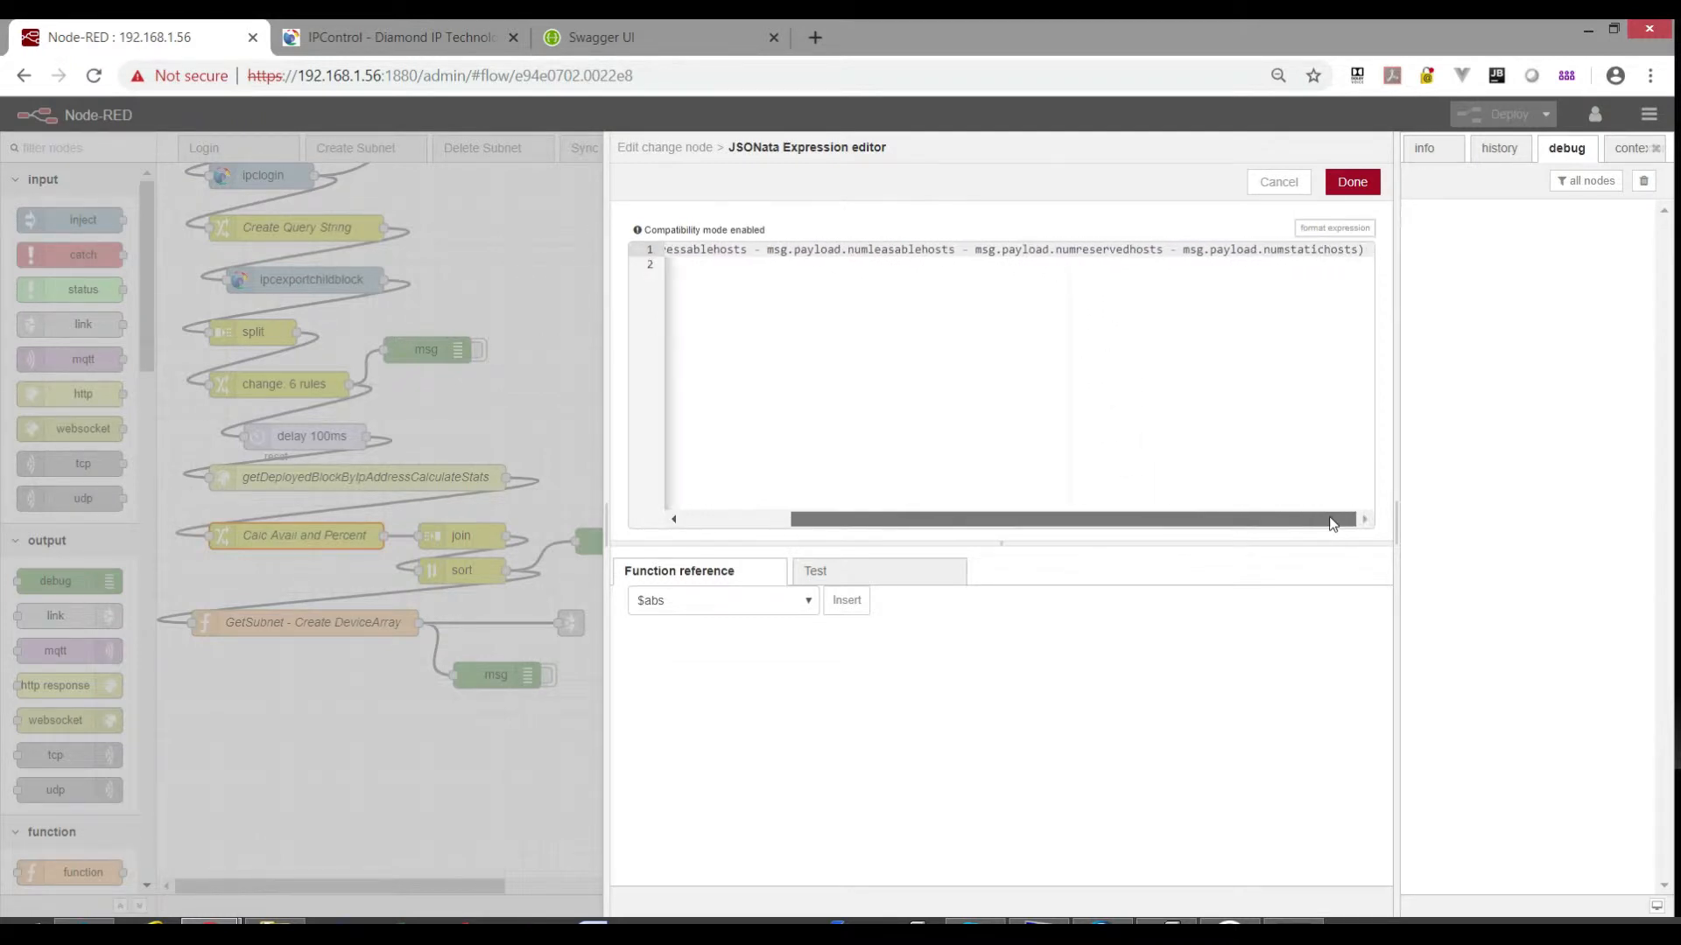
left_click(1280, 183)
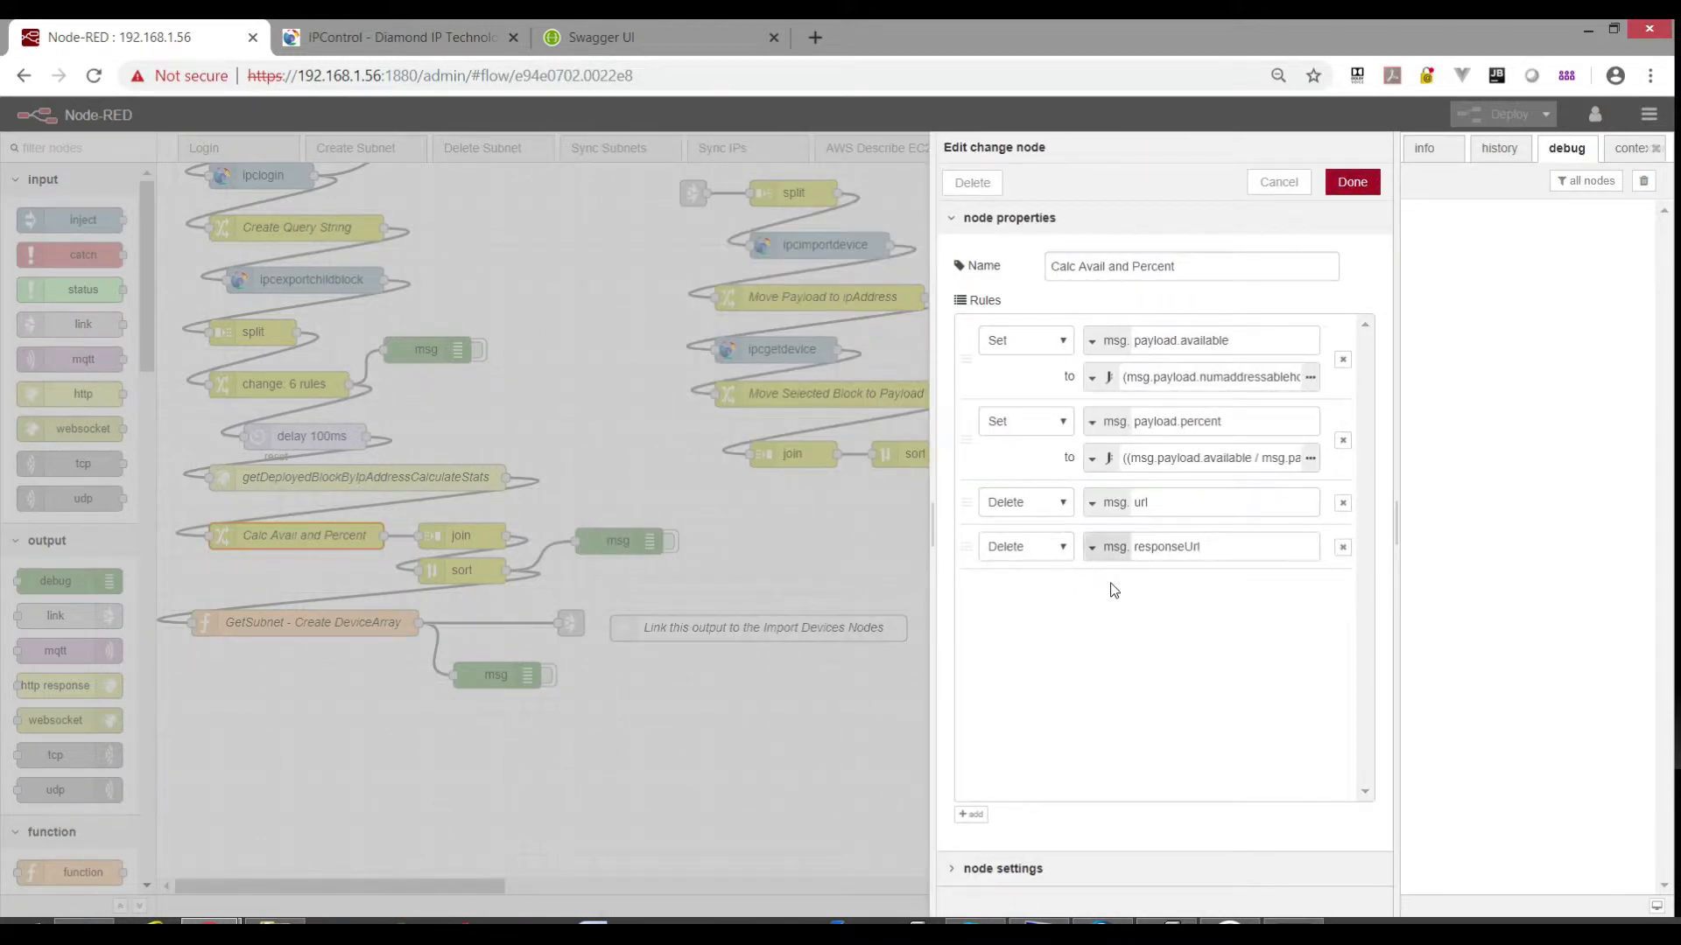
left_click(1280, 184)
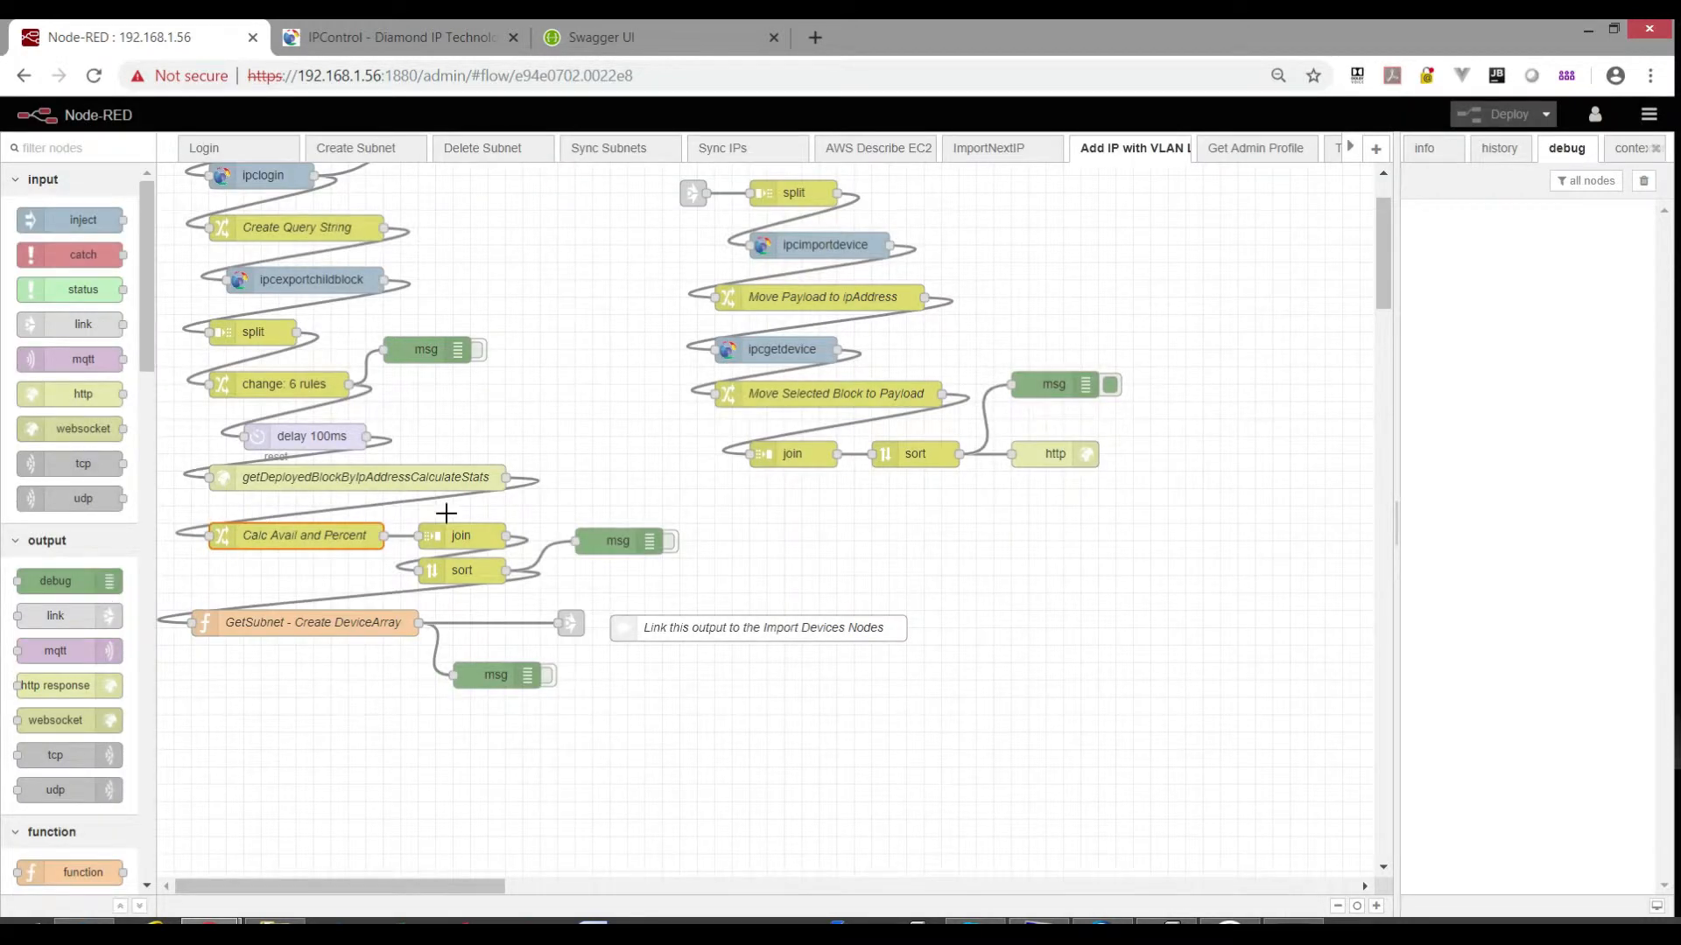
Review the settings of the join and sort nodes that follow Calc Avail and Percent, closing each without changes.
left_click(486, 540)
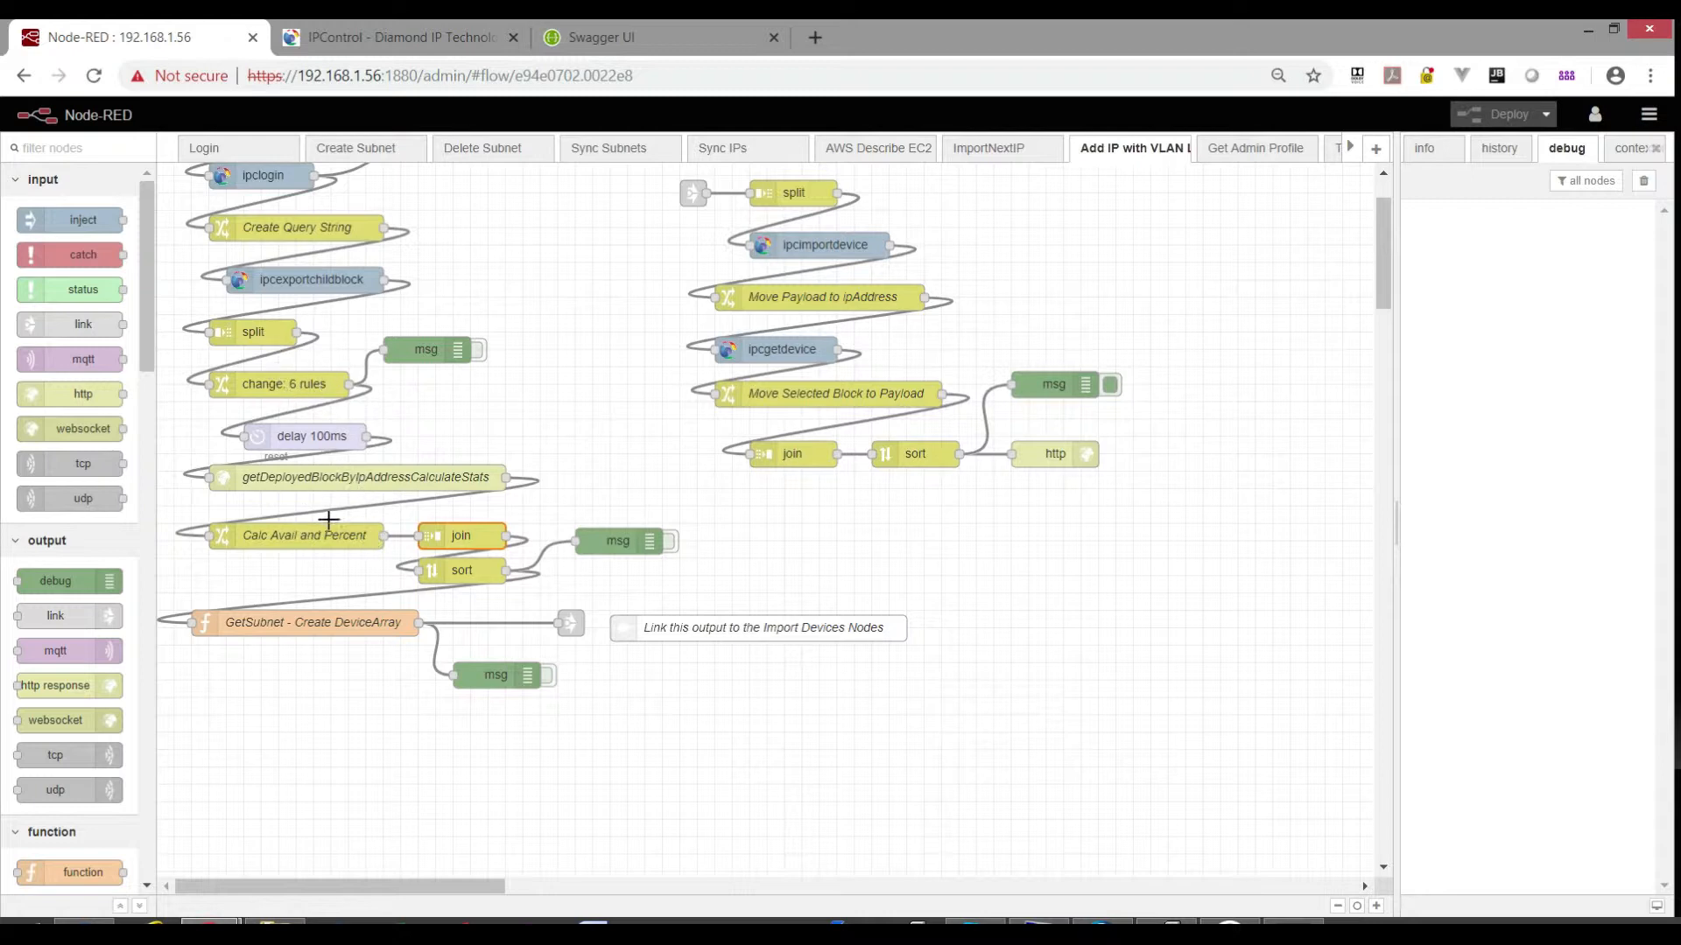
double_click(465, 535)
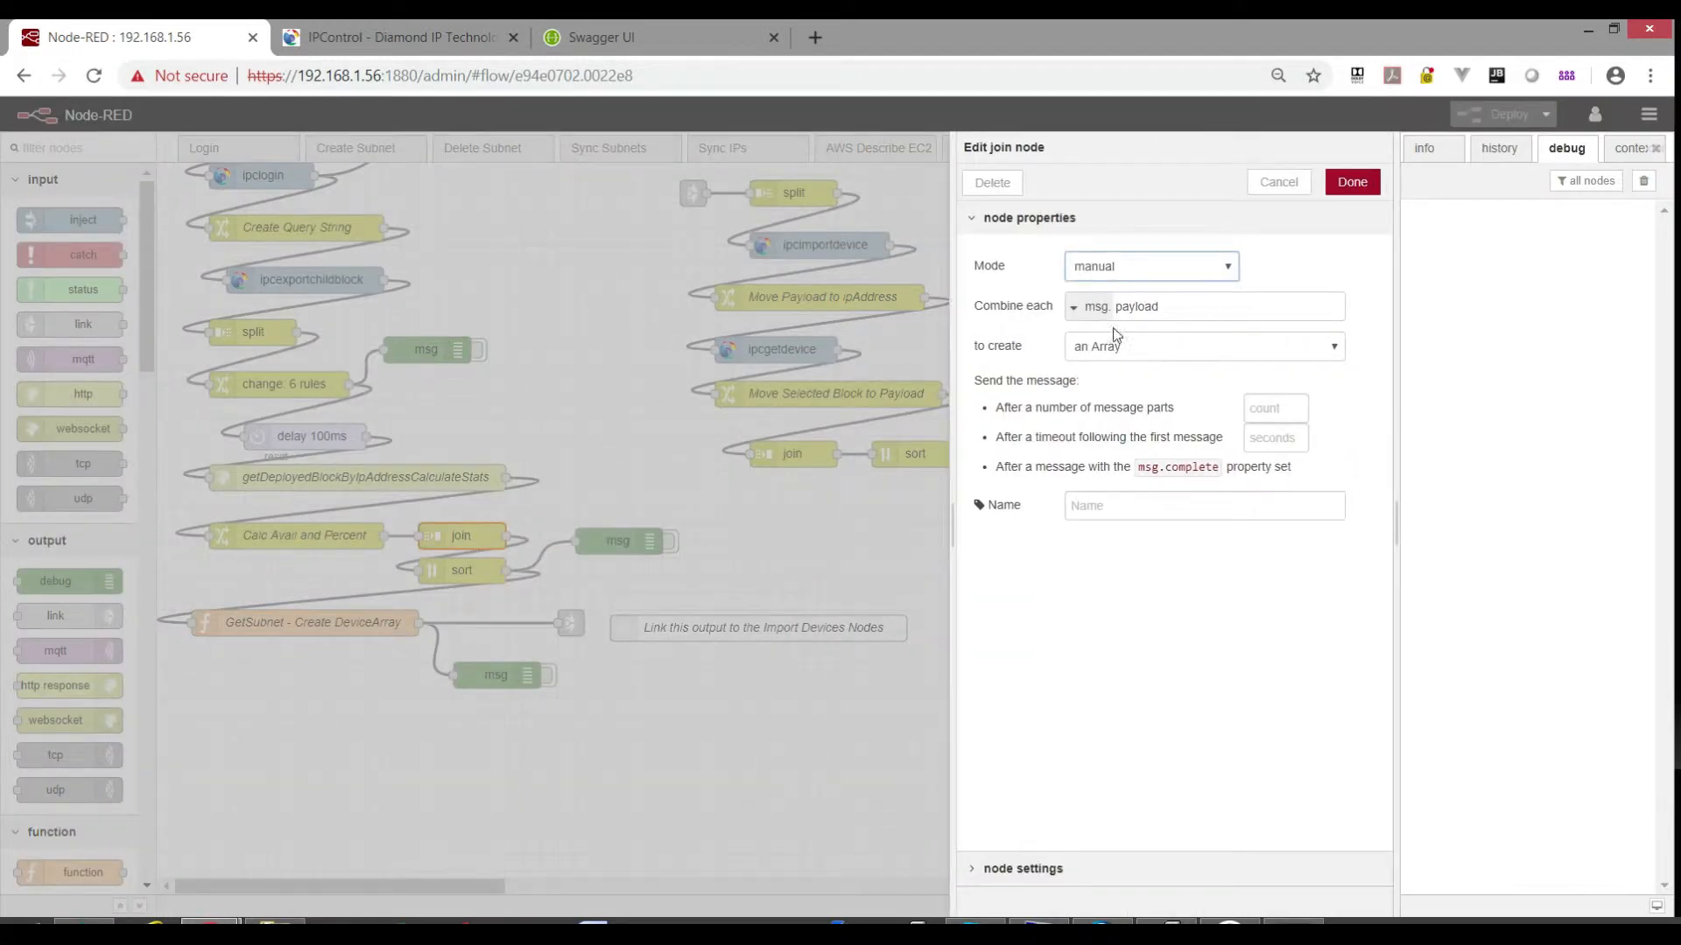
left_click(1278, 182)
left_click(488, 570)
double_click(488, 570)
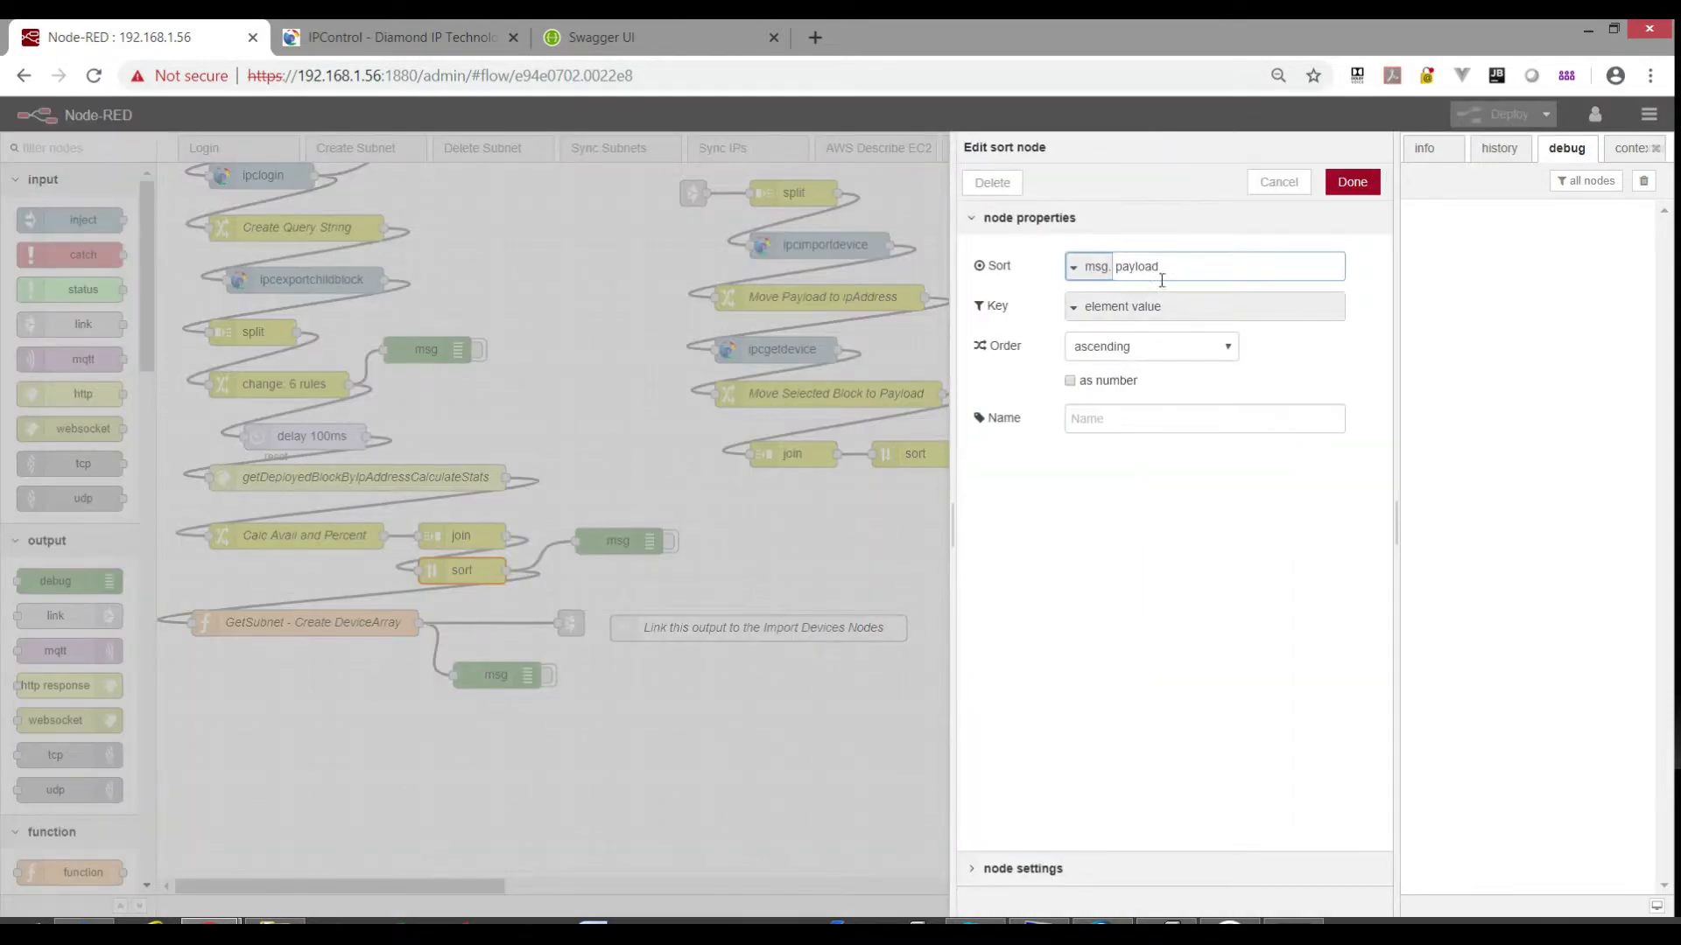
left_click(1278, 182)
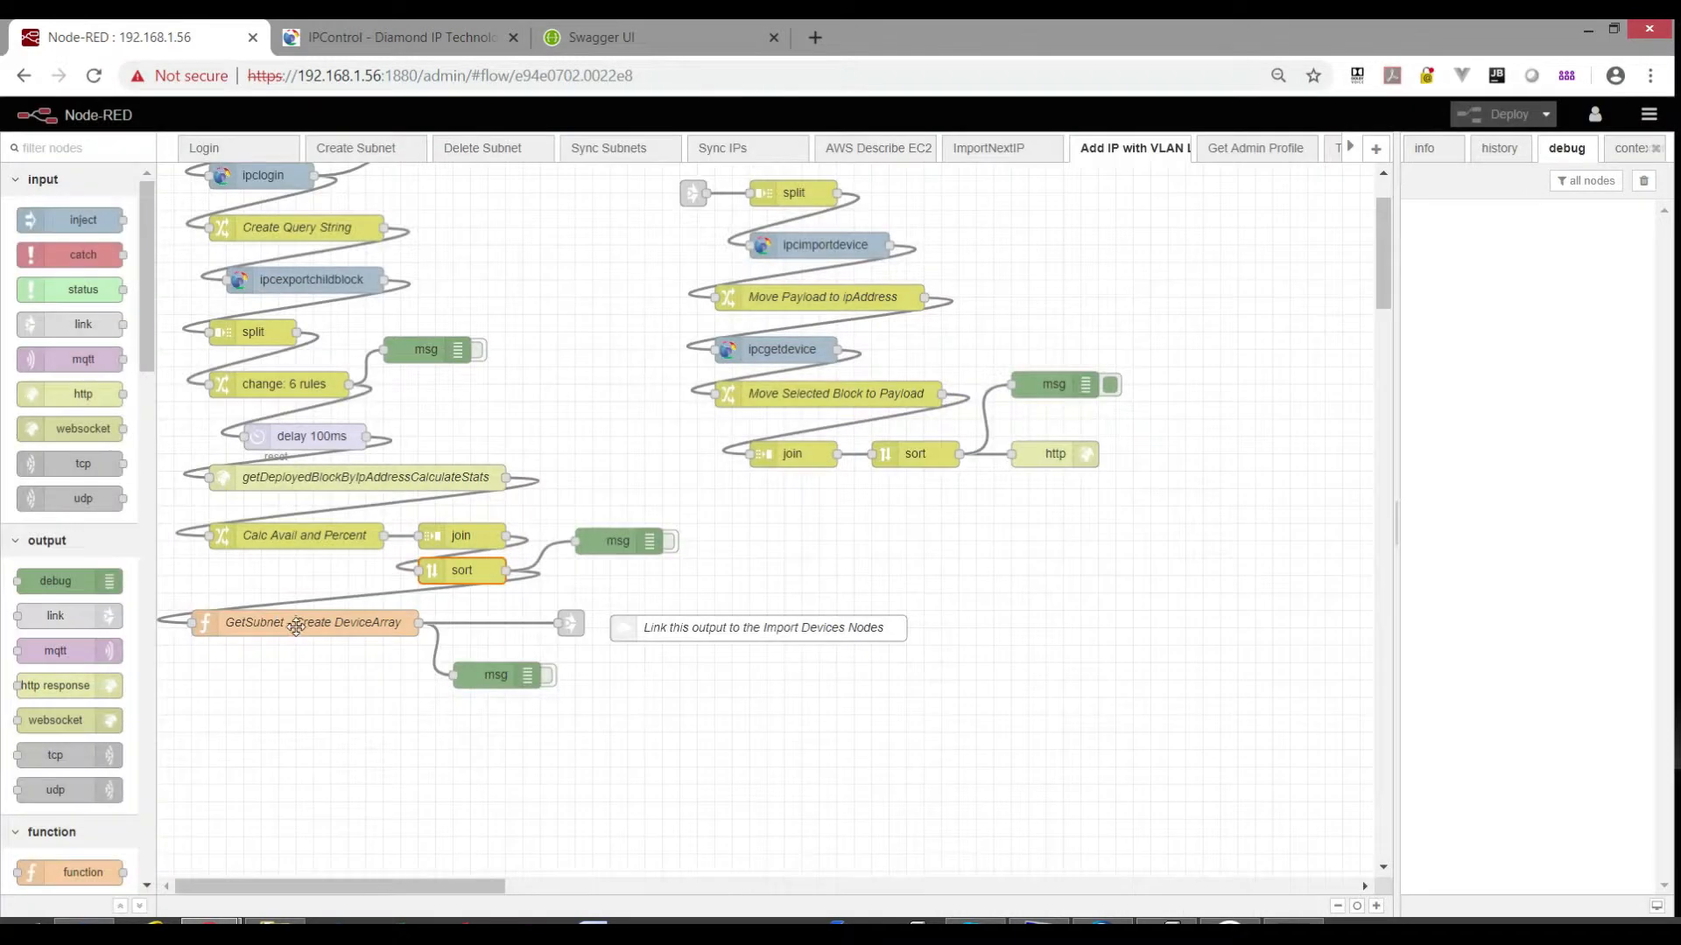
Open the GetSubnet - Create DeviceArray function node and read through its code.
left_click(296, 624)
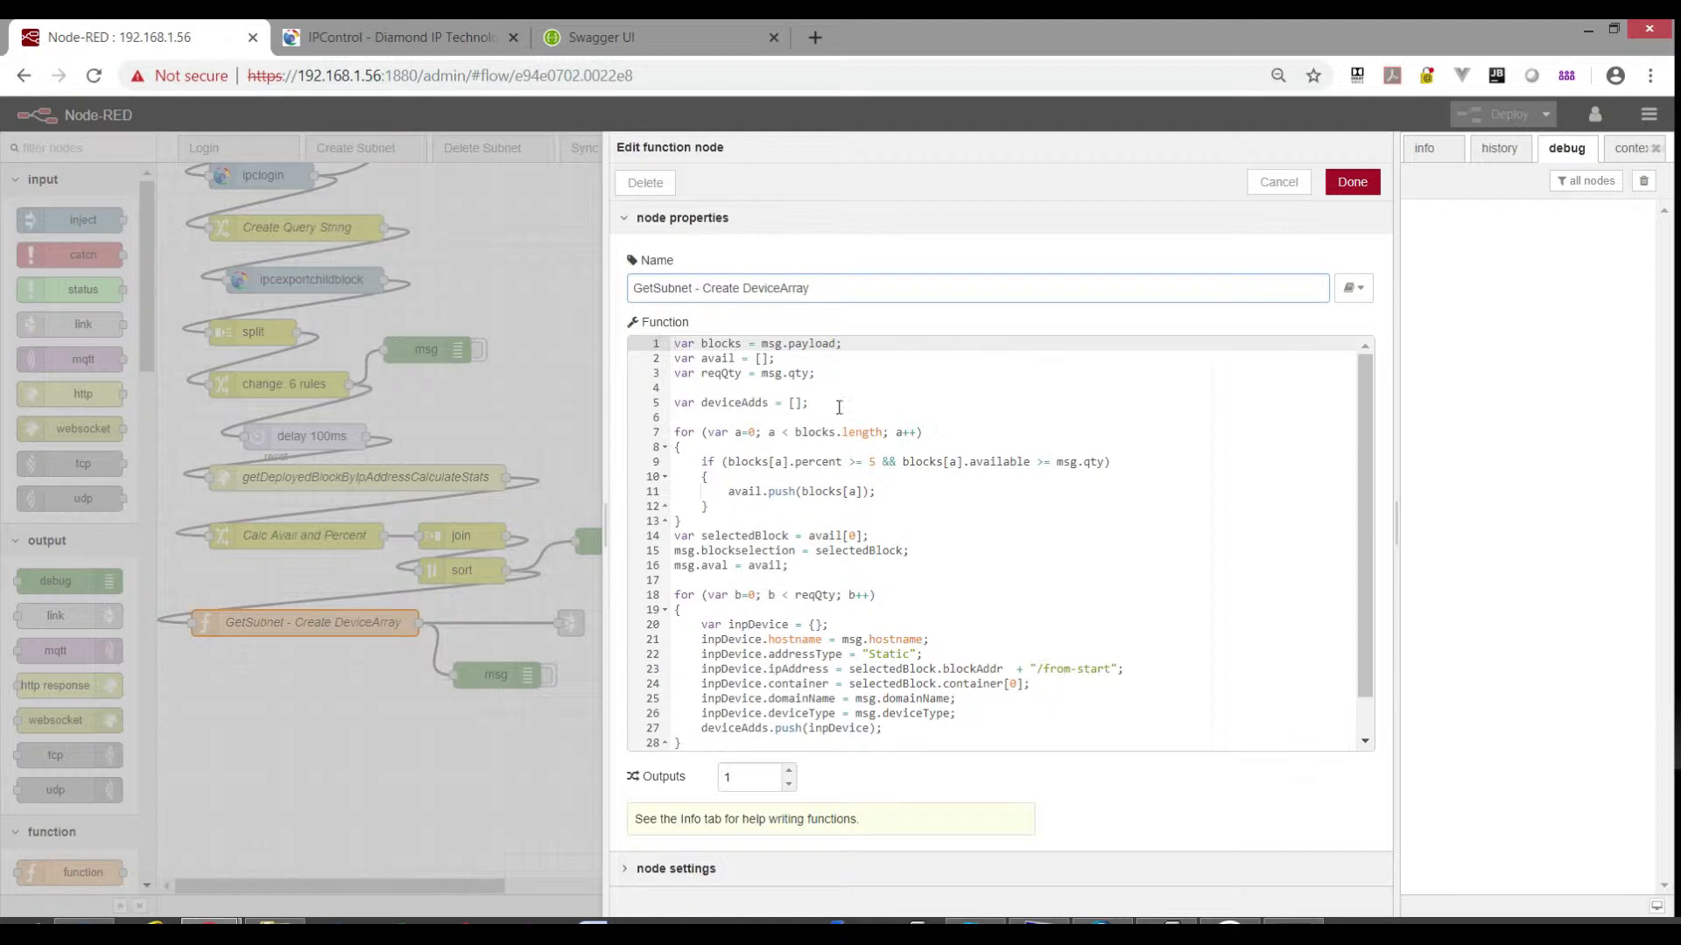
scroll(838, 429, "down", 1)
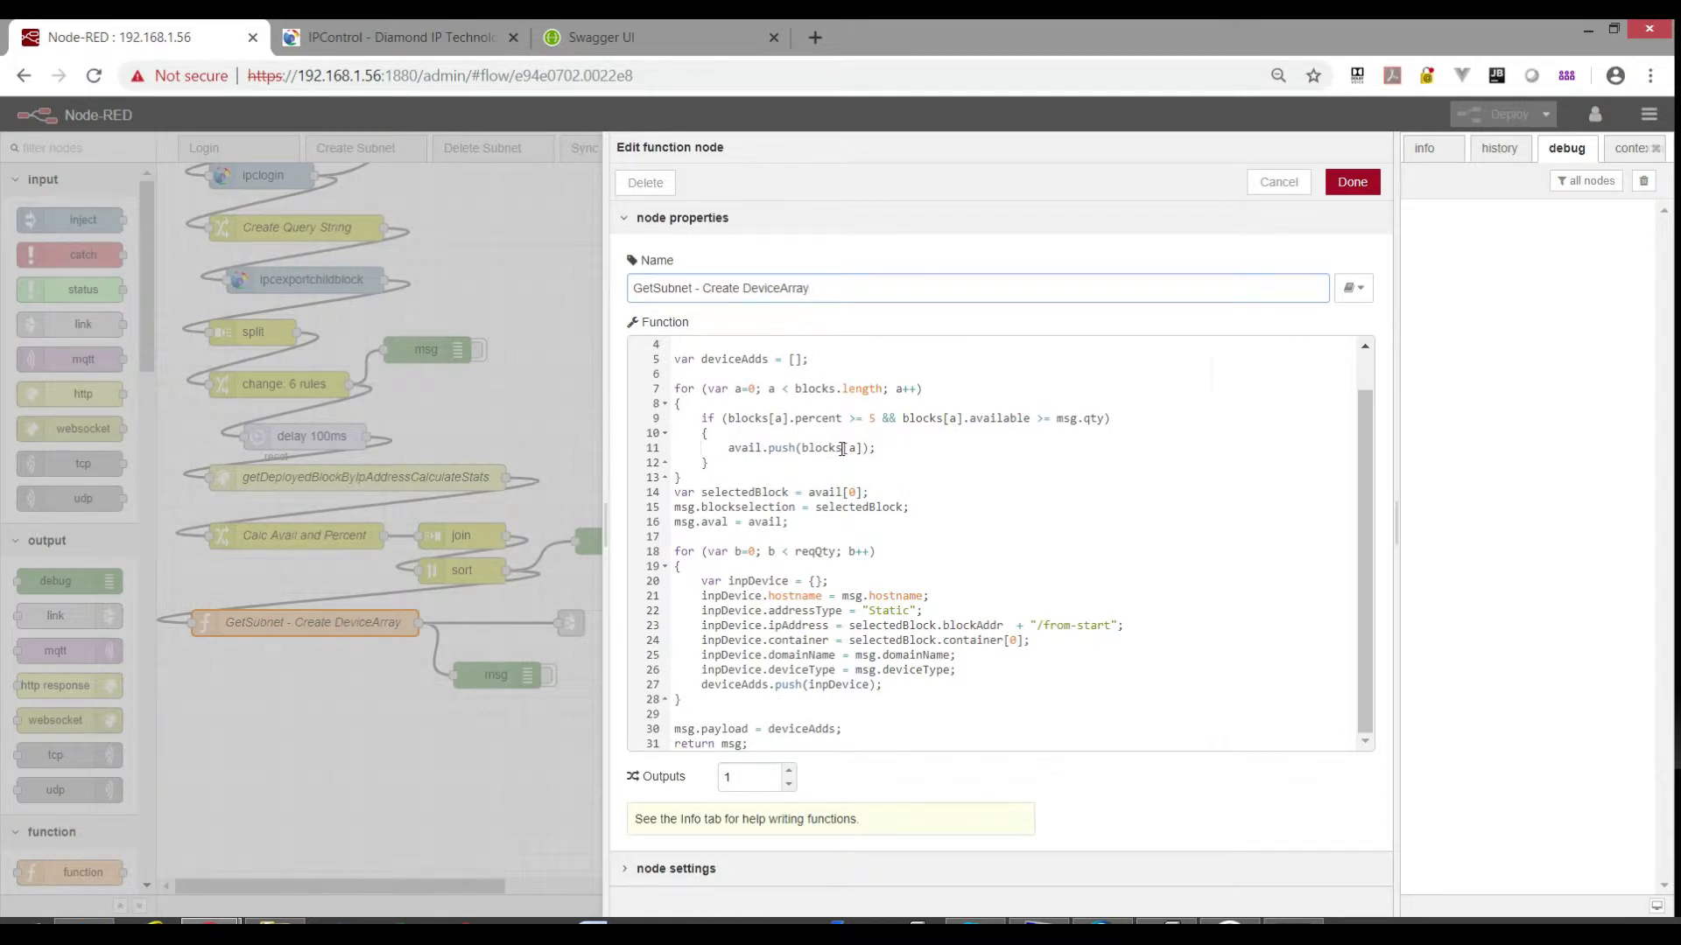
scroll(842, 449, "up", 1)
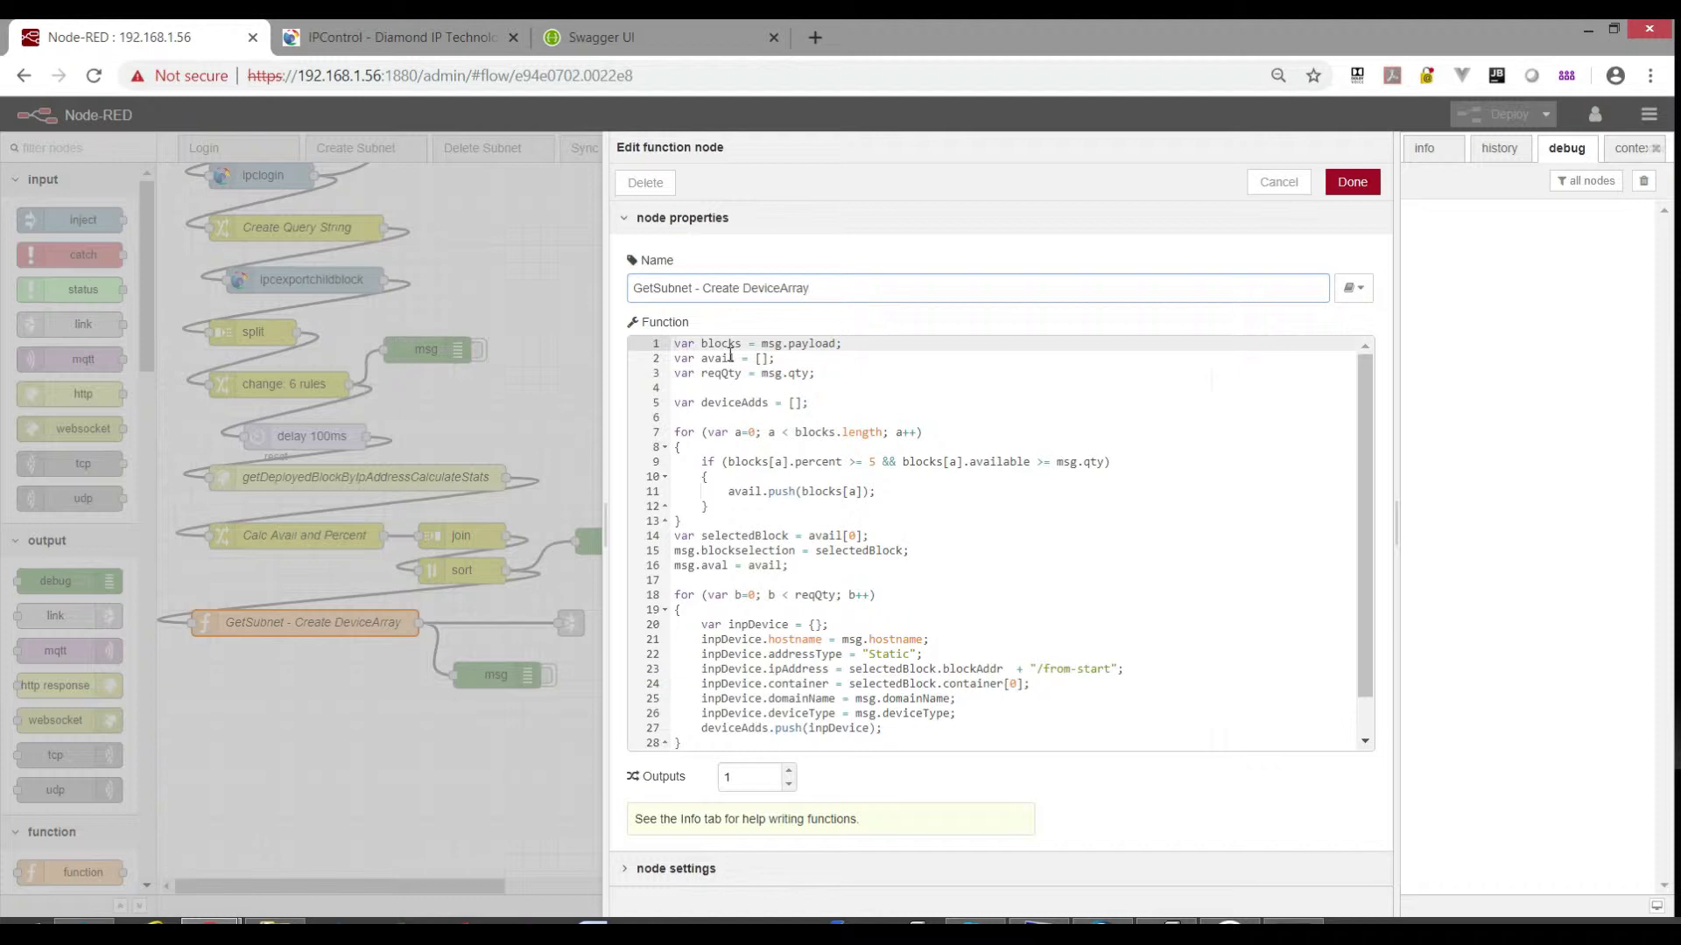
scroll(775, 430, "down", 1)
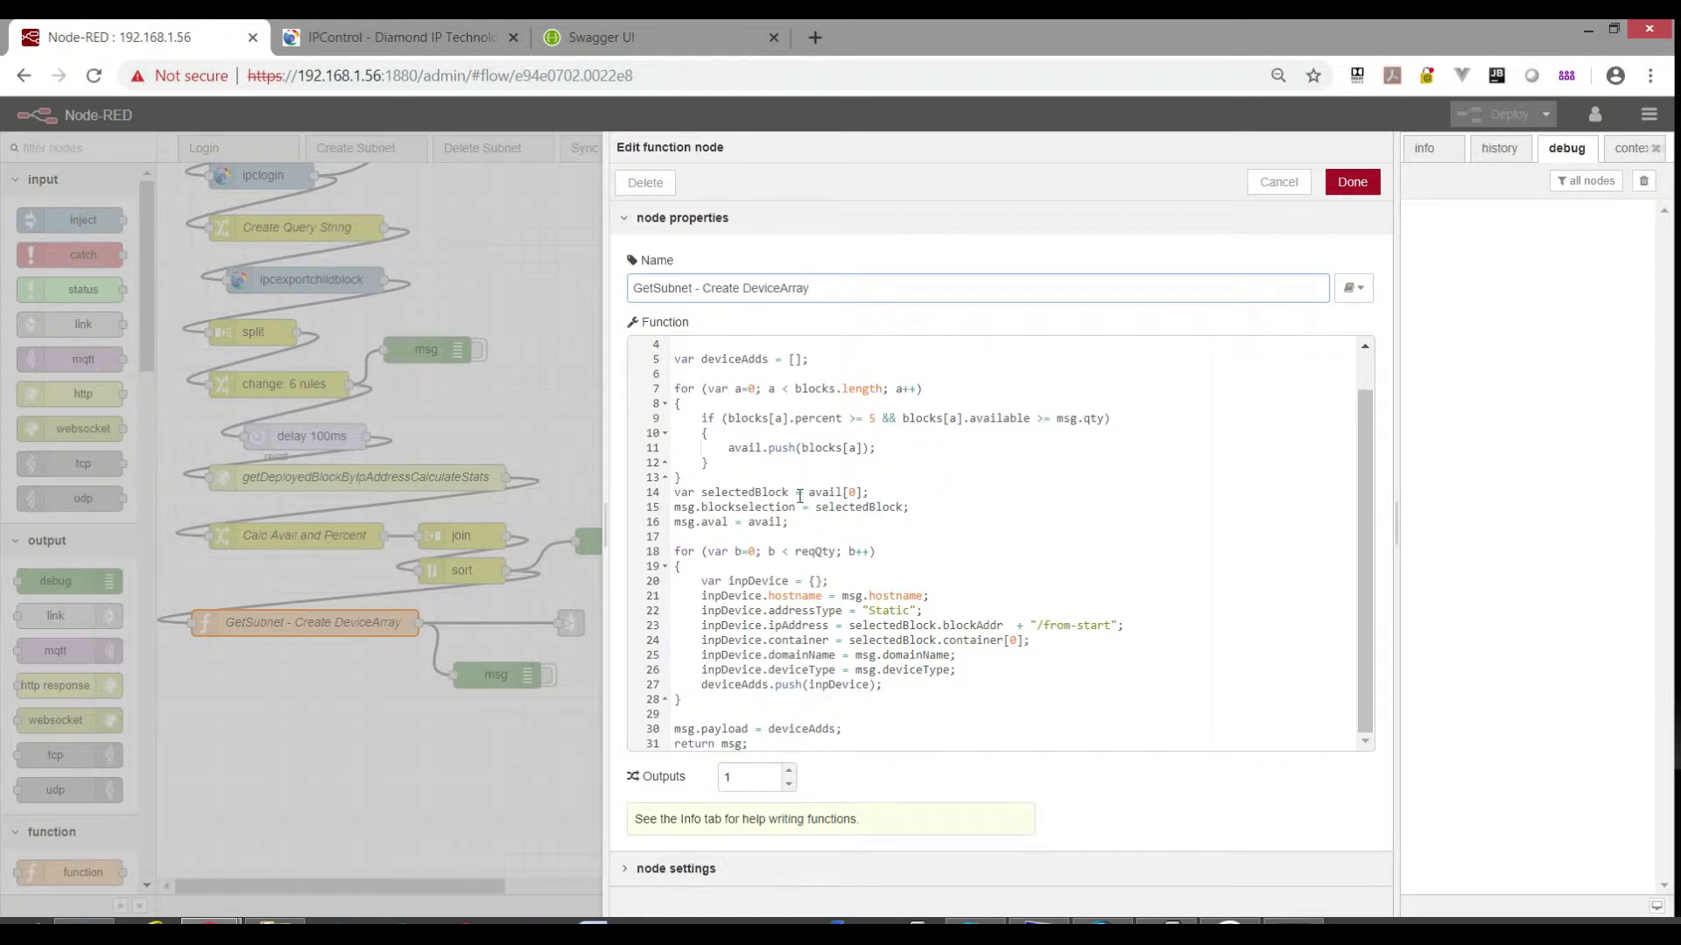
scroll(800, 494, "up", 1)
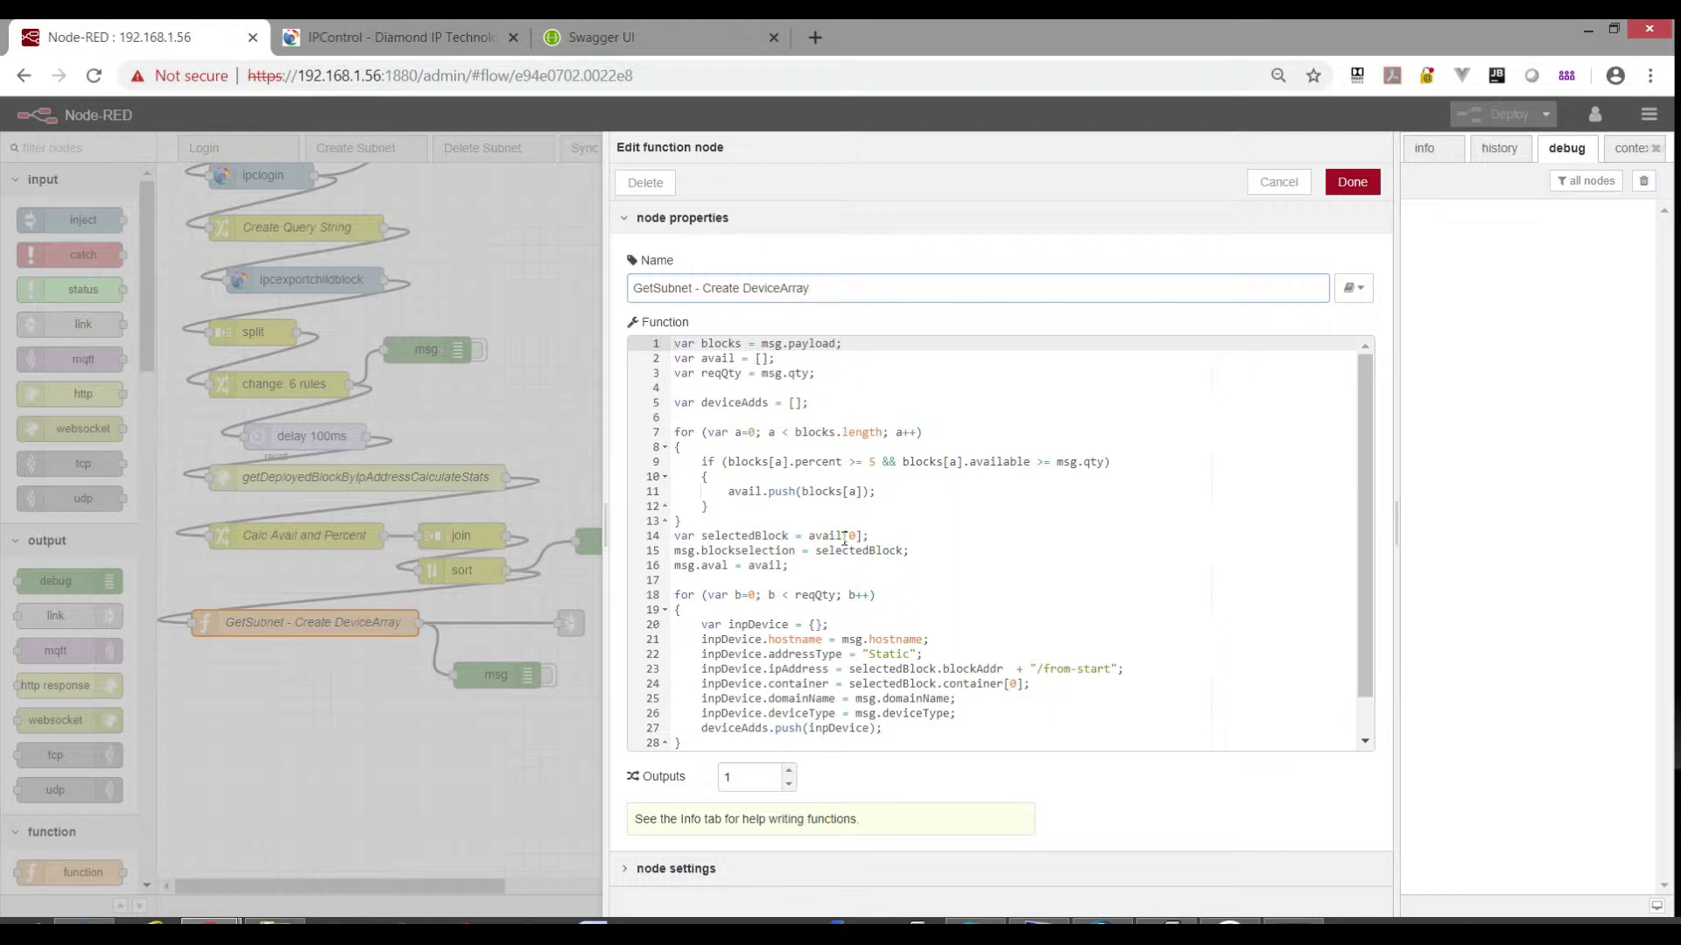
Set the minimum blocks[a].percent threshold in the function's if condition to 10.
left_click(871, 461)
key("Delete")
type("10")
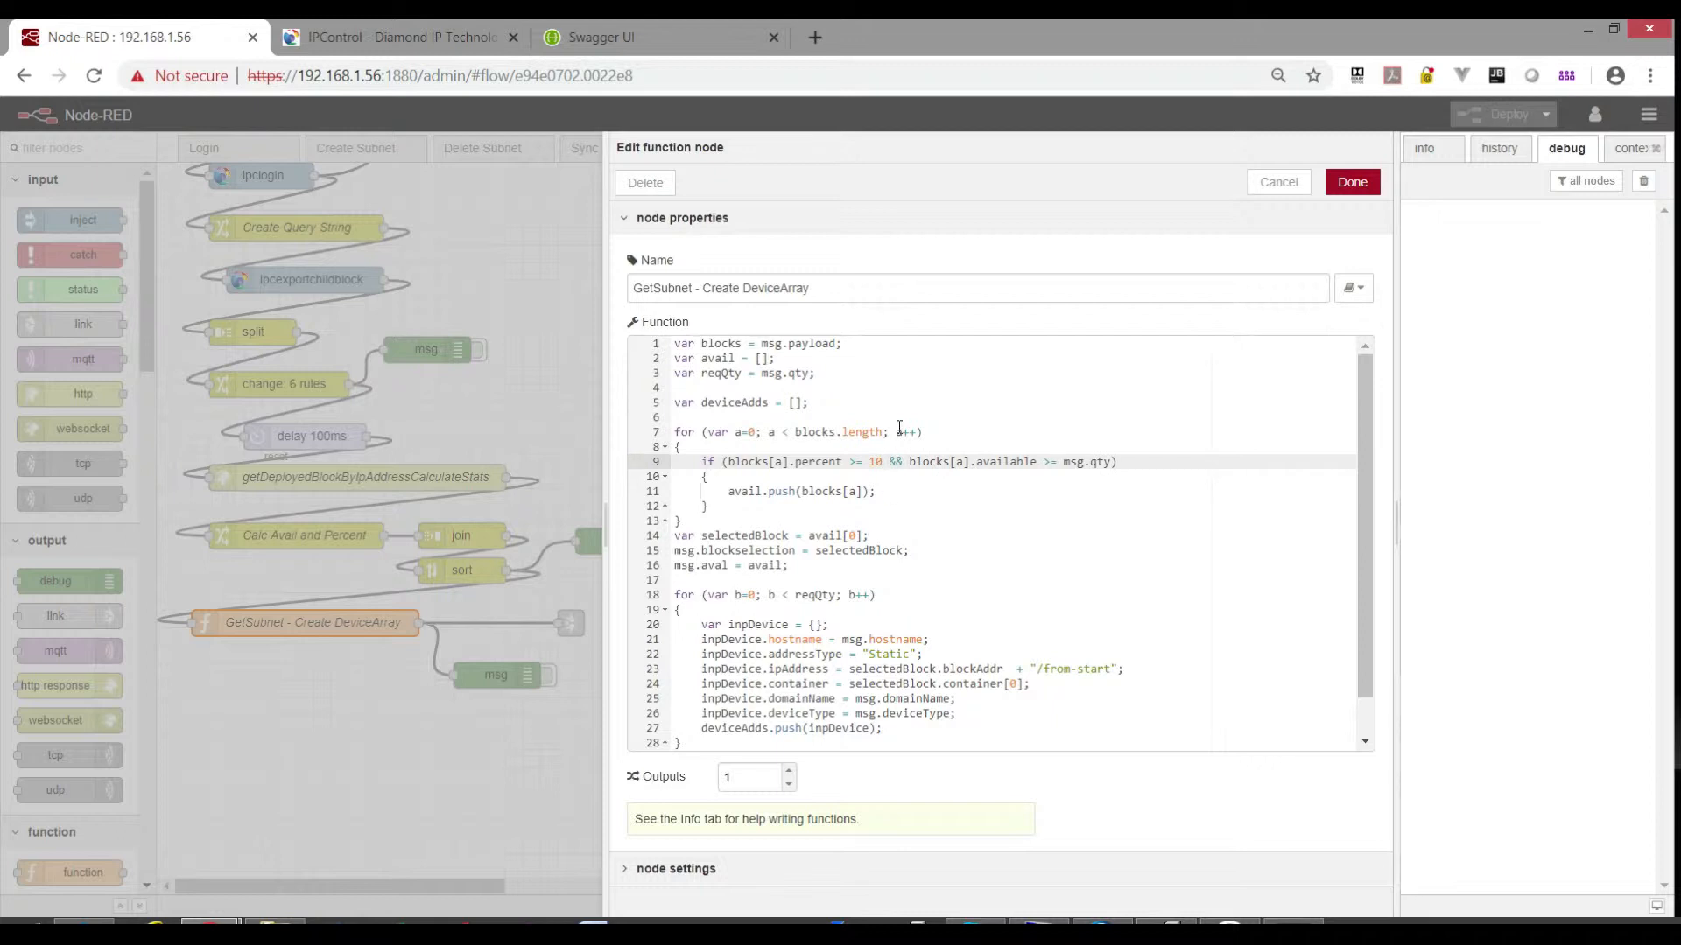
Examine the function lines that assign avail[0] to selectedBlock and pass it to msg.blockselection.
scroll(899, 427, "down", 1)
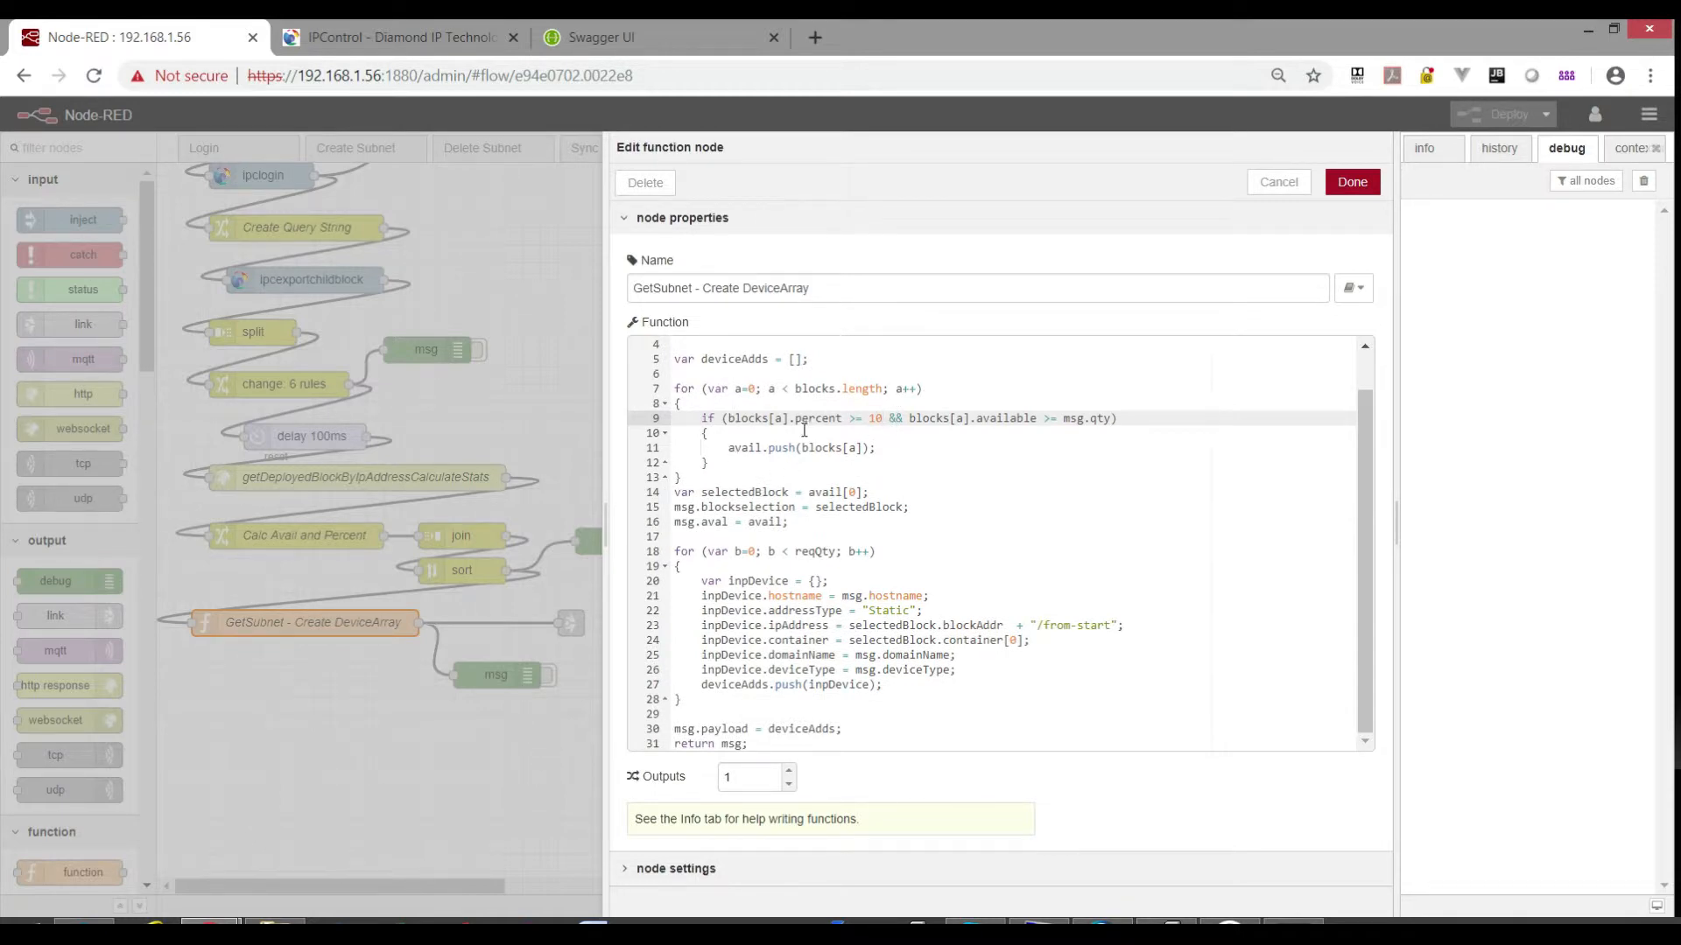
left_click(864, 492)
type(";")
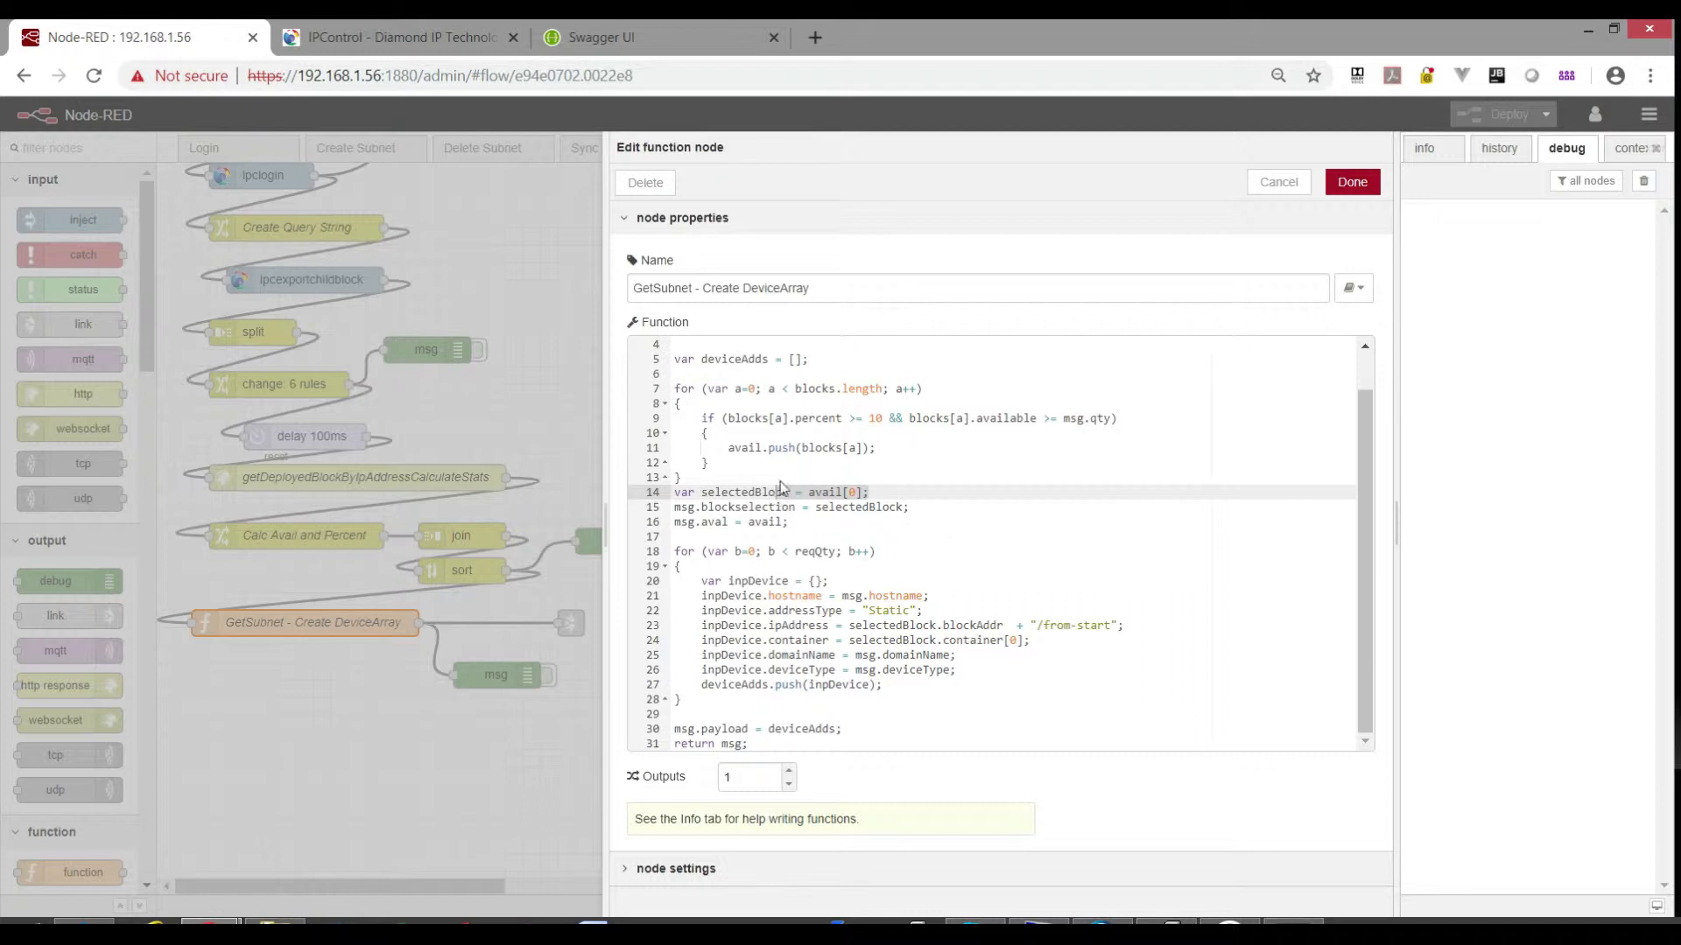
left_click(921, 508)
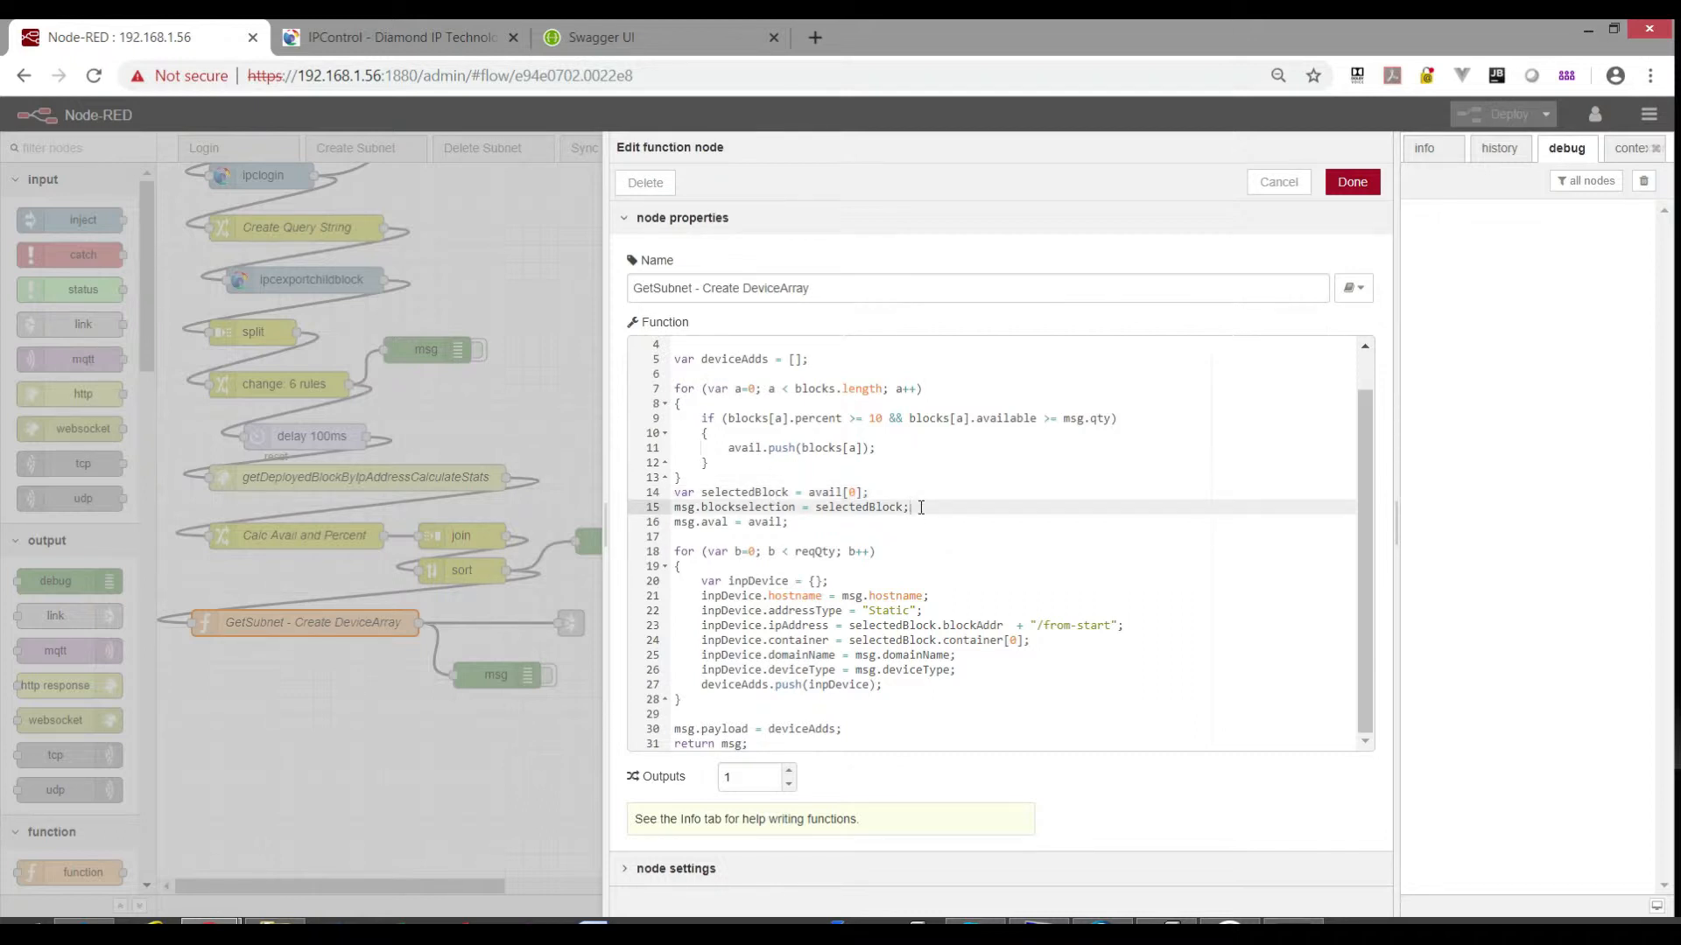
Read through the msg.aval line, the loop that fills inpDevice, and the msg.payload assignment, closing the function node without saving.
left_click(676, 502)
left_click(797, 522)
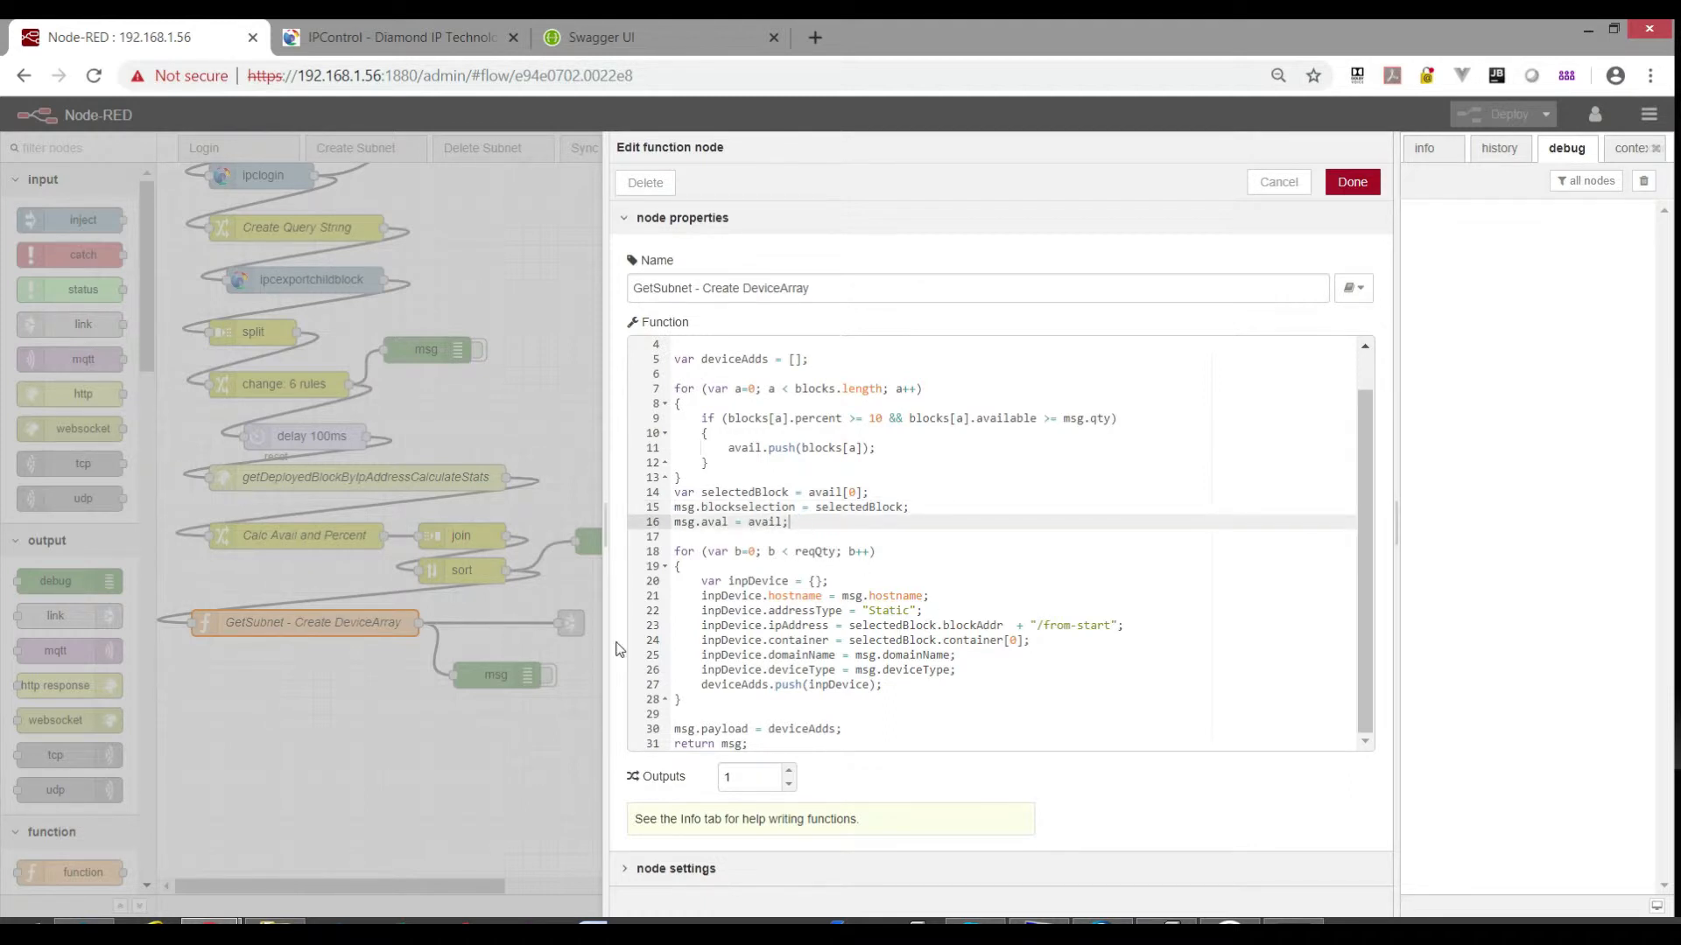
left_click(677, 551)
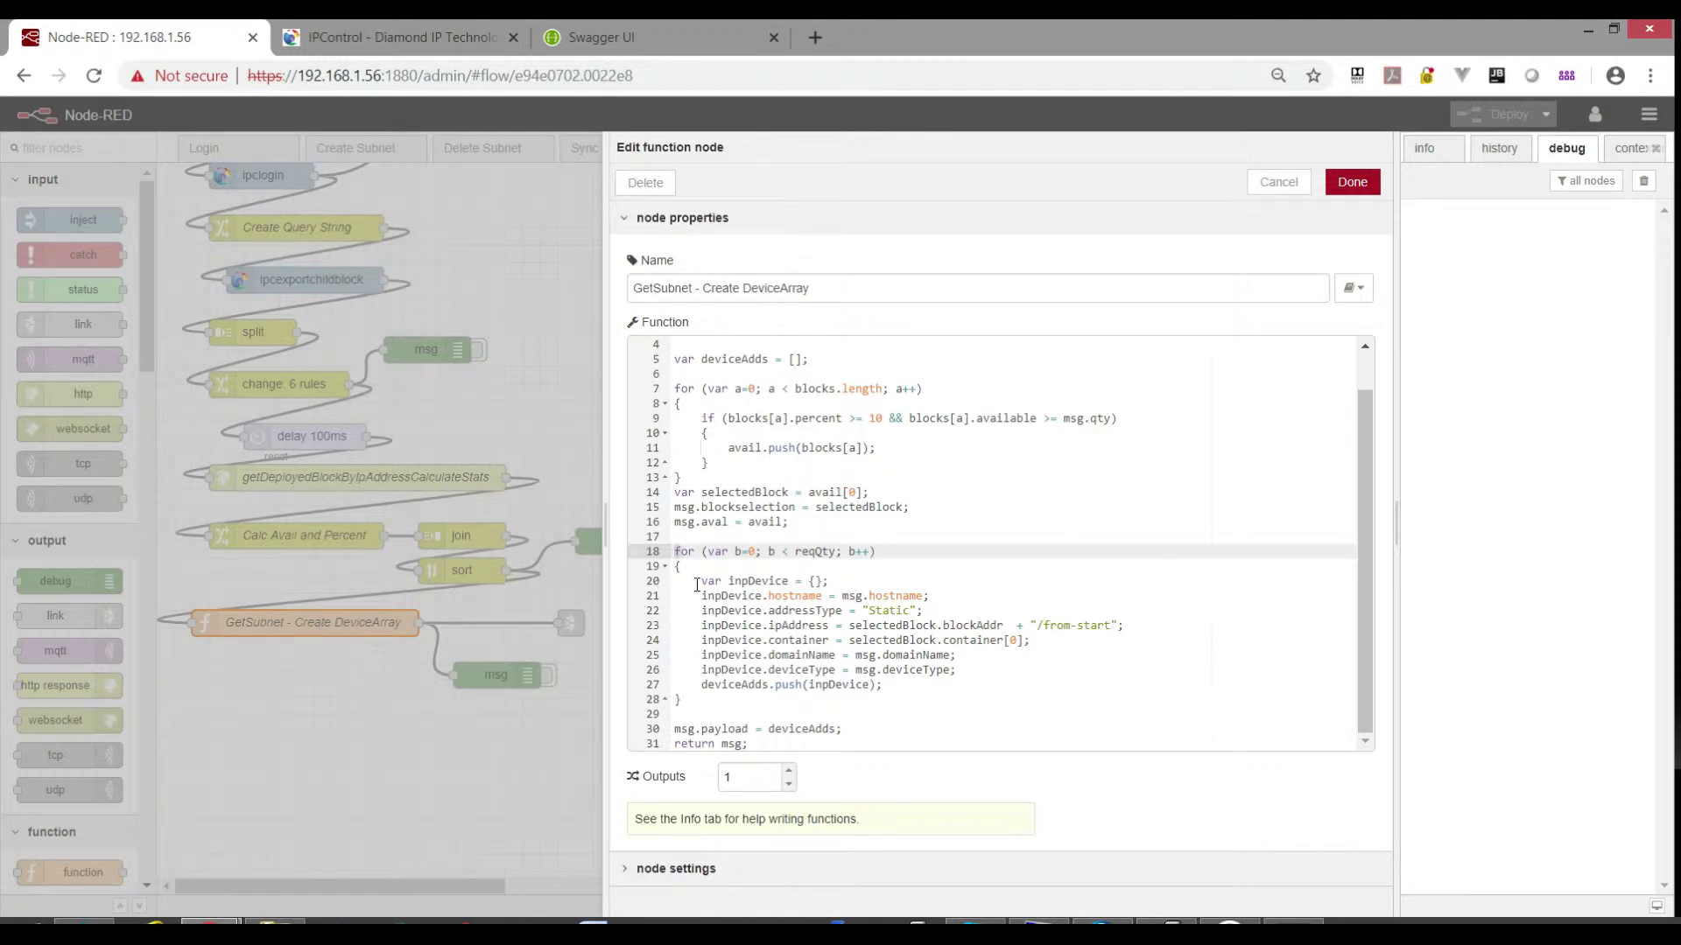
left_click_drag(697, 585, 835, 584)
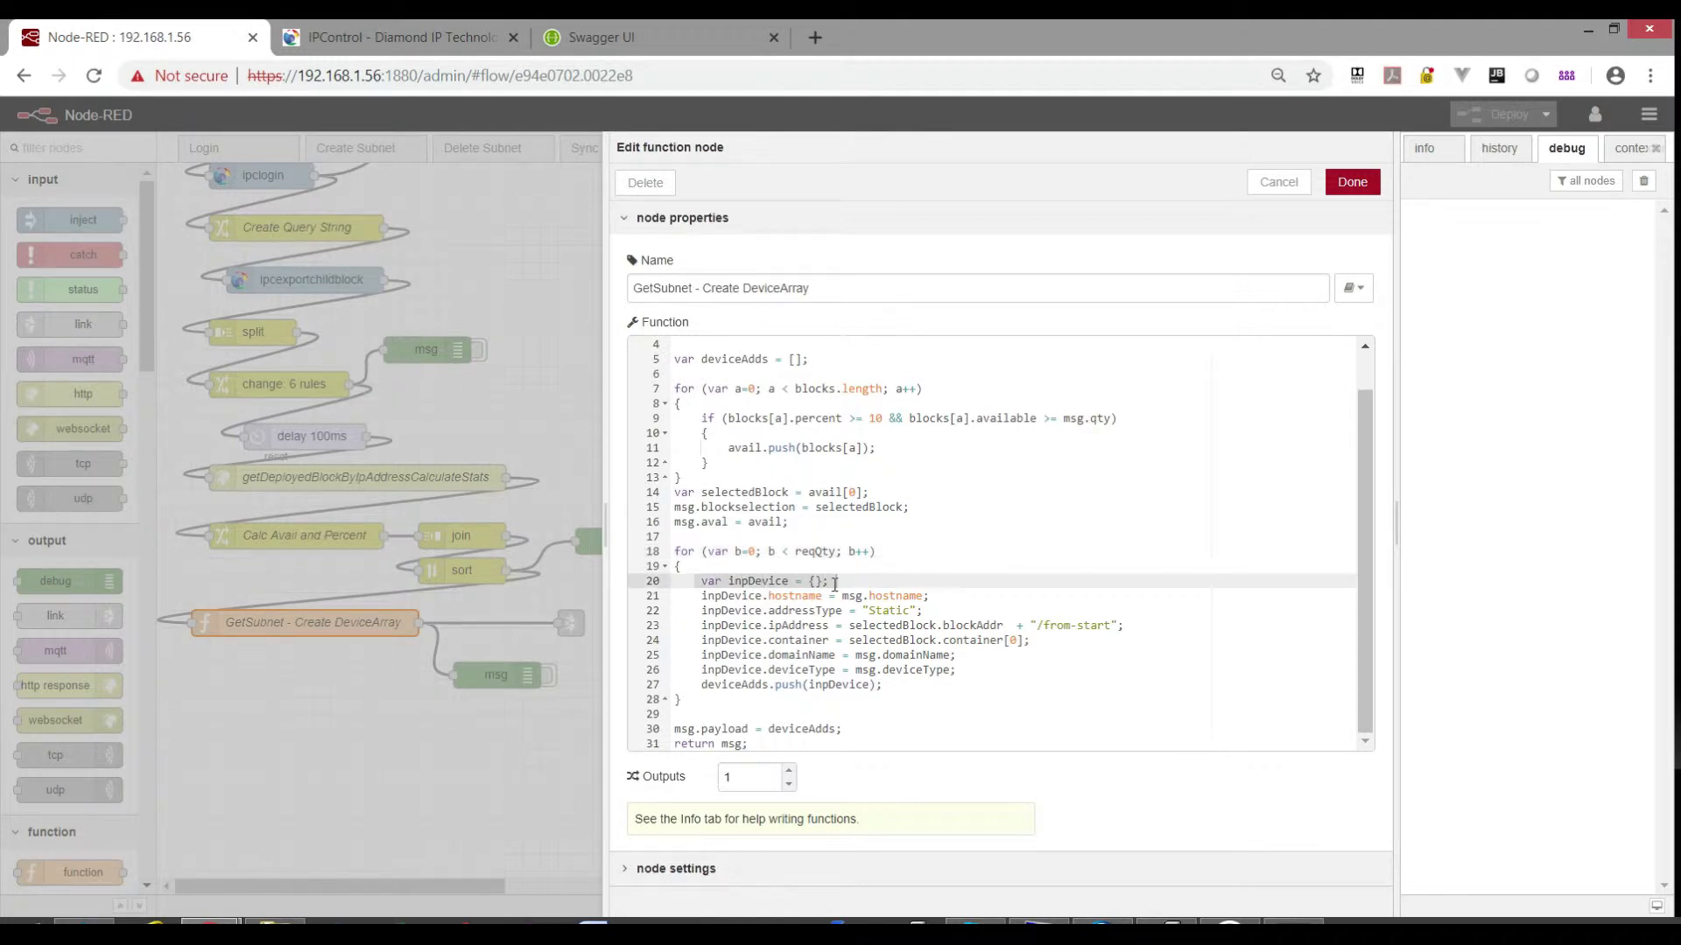
left_click(700, 594)
left_click_drag(701, 595, 1016, 671)
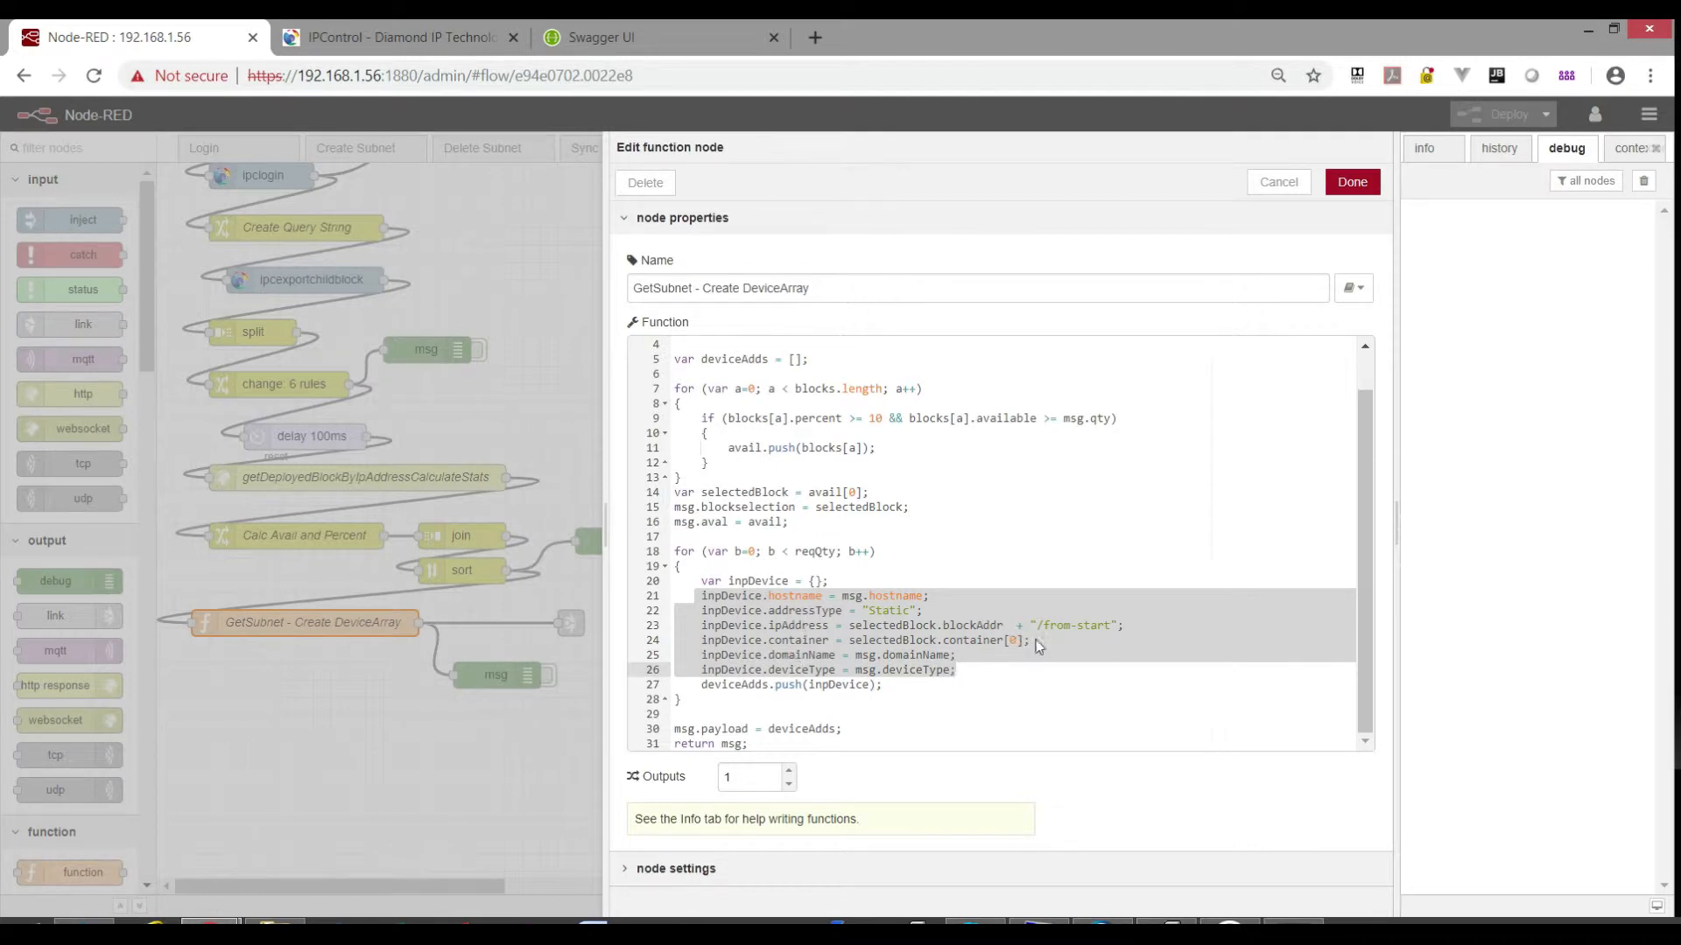
left_click(867, 610)
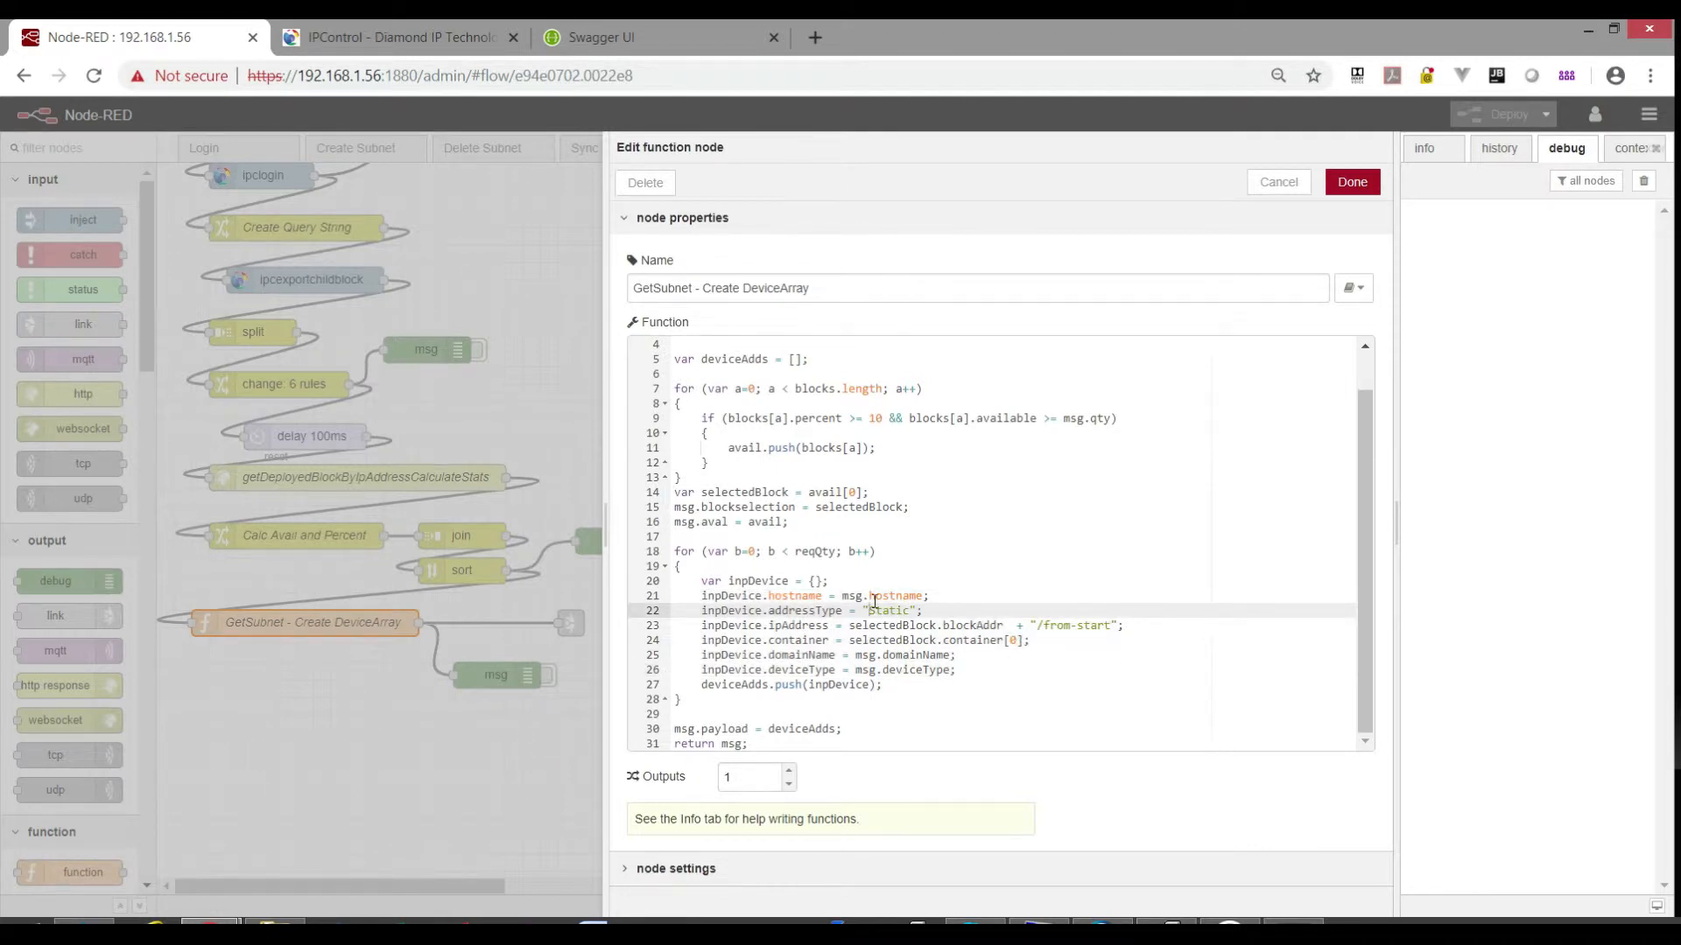
left_click(823, 581)
left_click(974, 656)
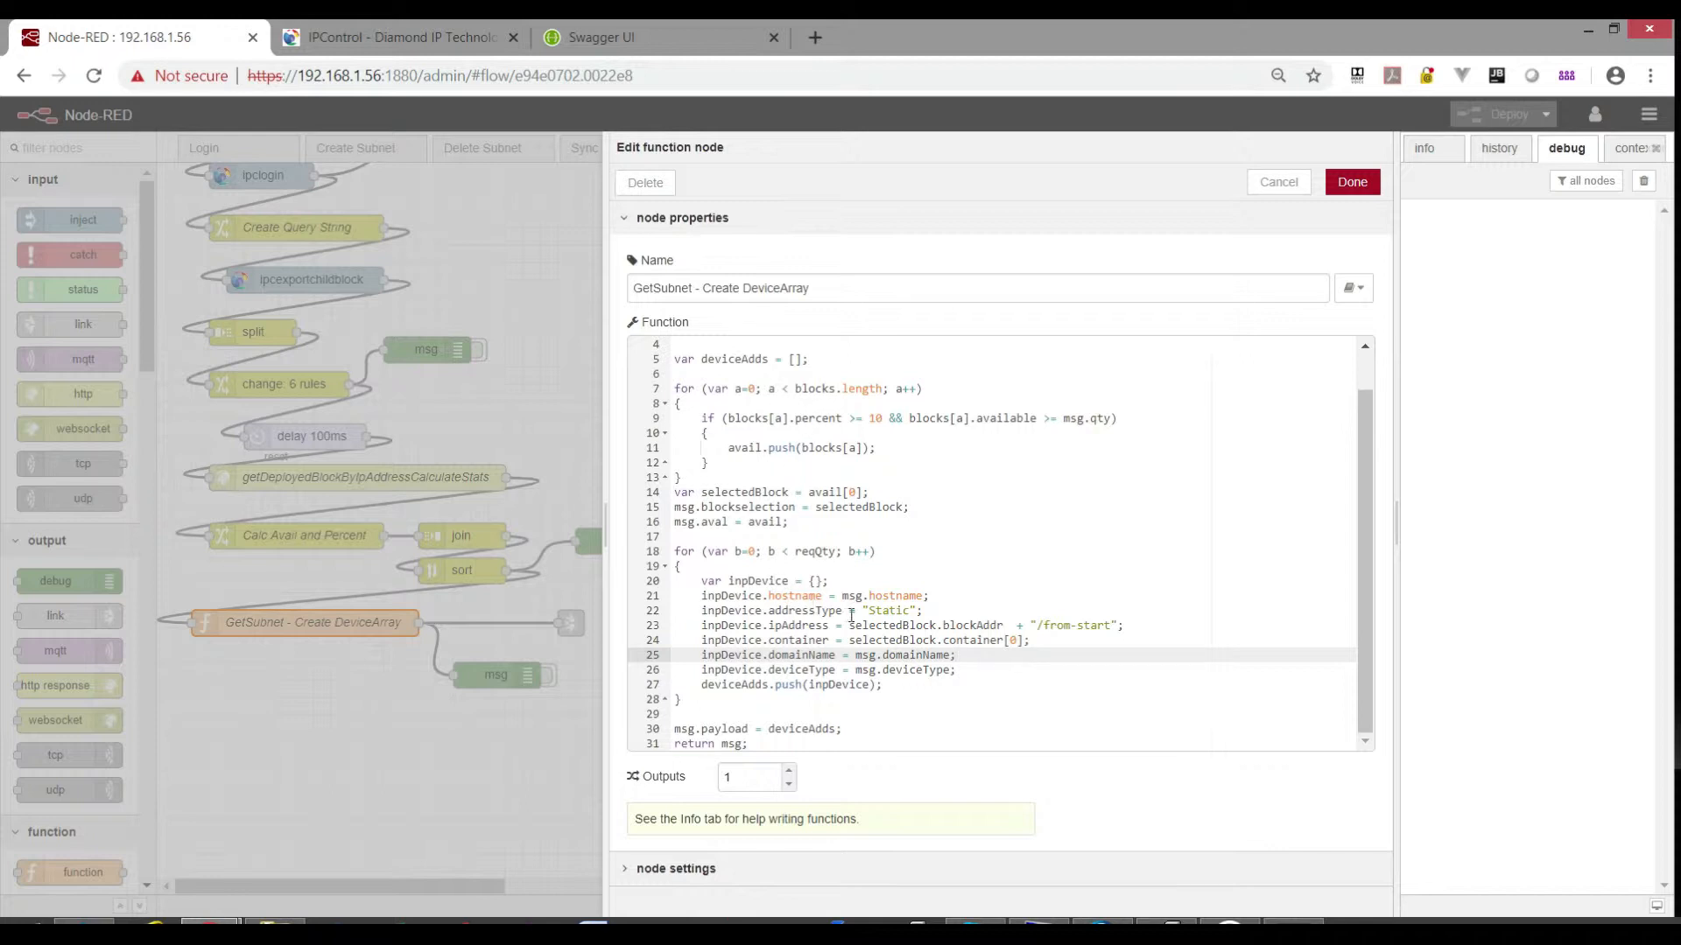
left_click(872, 725)
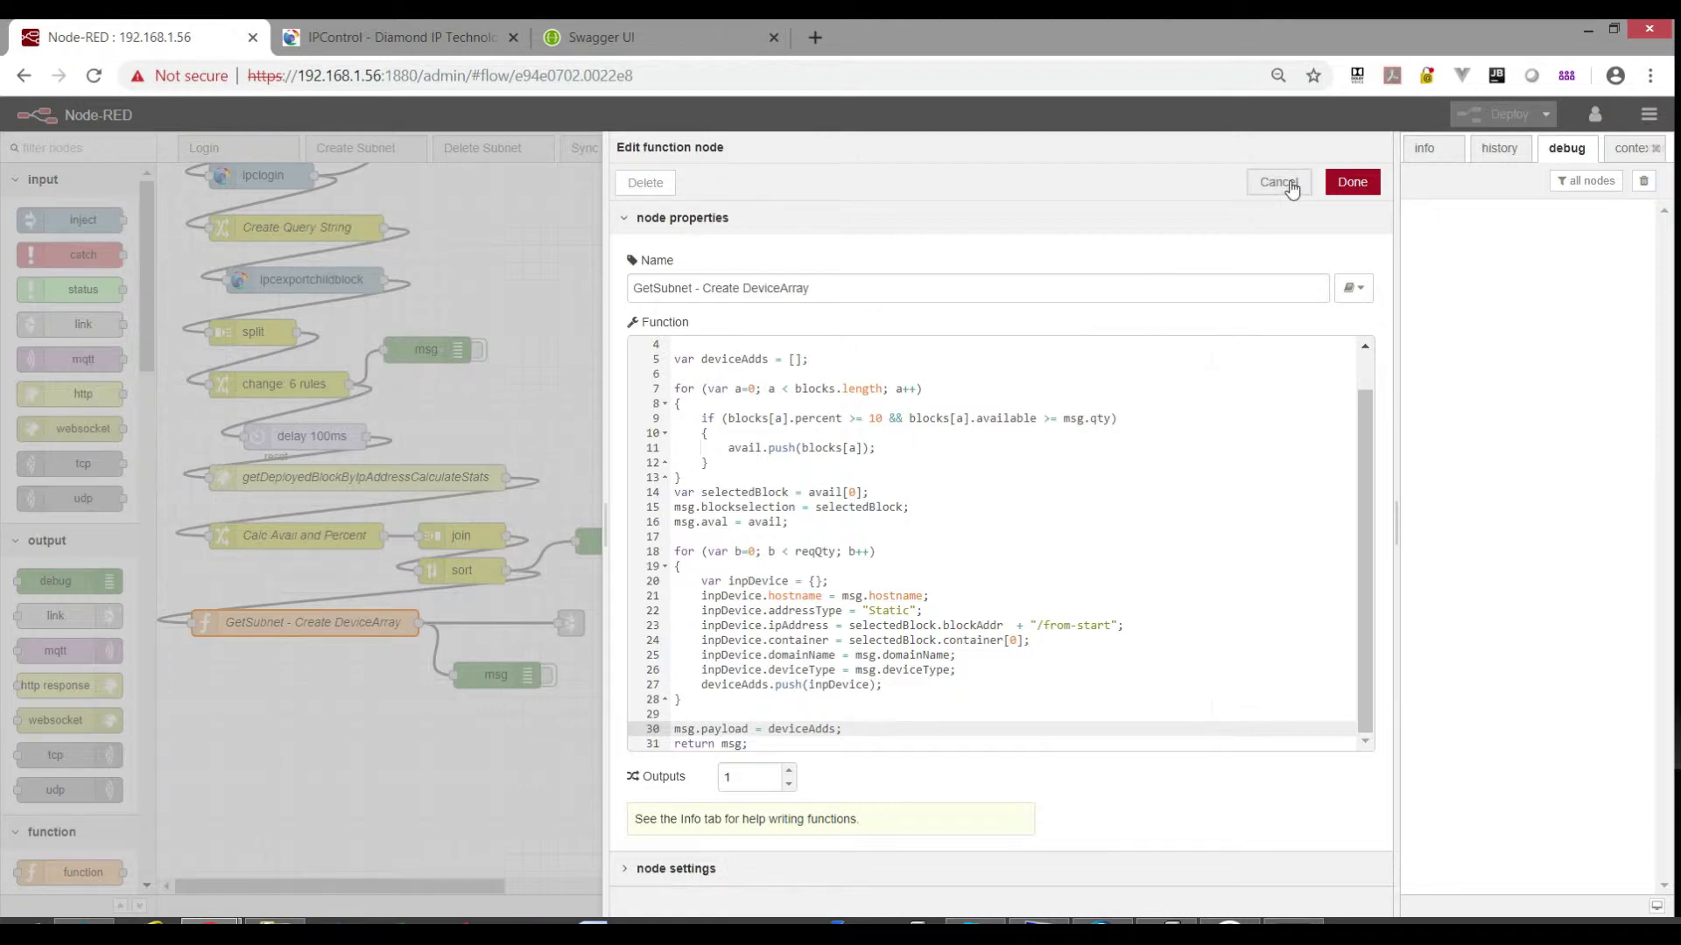
left_click(1286, 183)
Inspect the link node after GetSubnet - Create DeviceArray and place a trial link output and link input on the canvas below.
left_click(572, 623)
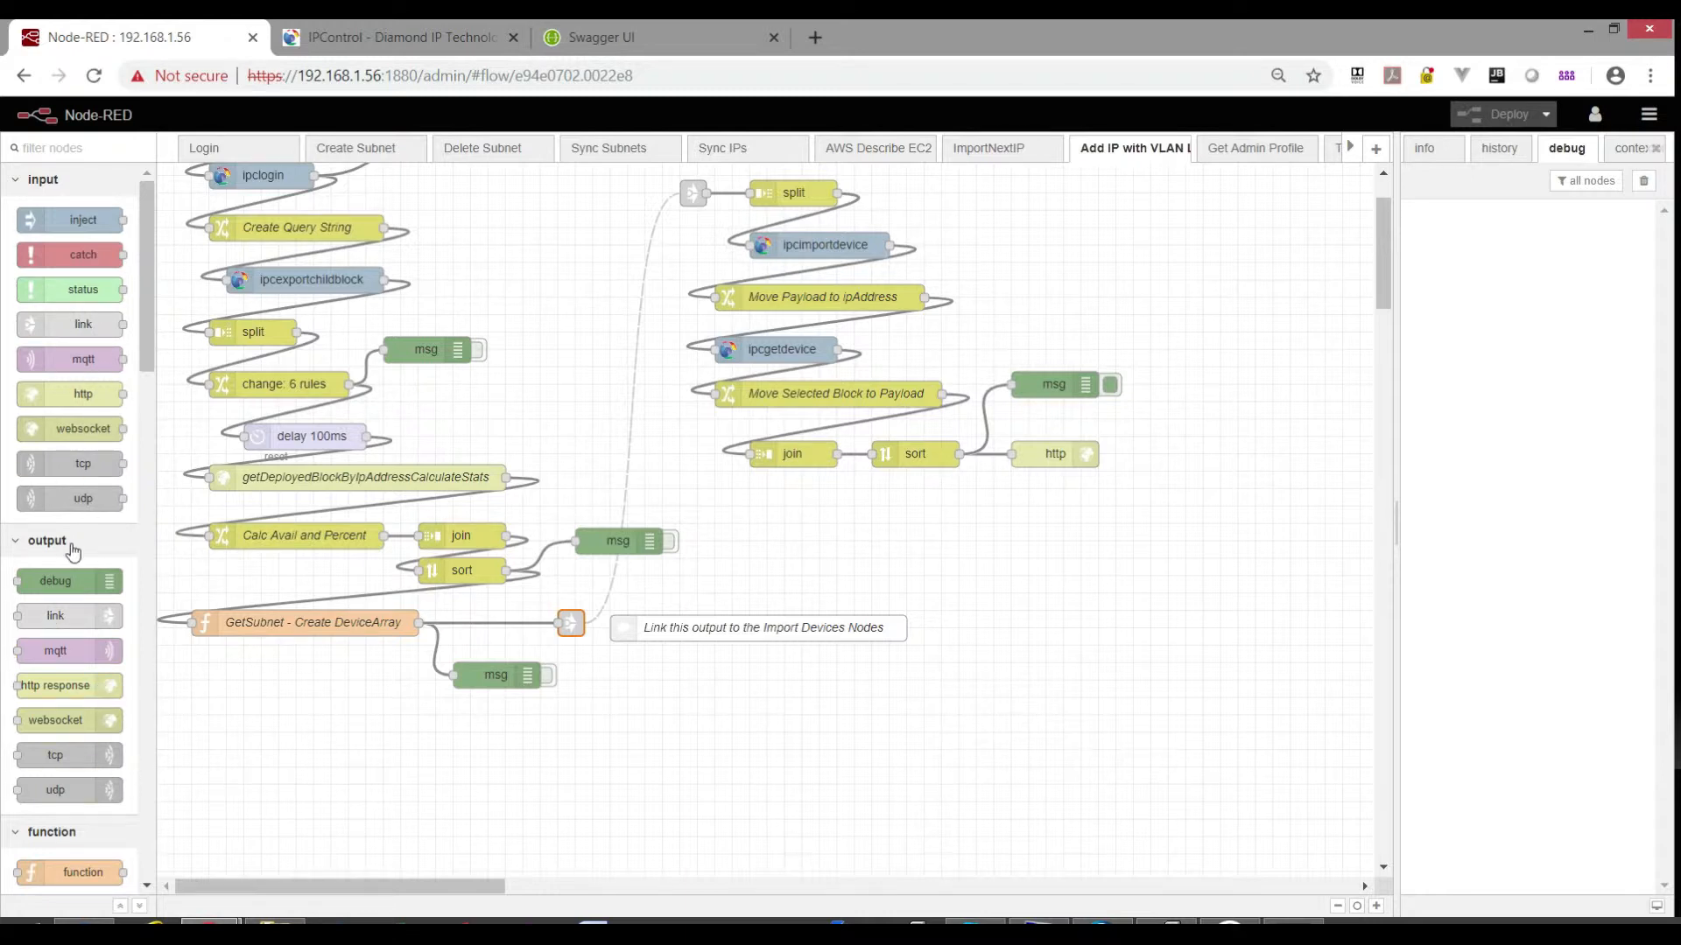
left_click_drag(70, 619, 333, 716)
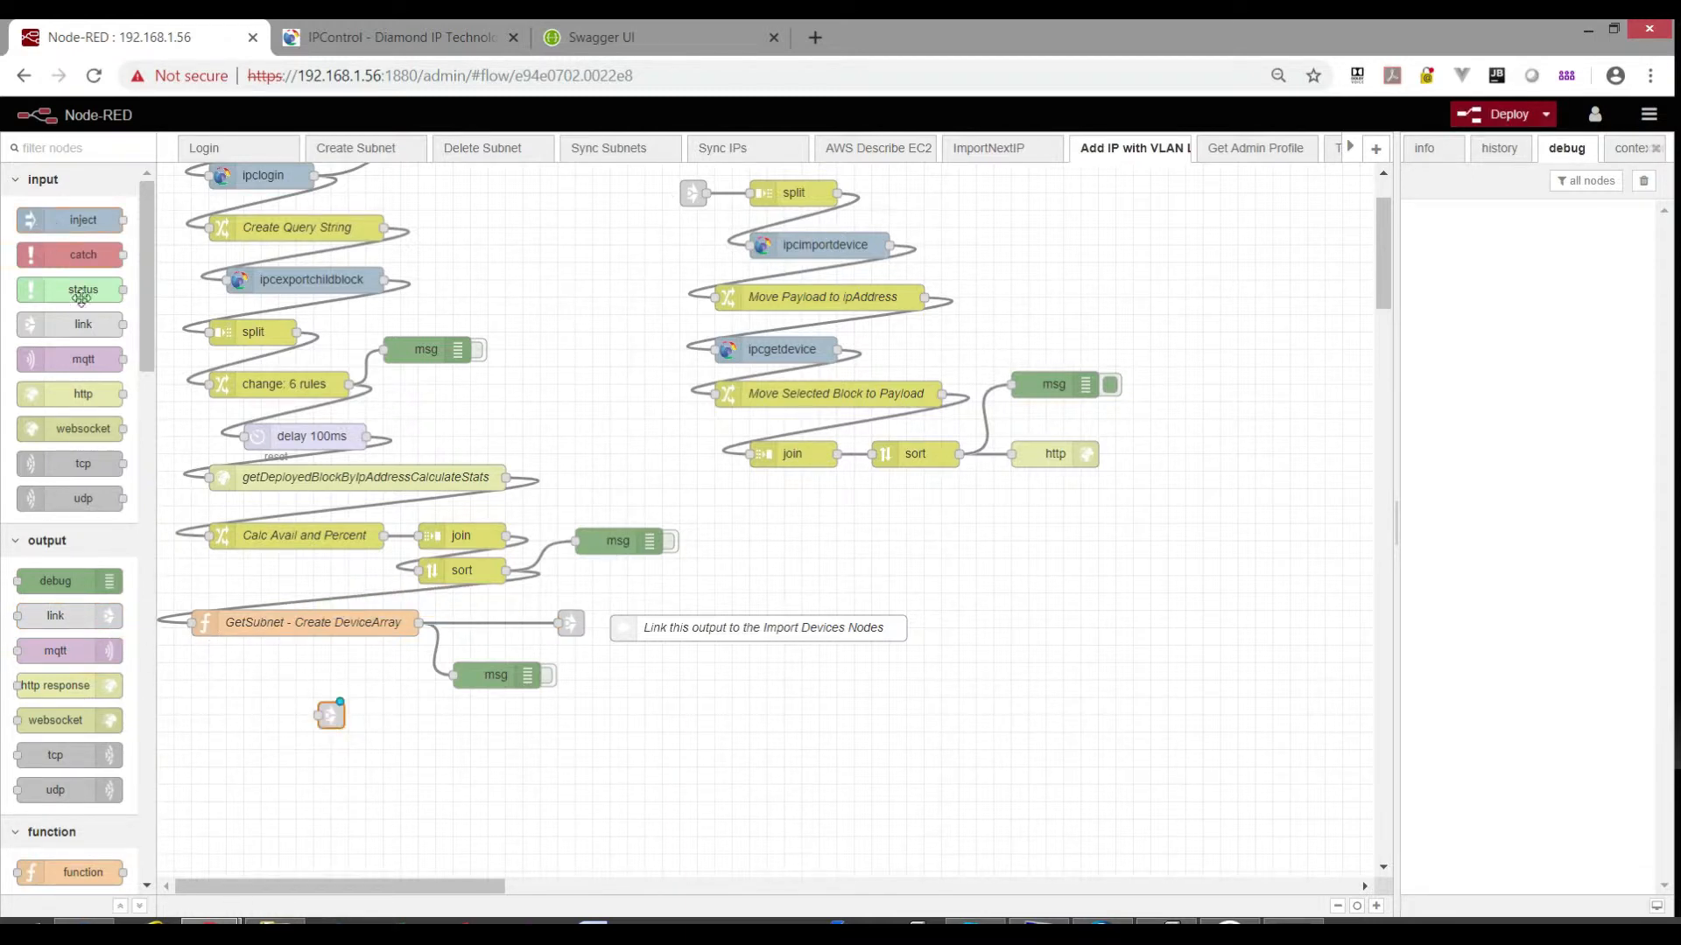
left_click_drag(78, 325, 451, 780)
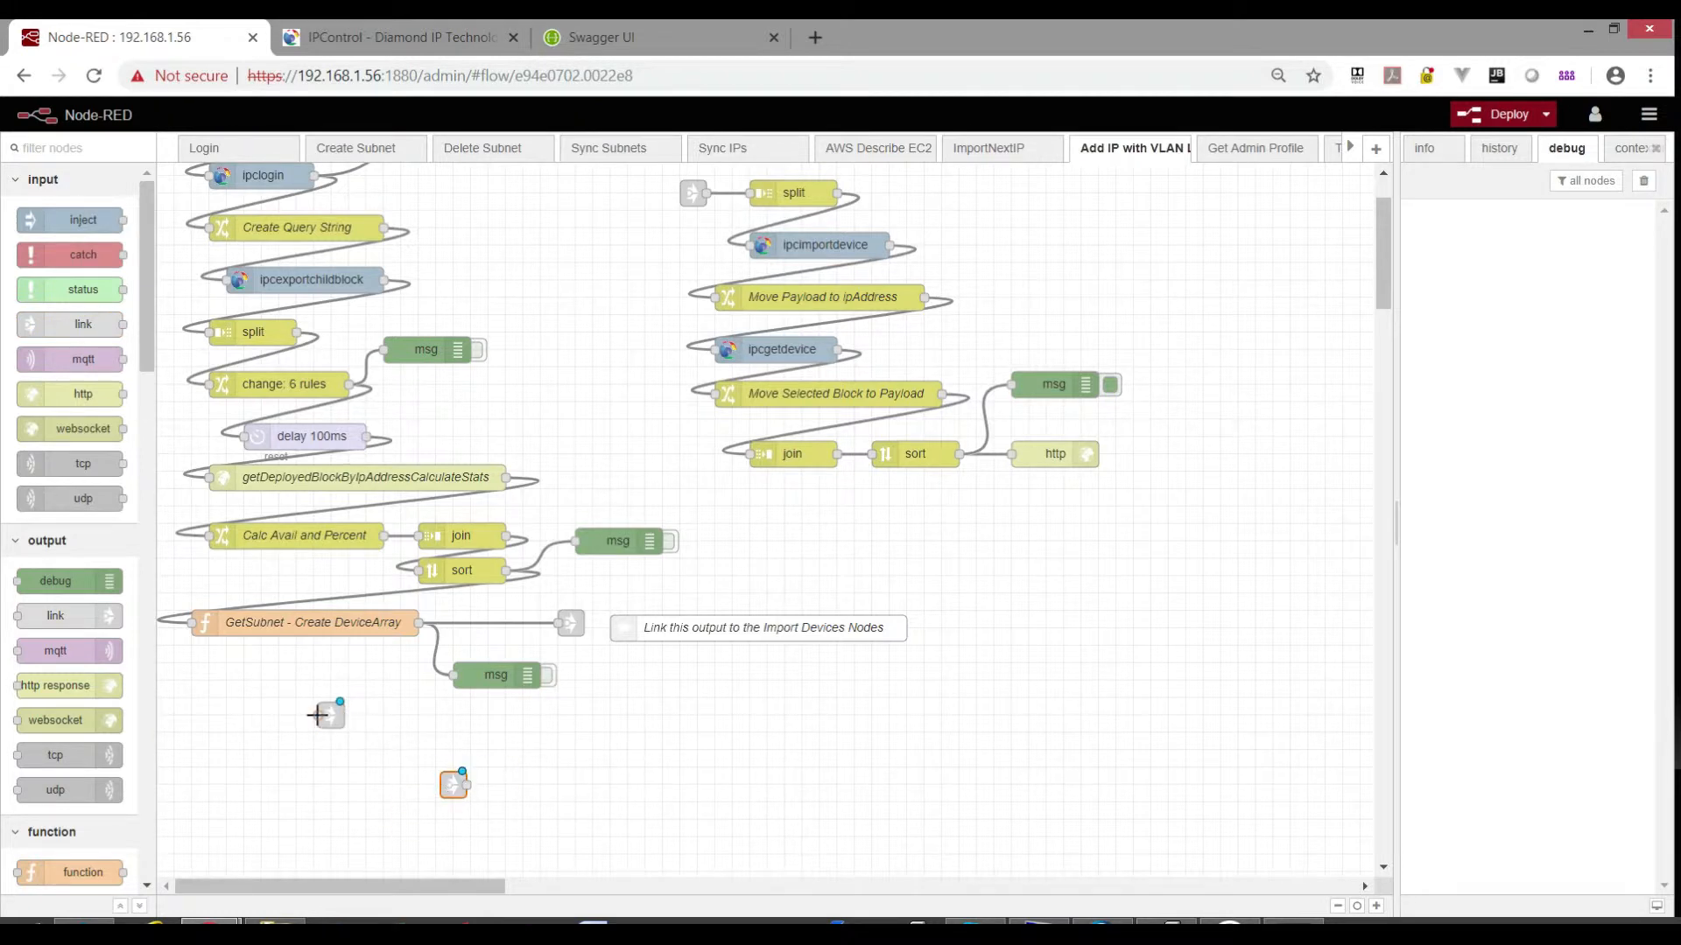
left_click_drag(317, 716, 451, 779)
Connect the trial link out node to the 764c4b0d.51e0d4 link in the Add IP with VLAN Lookup flow.
double_click(336, 719)
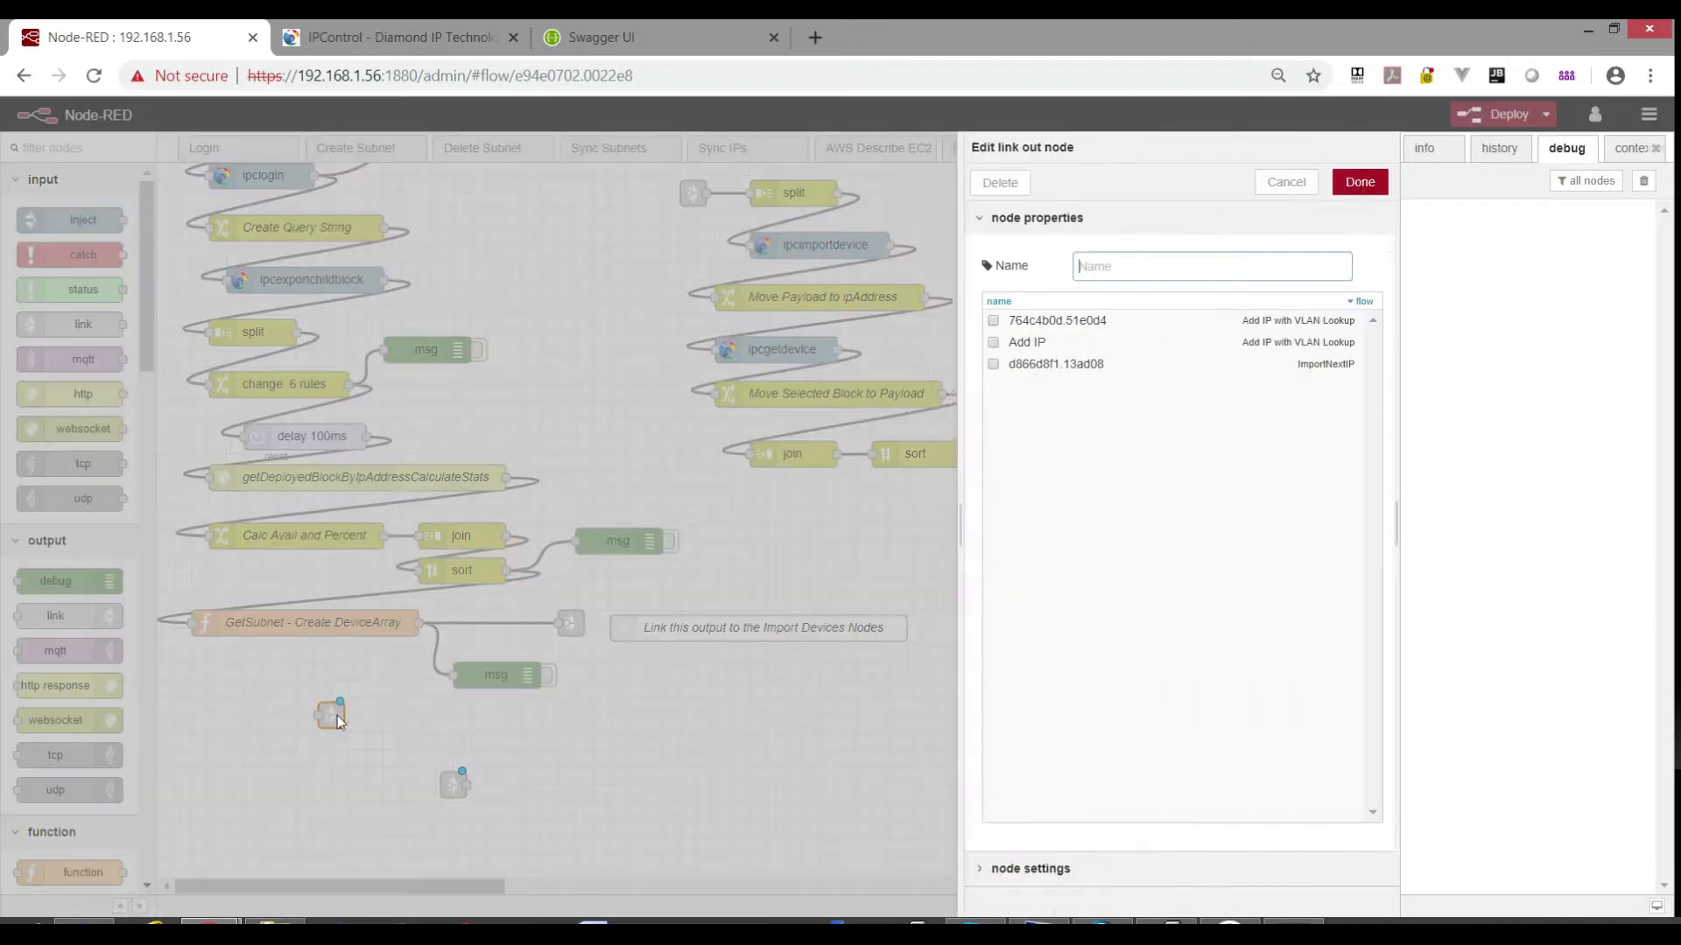
left_click(987, 365)
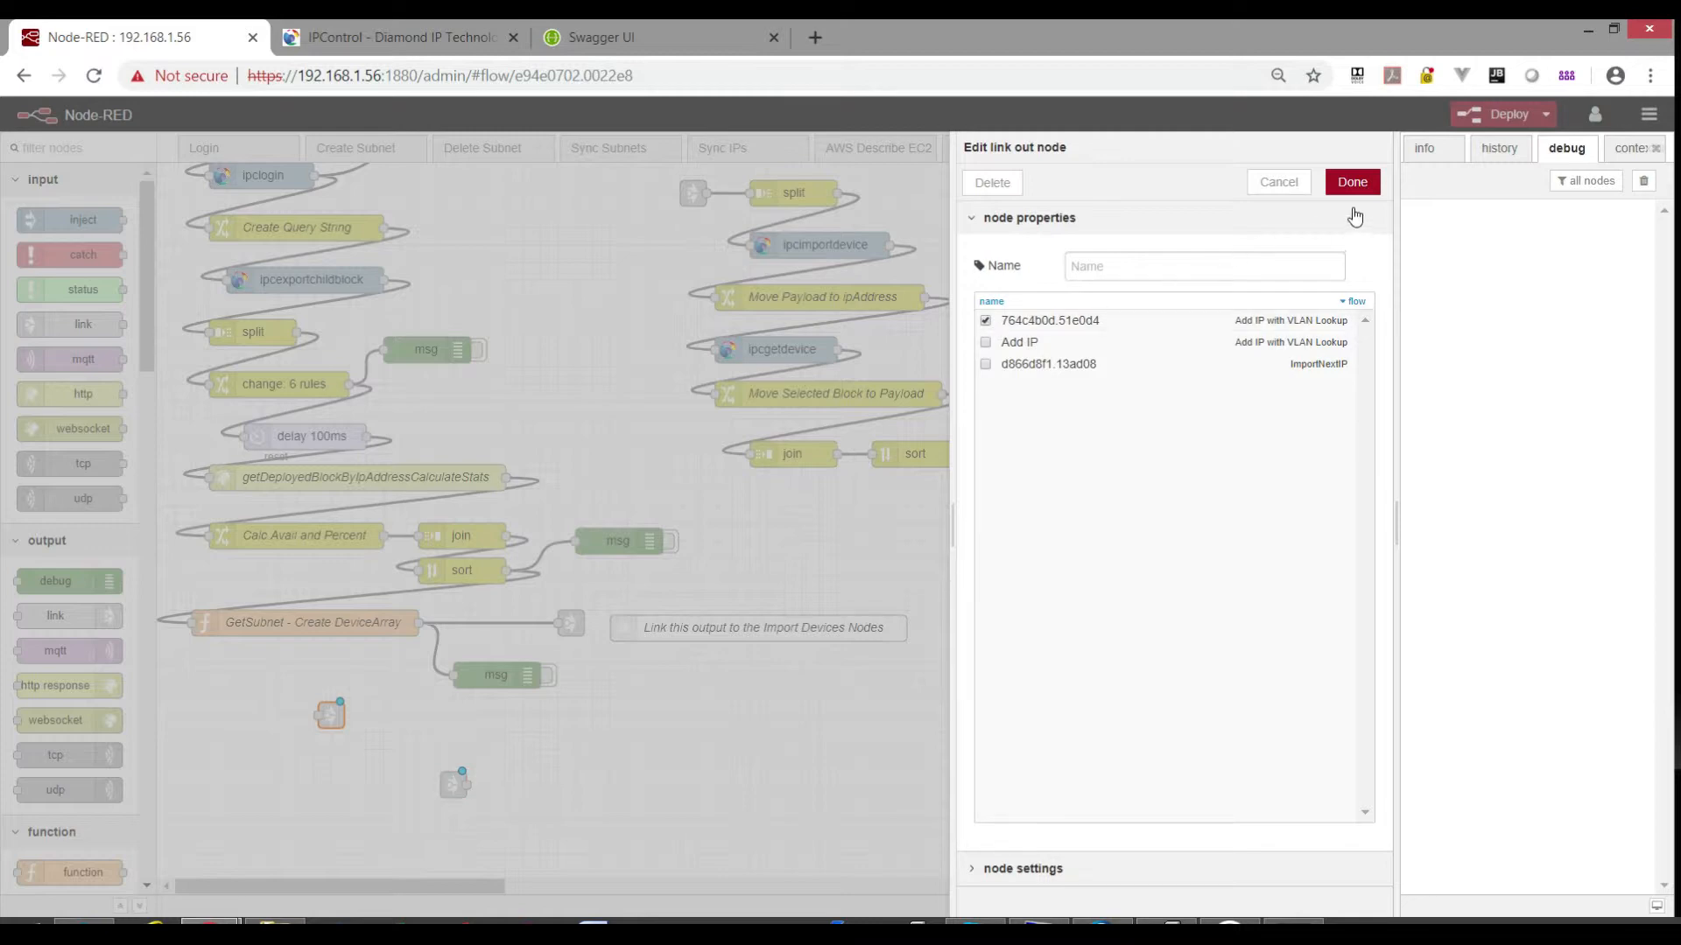
left_click(1352, 184)
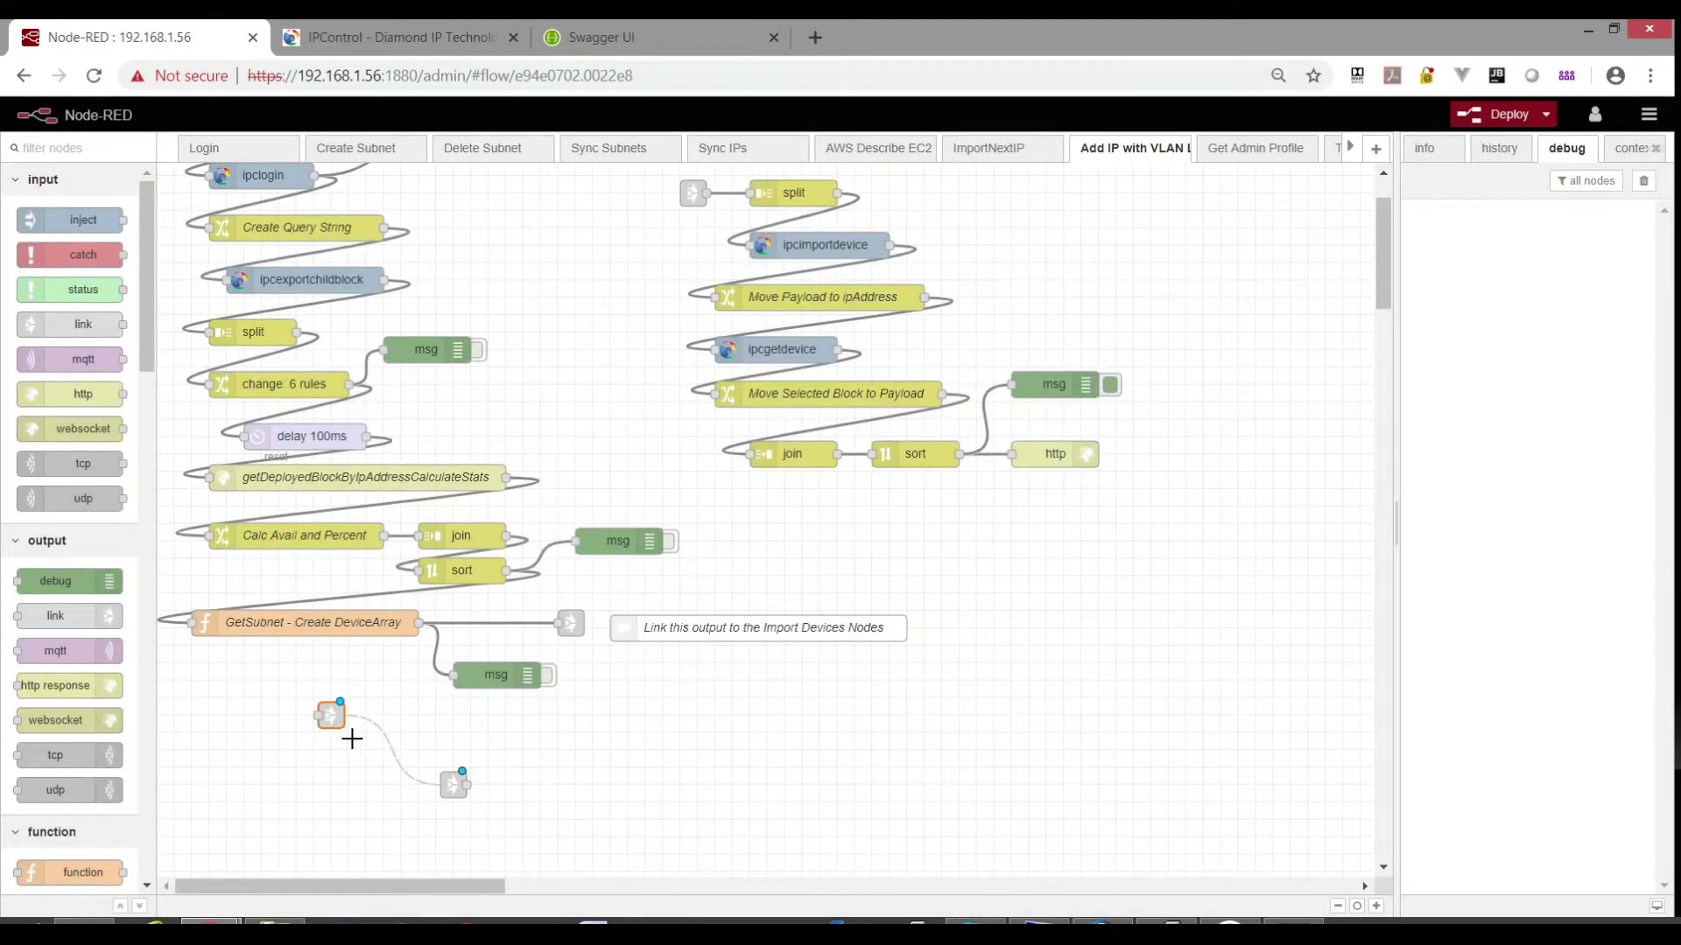
Delete both trial link nodes from the canvas.
key("Delete")
left_click(455, 782)
key("Delete")
Select the ipcimportdevice node and review the Move Payload to ipAddress rule, closing its settings without changes.
left_click(839, 249)
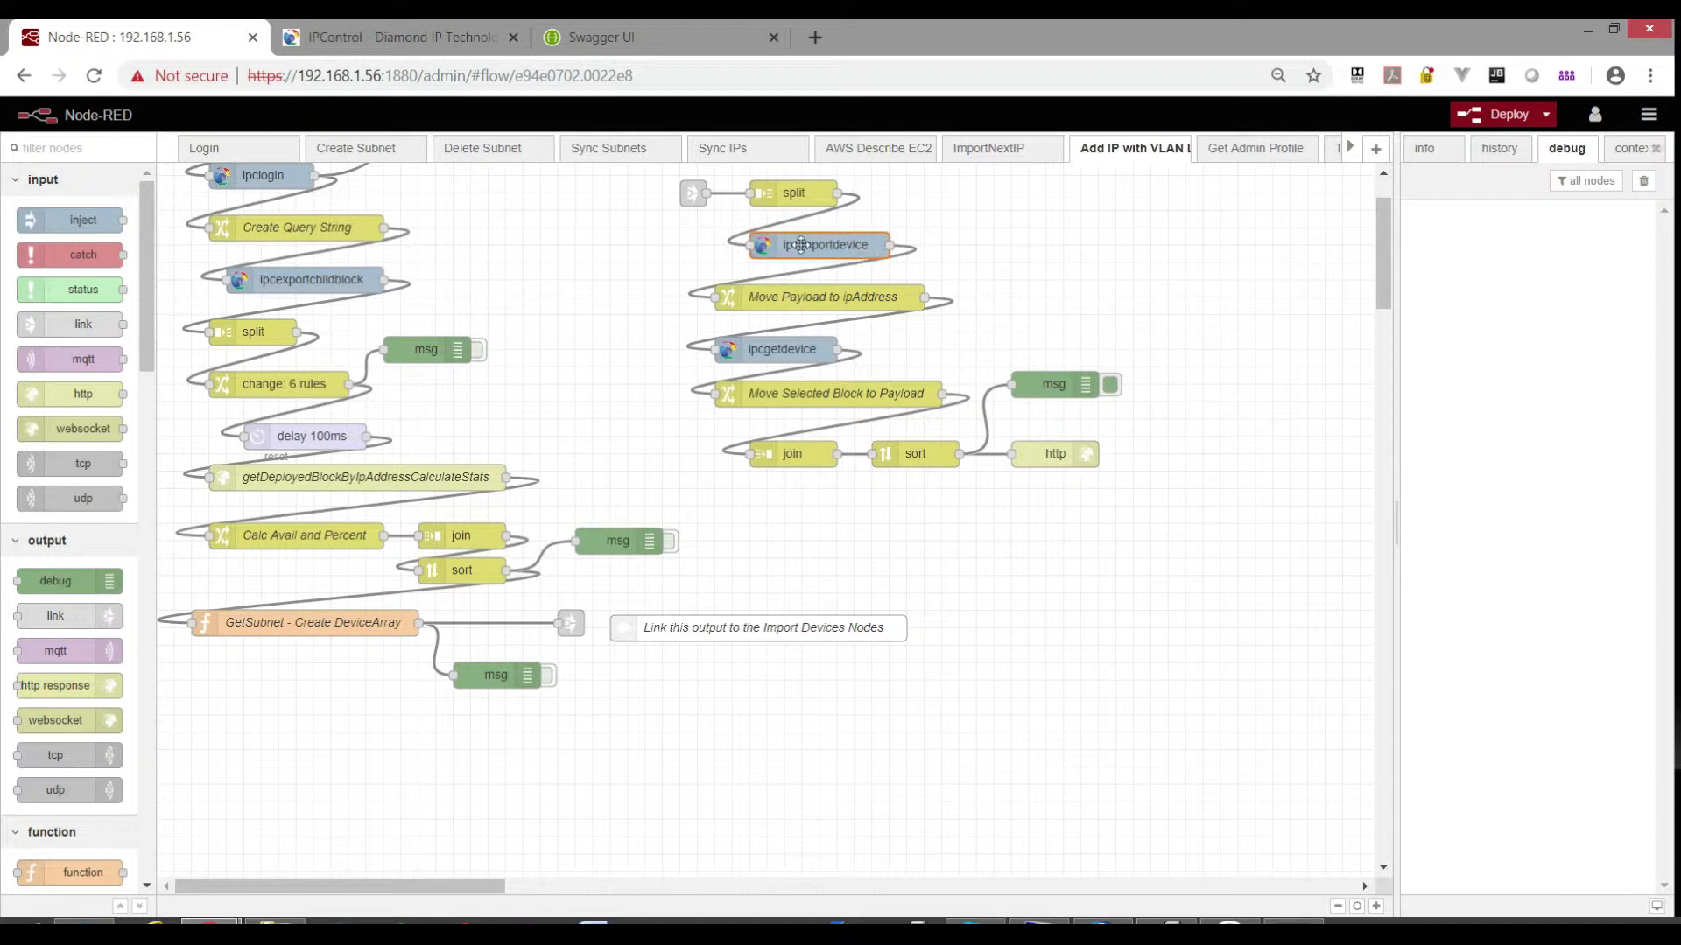
double_click(822, 298)
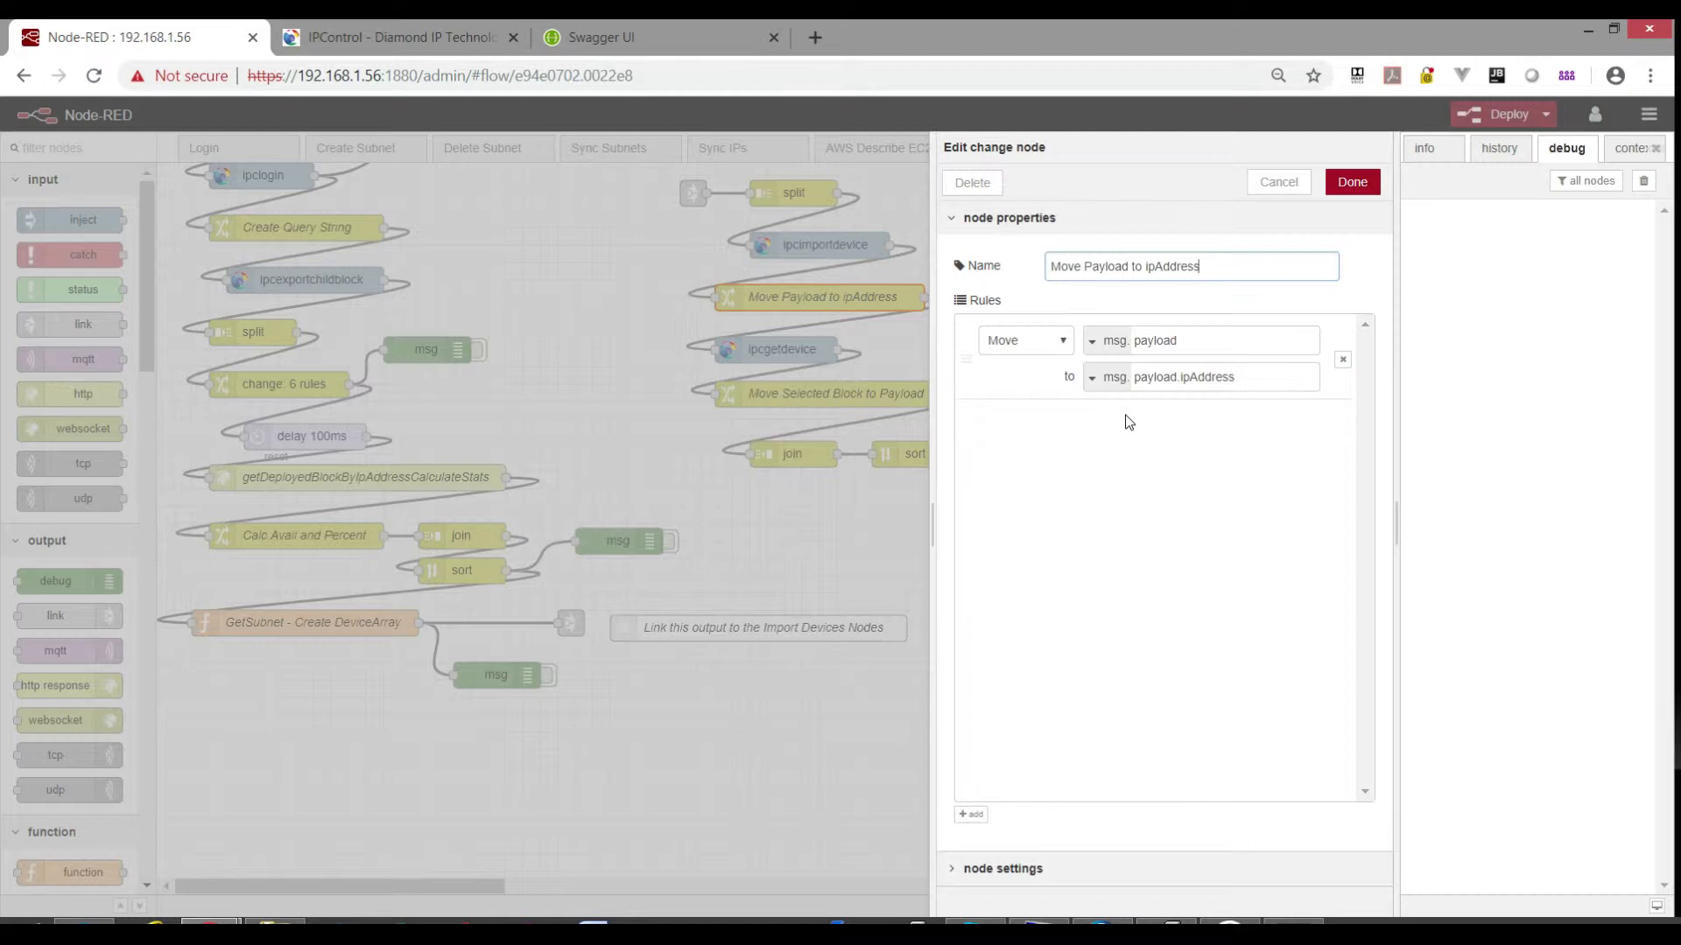
left_click(1243, 377)
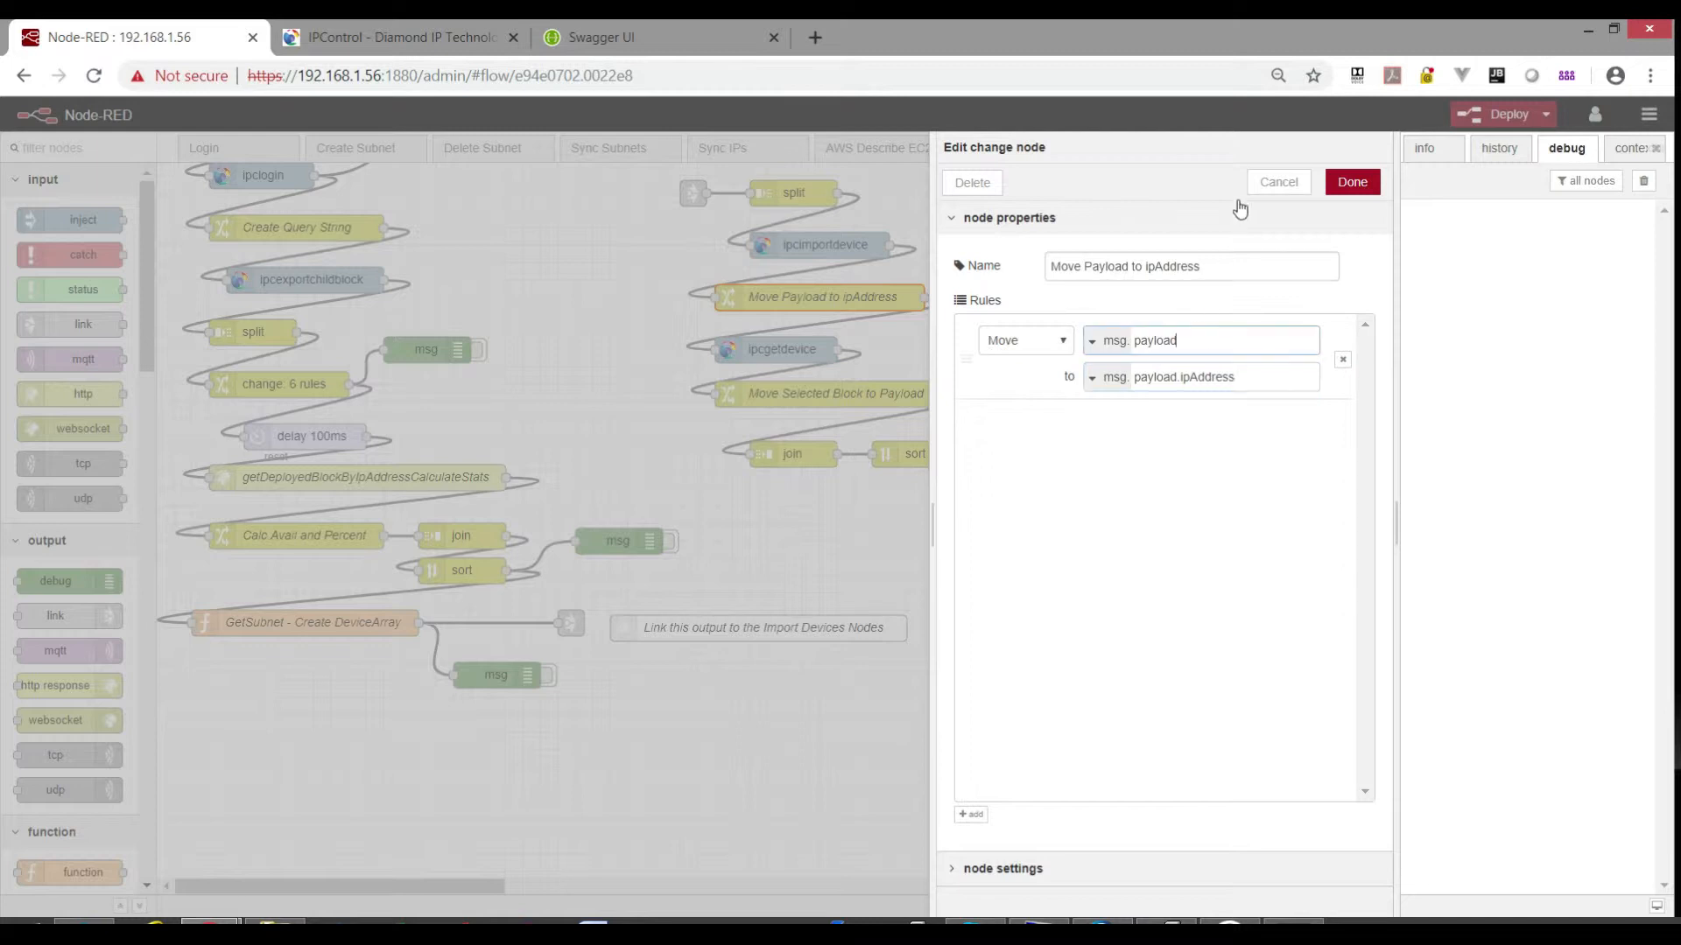
left_click(1276, 181)
Review the settings of the ipcgetdevice and Move Selected Block to Payload nodes, closing each without changes.
left_click(769, 351)
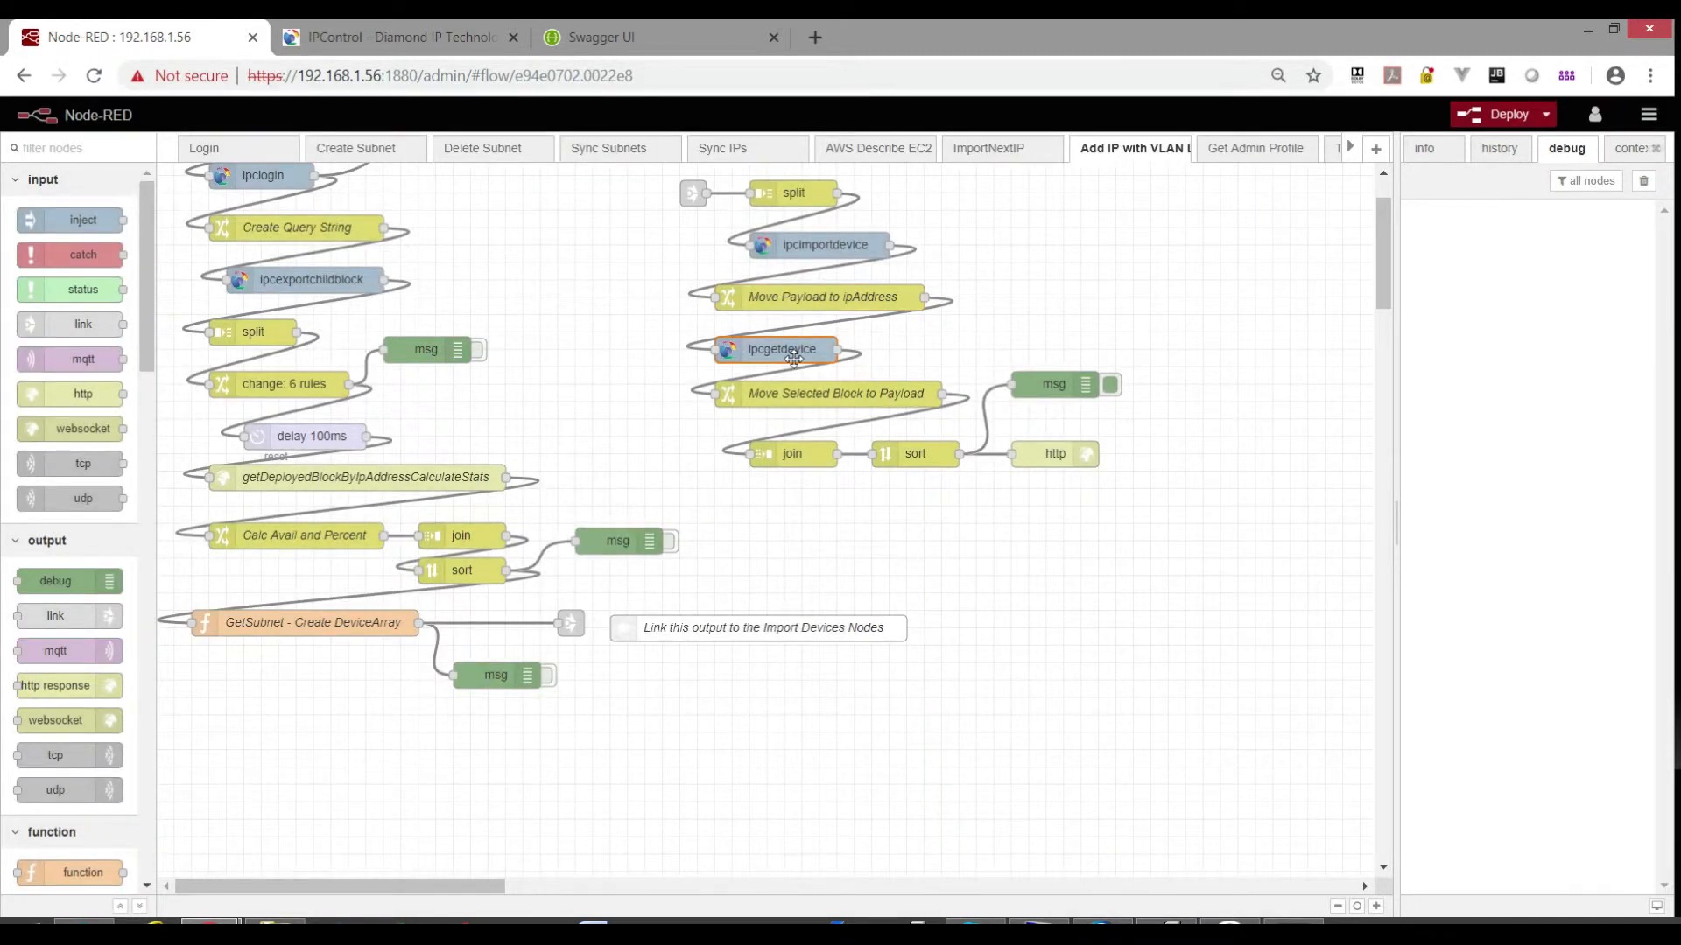
double_click(793, 354)
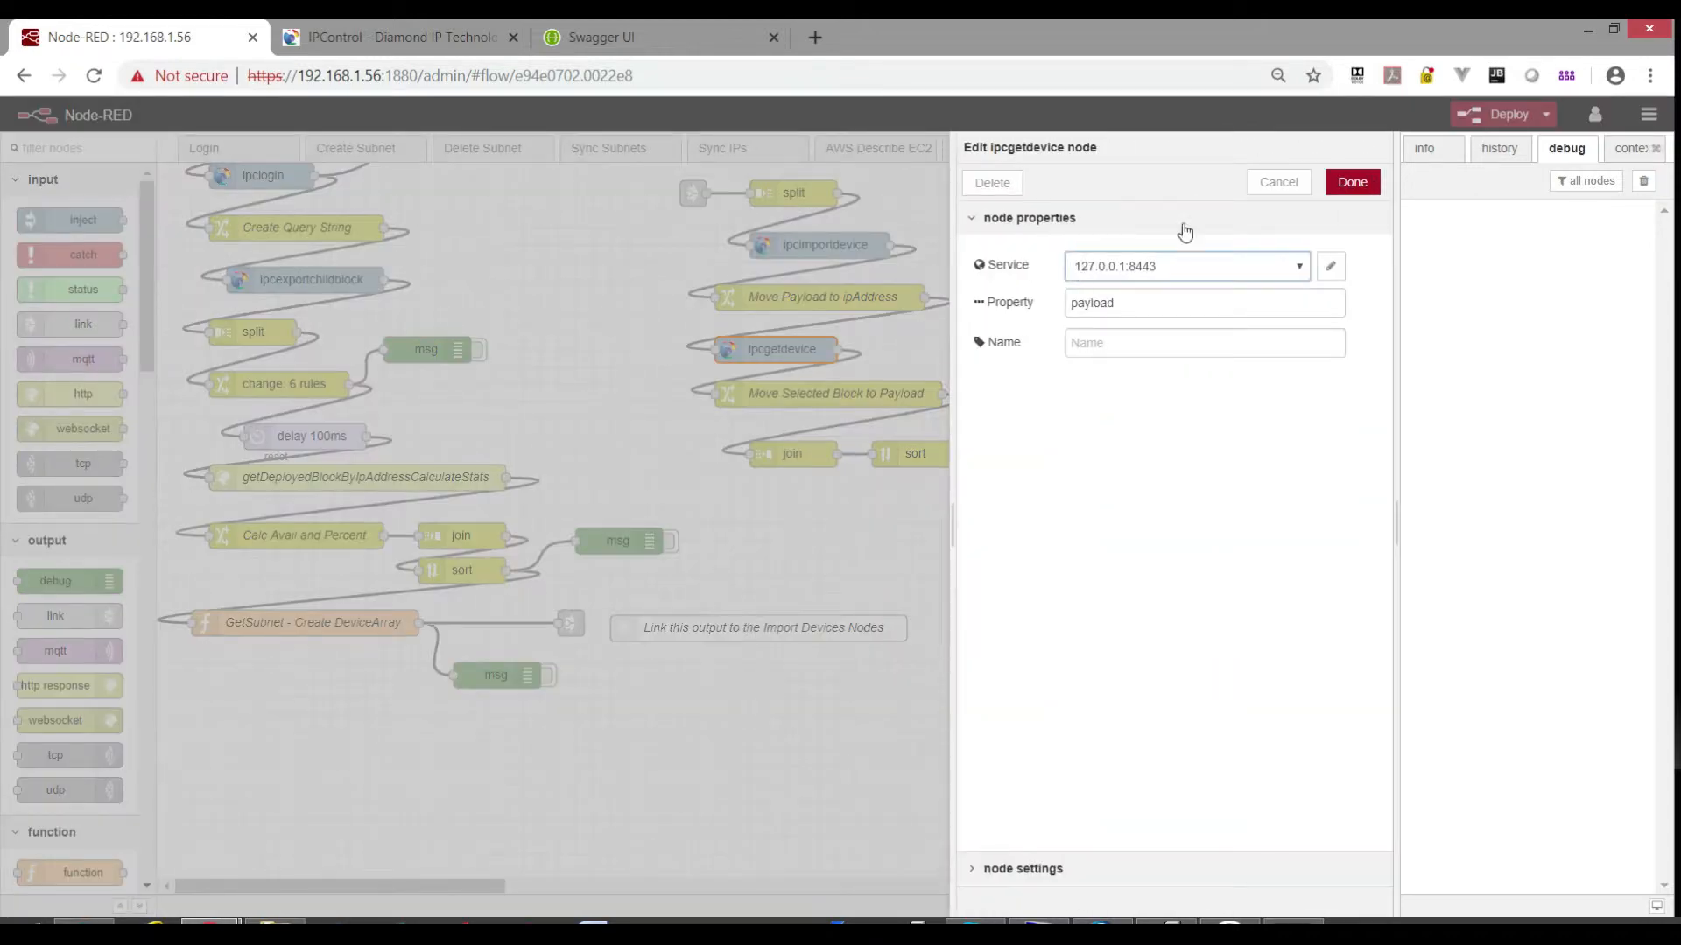
left_click(1278, 181)
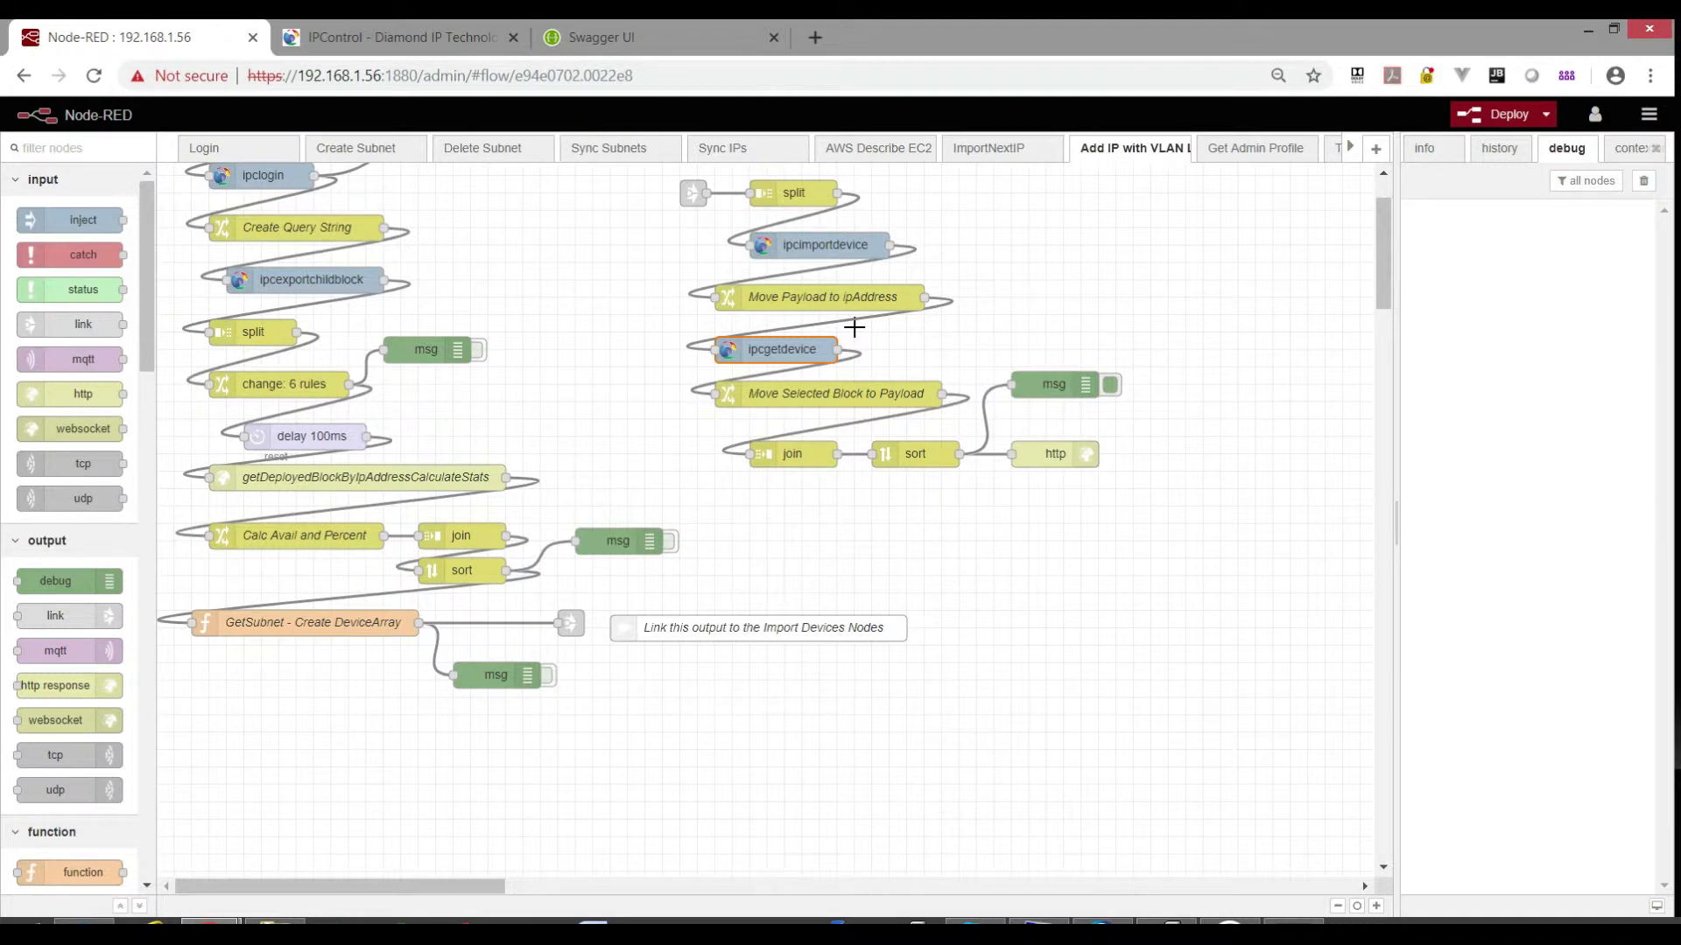
double_click(844, 396)
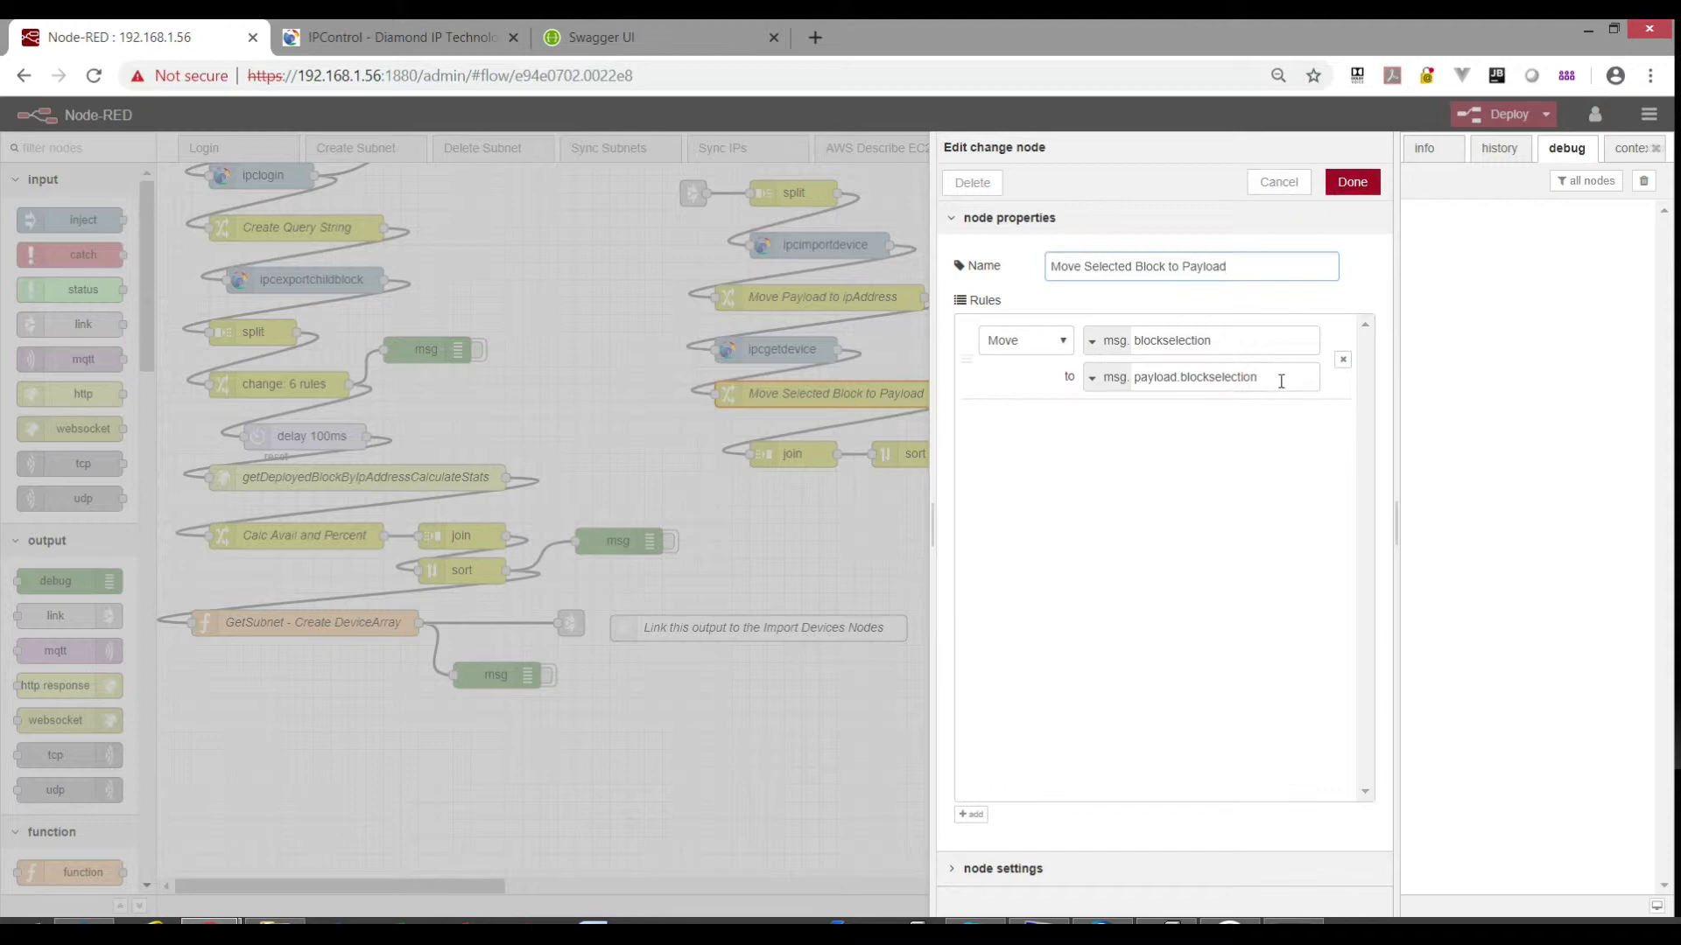
left_click(1362, 181)
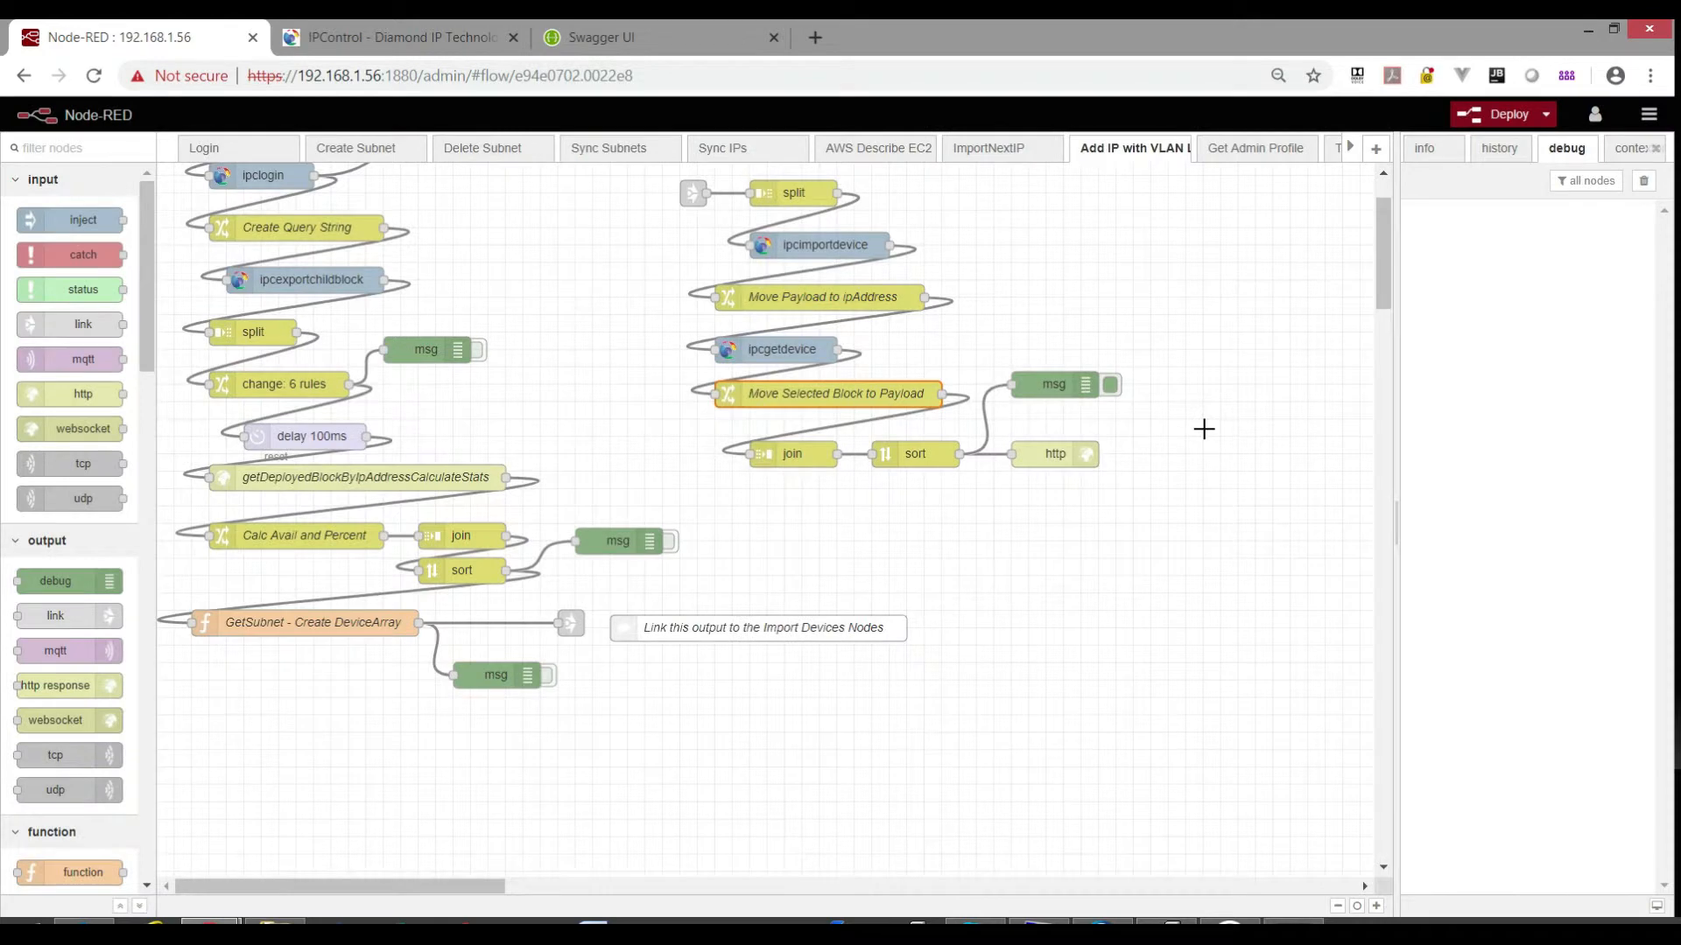
Select the join node after Move Selected Block to Payload and deploy the flows.
left_click(797, 454)
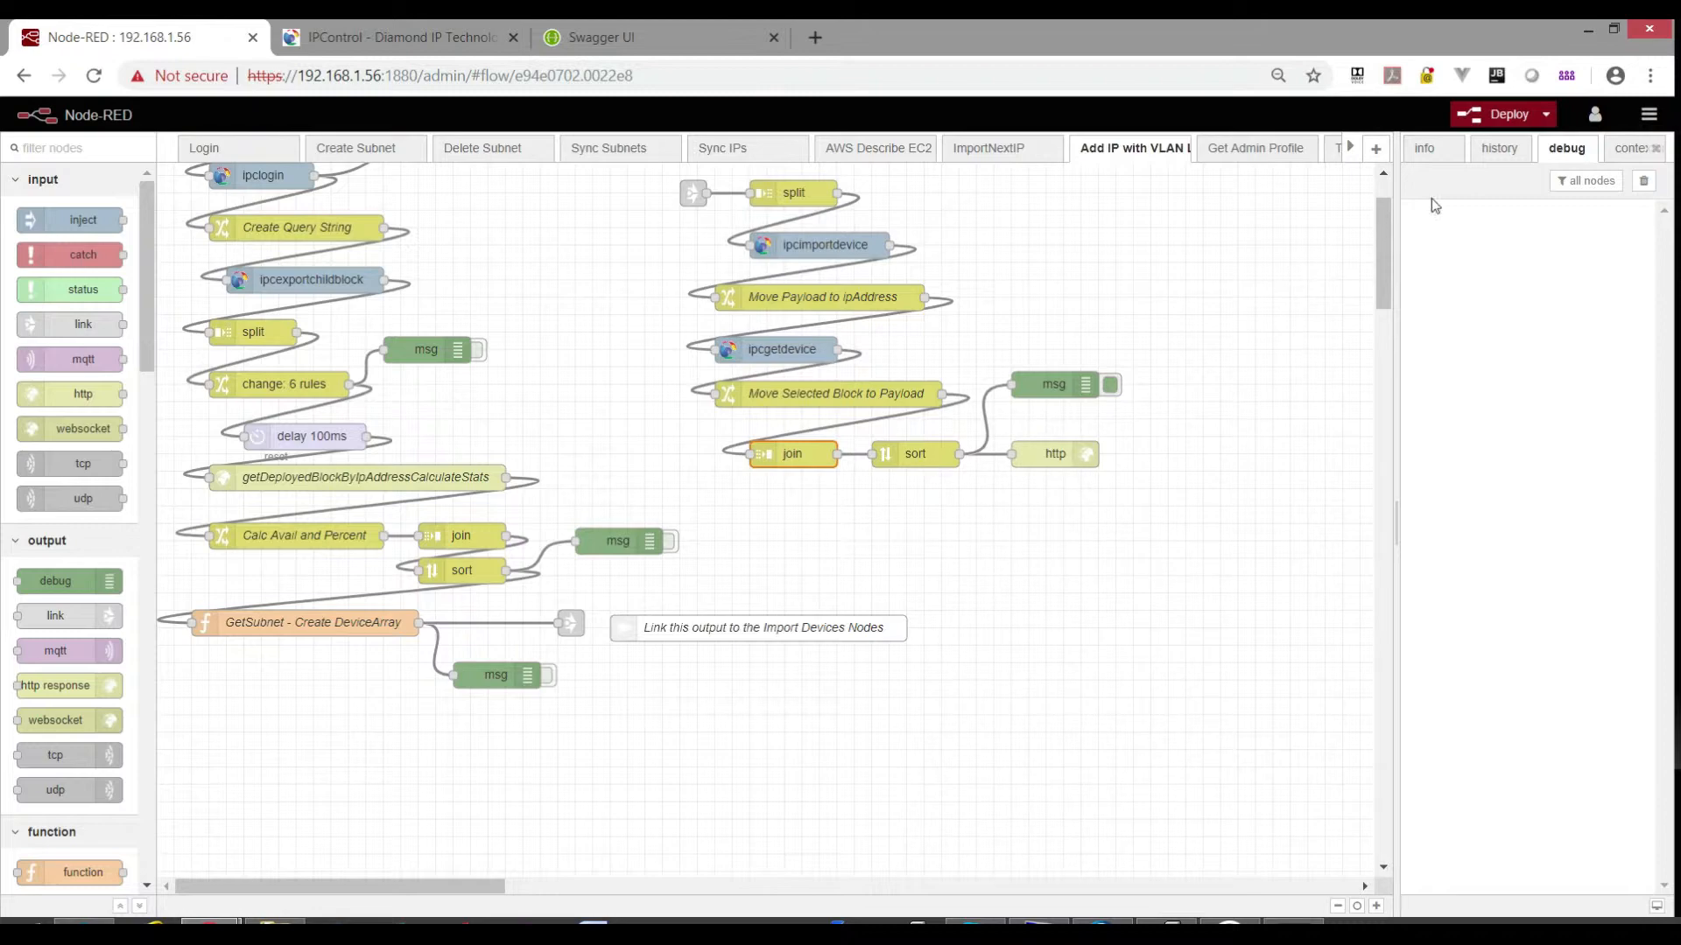
left_click(1516, 122)
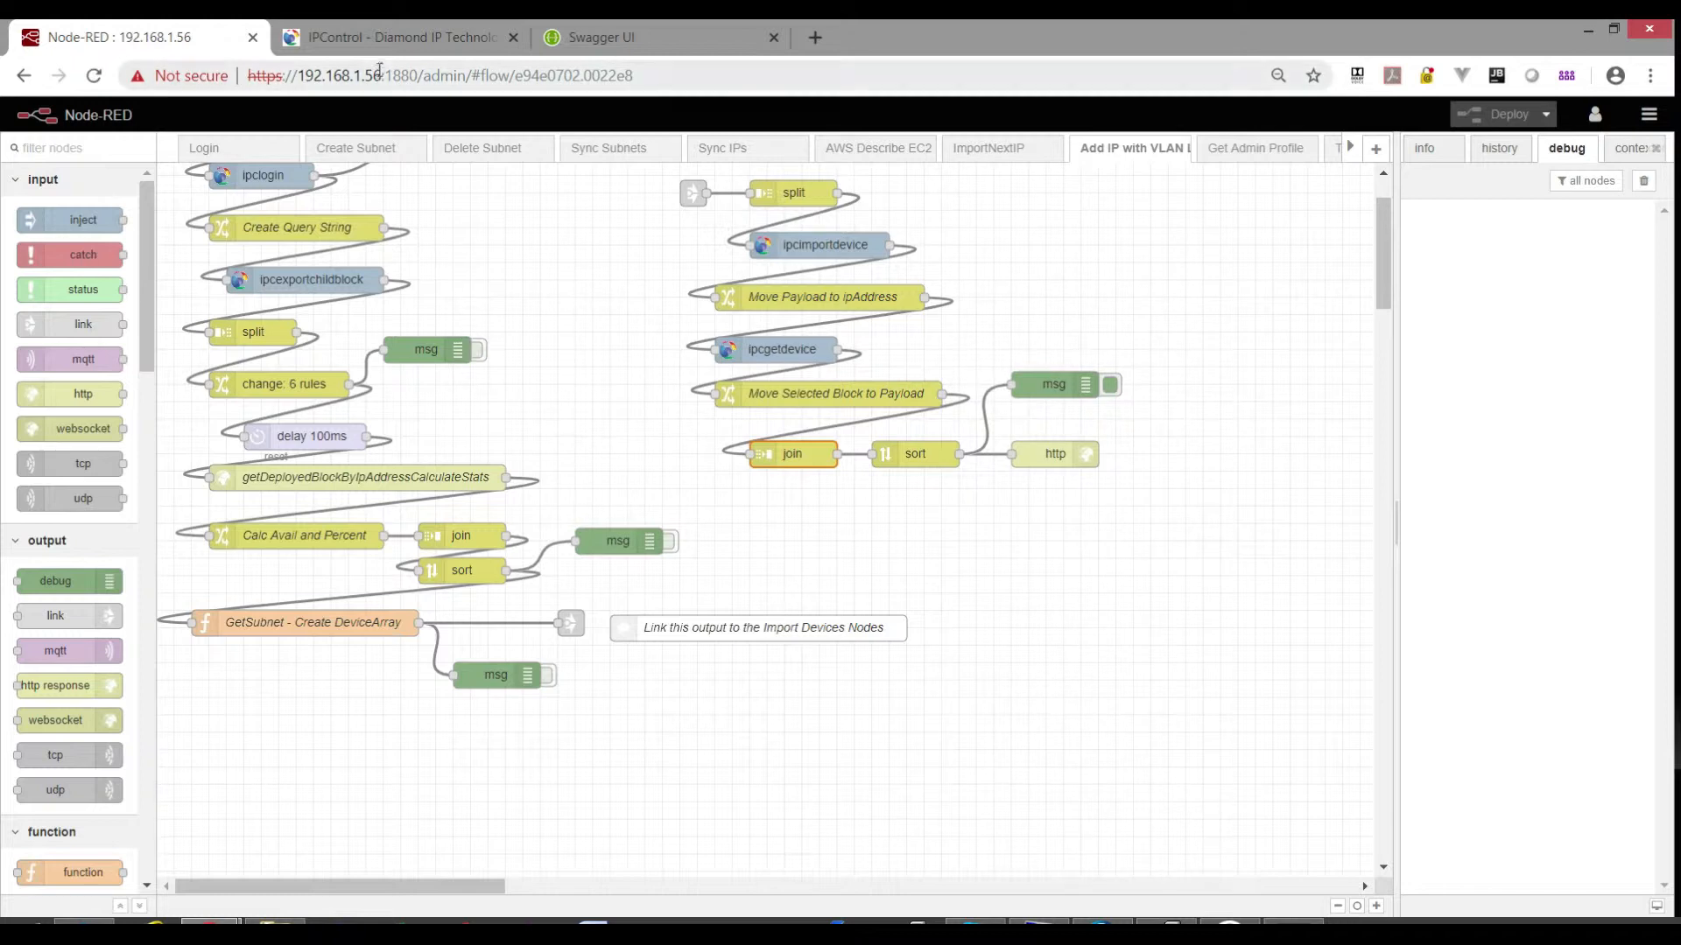
Switch to IPControl and set block 192.168.3.0's default gateway to 192.168.3.1 and primary DHCP server to vm-dns1.ipcontrol.int in its policies.
left_click(385, 37)
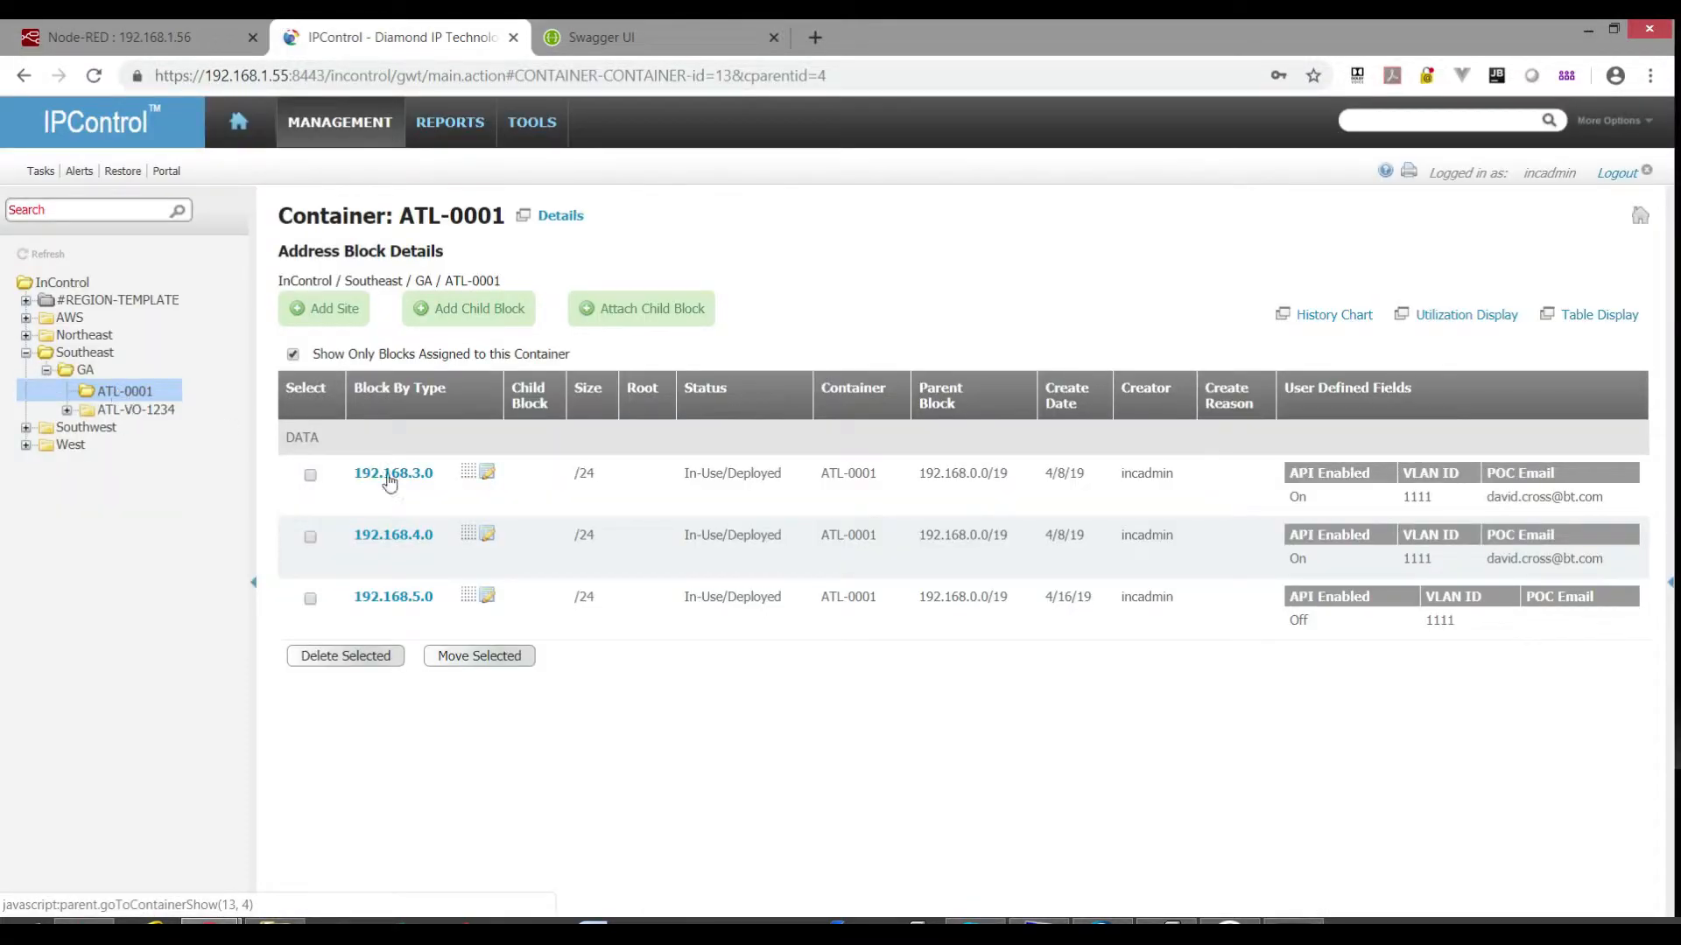
left_click(488, 477)
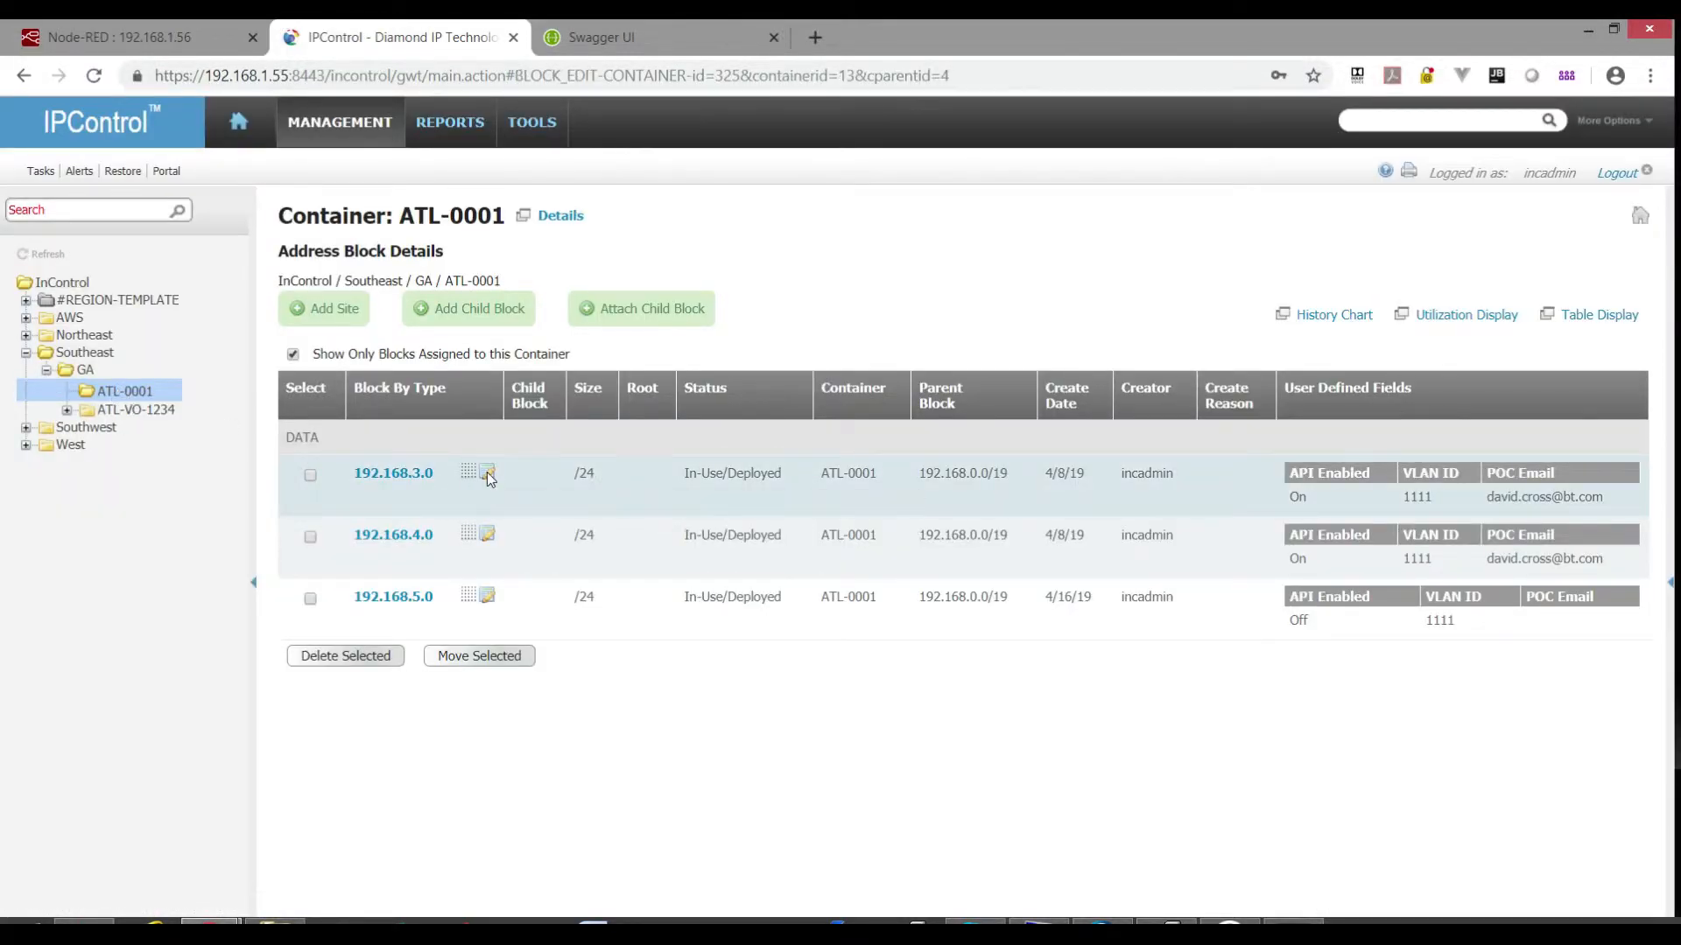
left_click(382, 345)
left_click(576, 412)
type("192.168.3.1")
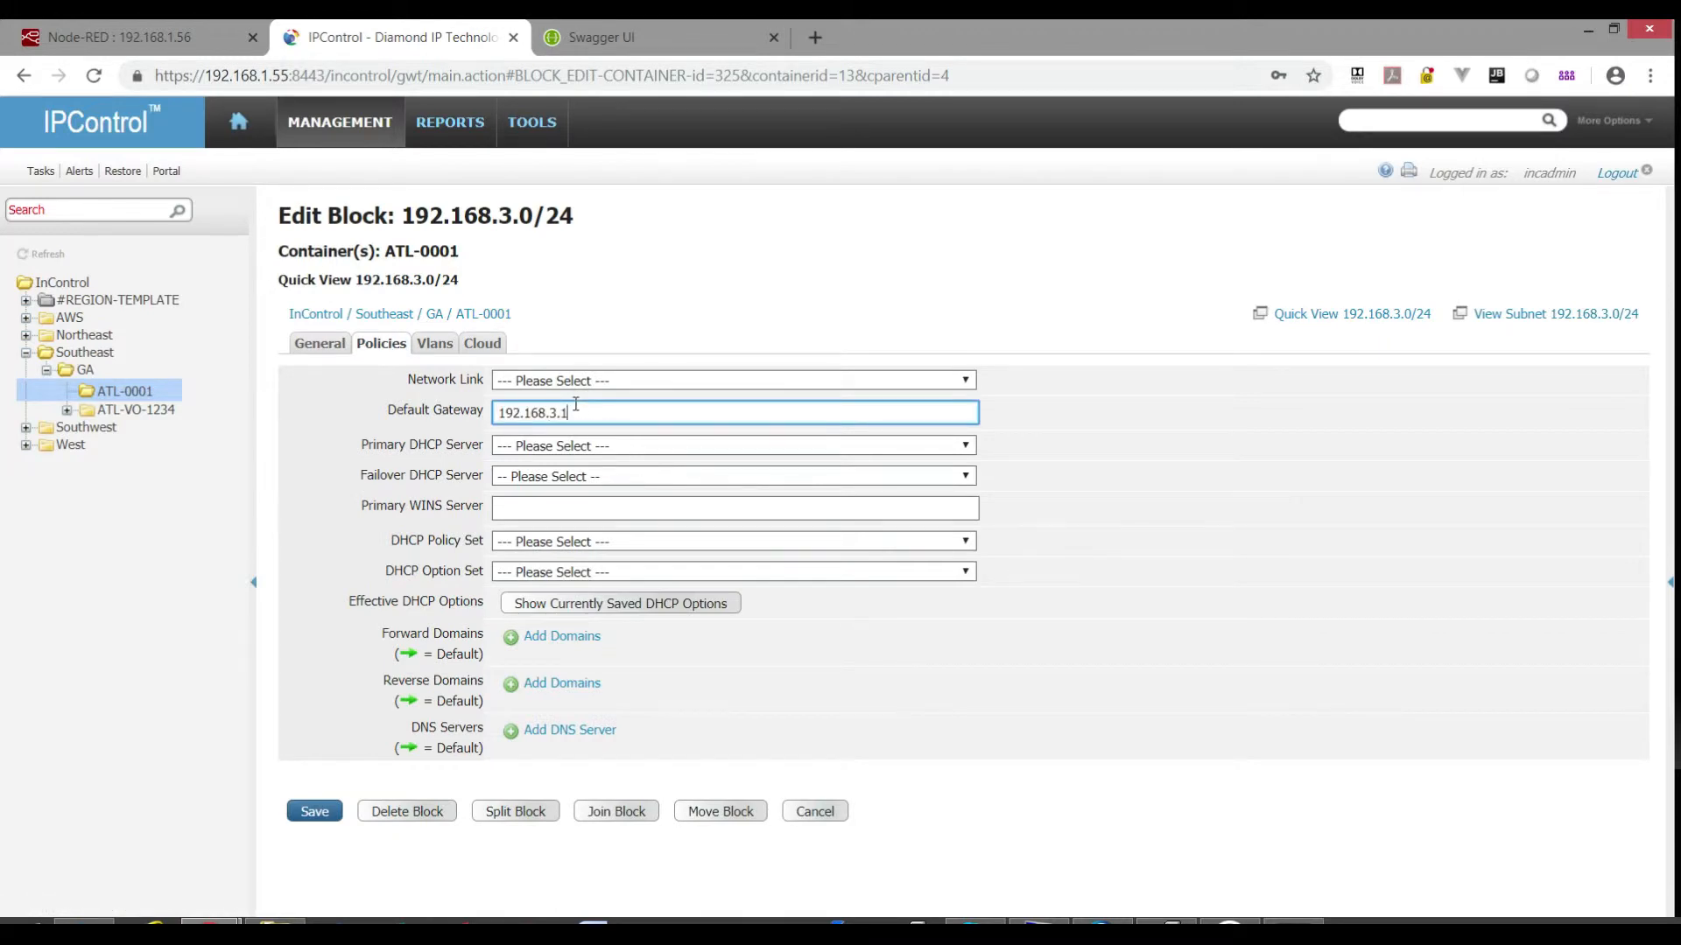
key("Tab")
left_click(623, 450)
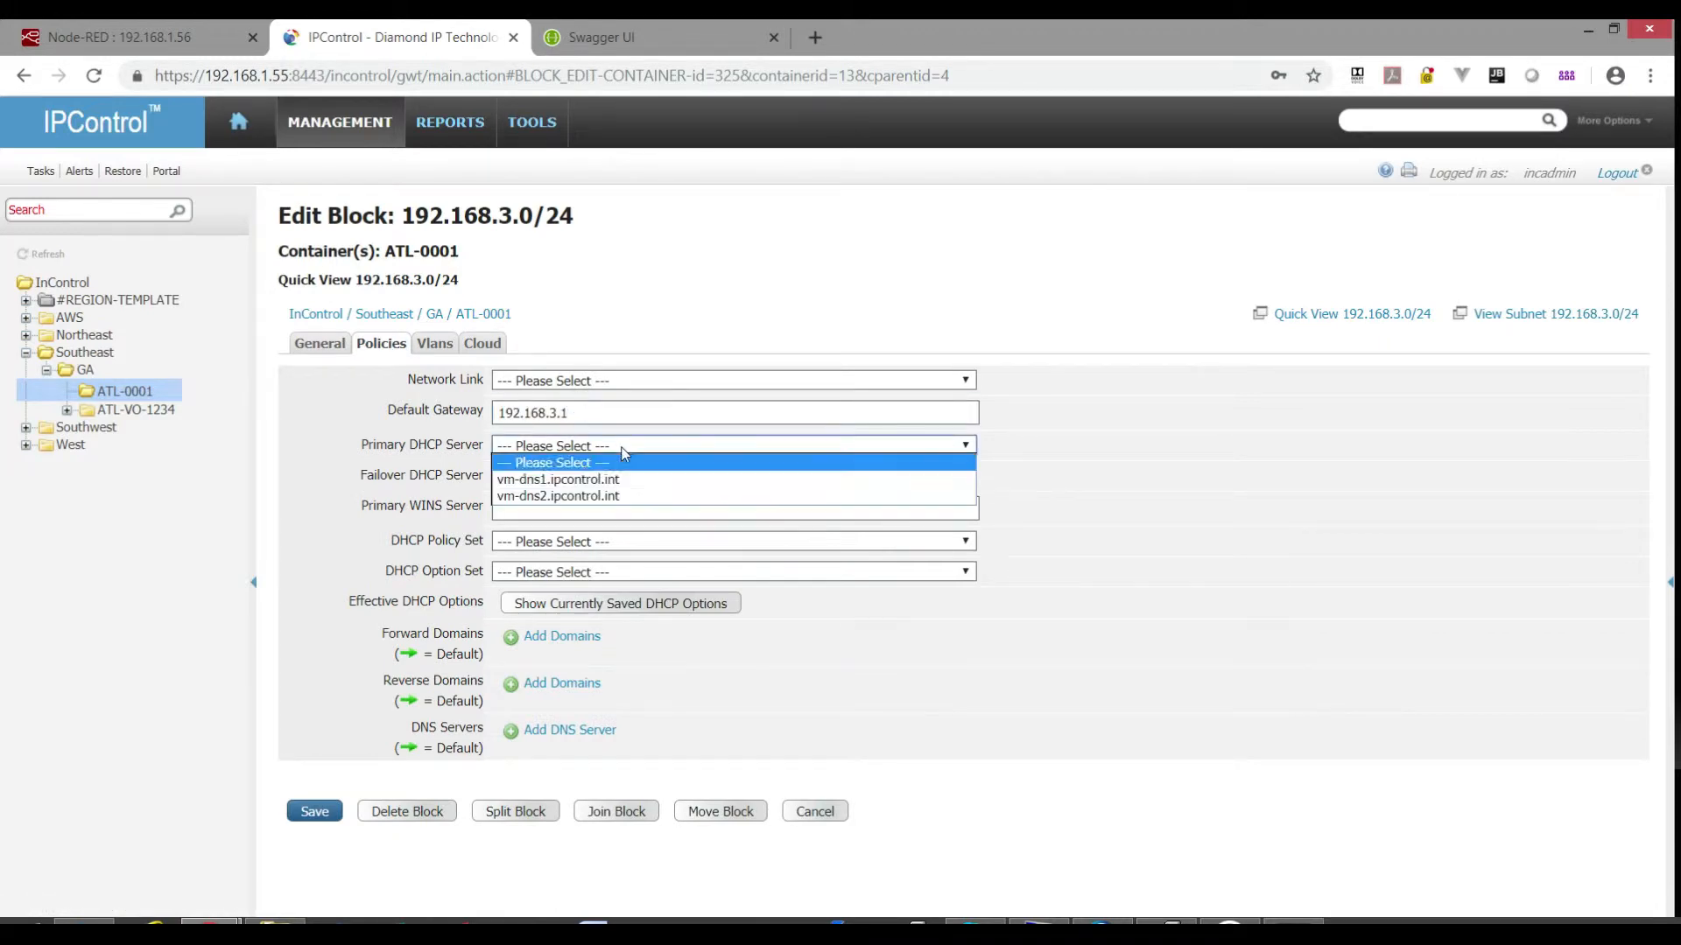
left_click(571, 480)
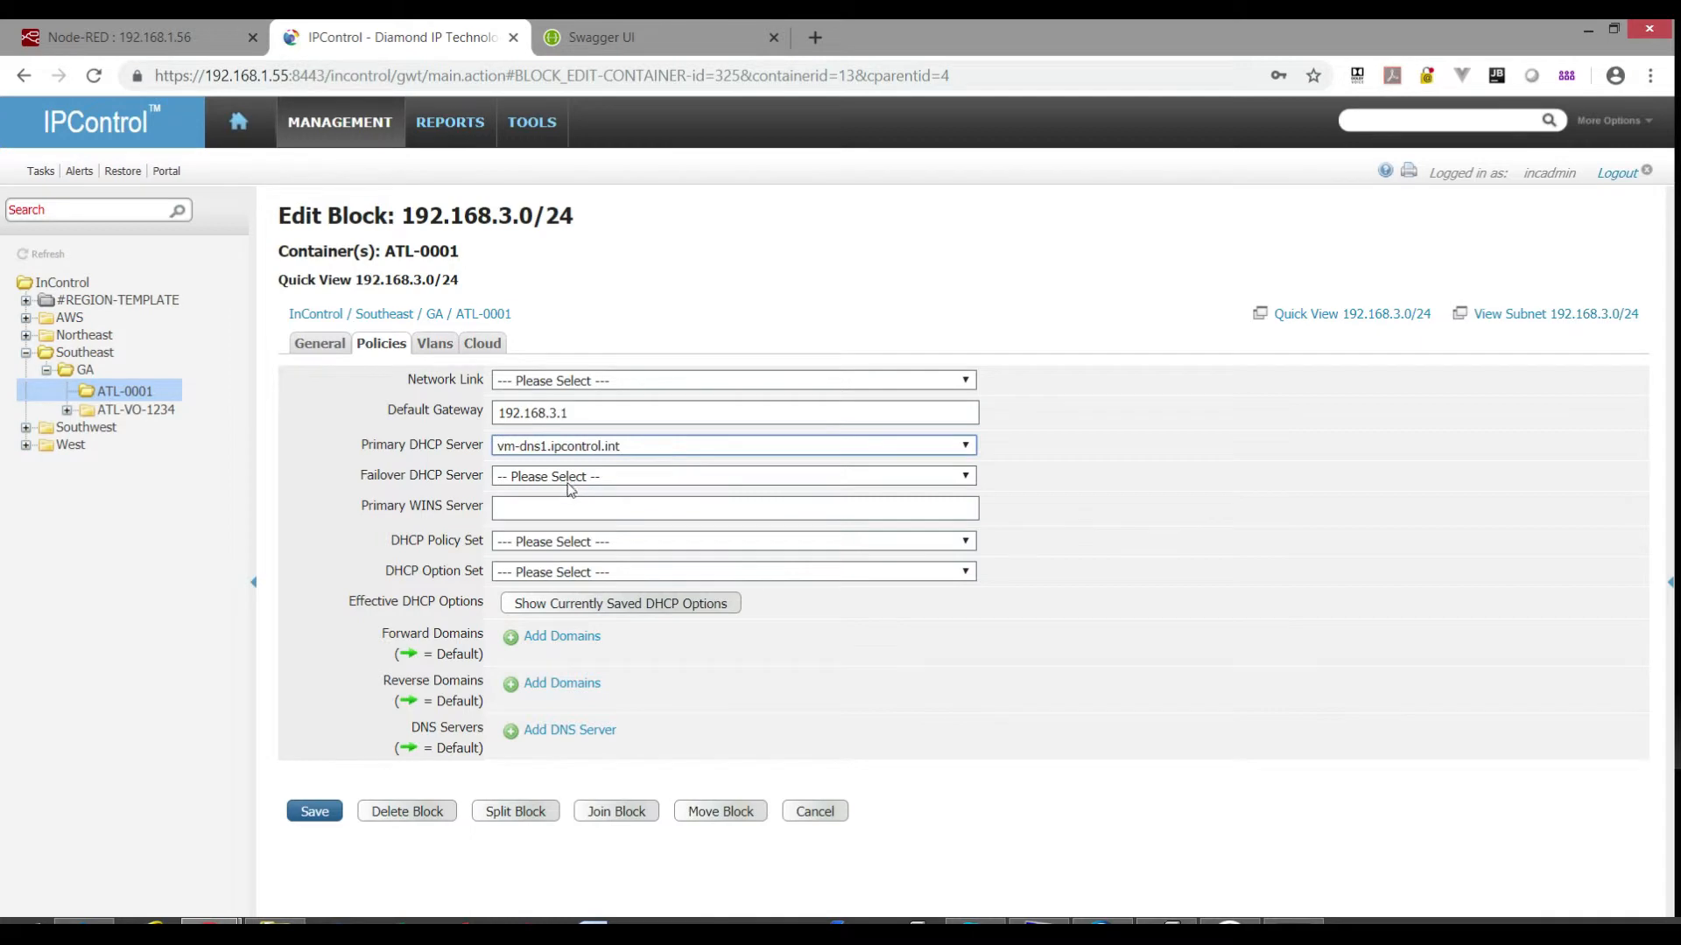
Add ipcontrol.int. as the block's forward domain and 168.192.in-addr.arpa. as its reverse domain.
left_click(562, 637)
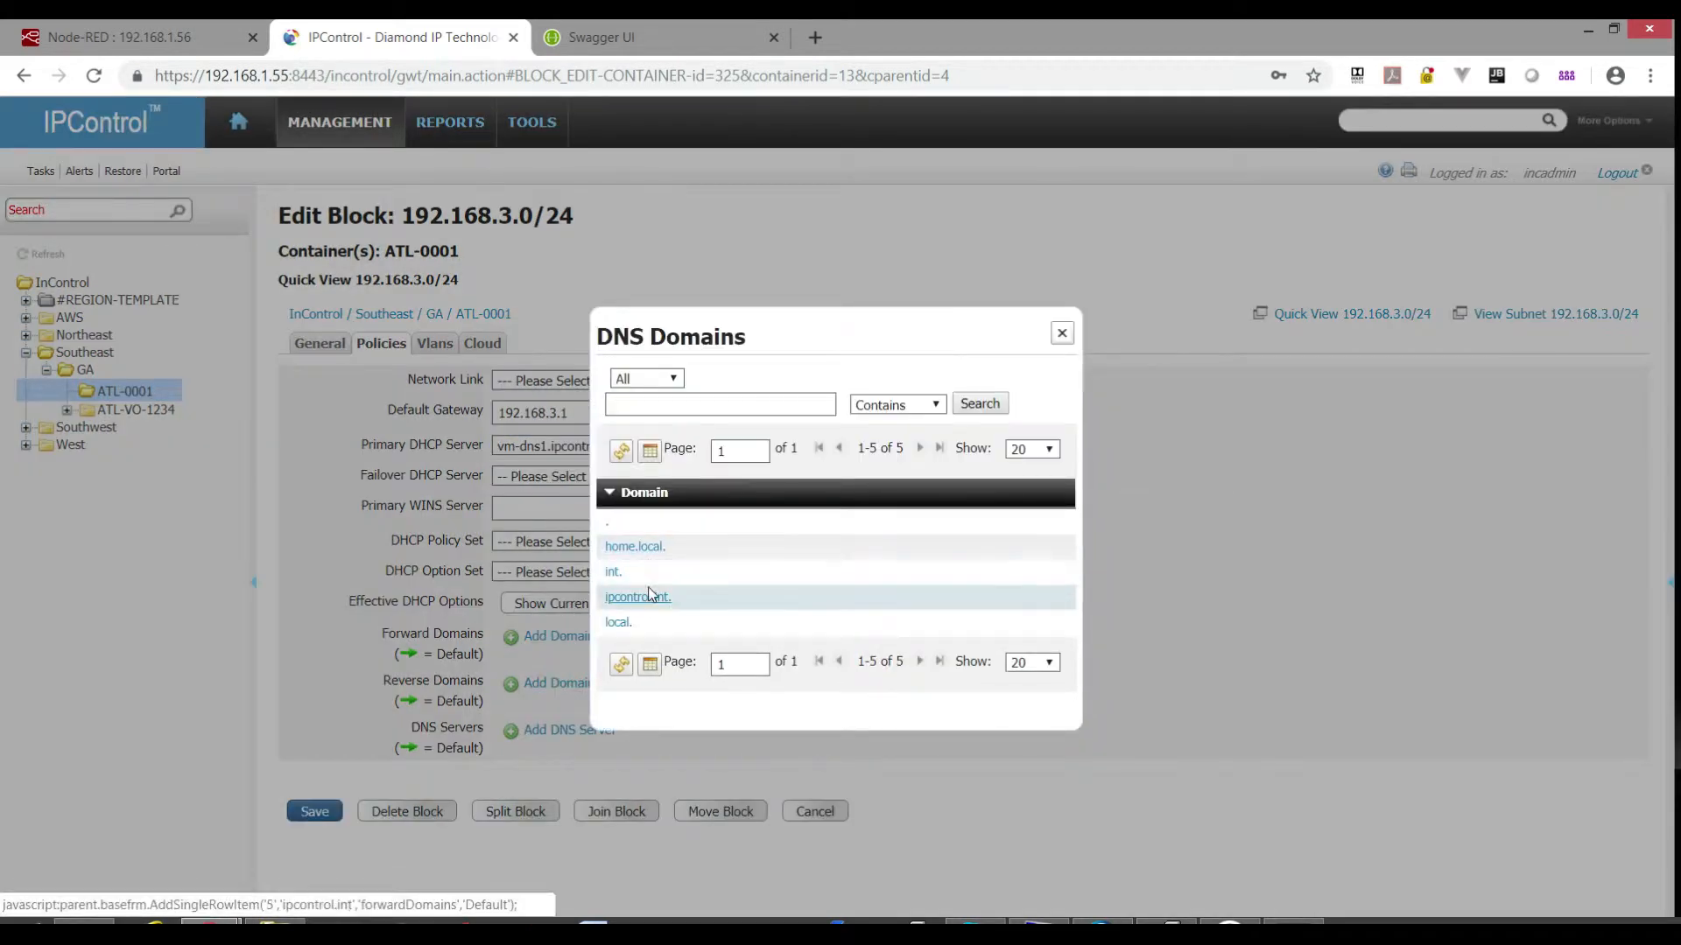
left_click(648, 593)
left_click(561, 705)
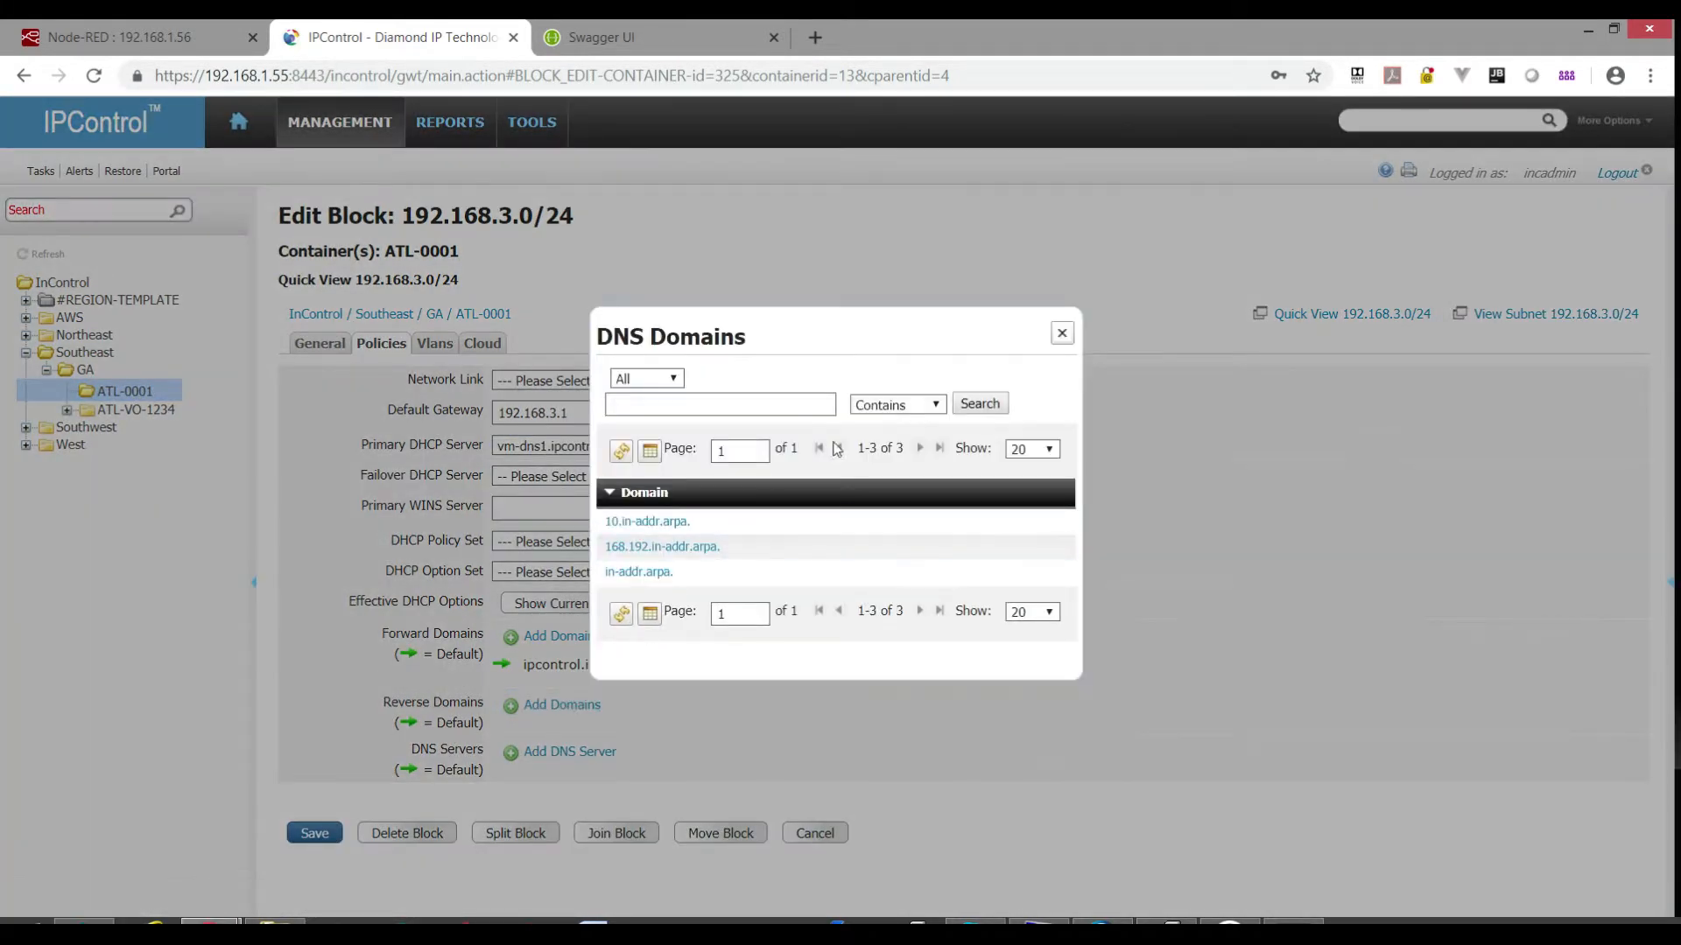
left_click(661, 546)
Add vm-dns1.ipcontrol.int as the DNS server for block 192.168.3.0/24 and save the block.
left_click(578, 773)
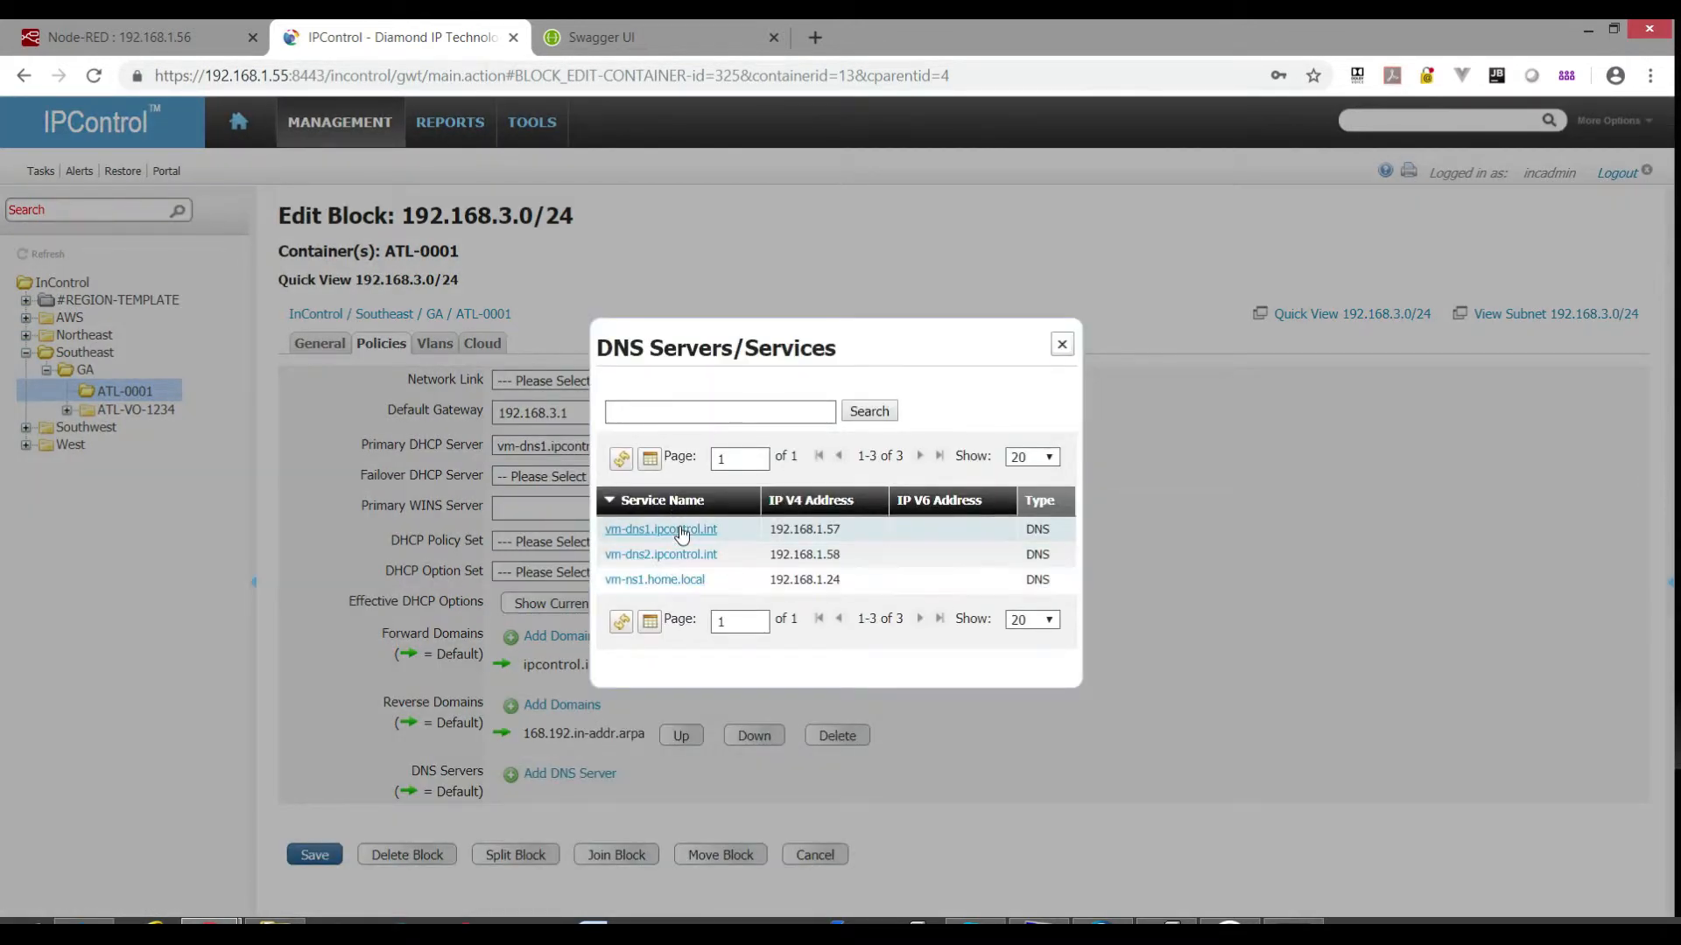
left_click(679, 531)
left_click(302, 876)
Set block 192.168.4.0's default gateway to 192.168.4.1 and its primary DHCP server to vm-dns1.ipcontrol.int in its policies.
left_click(485, 553)
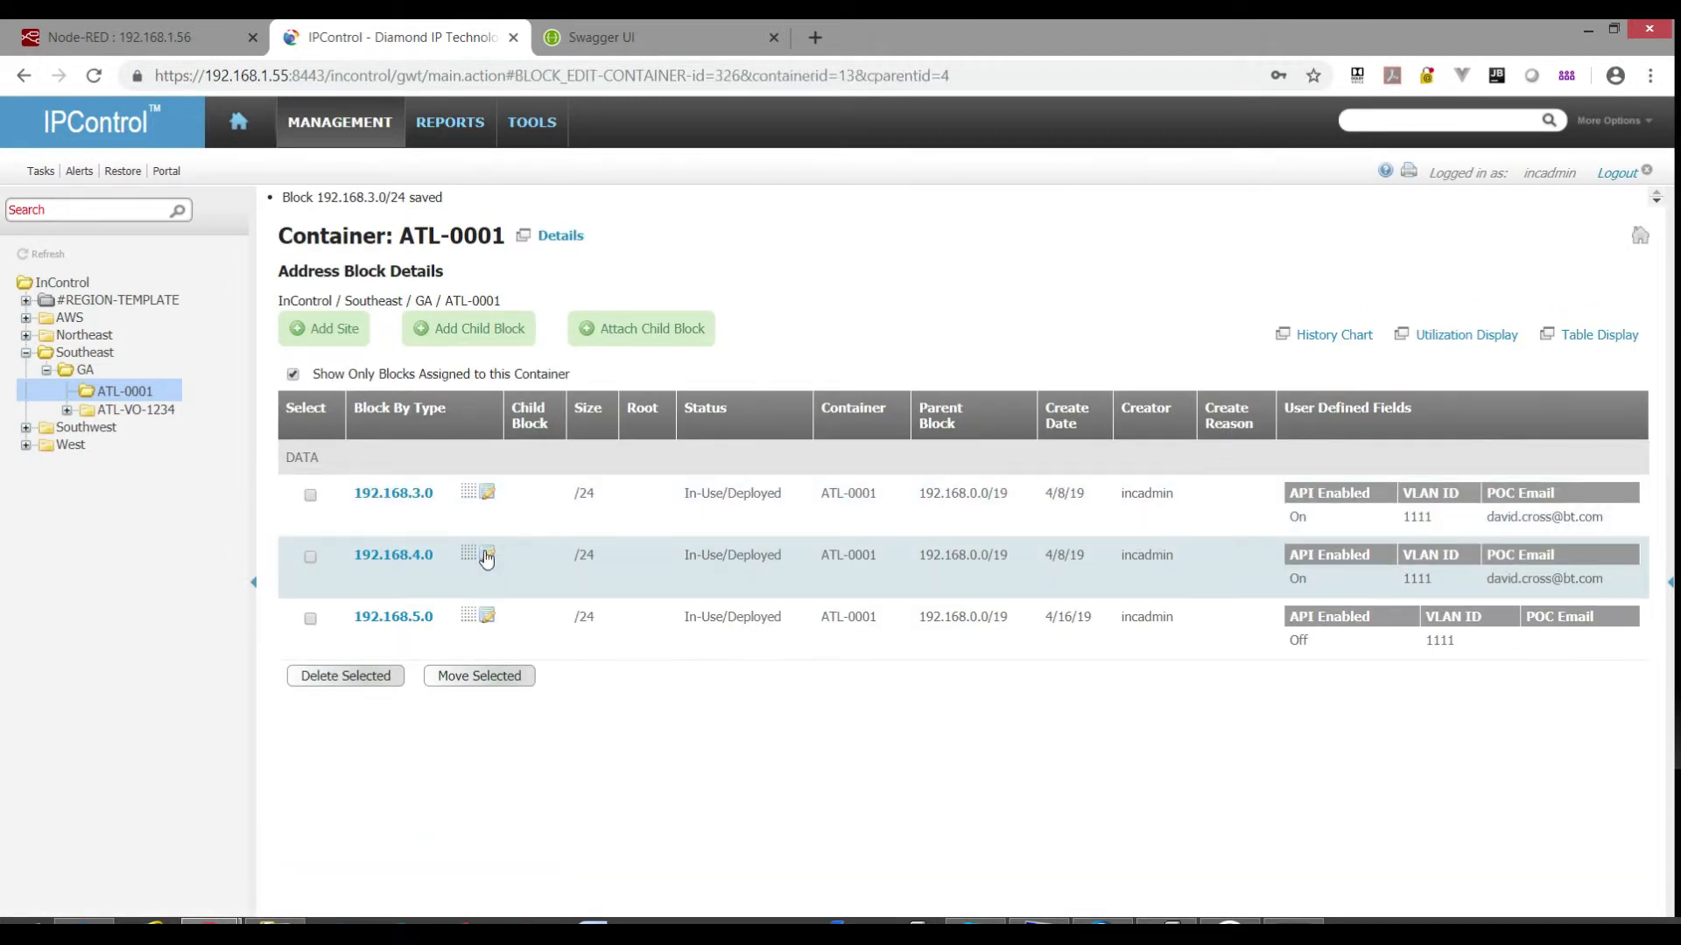
left_click(381, 343)
left_click(567, 409)
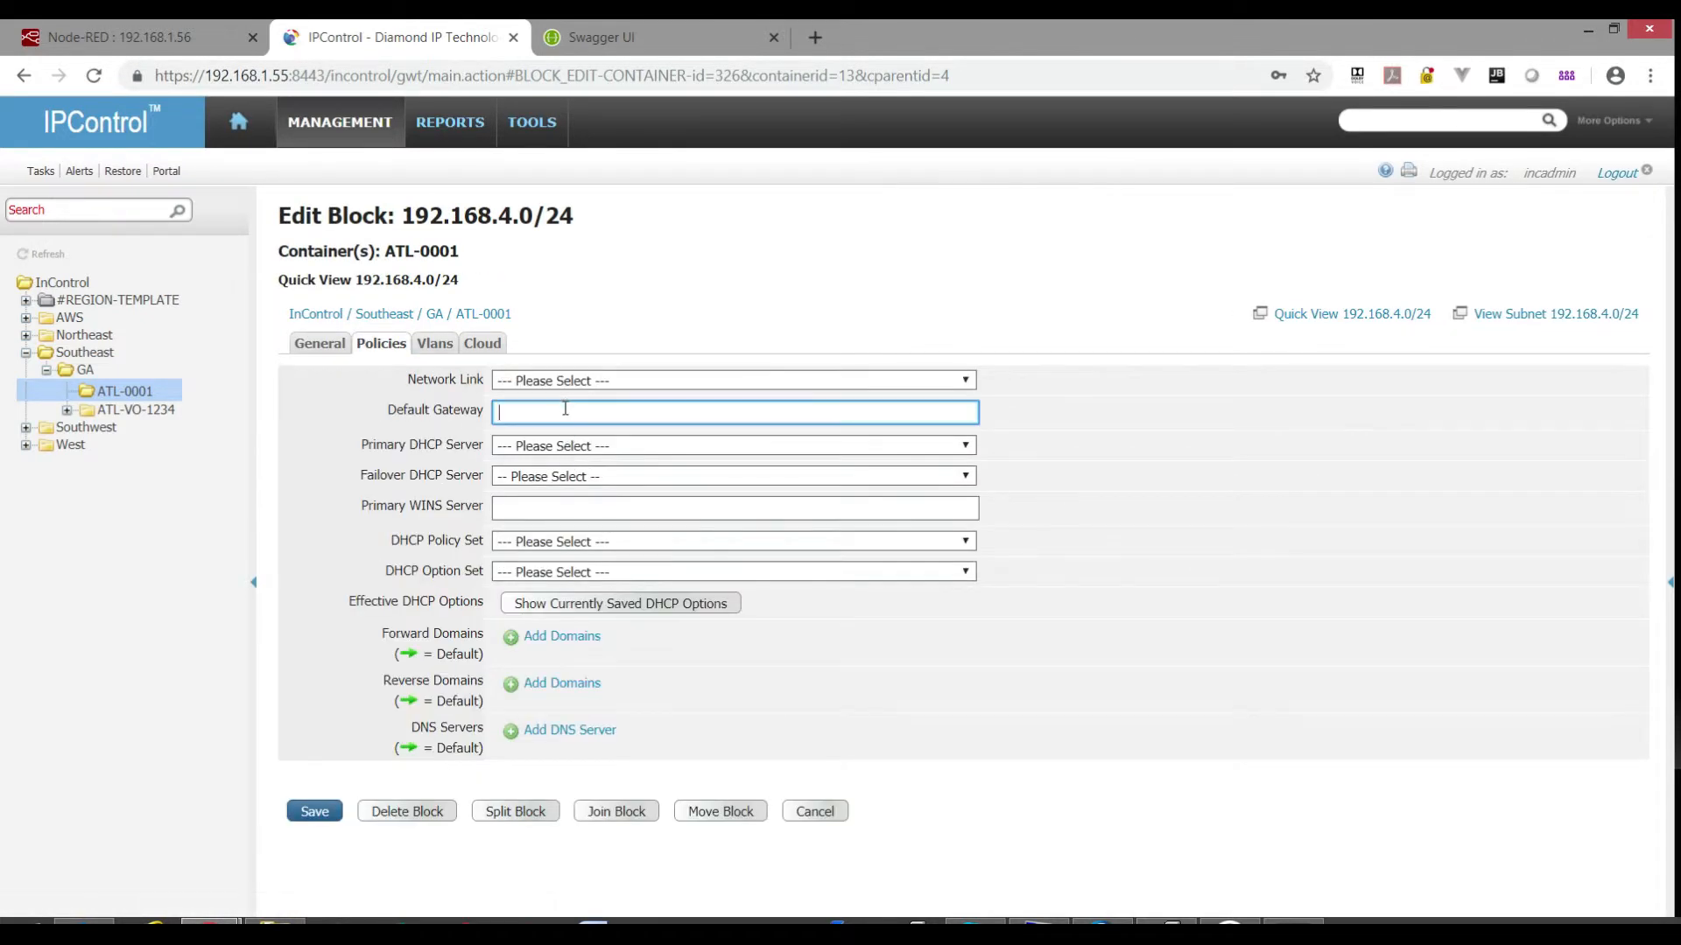
type("192.168.4.1")
key("Tab")
left_click(621, 448)
left_click(619, 481)
left_click(594, 545)
left_click(594, 545)
Add ipcontrol.int. as forward domain and 168.192.in-addr.arpa. as reverse domain for block 192.168.4.0/24.
left_click(550, 638)
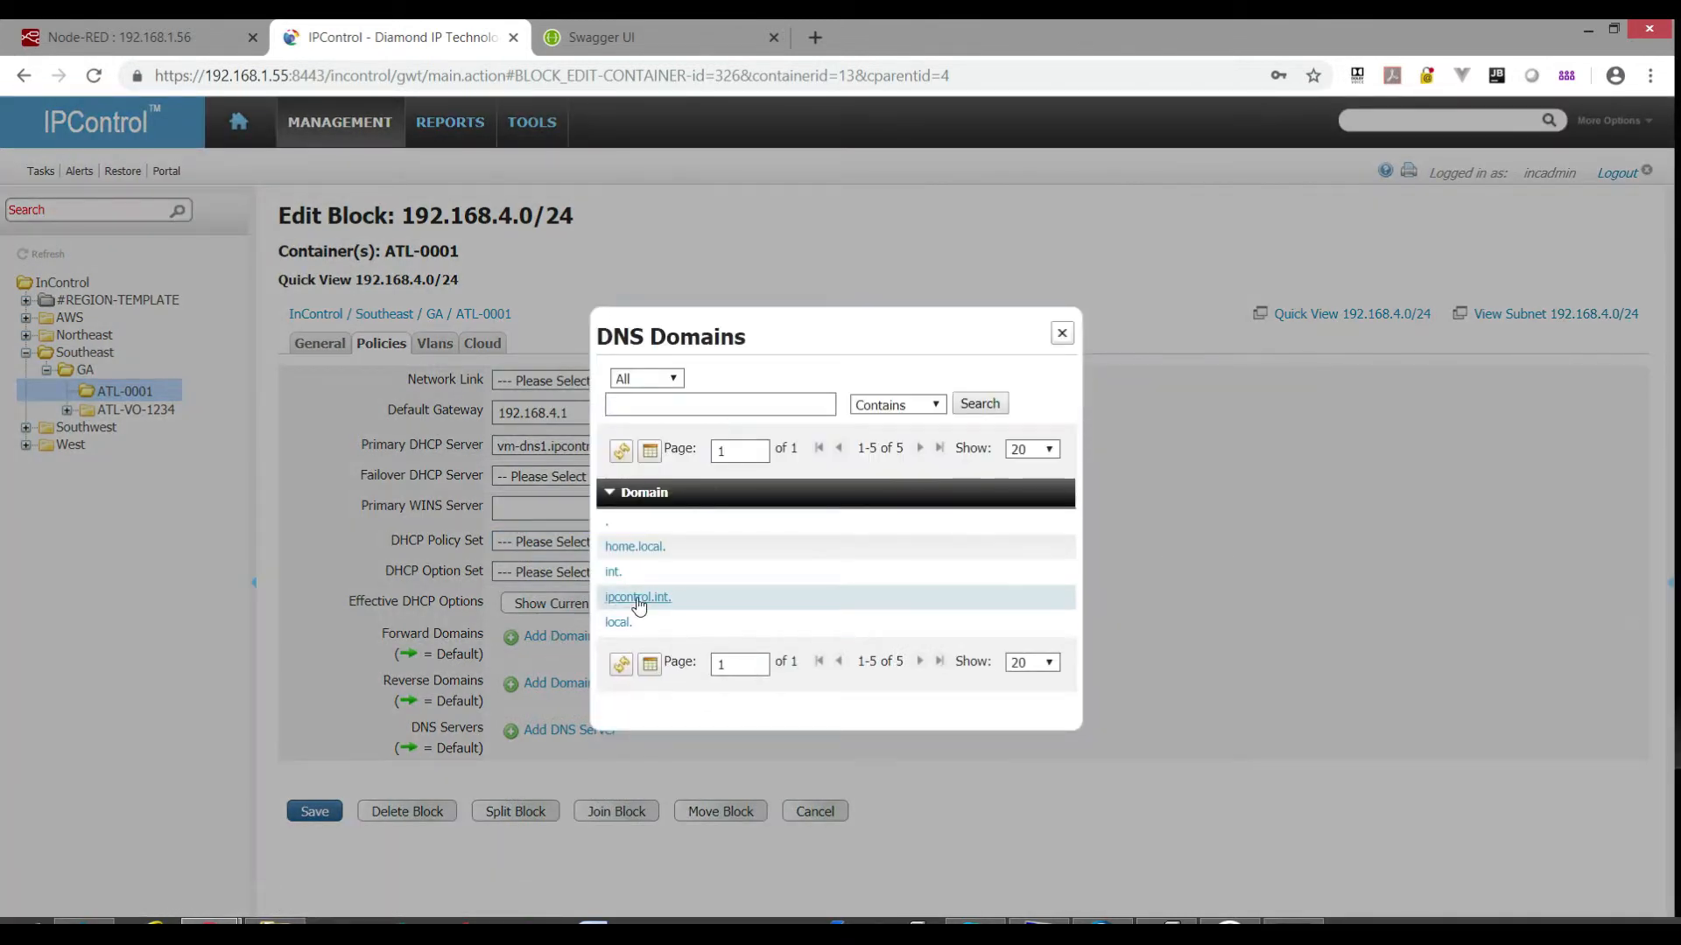
left_click(641, 595)
left_click(560, 706)
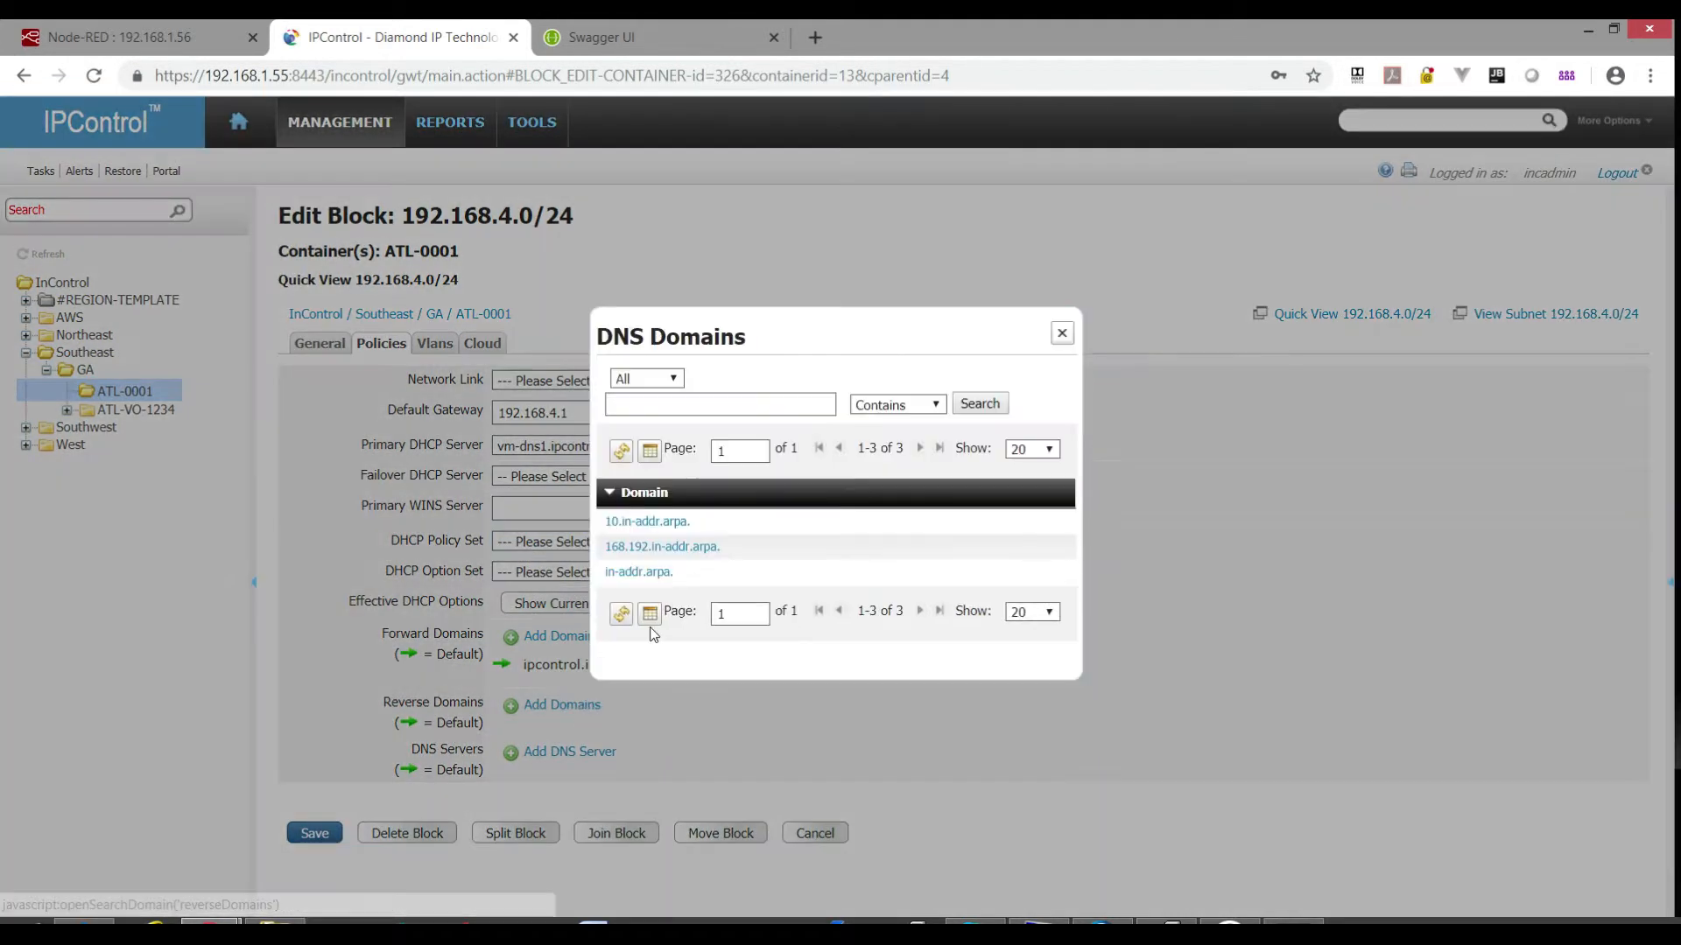
left_click(652, 545)
Add vm-dns1.ipcontrol.int as the DNS server for block 192.168.4.0/24 and save the block.
left_click(557, 776)
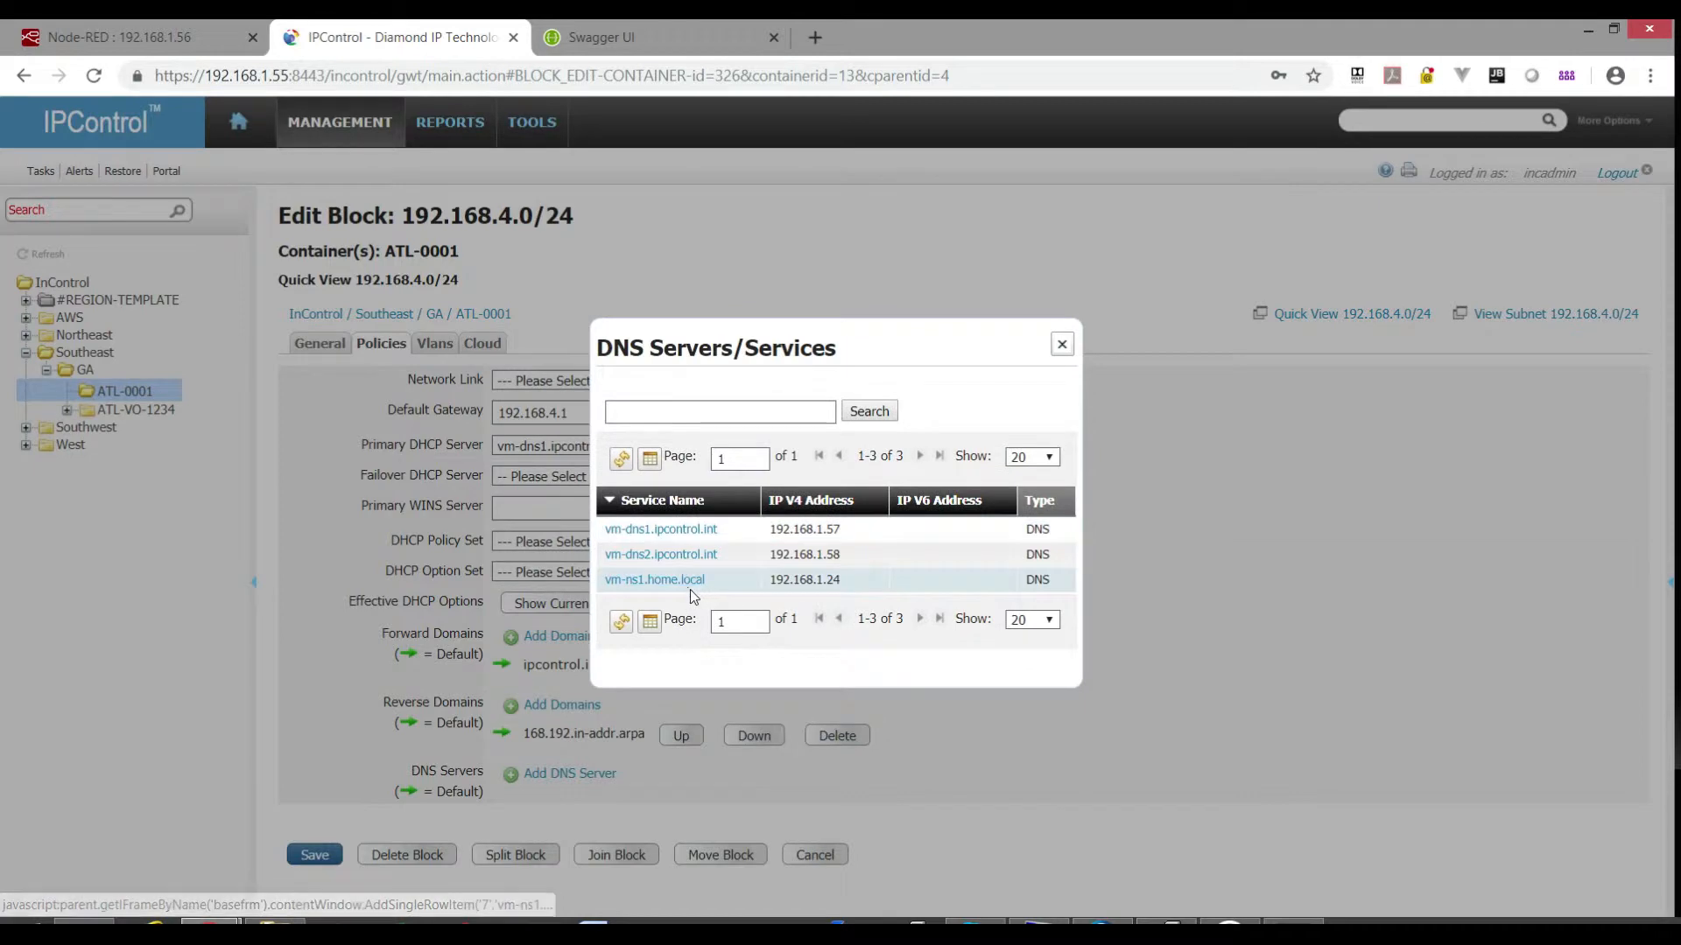
left_click(652, 530)
left_click(315, 855)
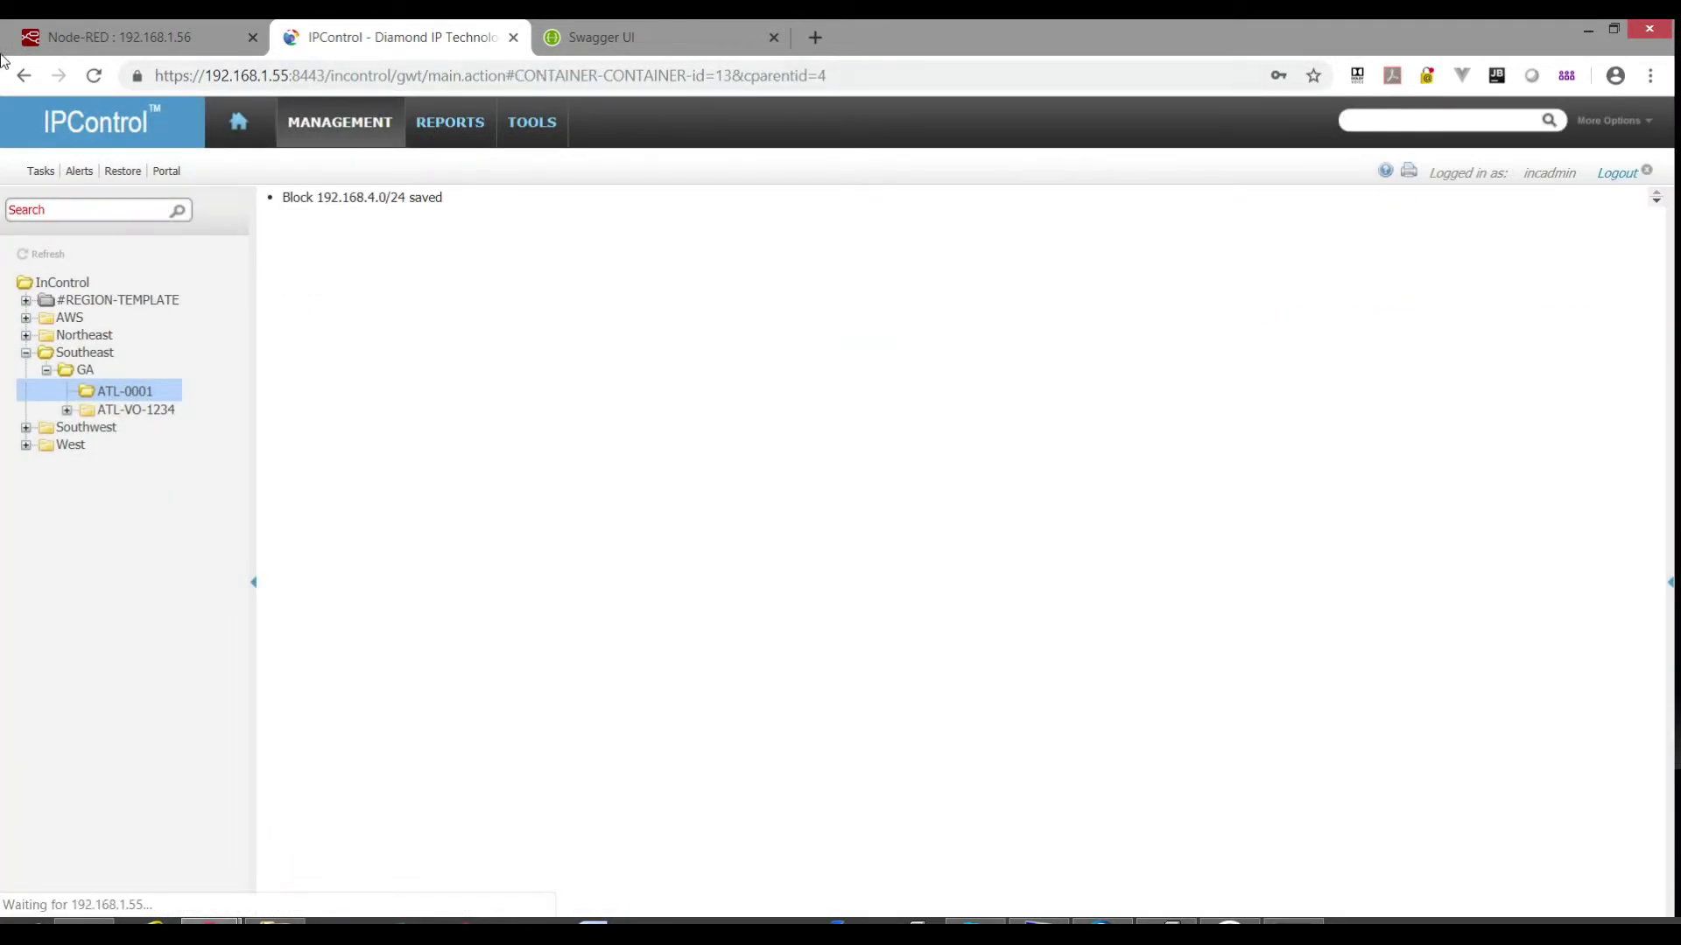
Switch to Postman and change the host in the AddIP POST request's URL to 192.168.1.56, keeping port 1880 and the /workflow/addip path.
left_click(171, 38)
left_click(1038, 926)
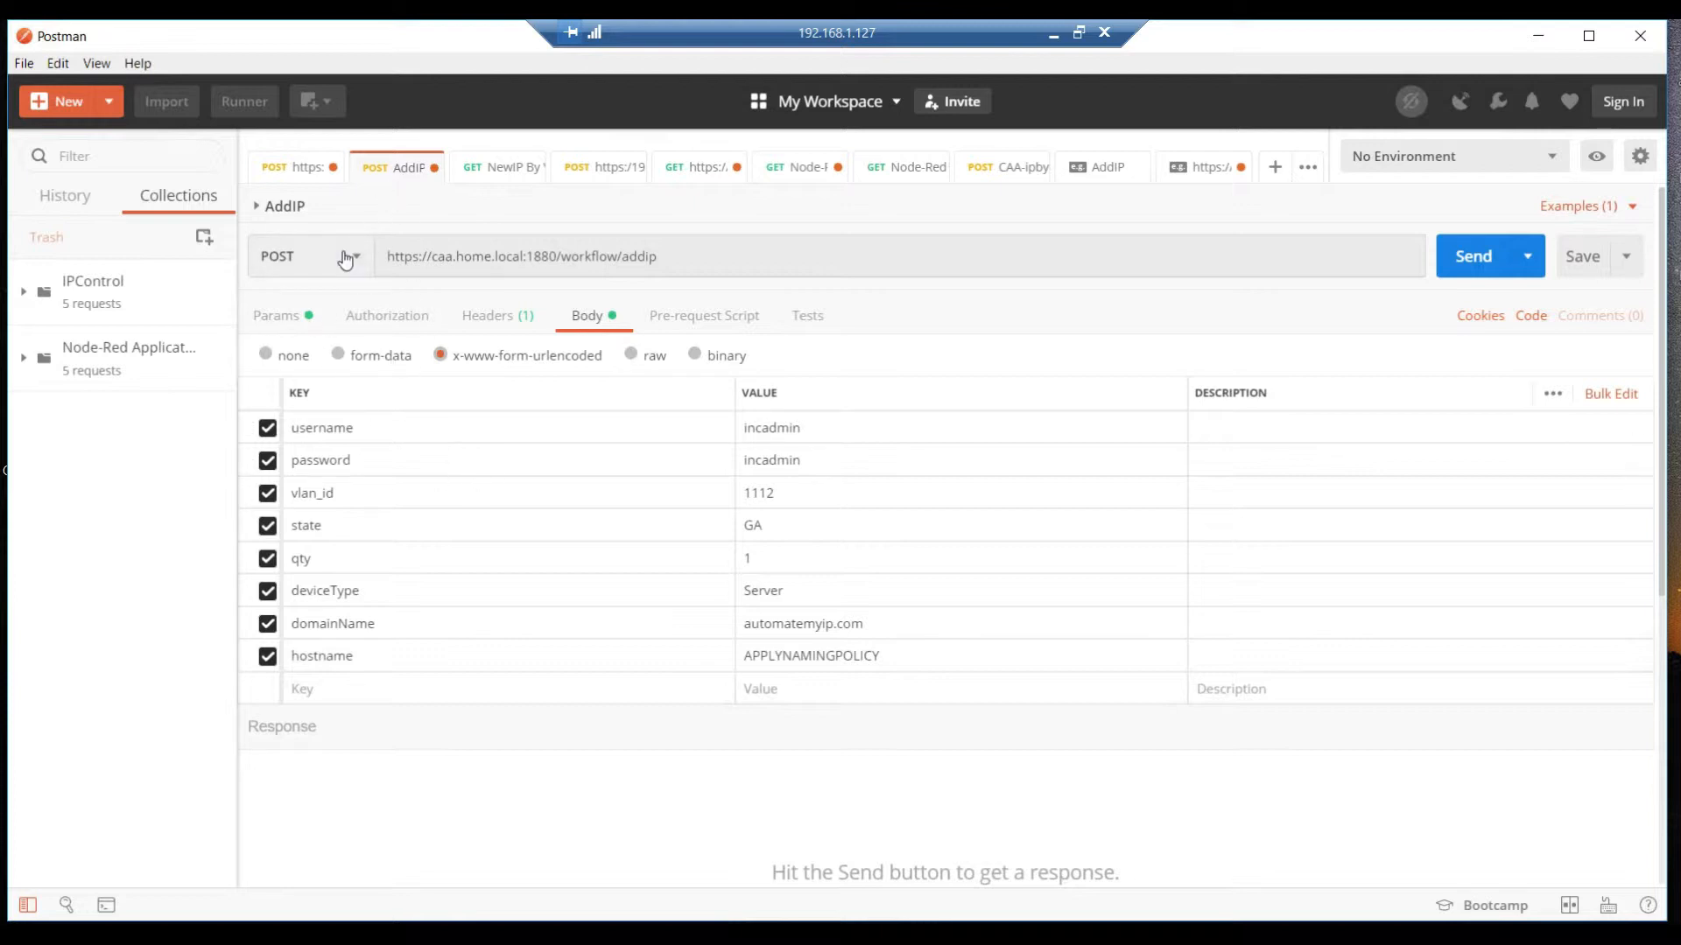
left_click(258, 206)
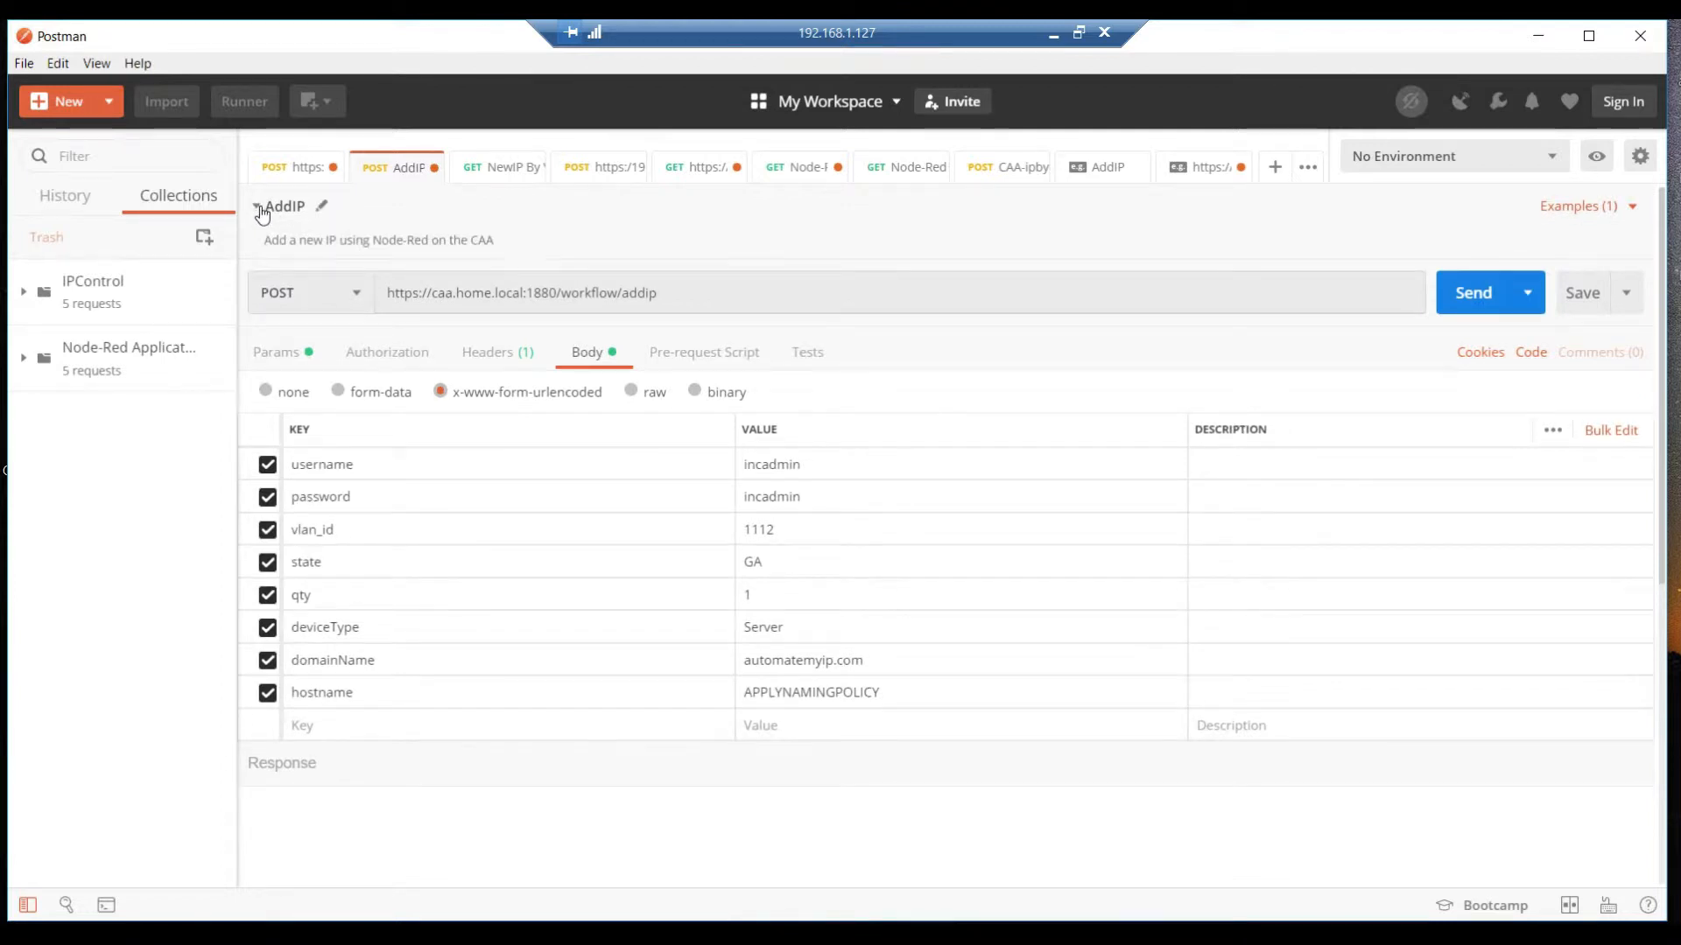
left_click(256, 207)
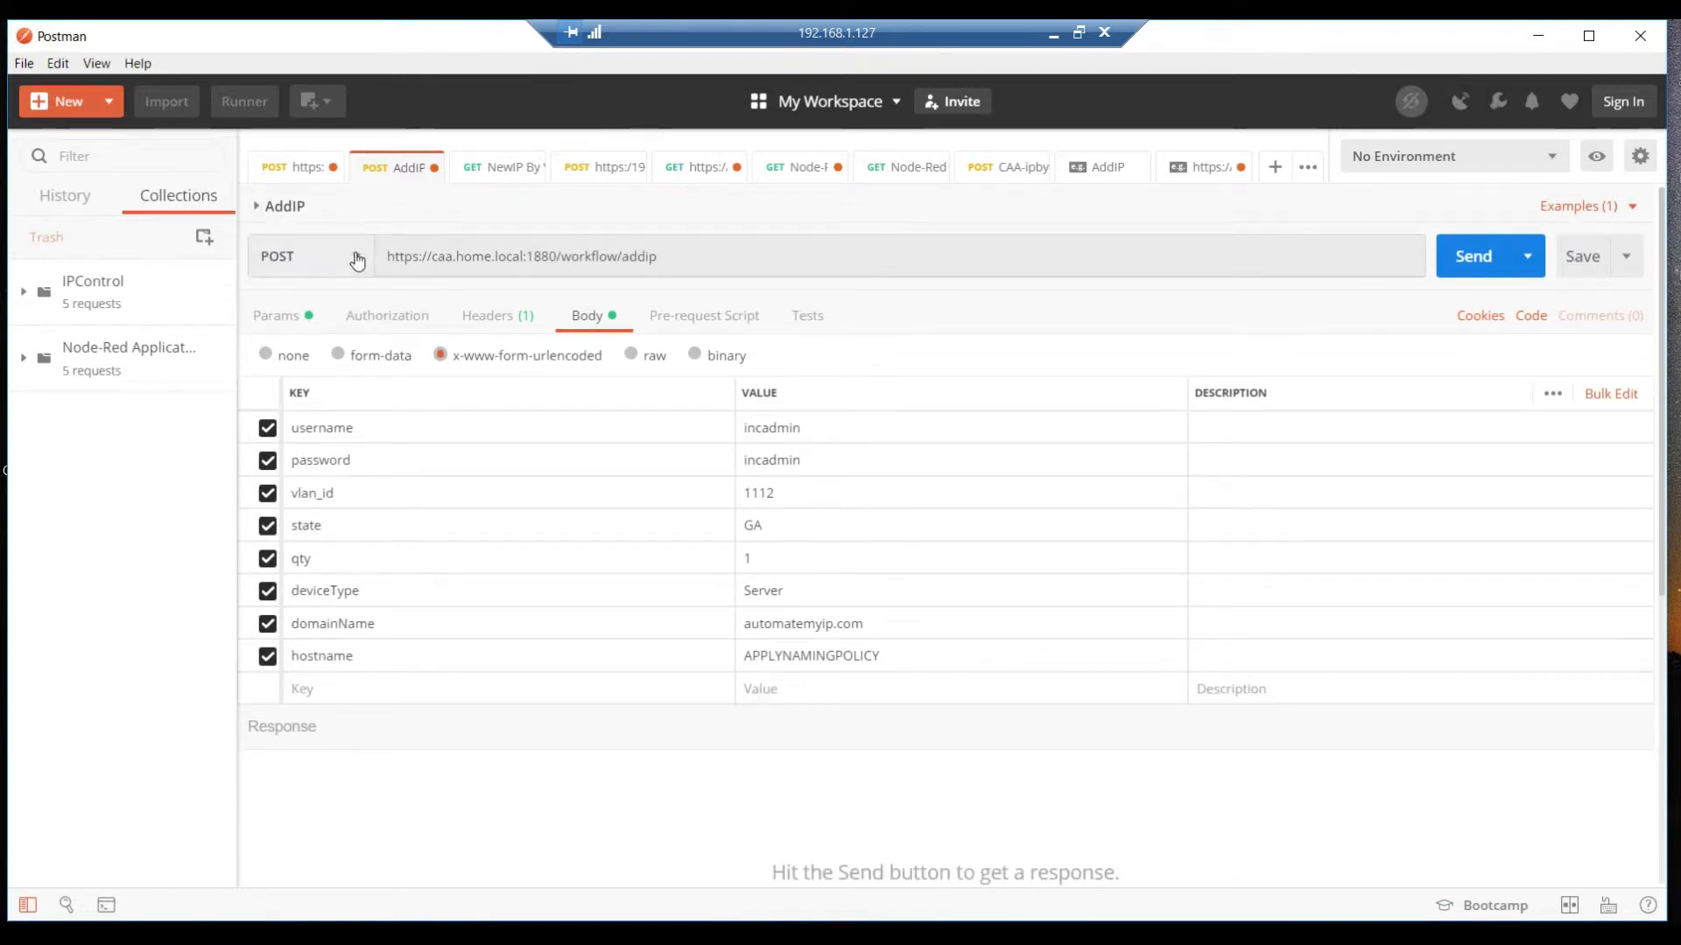
left_click(356, 260)
left_click(676, 262)
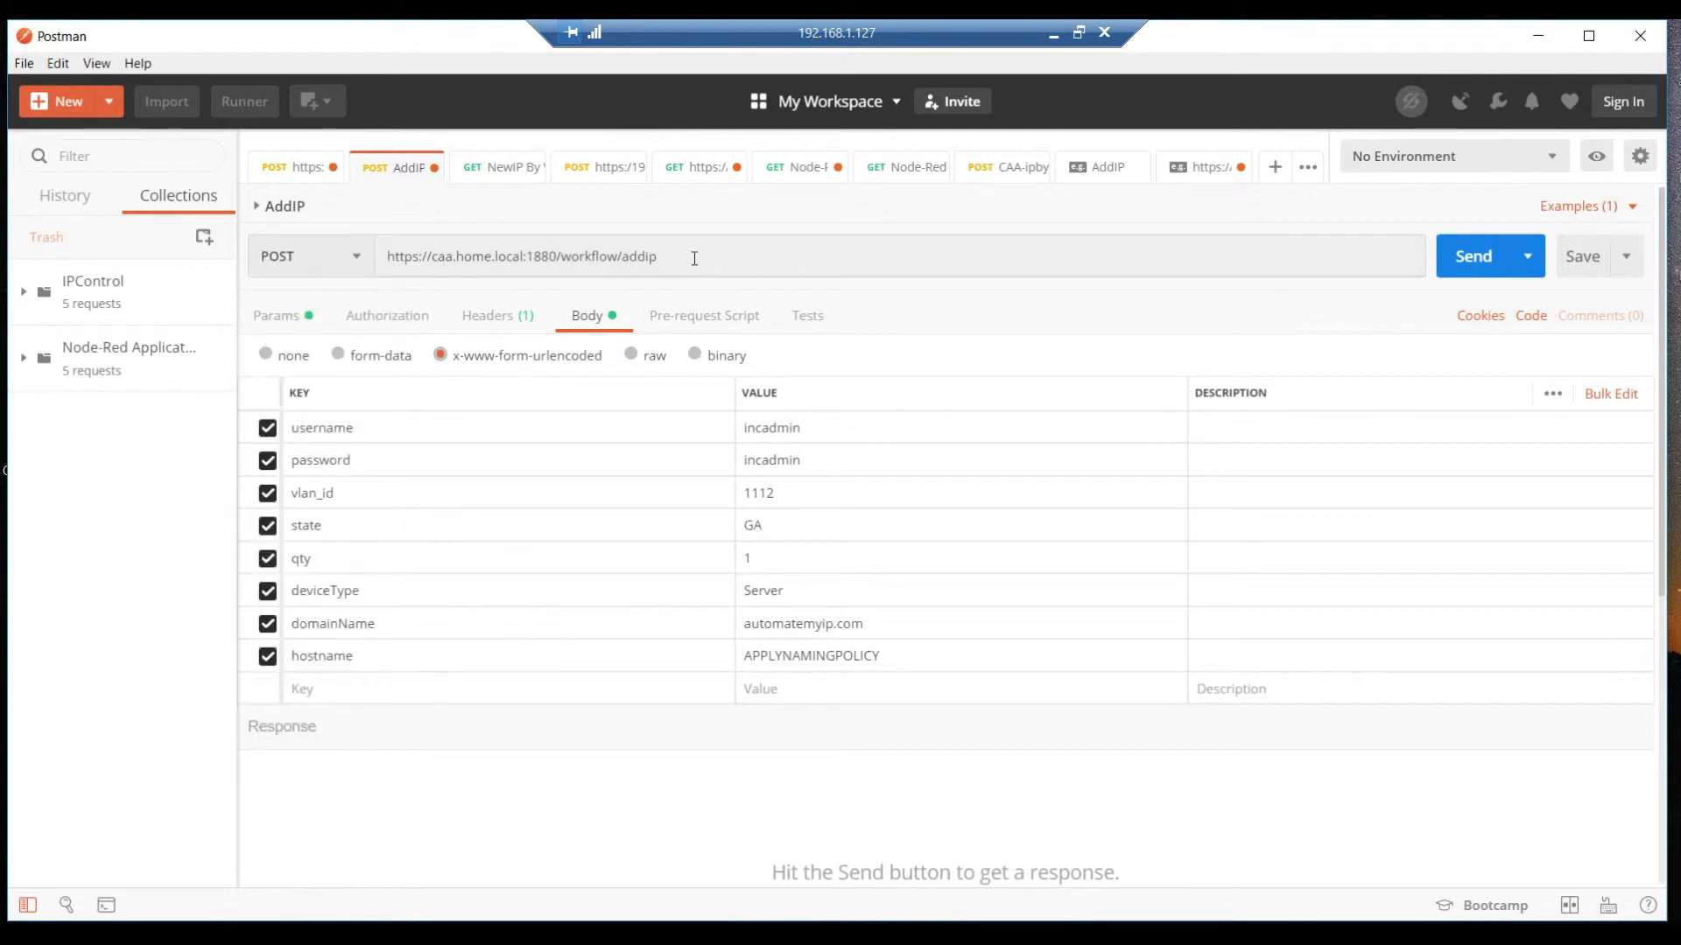
left_click(694, 259)
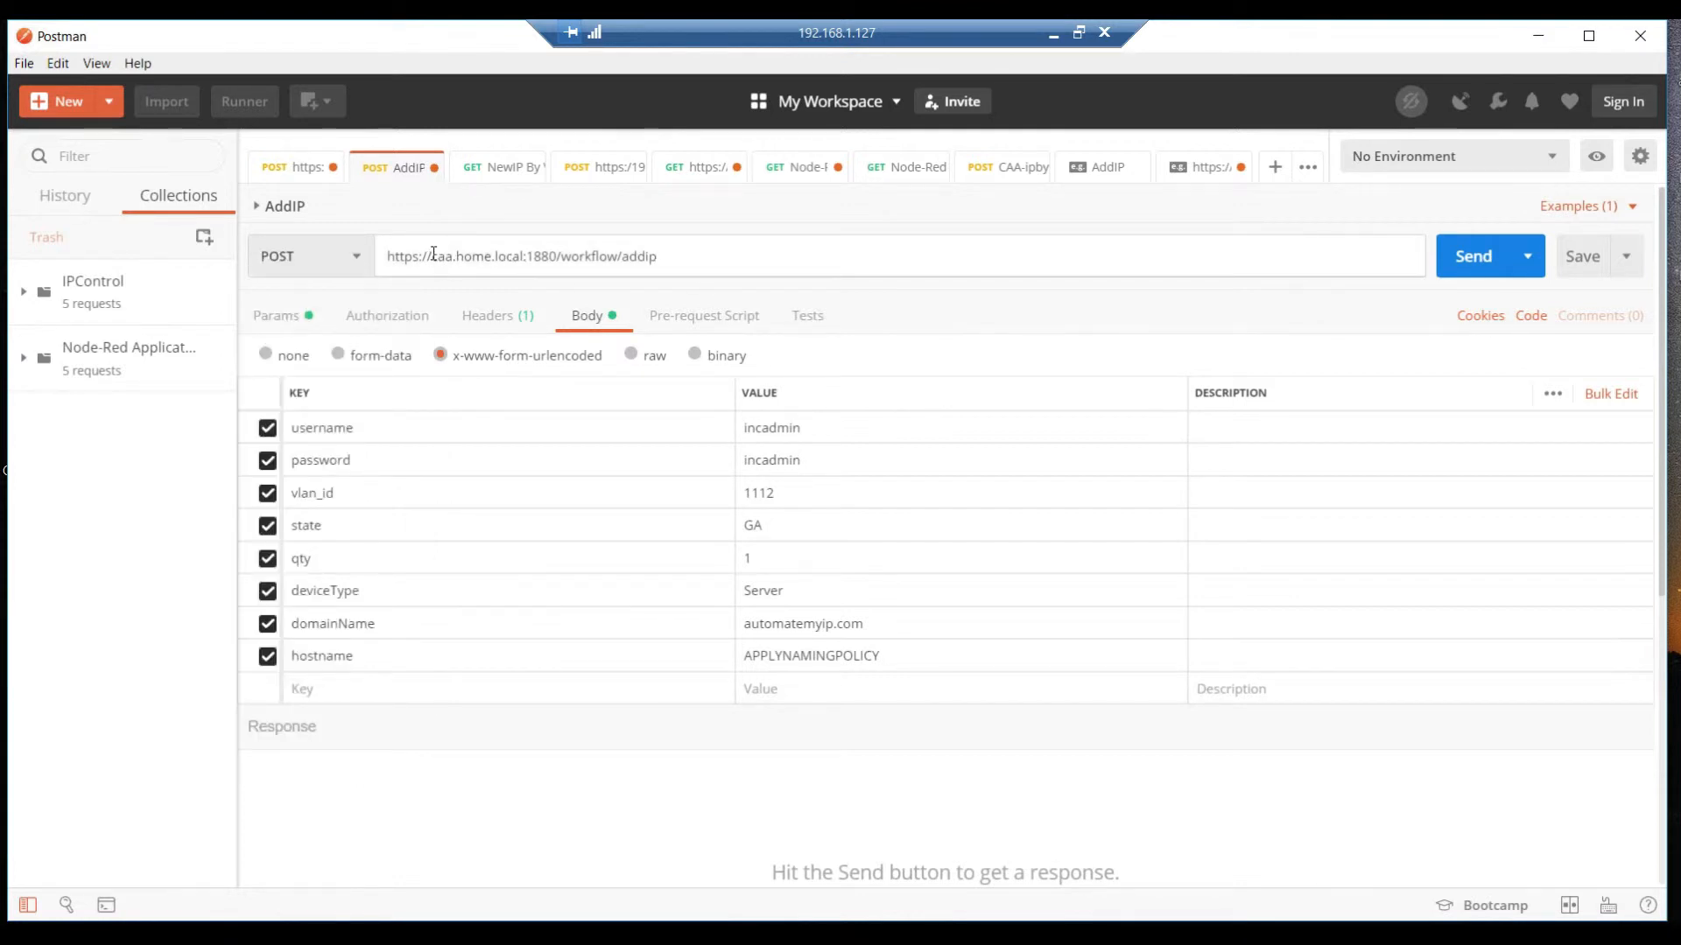
left_click_drag(432, 257, 521, 256)
type("192.168.1.56")
key("Delete")
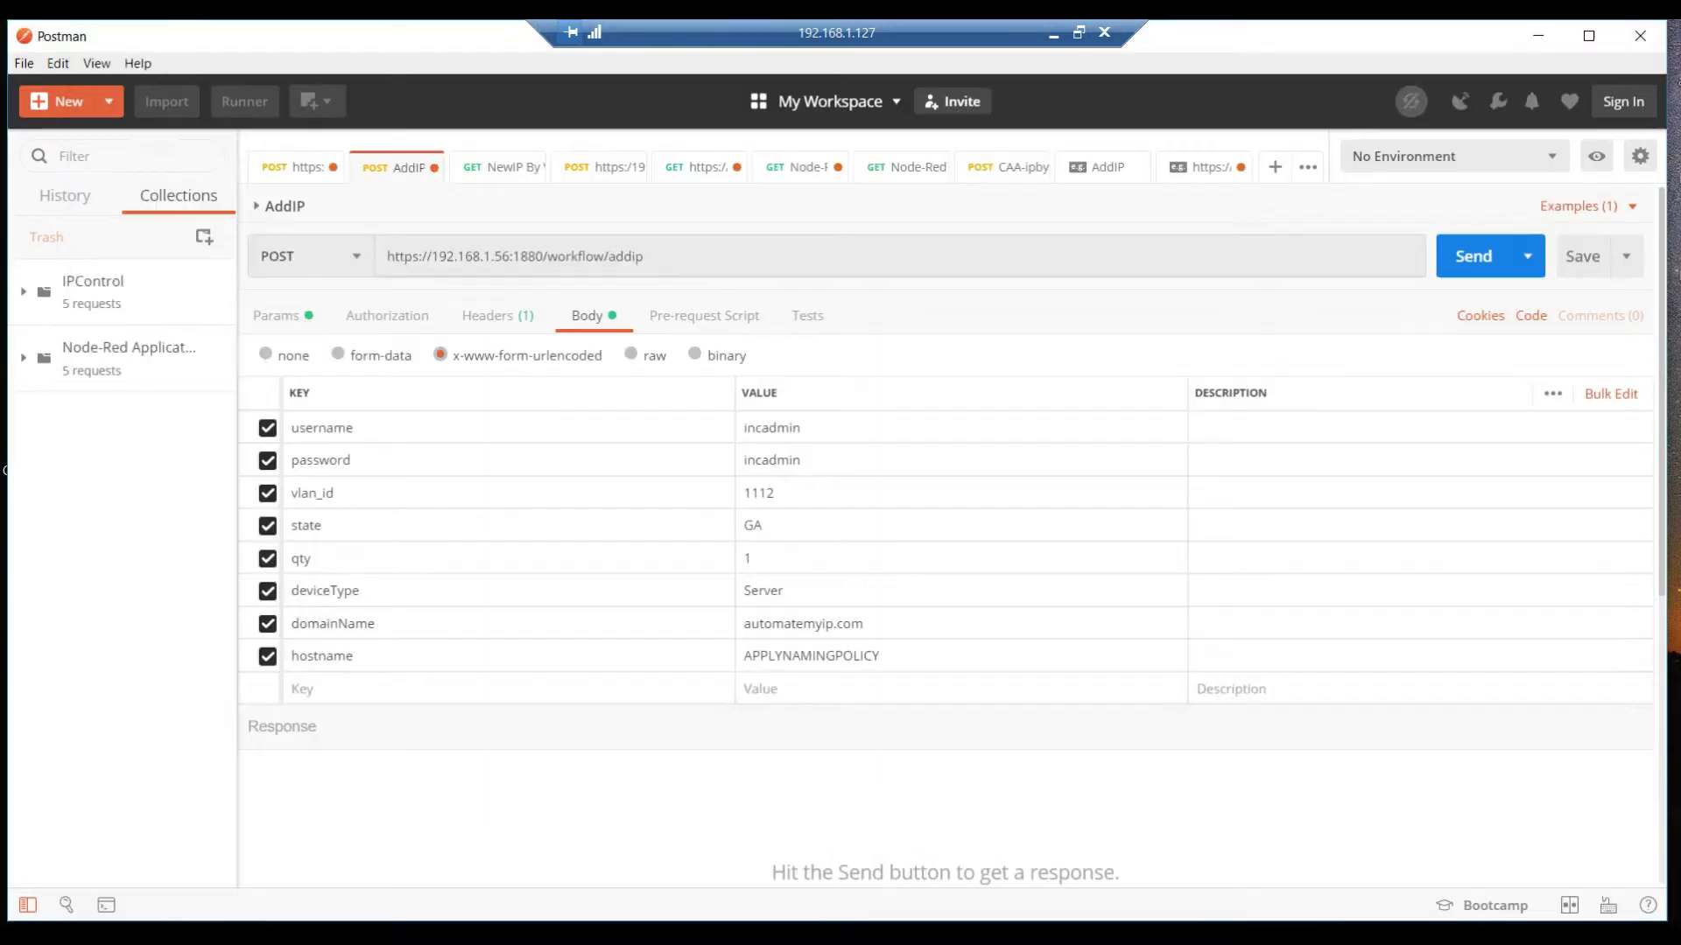
Set the AddIP request's authorization type to Basic Auth and update its headers with a request preview.
left_click(274, 322)
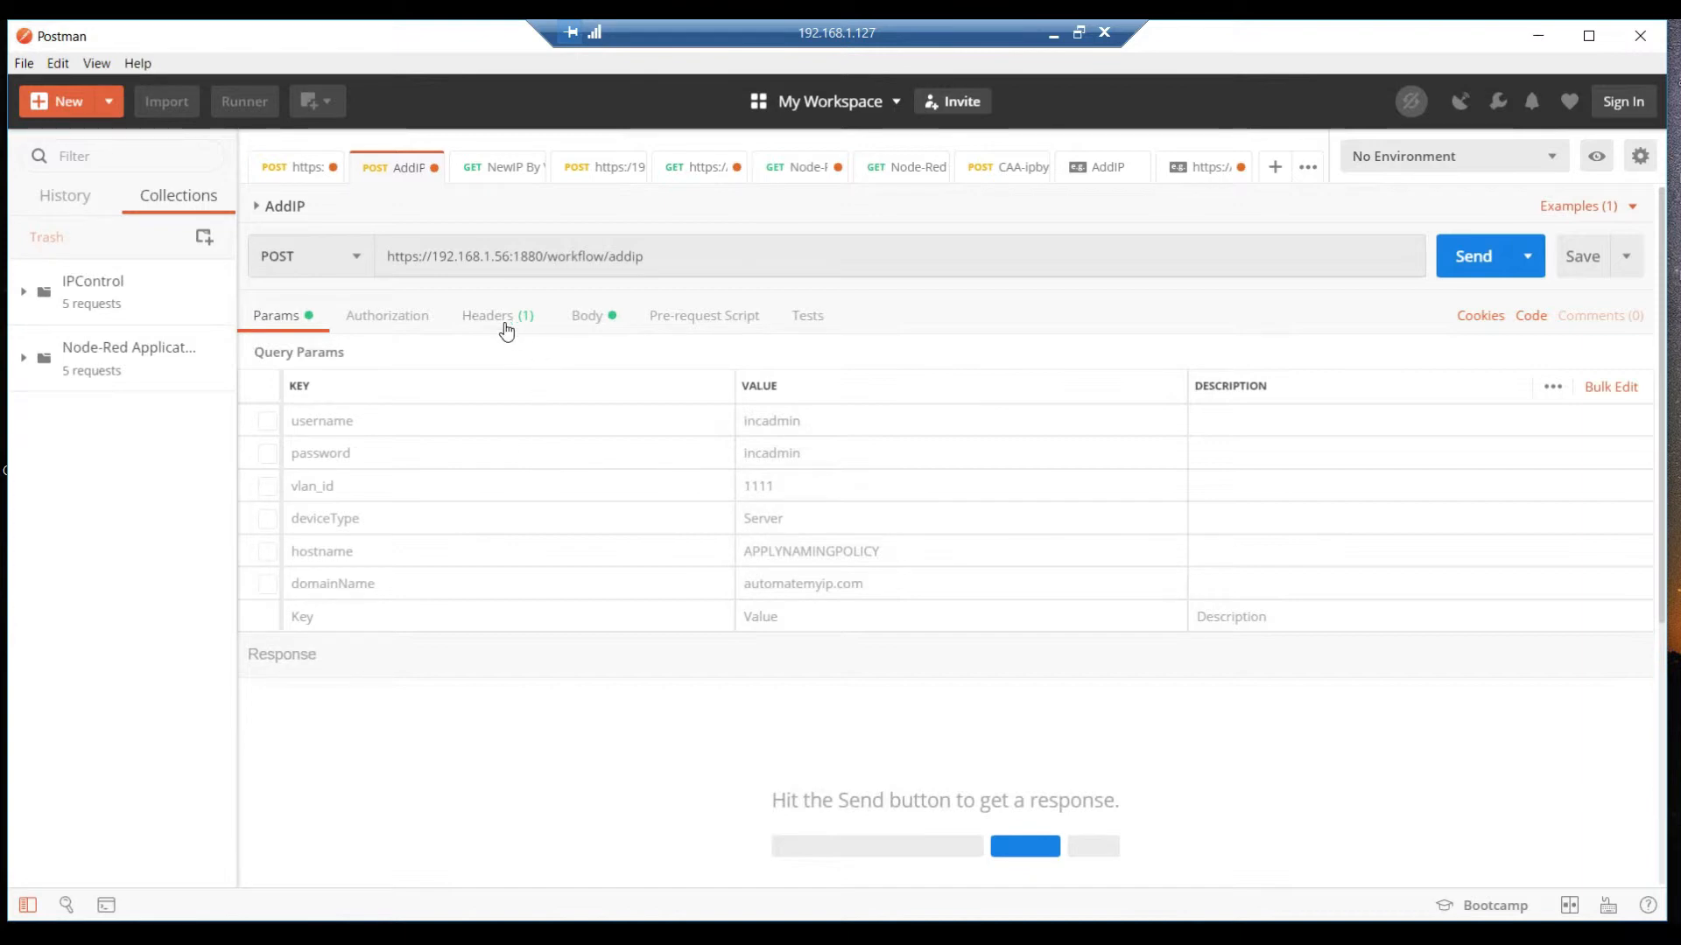
left_click(588, 317)
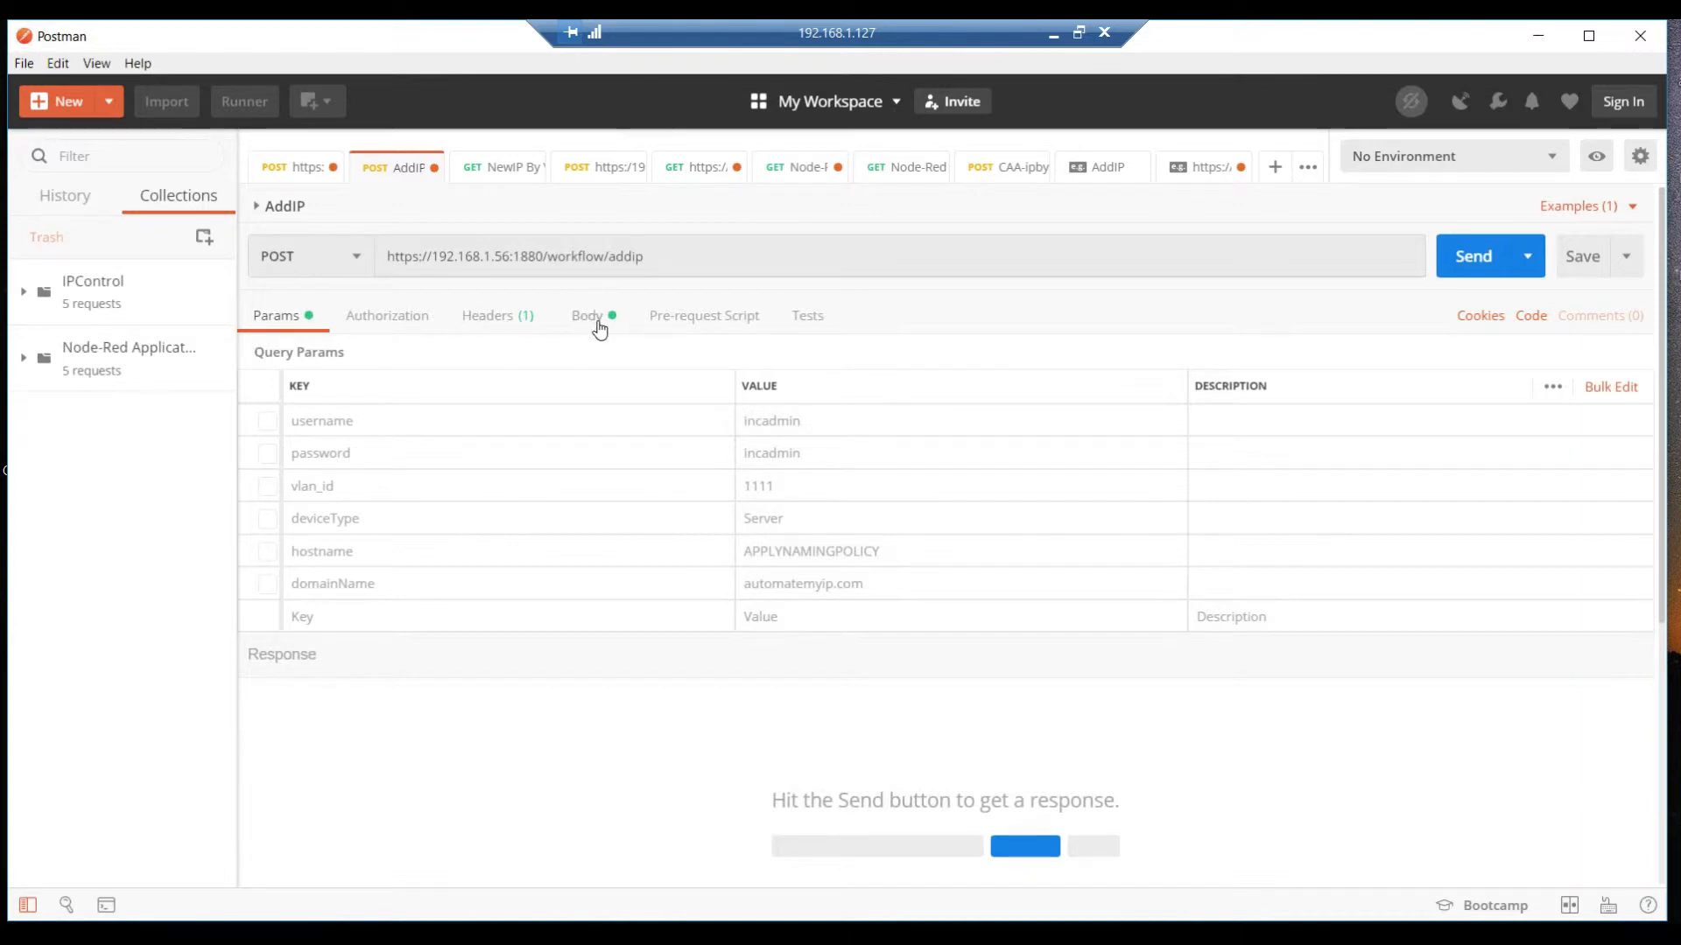
left_click(274, 317)
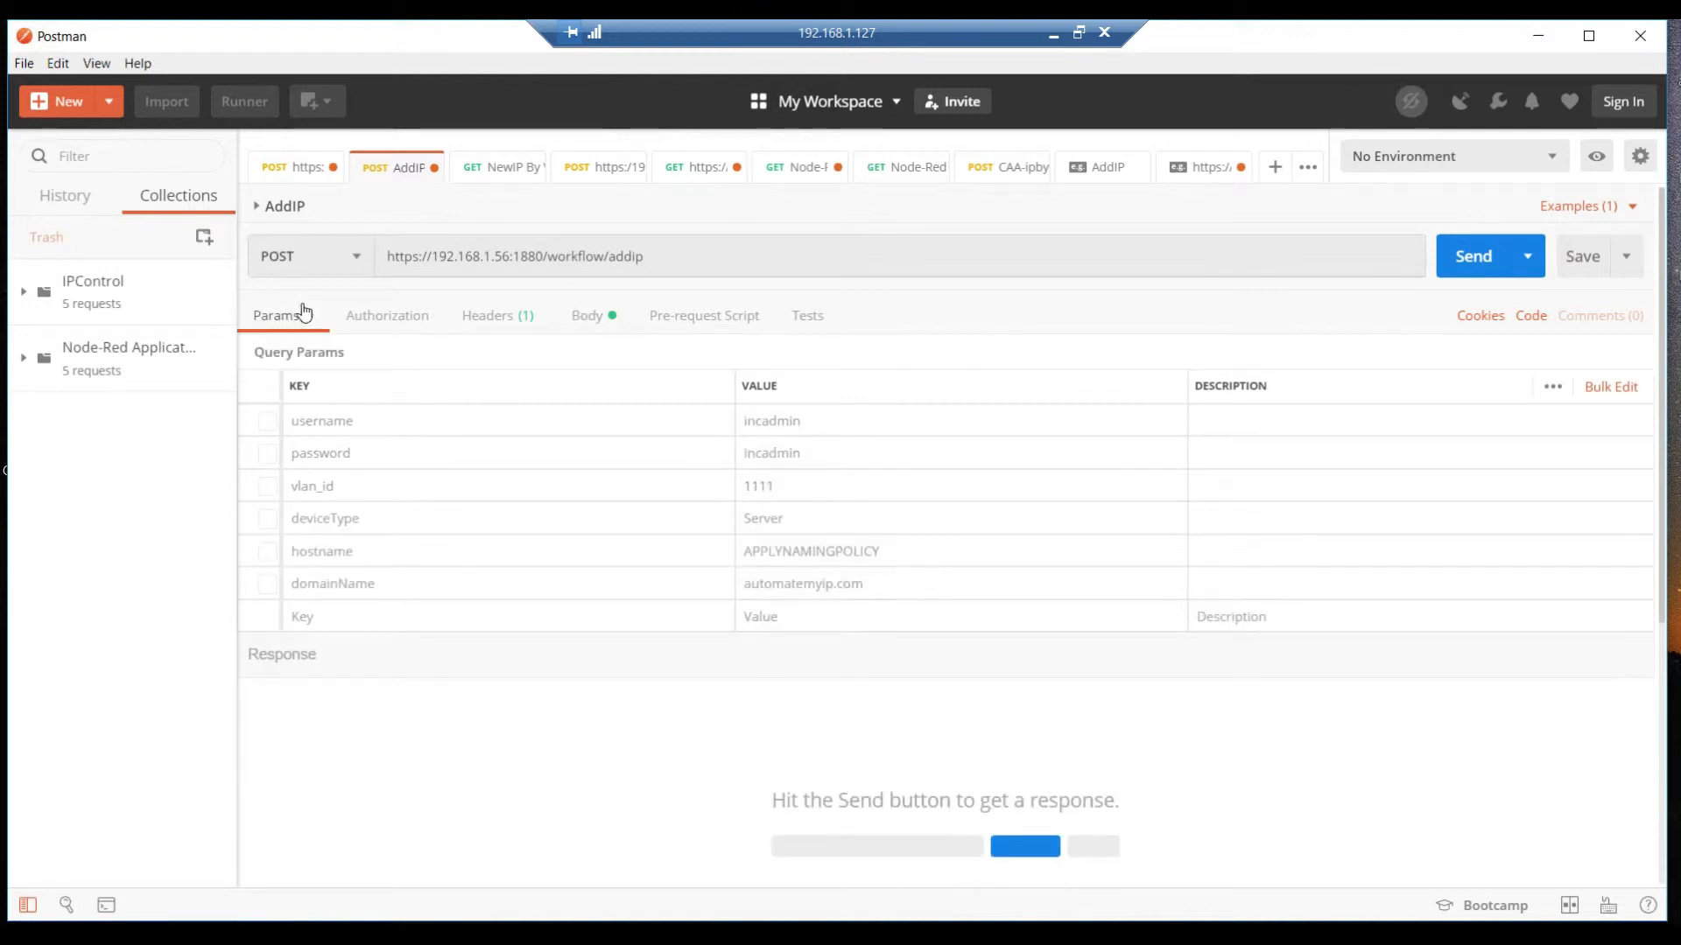
left_click(406, 316)
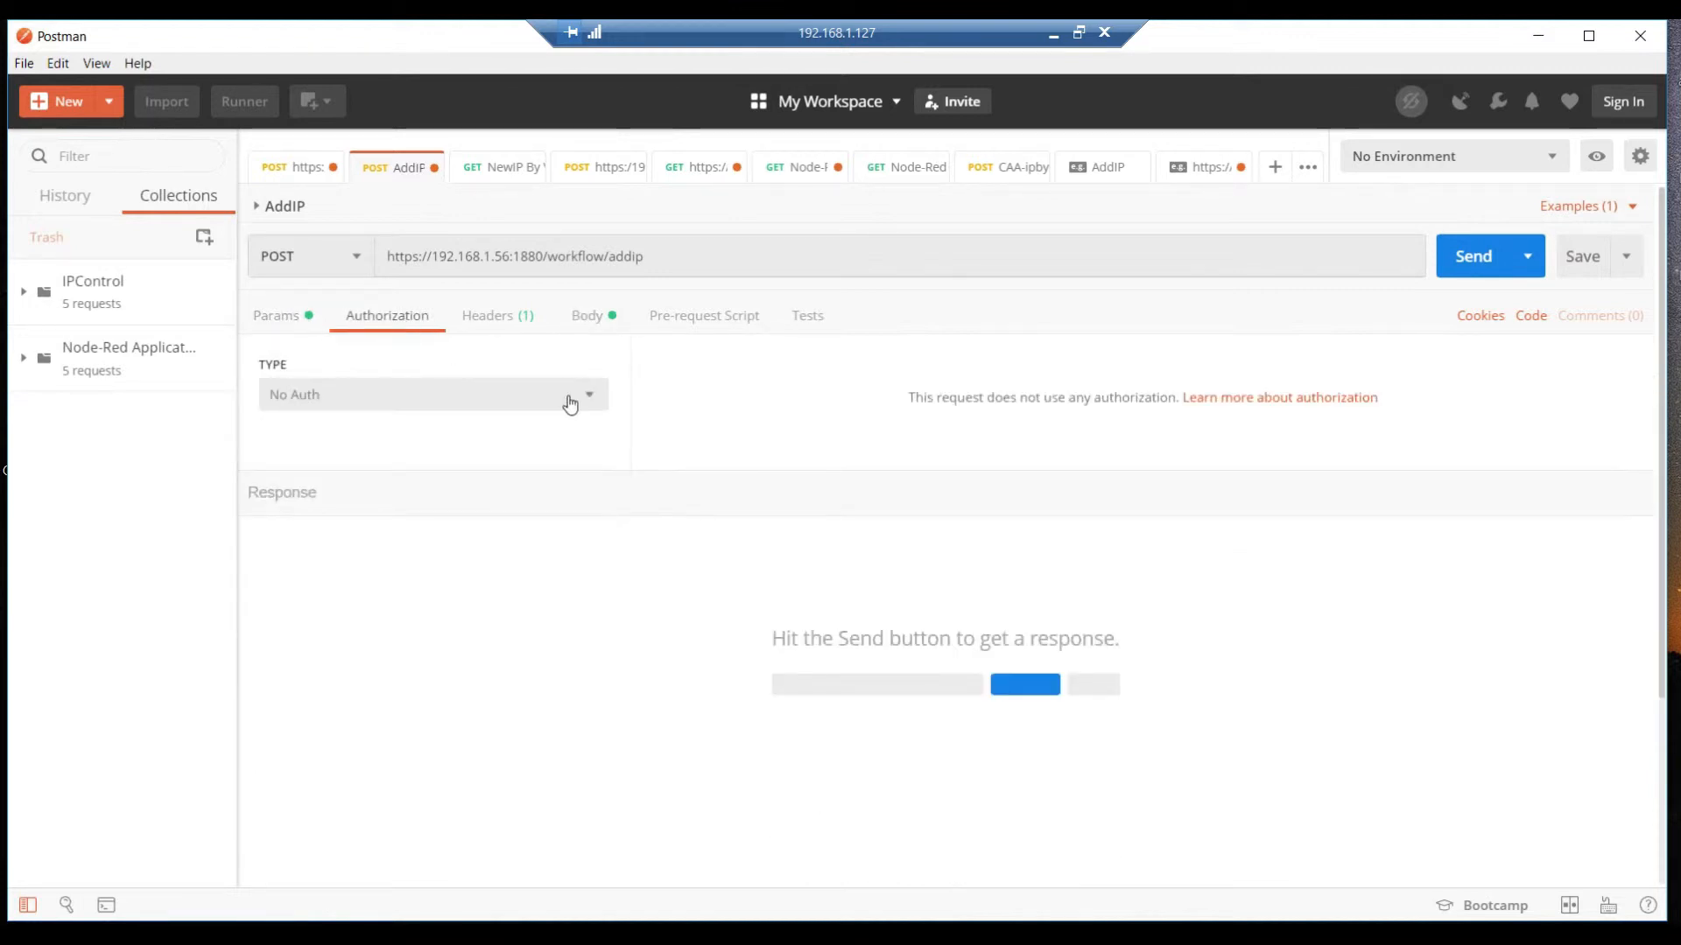
left_click(599, 395)
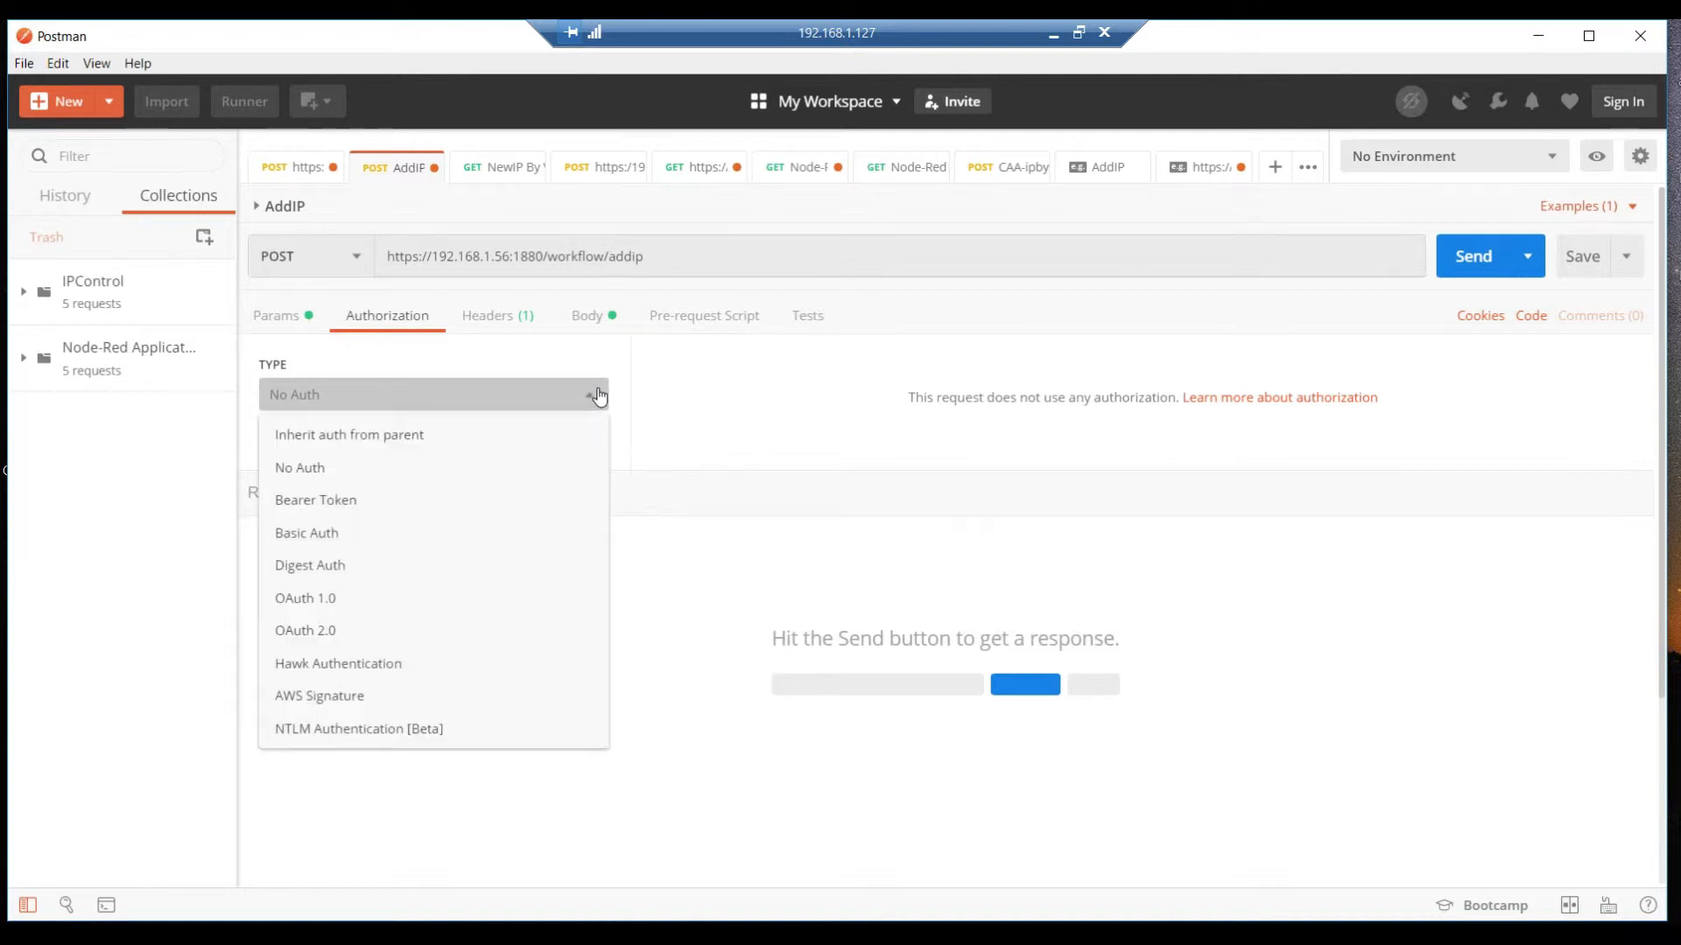
left_click(341, 543)
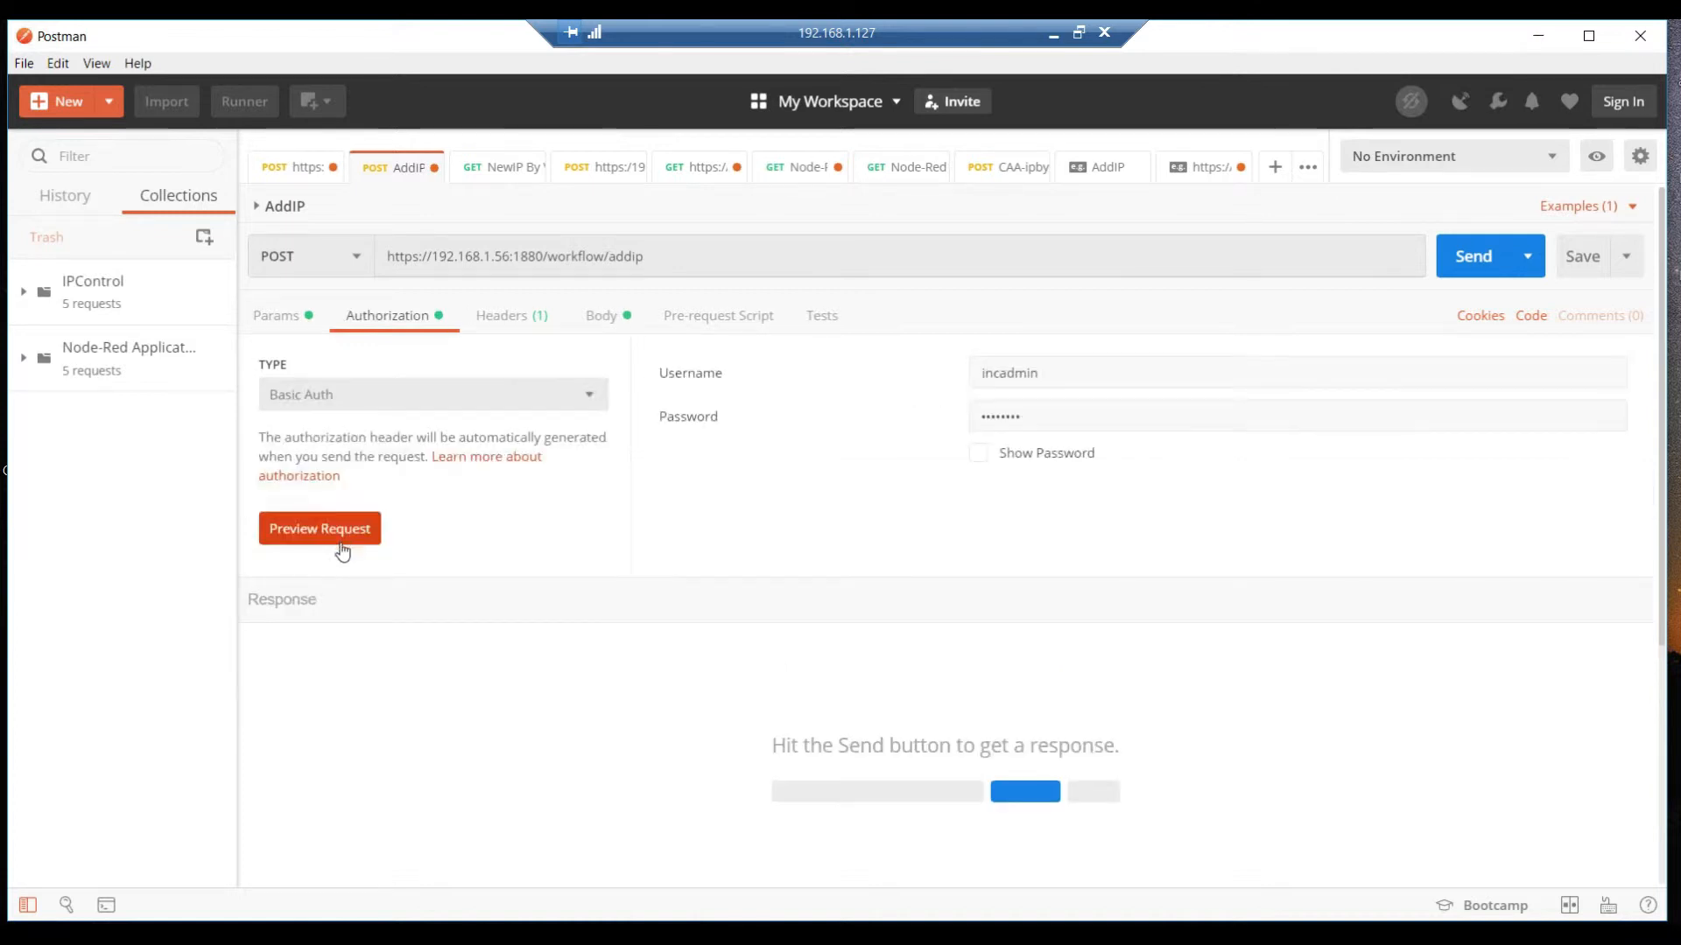
left_click(1067, 371)
left_click(1070, 415)
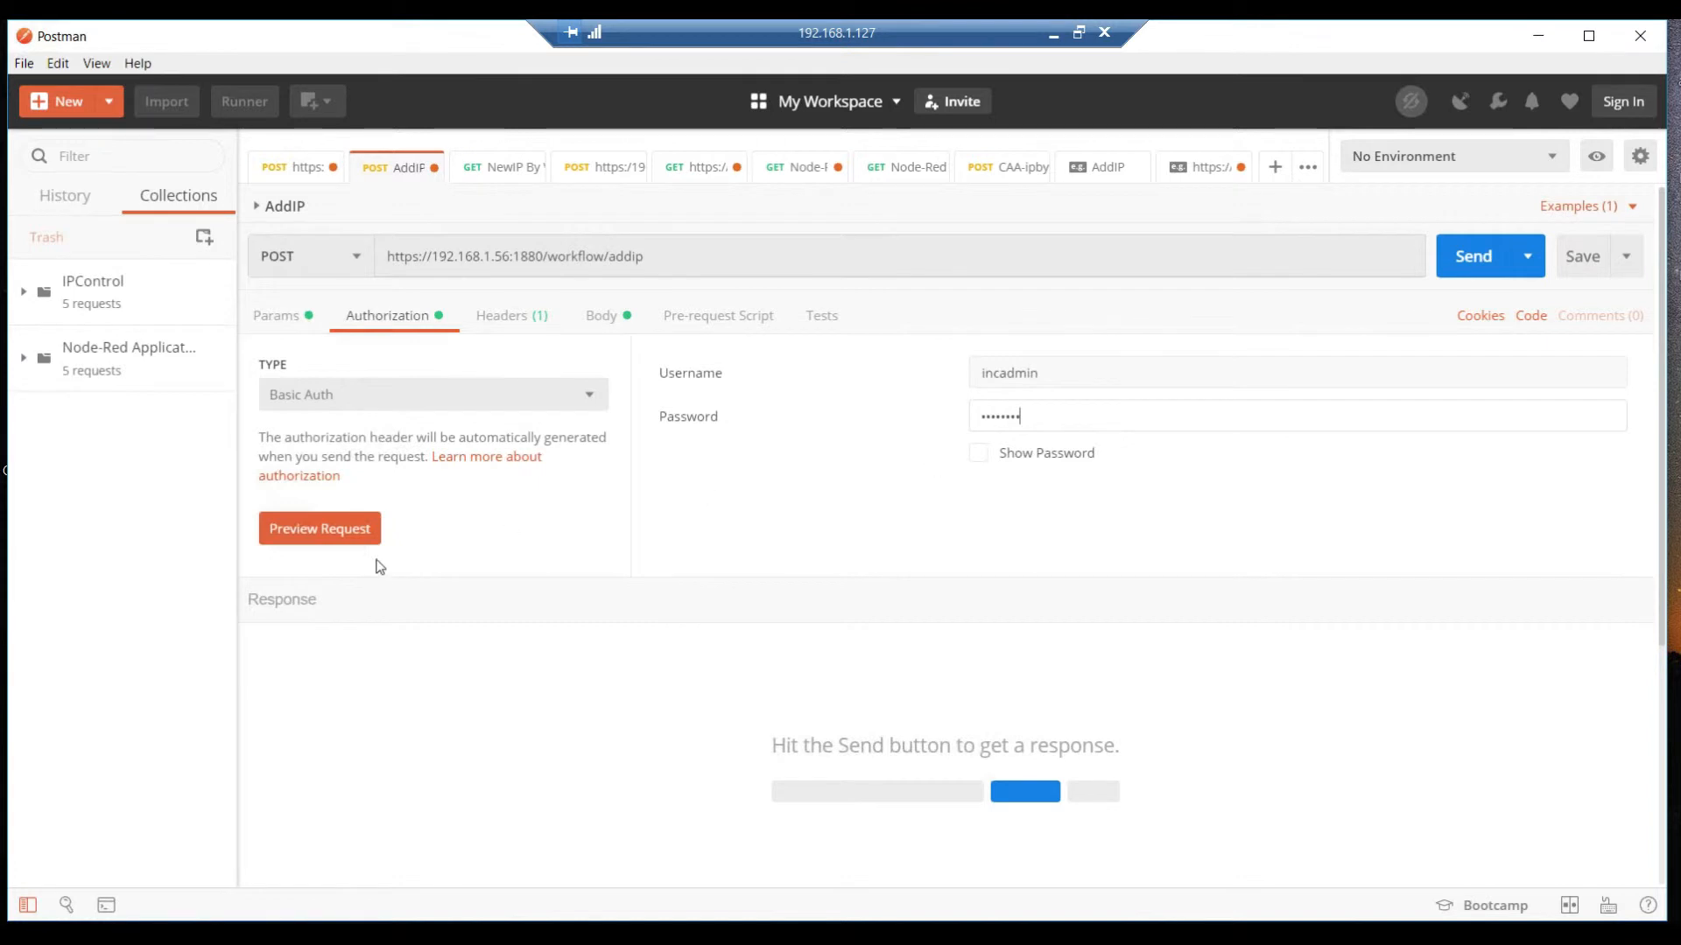
left_click(340, 538)
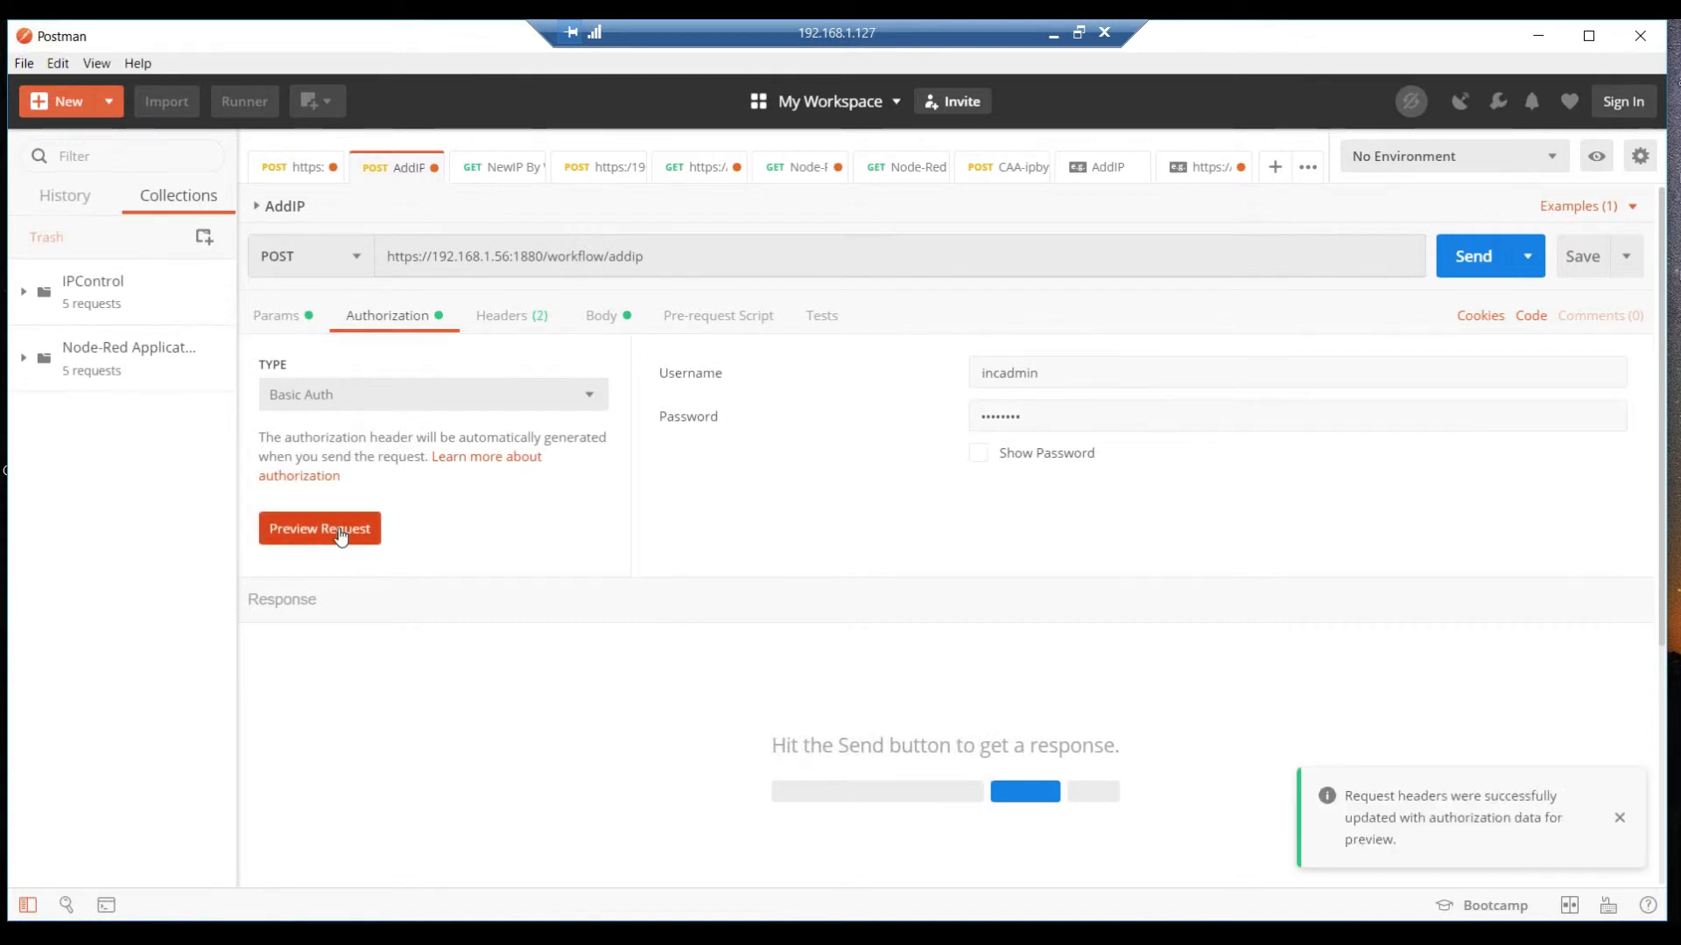
Examine the request's Authorization and Content-Type headers, and review the body parameters as bulk text.
left_click(519, 317)
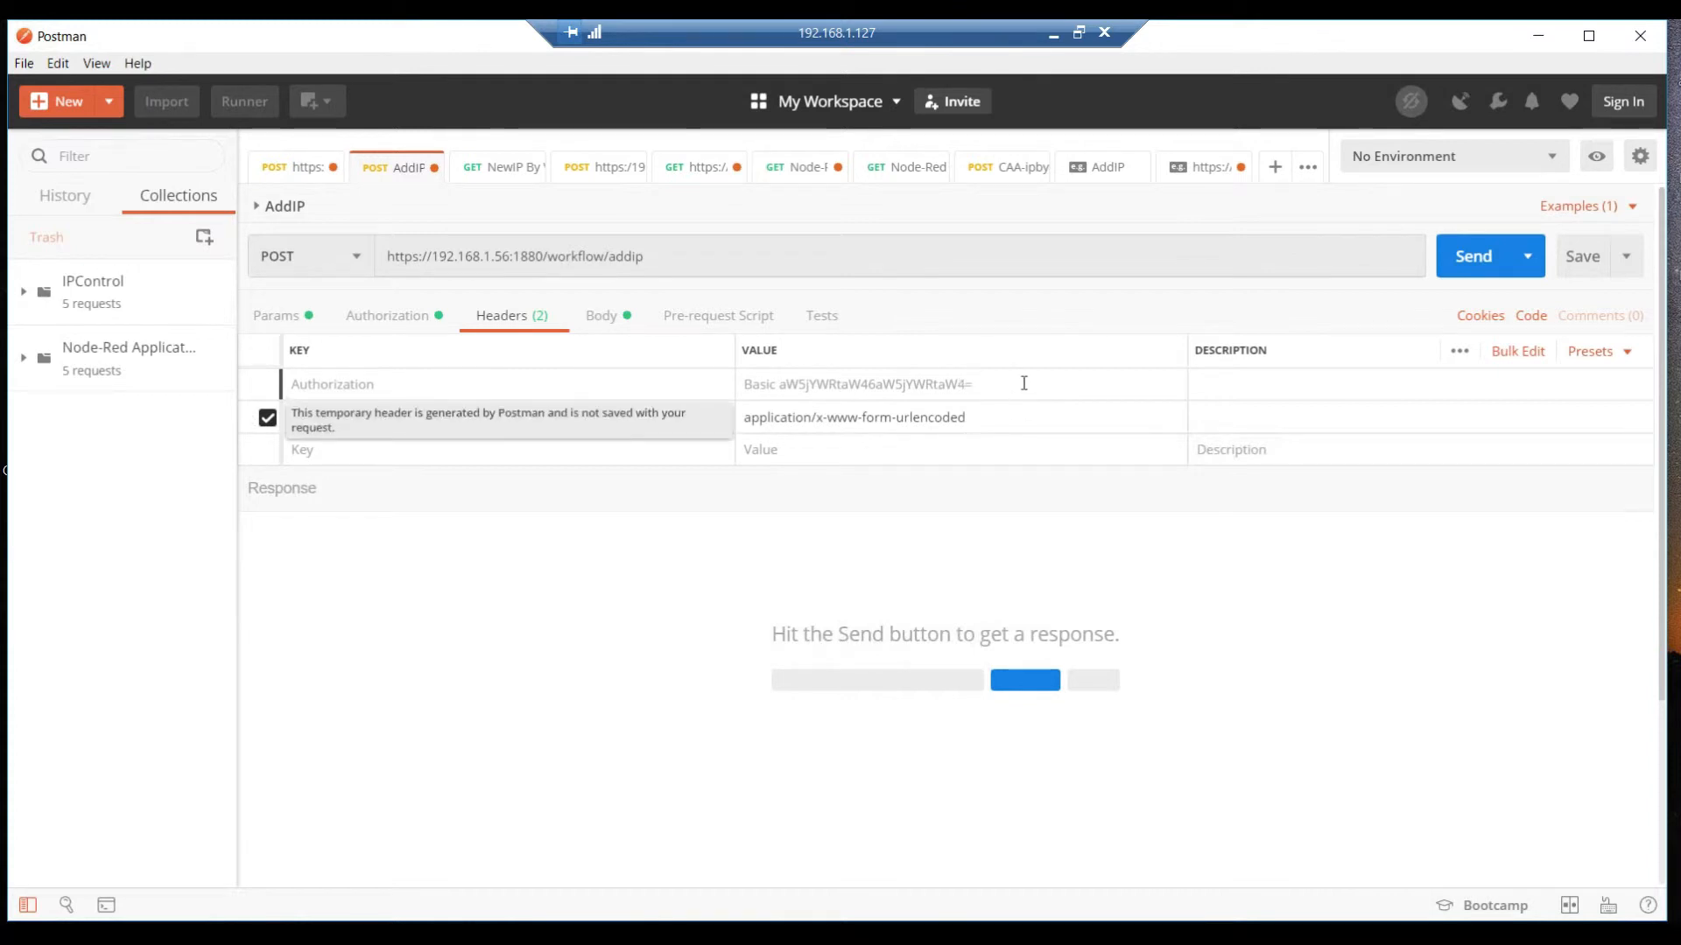
left_click(401, 317)
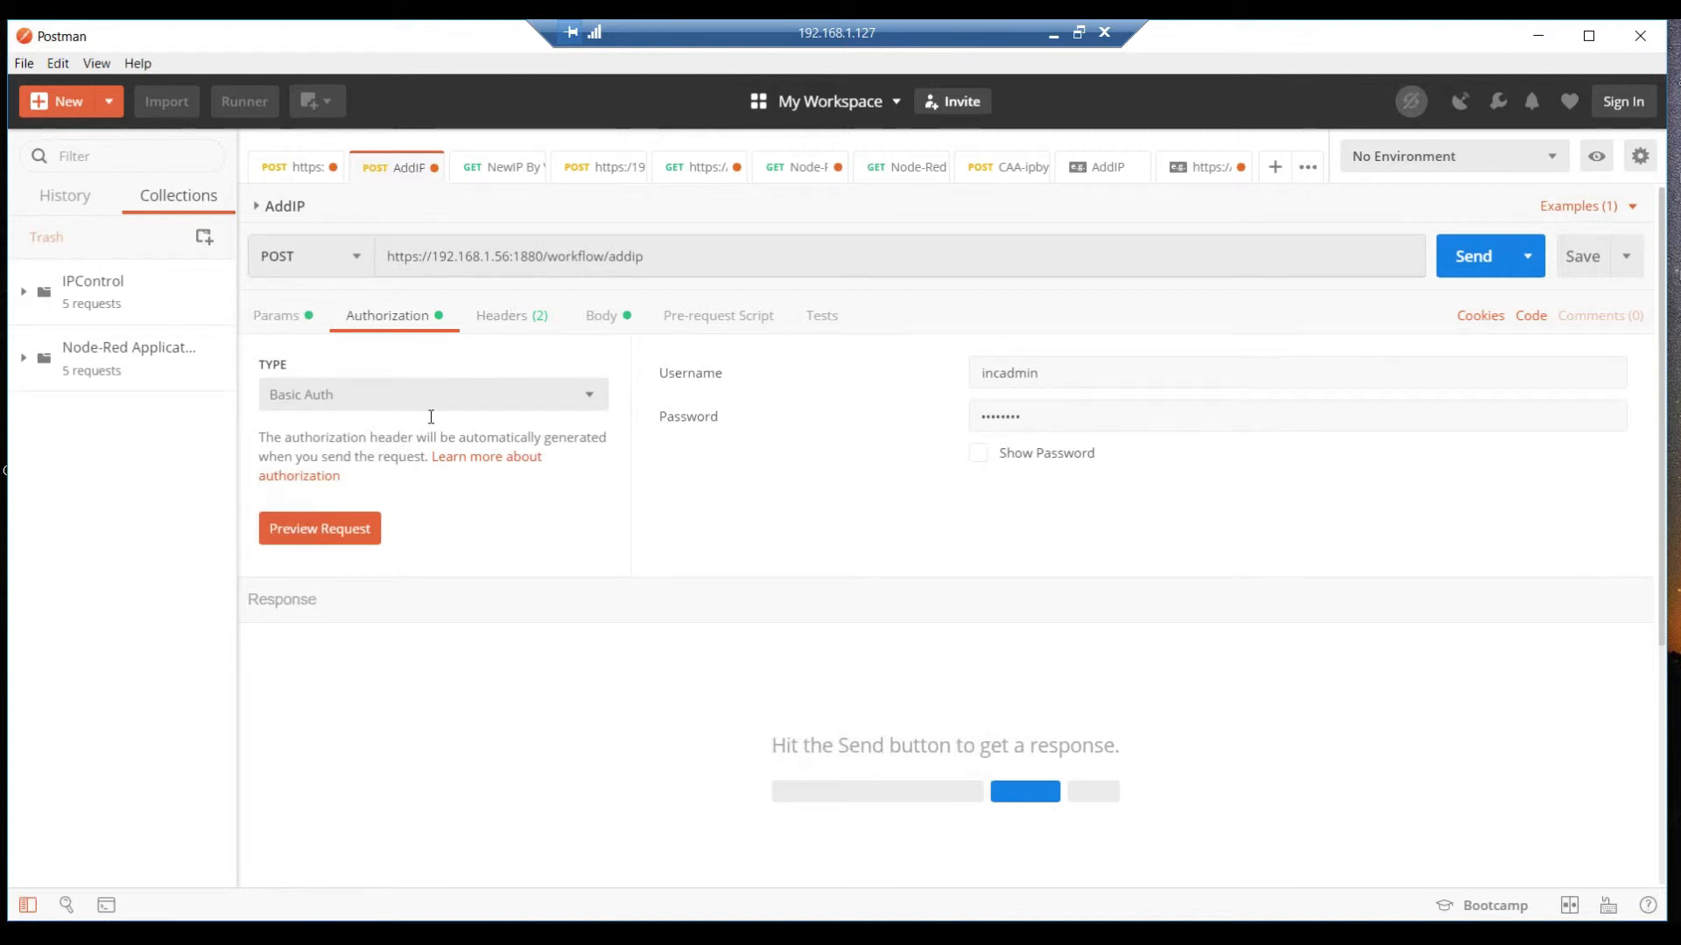
left_click(511, 315)
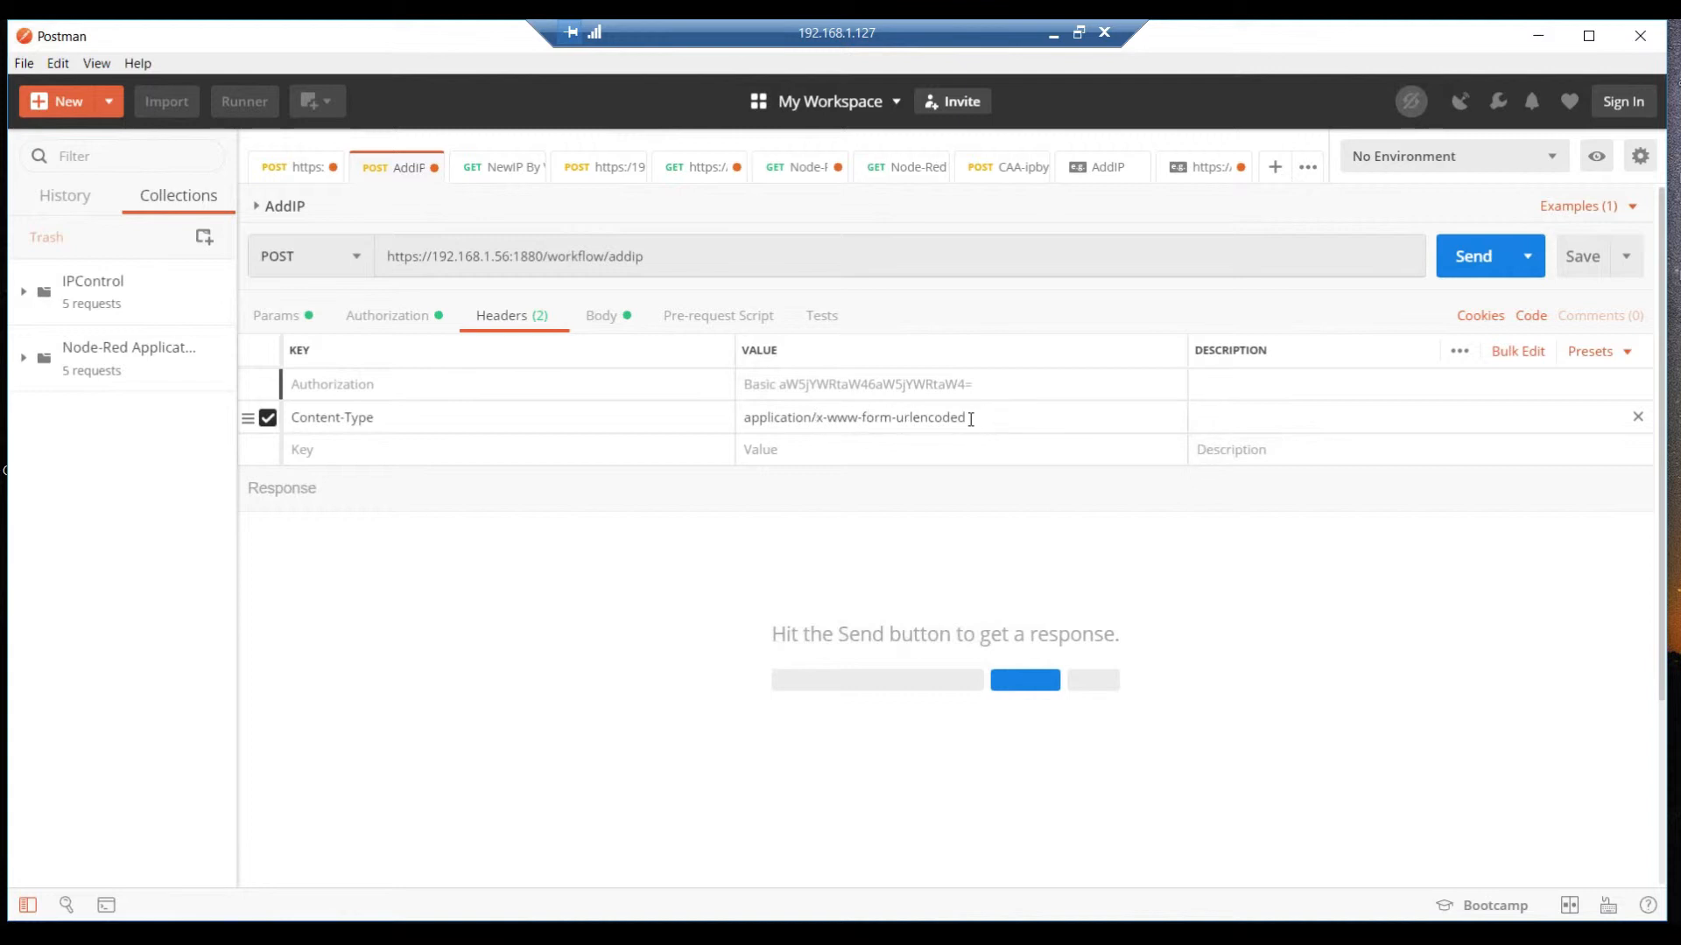
left_click(592, 320)
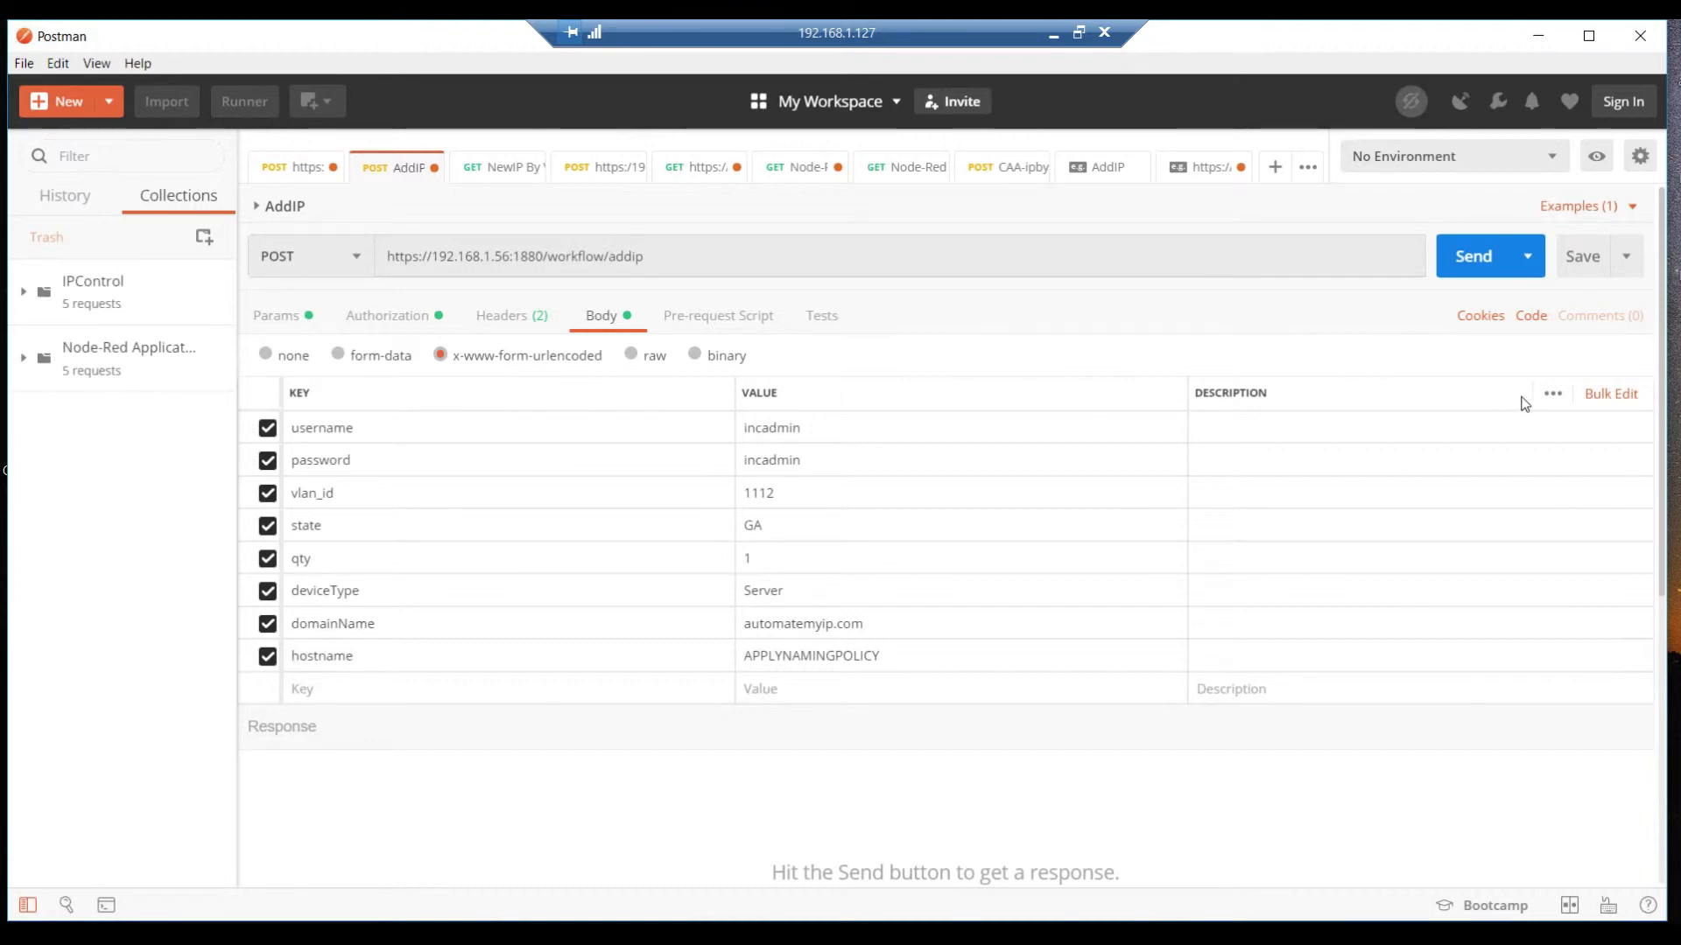
left_click(1610, 394)
left_click_drag(465, 523, 197, 419)
left_click(478, 528)
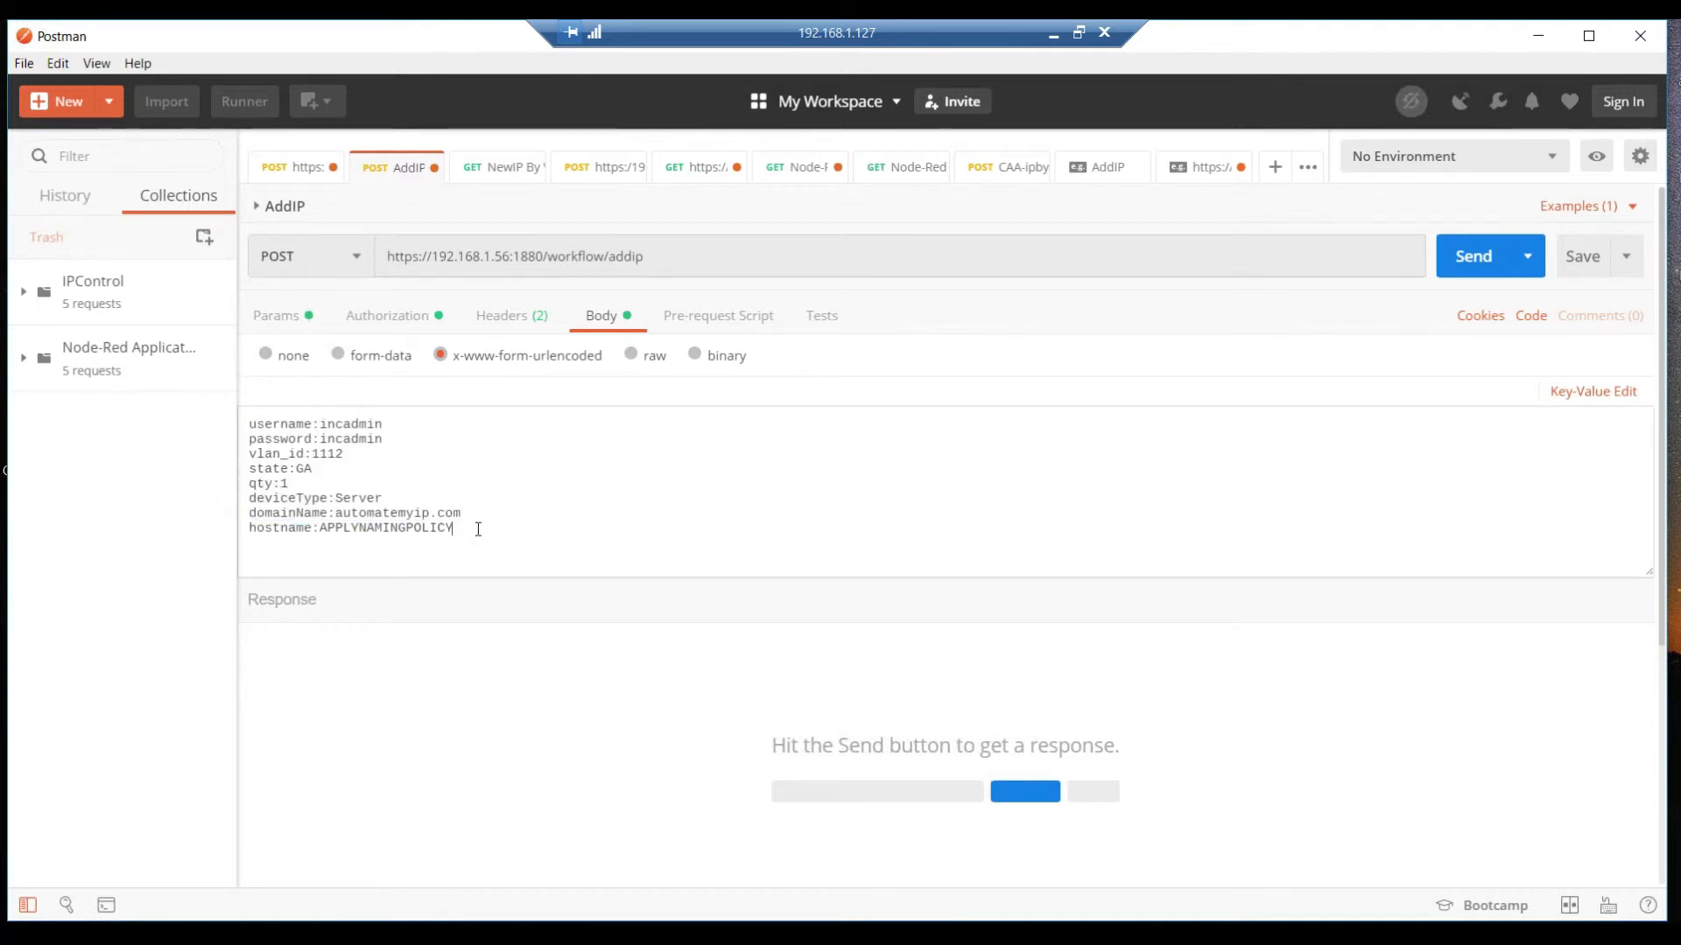
left_click(1600, 393)
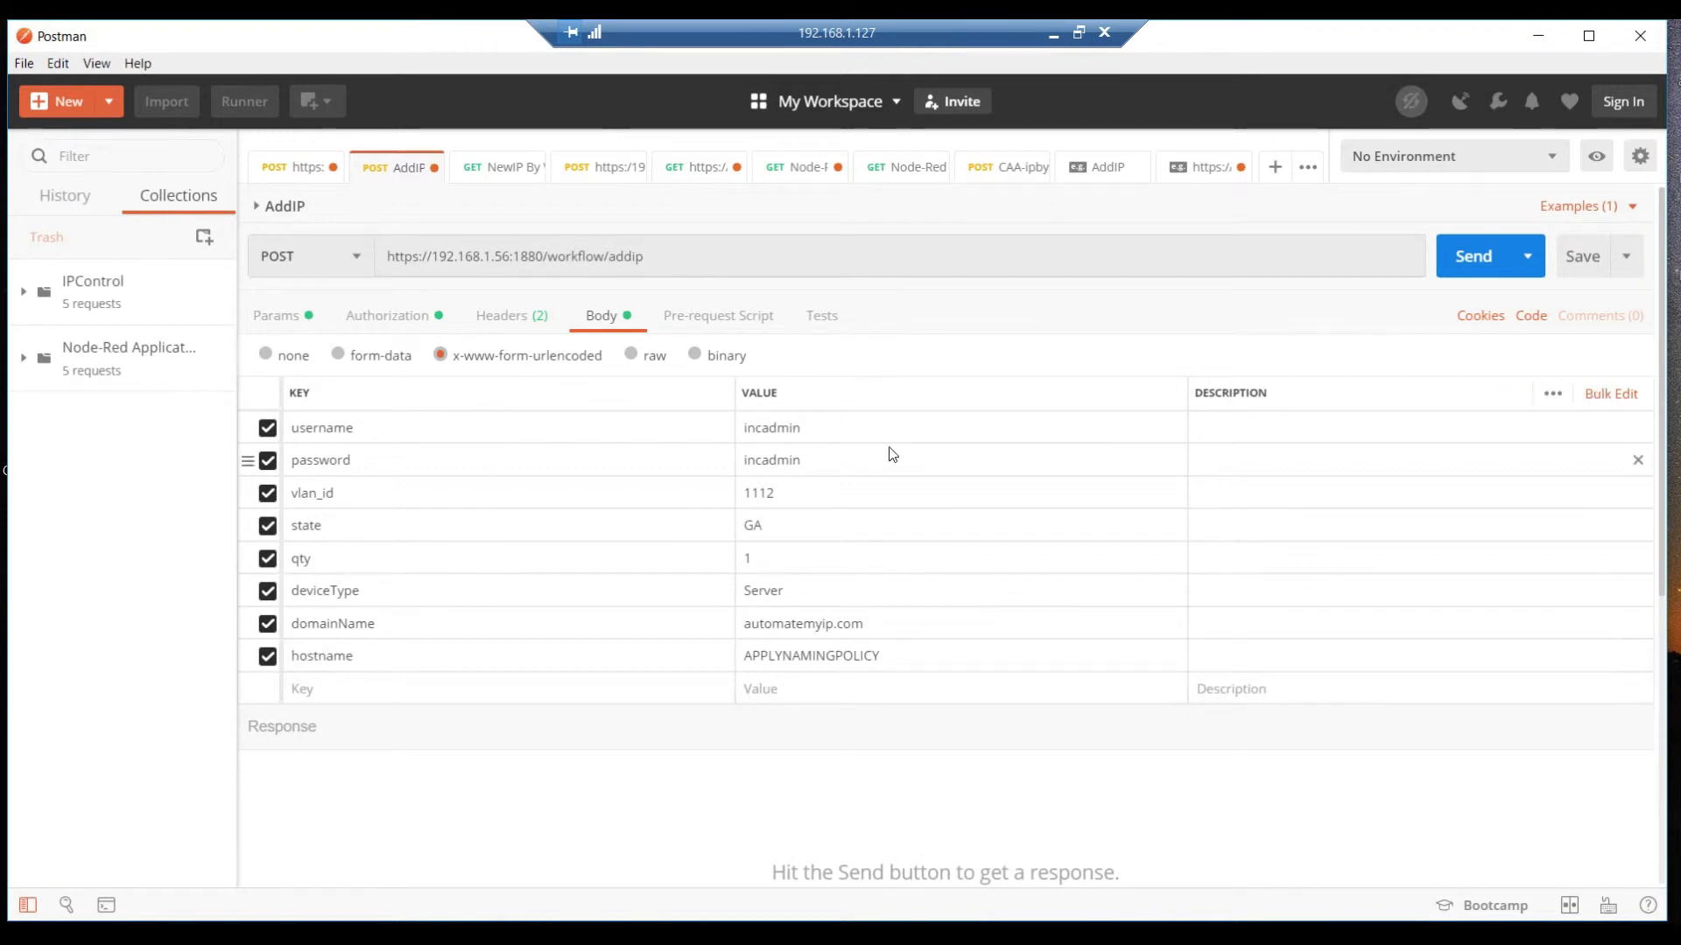
Remove the username, password and state parameters from the AddIP request body.
left_click(1636, 432)
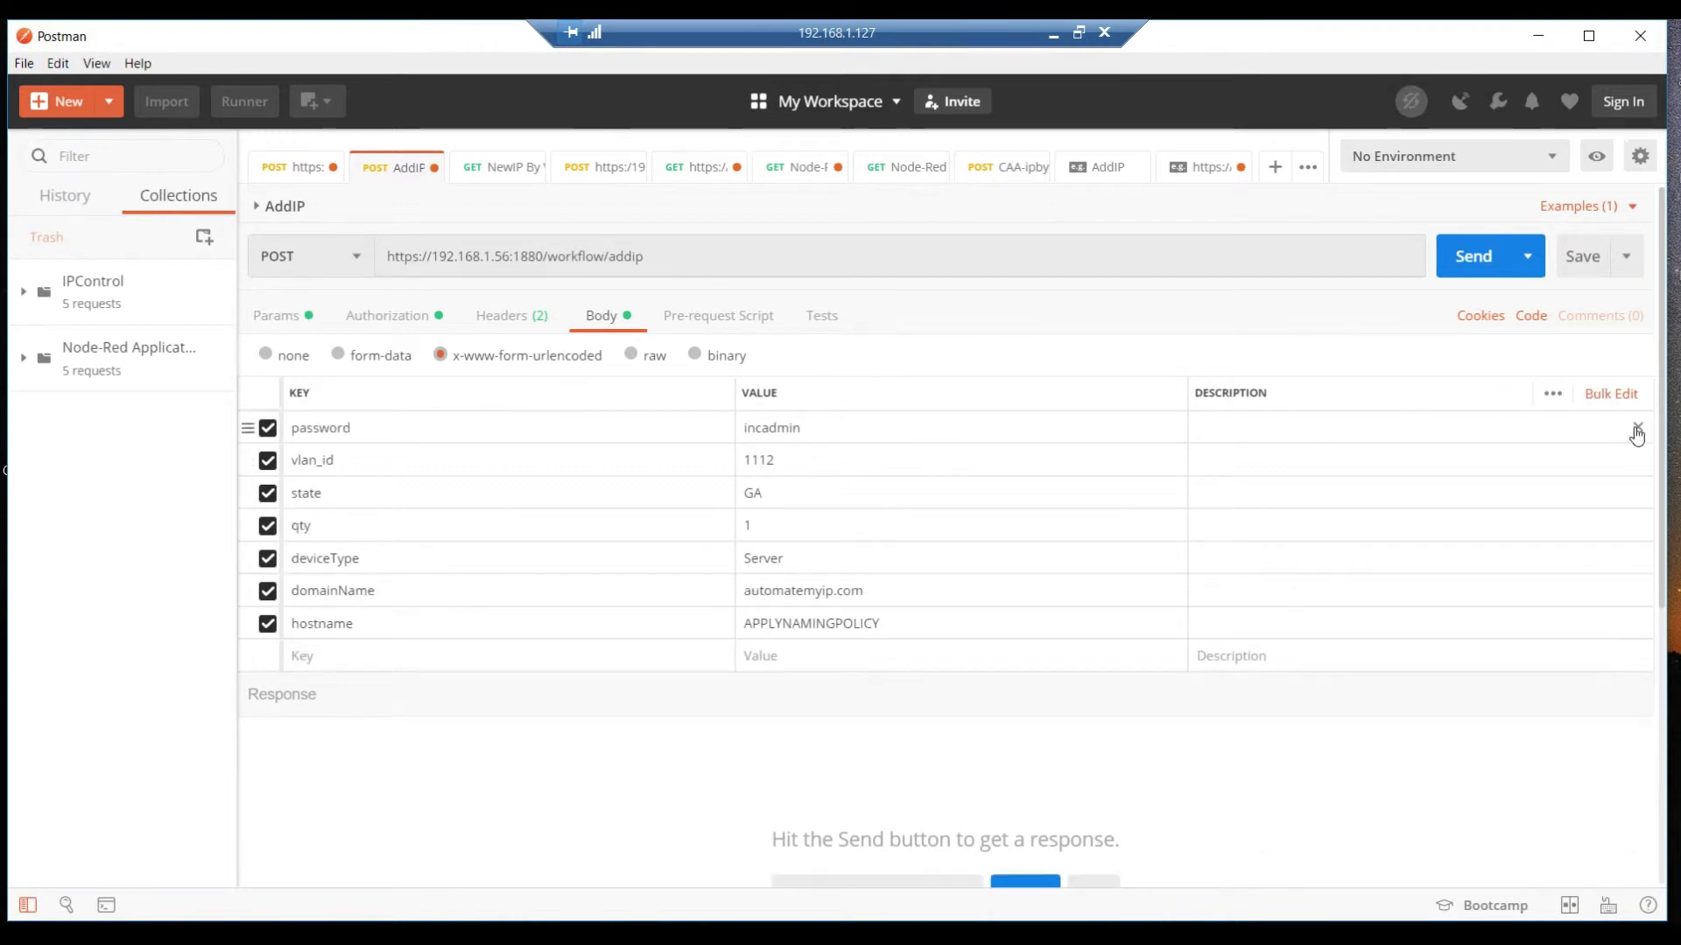
left_click(1636, 432)
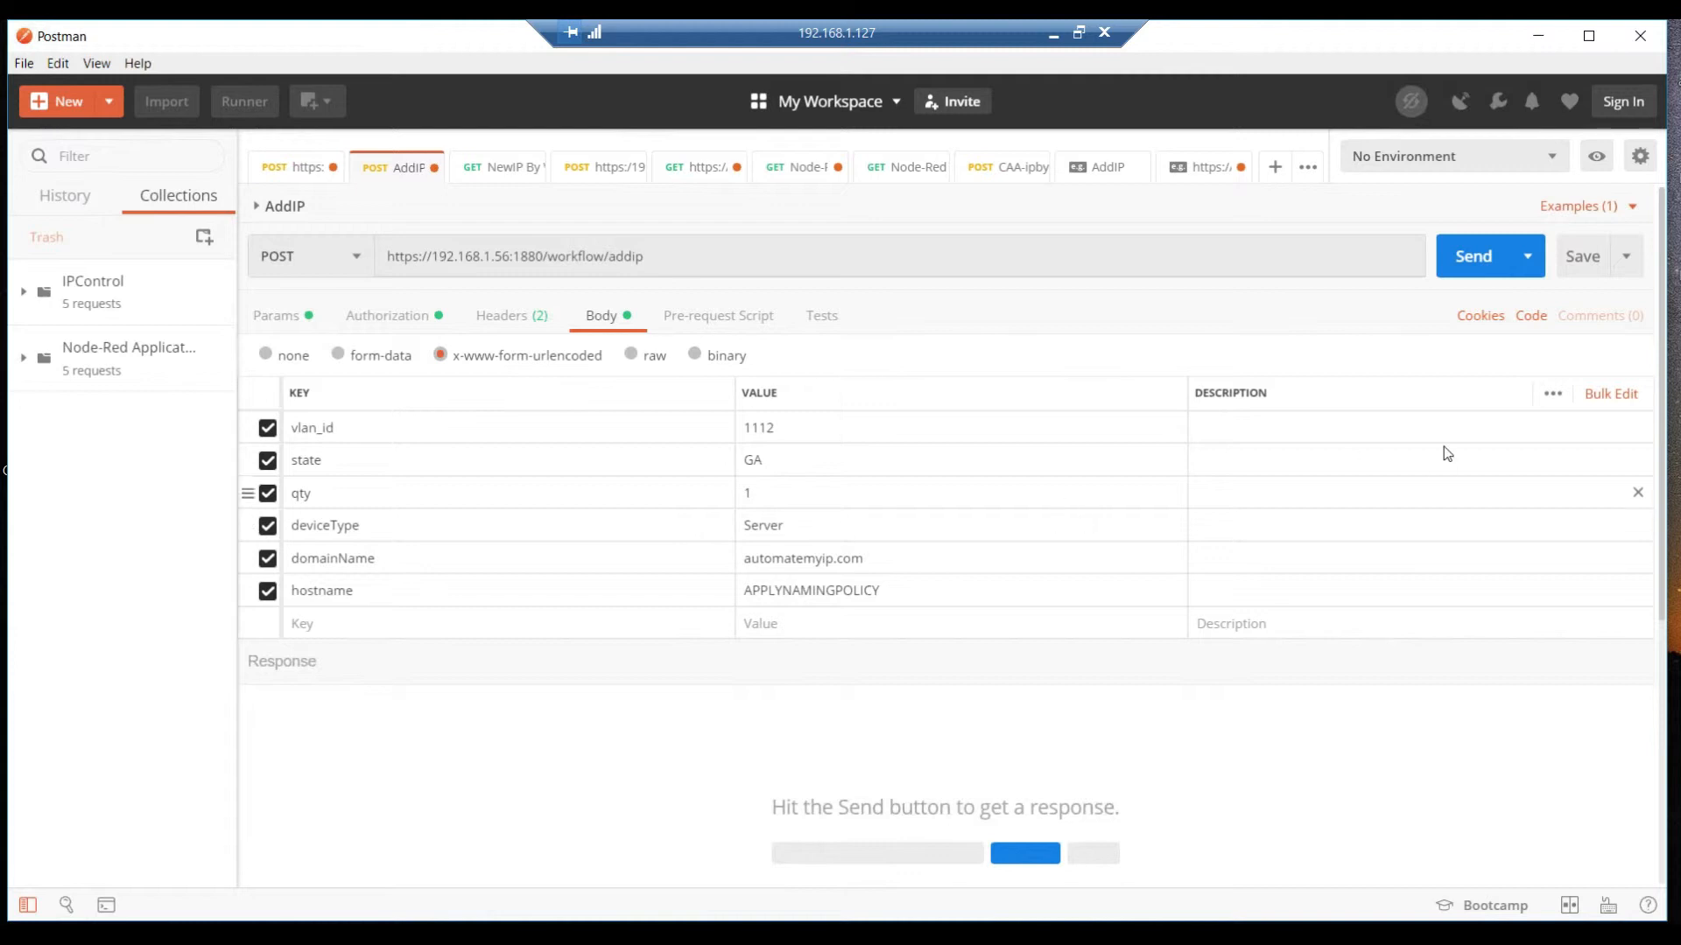
left_click(1637, 464)
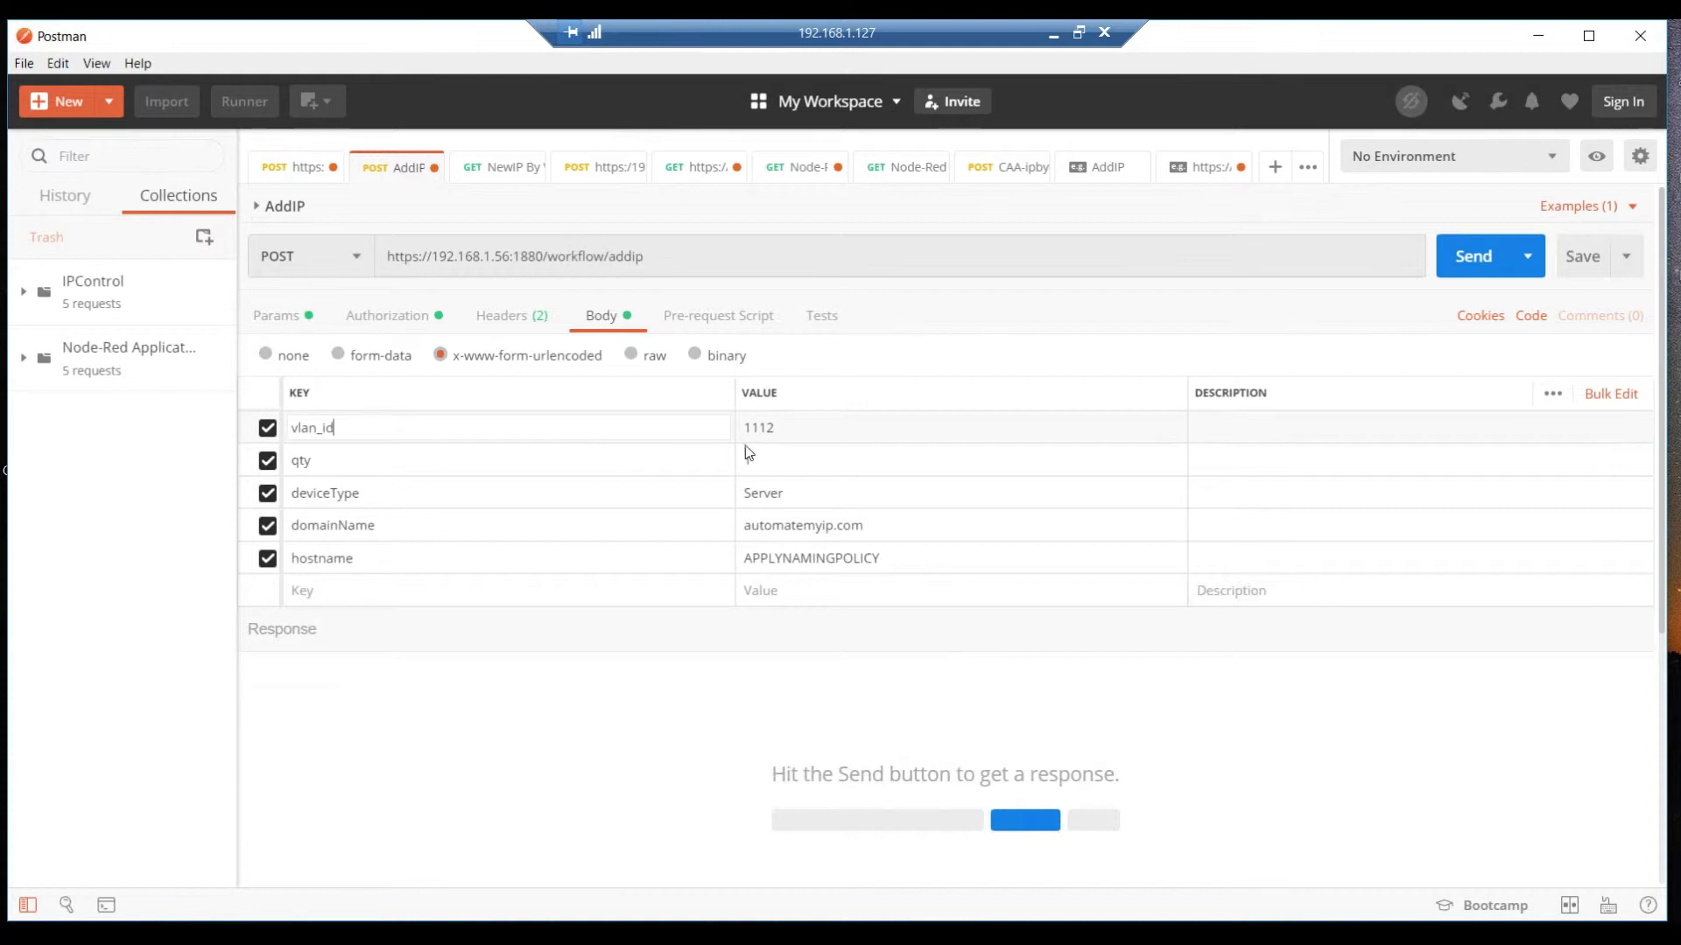
Set the body parameters vlan_id to 1111, qty to 5 and domainName to ipcontrol.int.
left_click(788, 435)
left_click(775, 464)
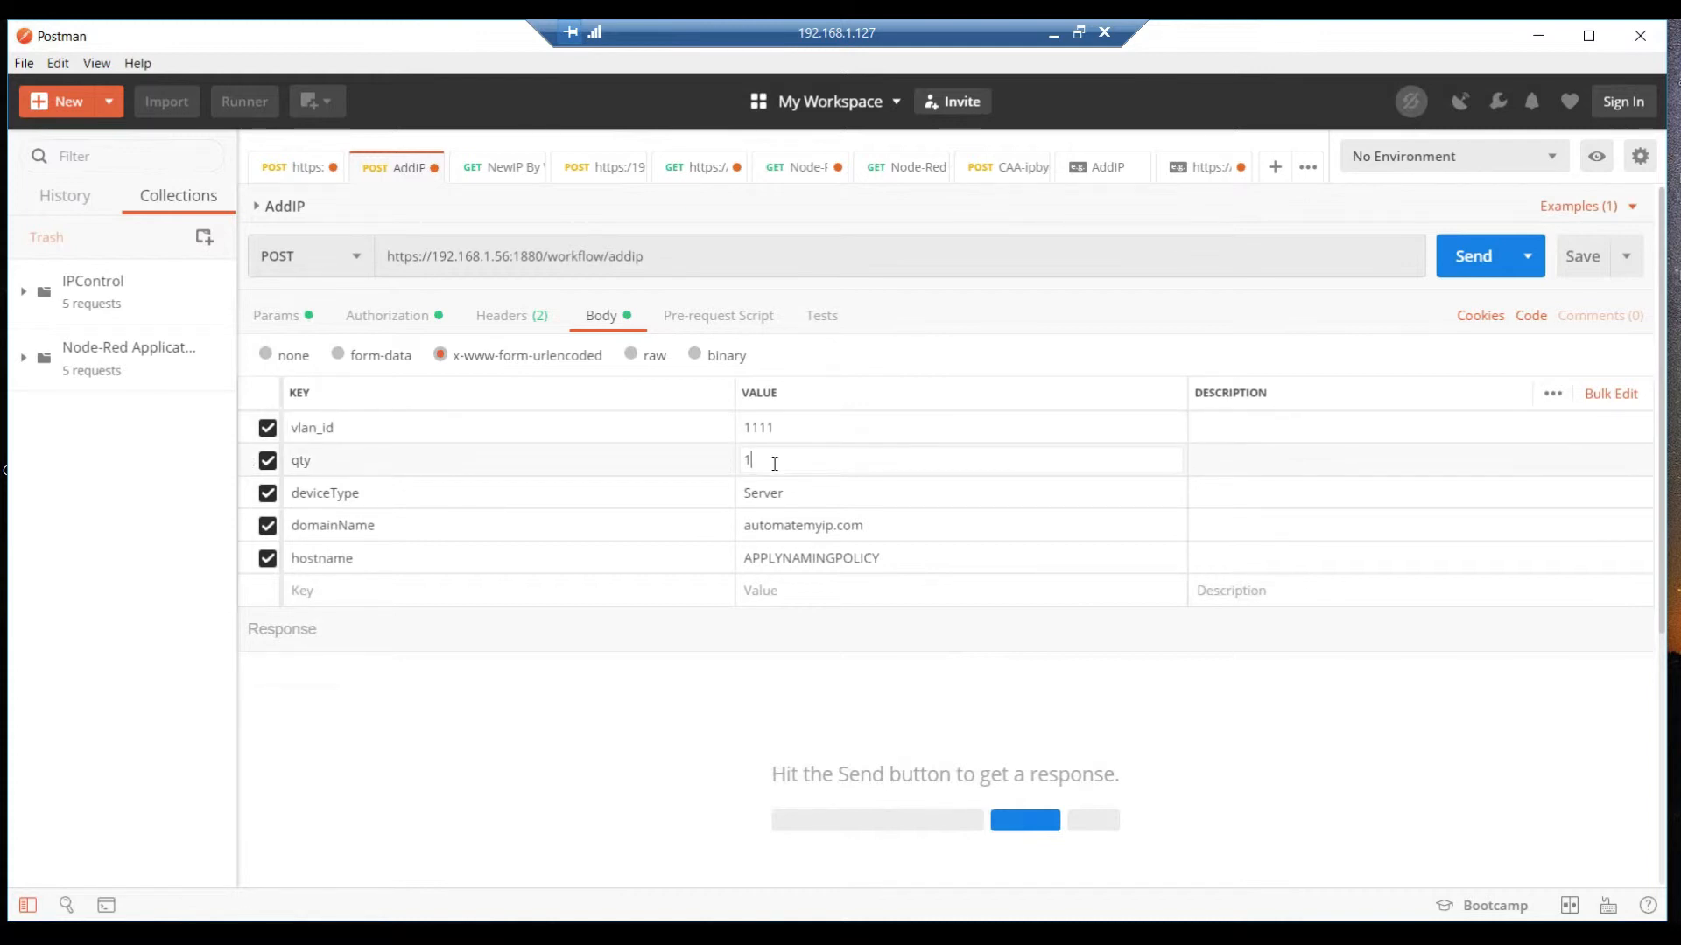
left_click(855, 498)
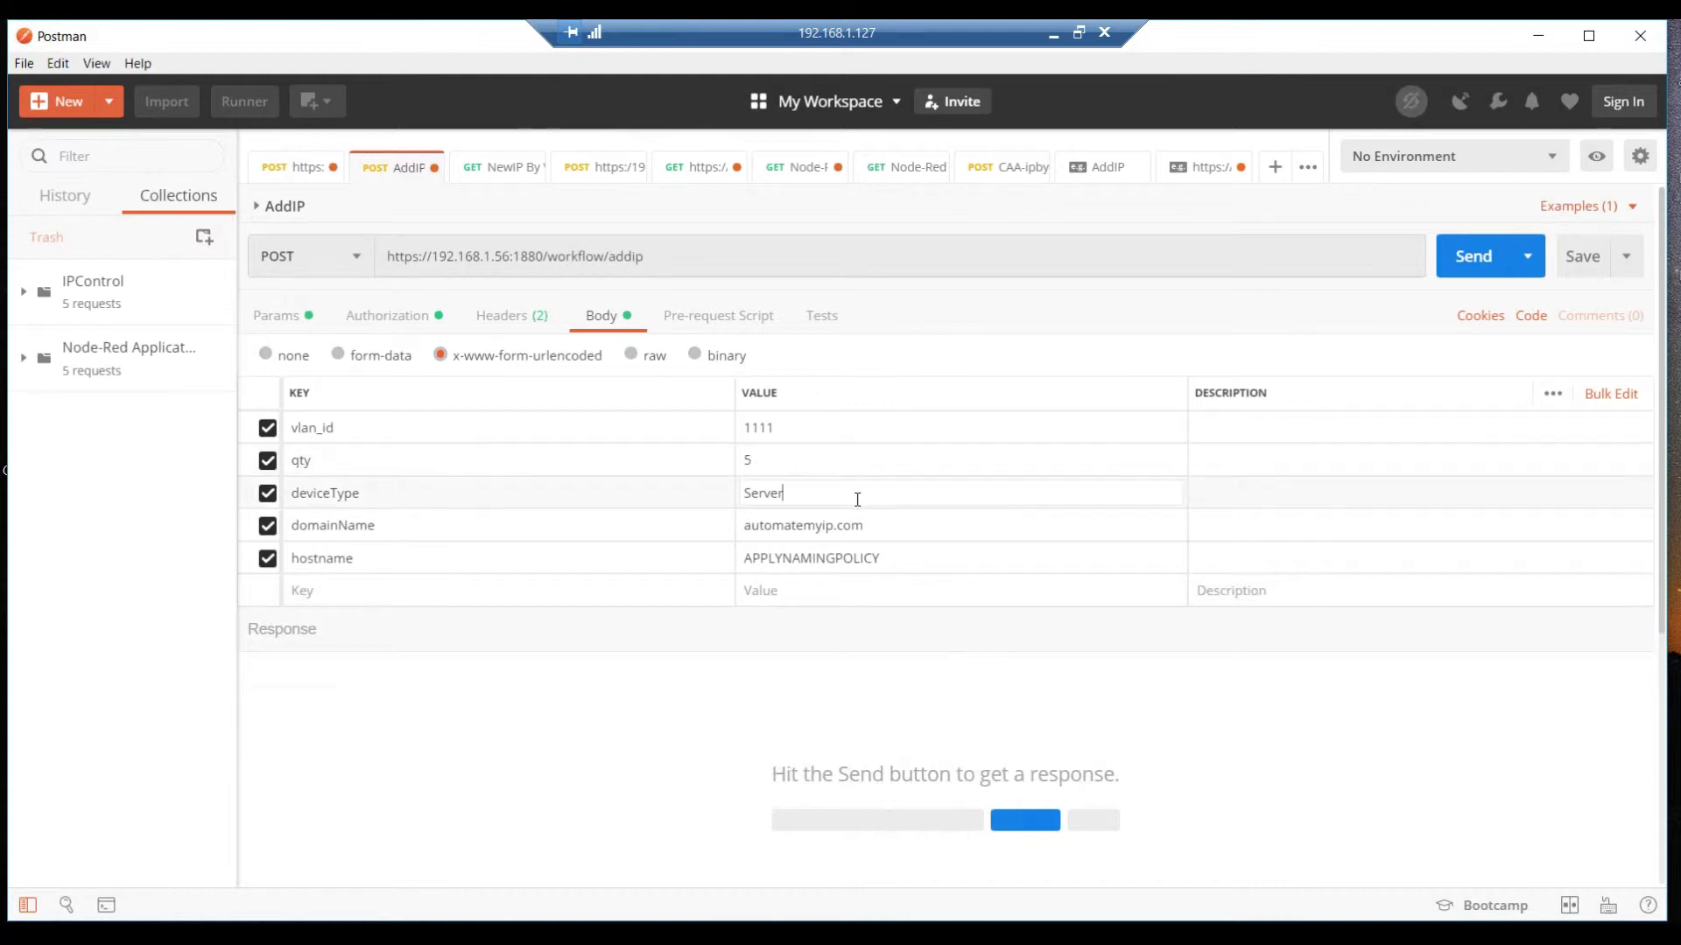
left_click_drag(865, 526, 675, 533)
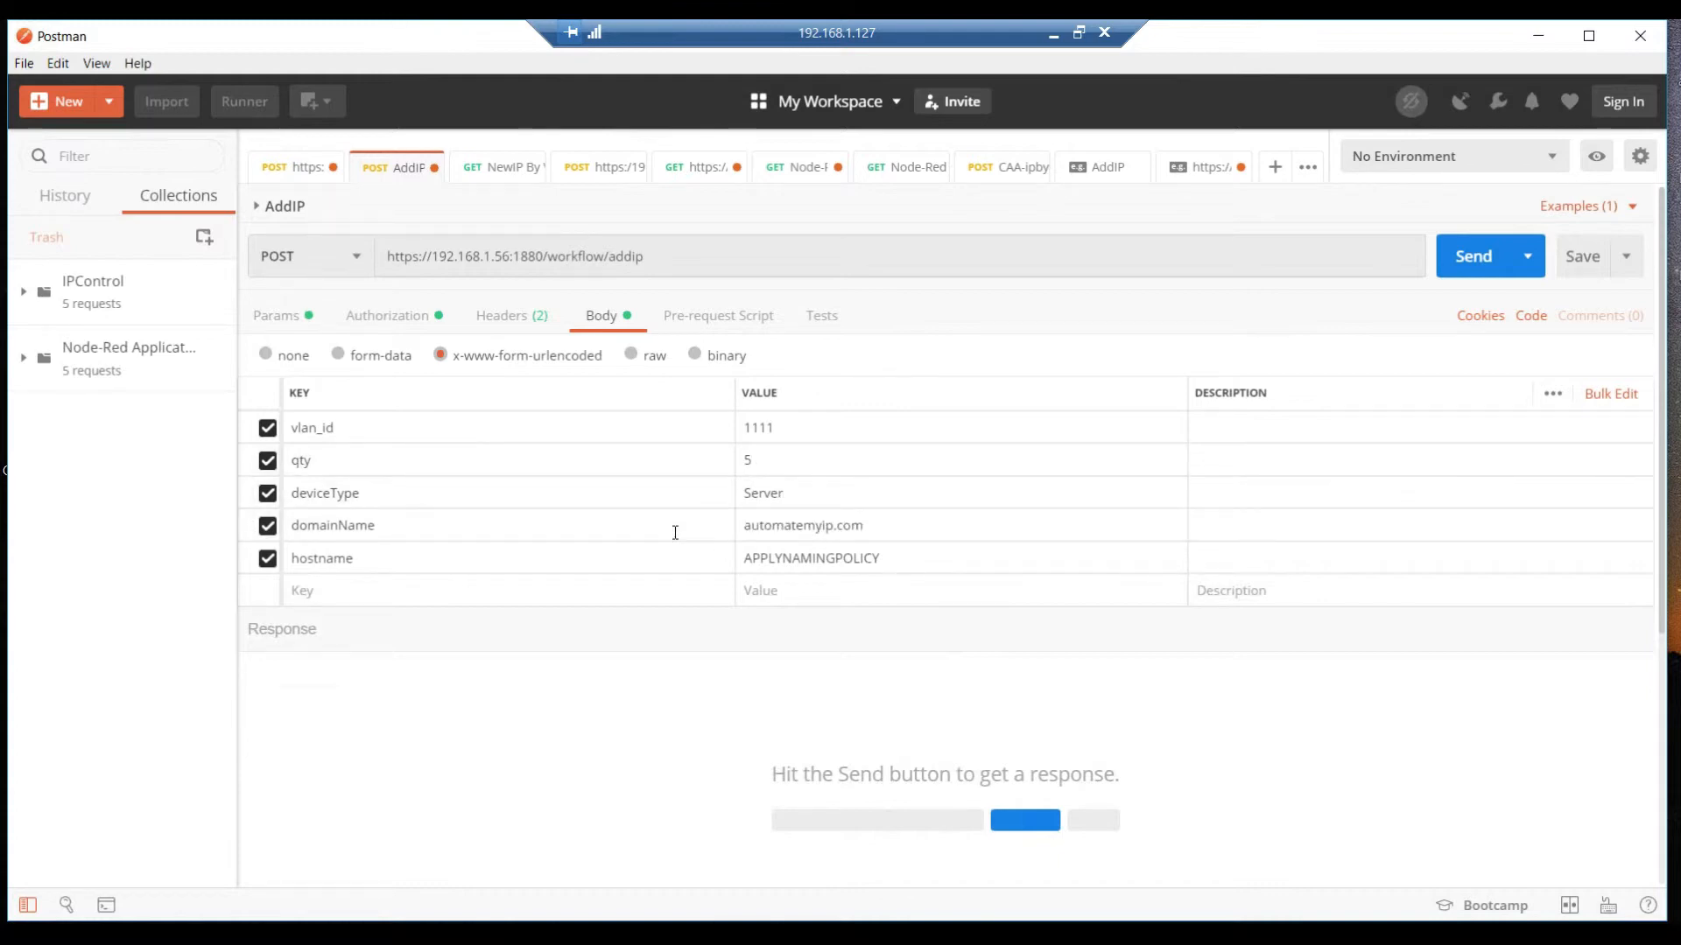
left_click_drag(884, 525, 696, 529)
type("ipcontrol.int")
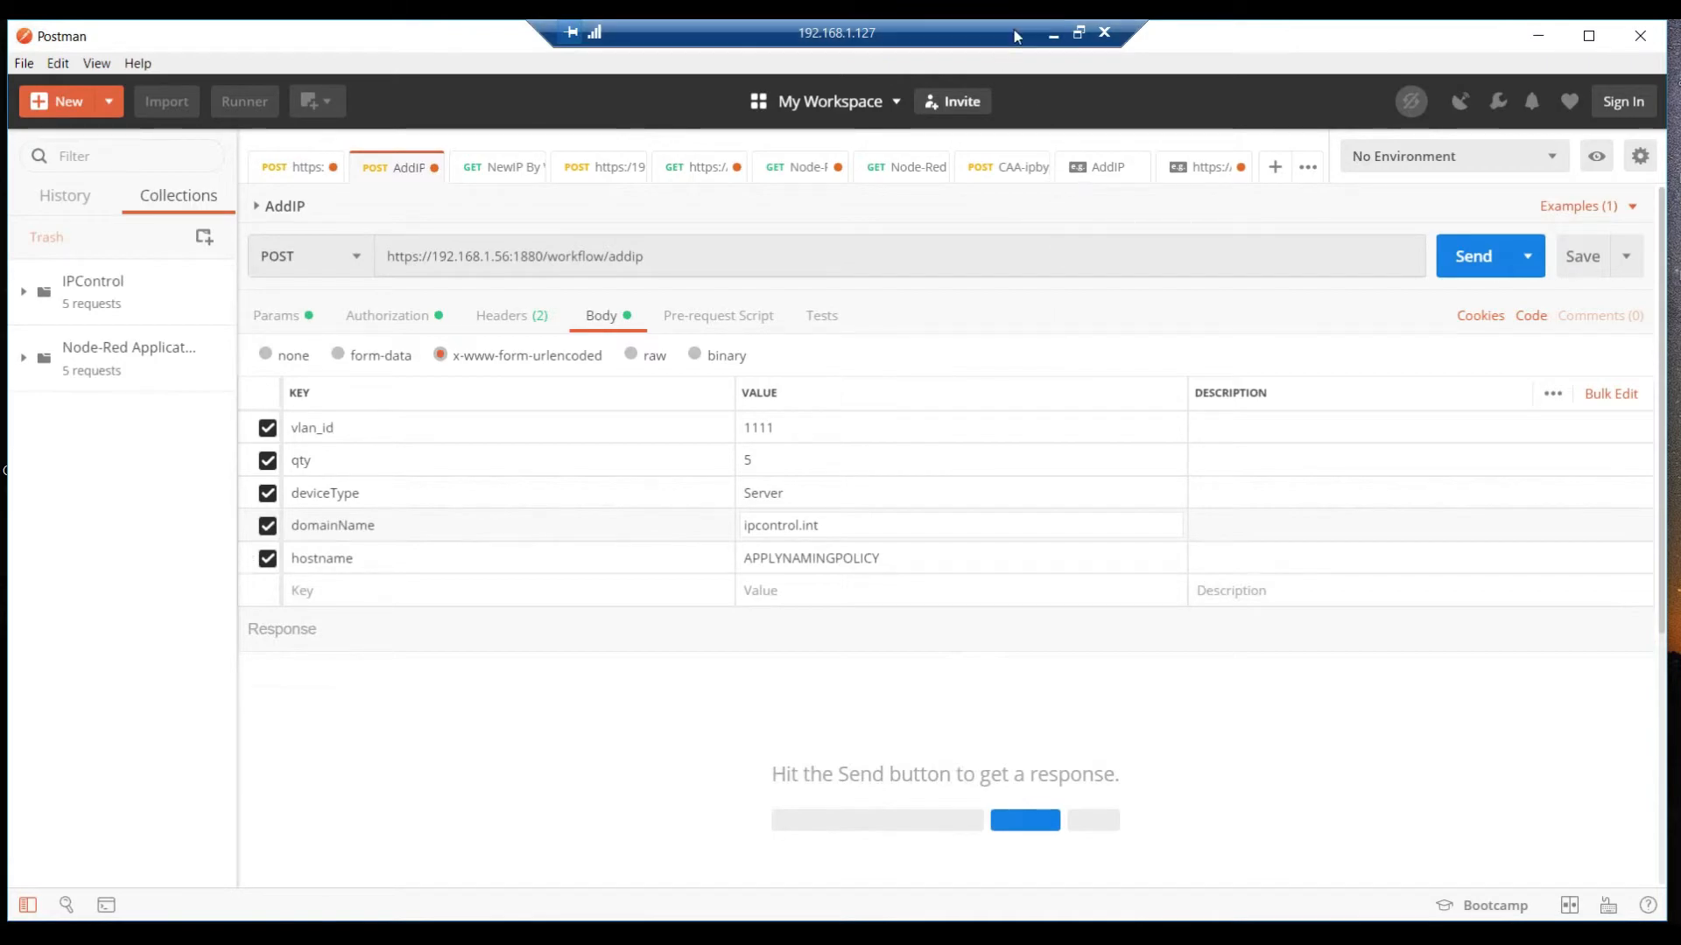
Switch to IPControl and look up the device naming policy example for the Server device type.
left_click(1053, 33)
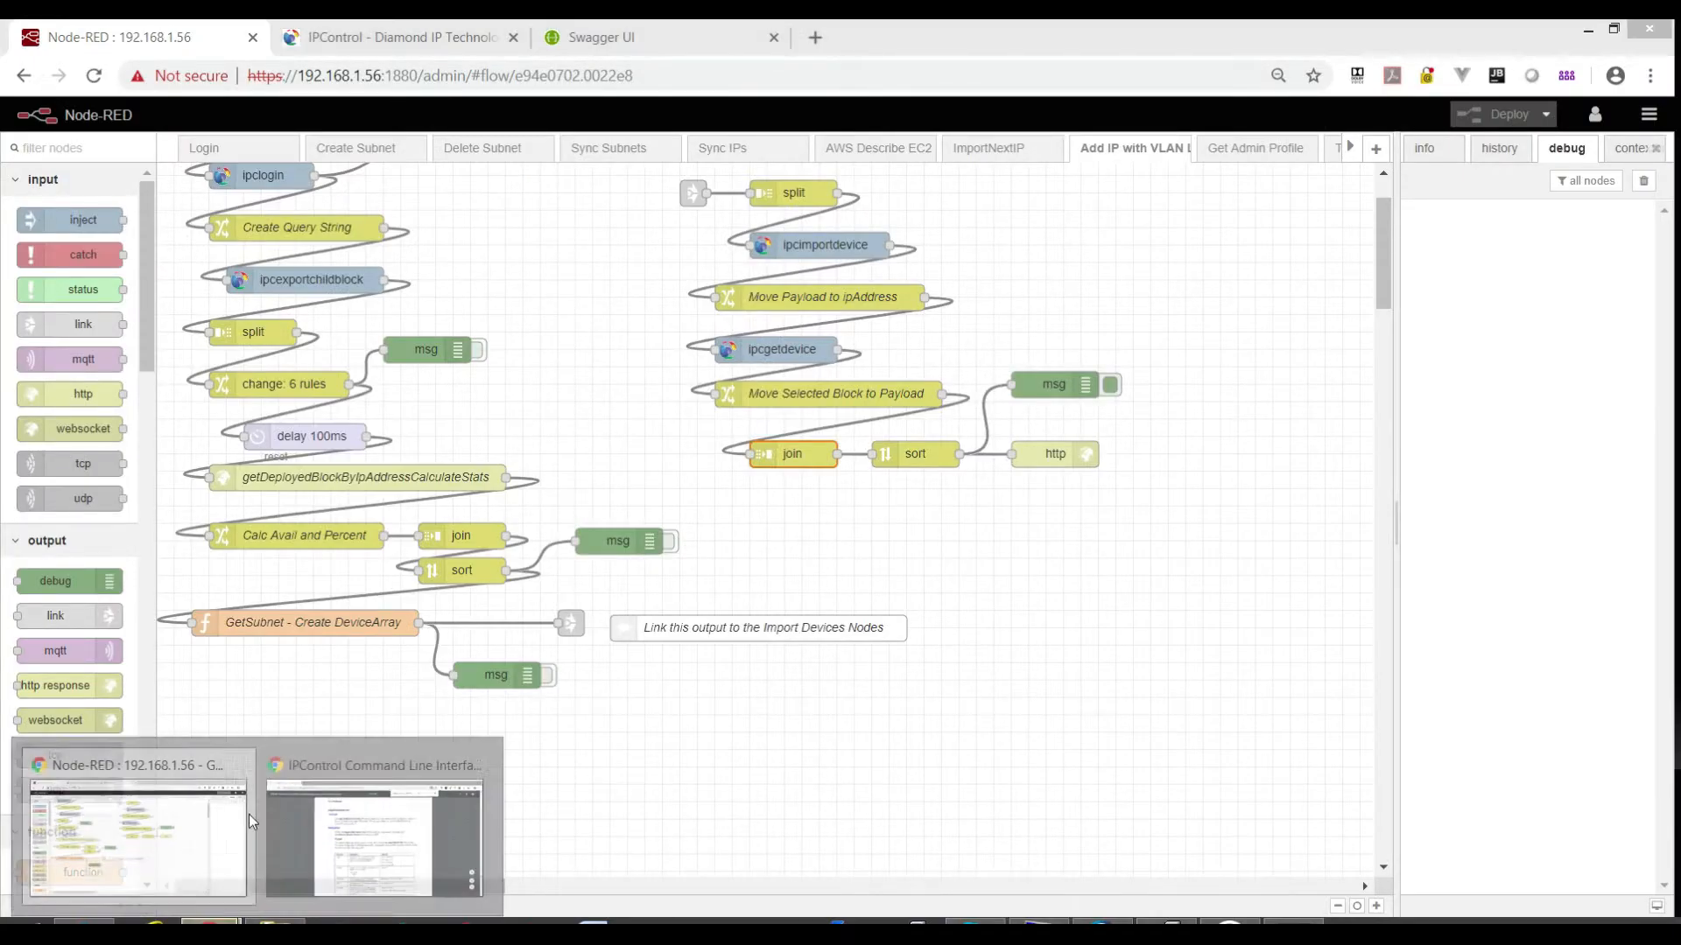
left_click(411, 44)
left_click(535, 131)
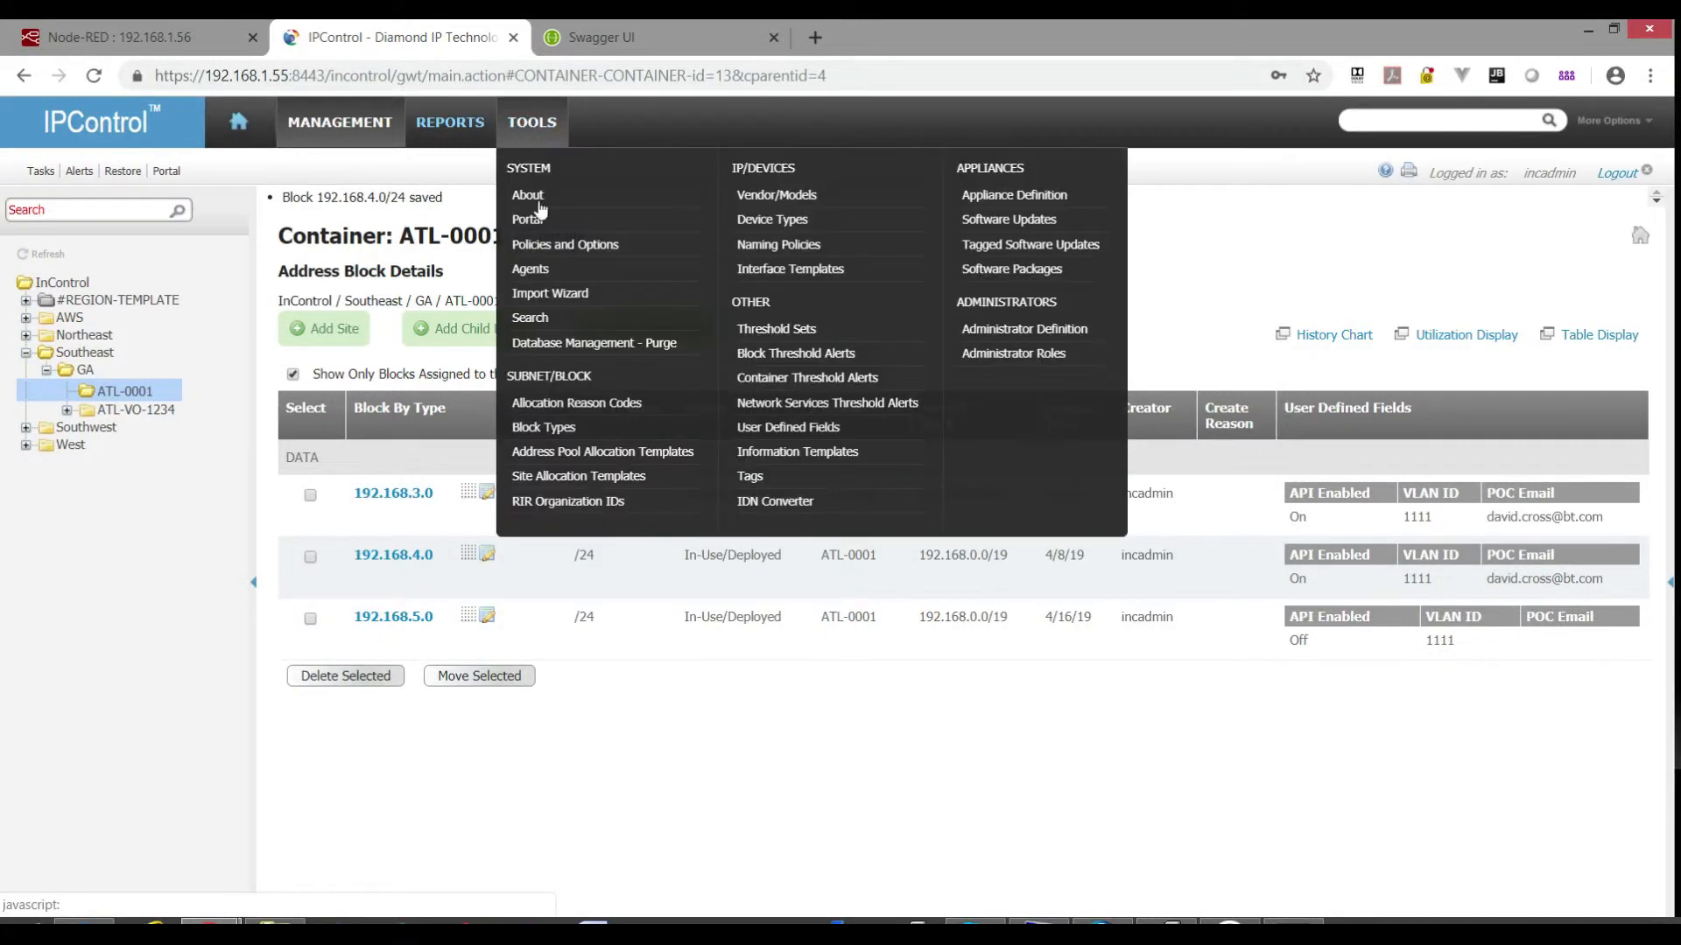
left_click(774, 252)
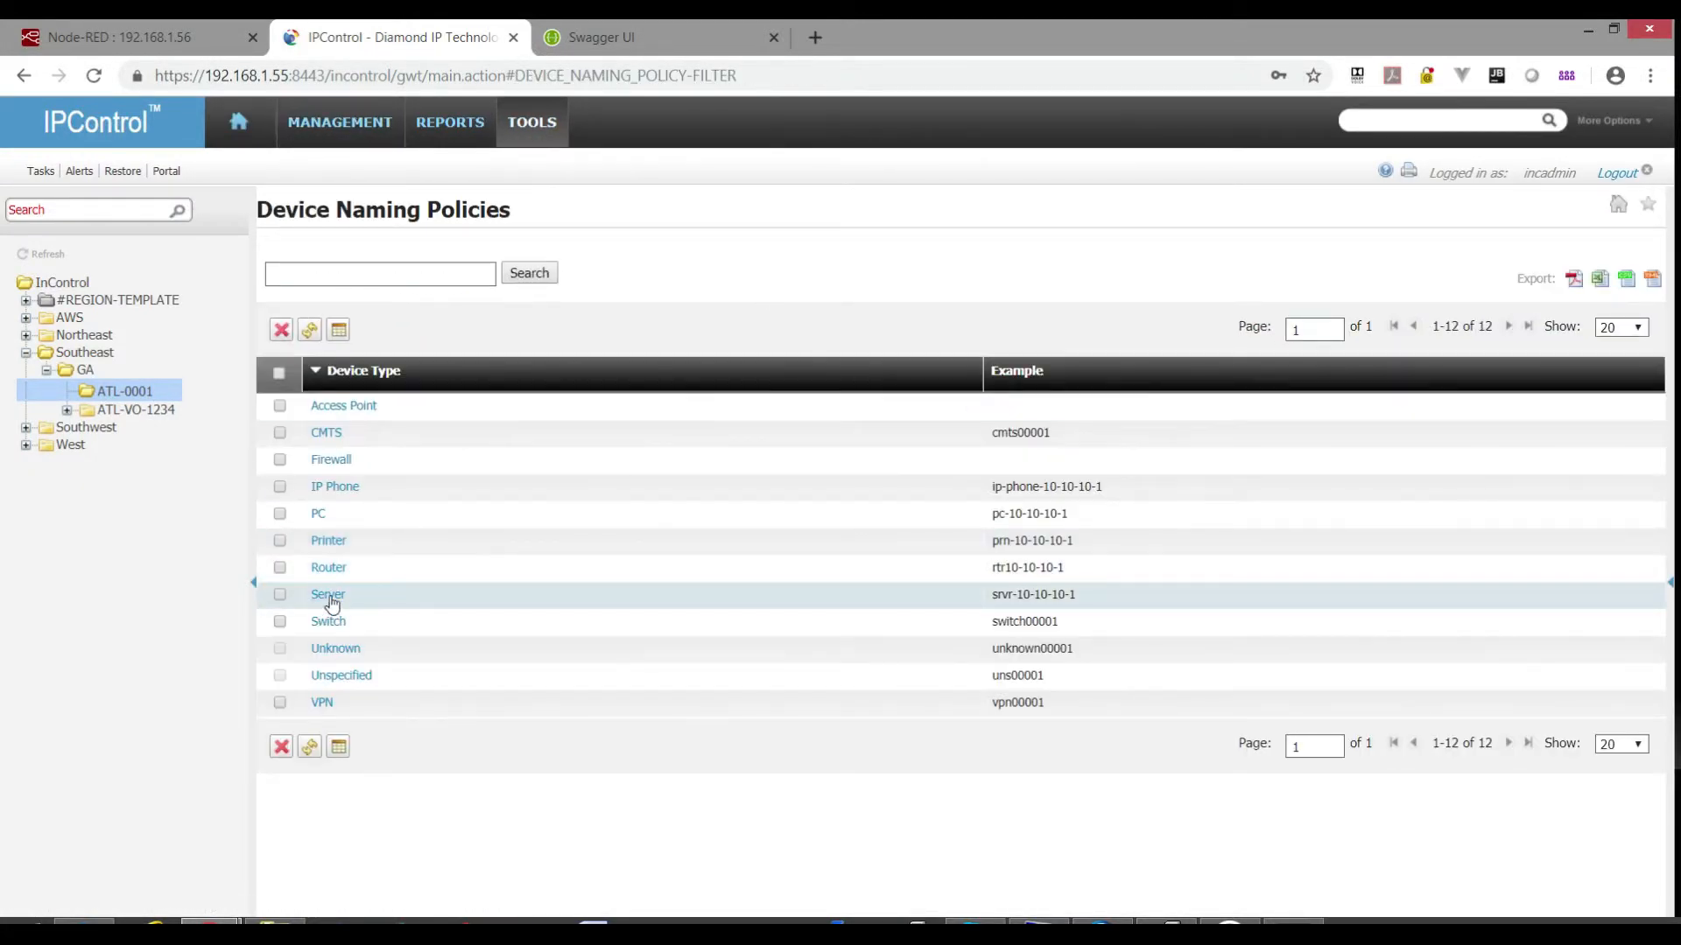
left_click_drag(995, 594, 1086, 604)
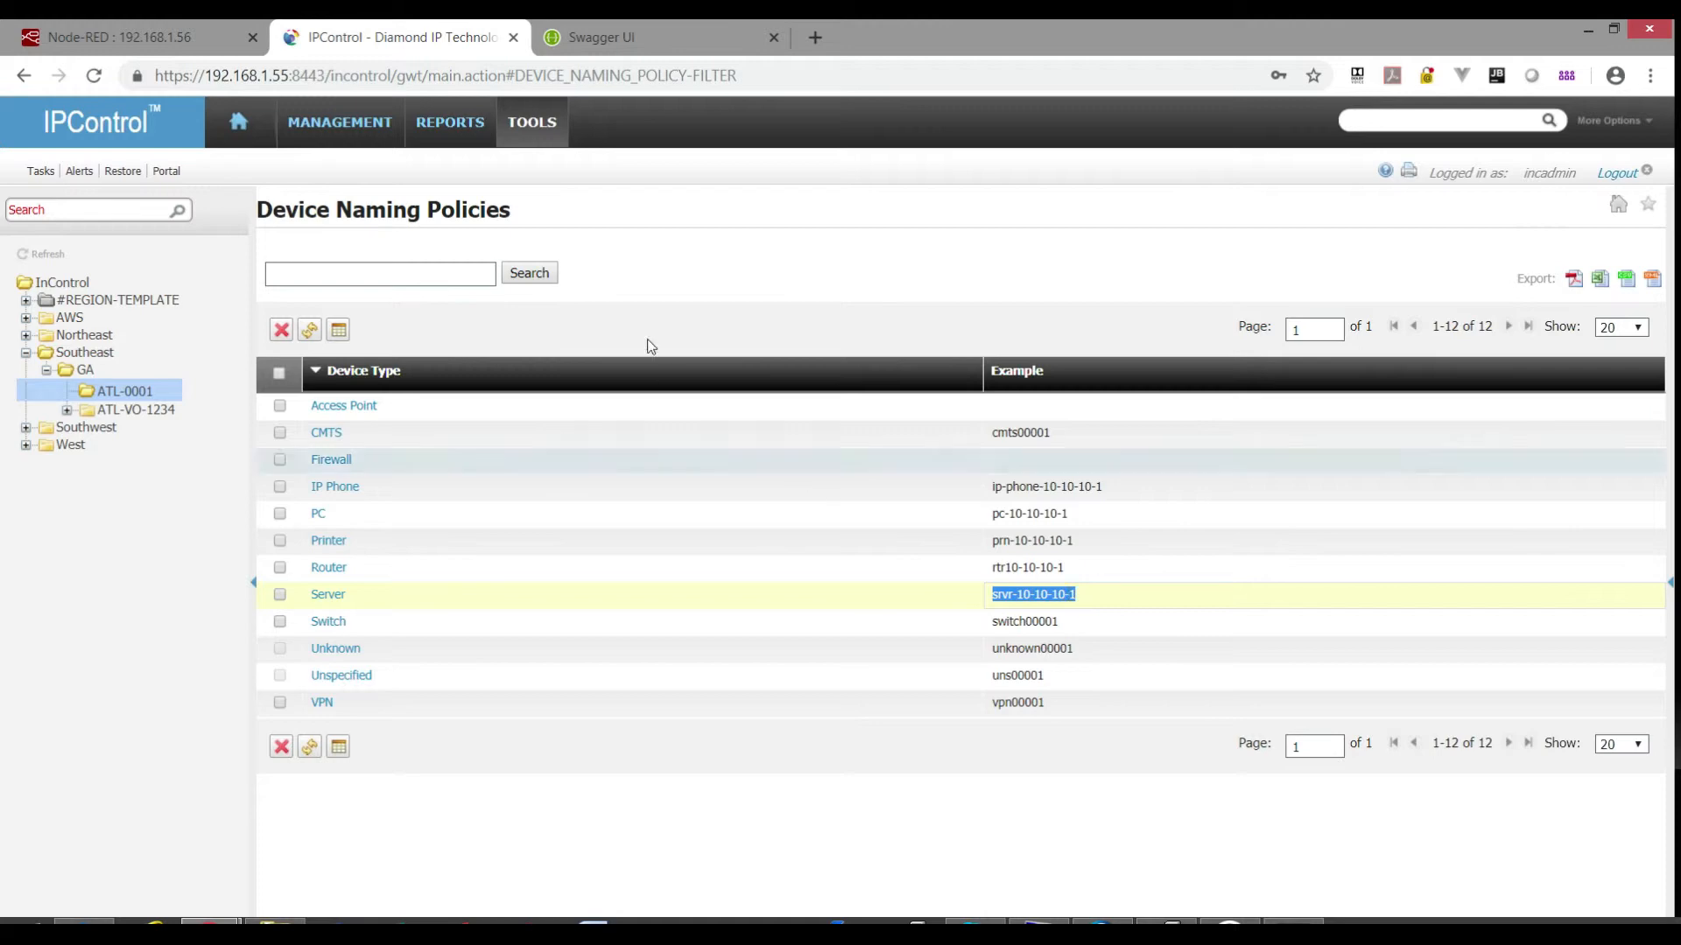
Switch to Postman and send the AddIP request for VLAN 1111 to the workflow/addip endpoint.
left_click(581, 39)
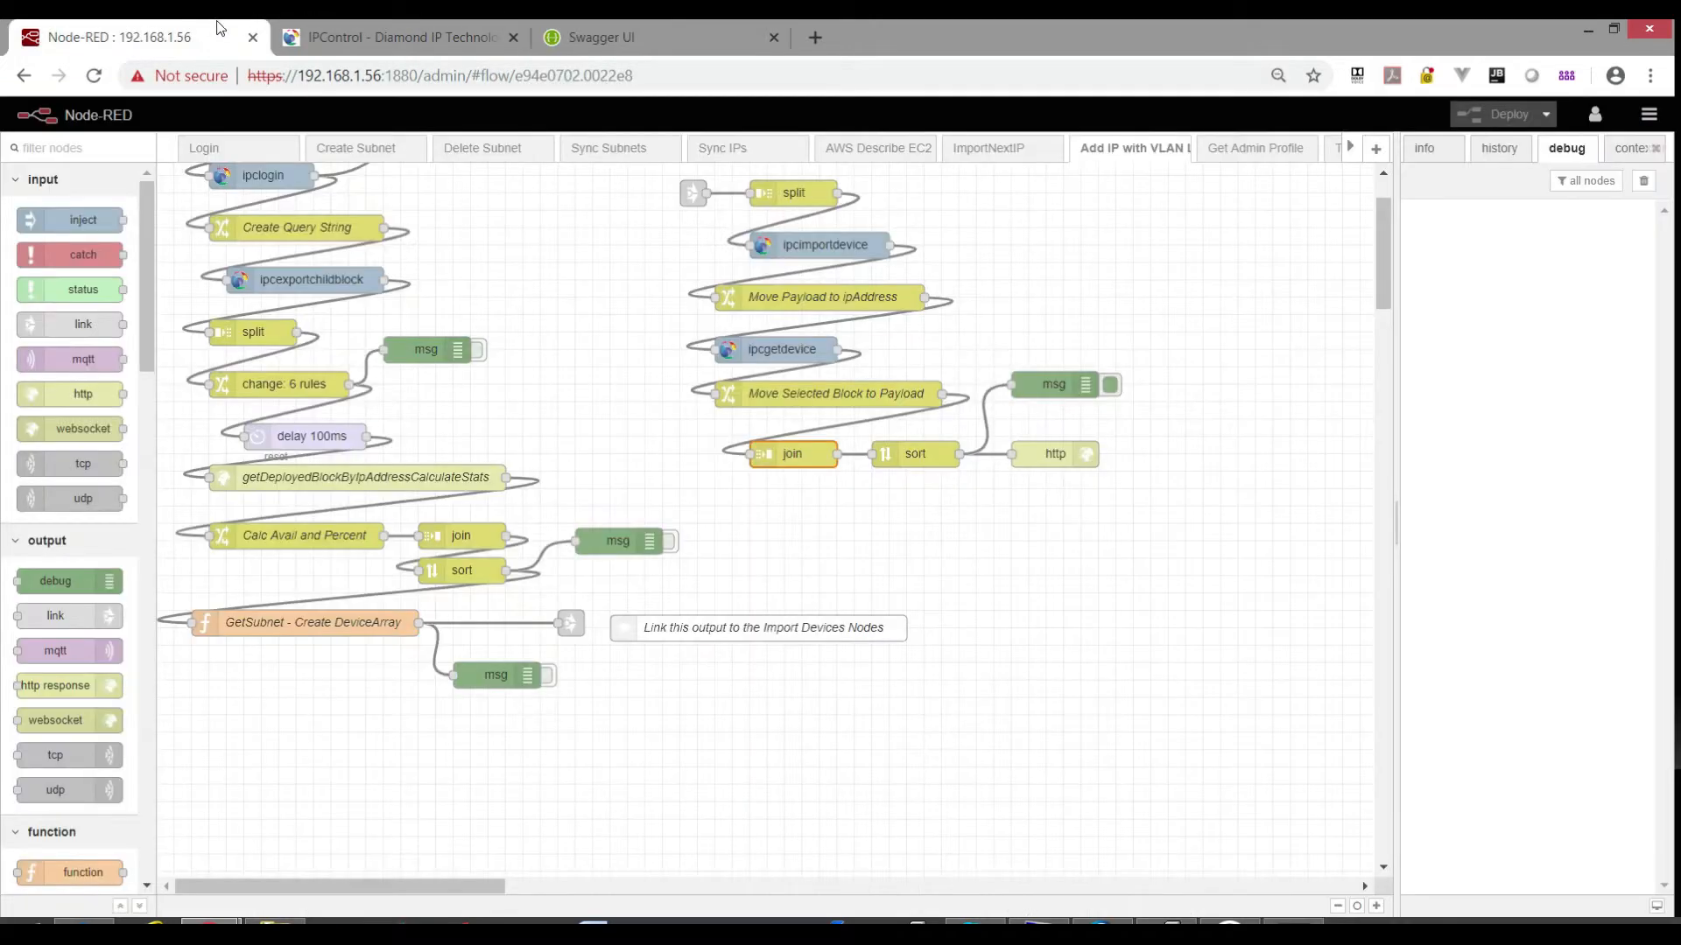
left_click(208, 30)
left_click(1032, 913)
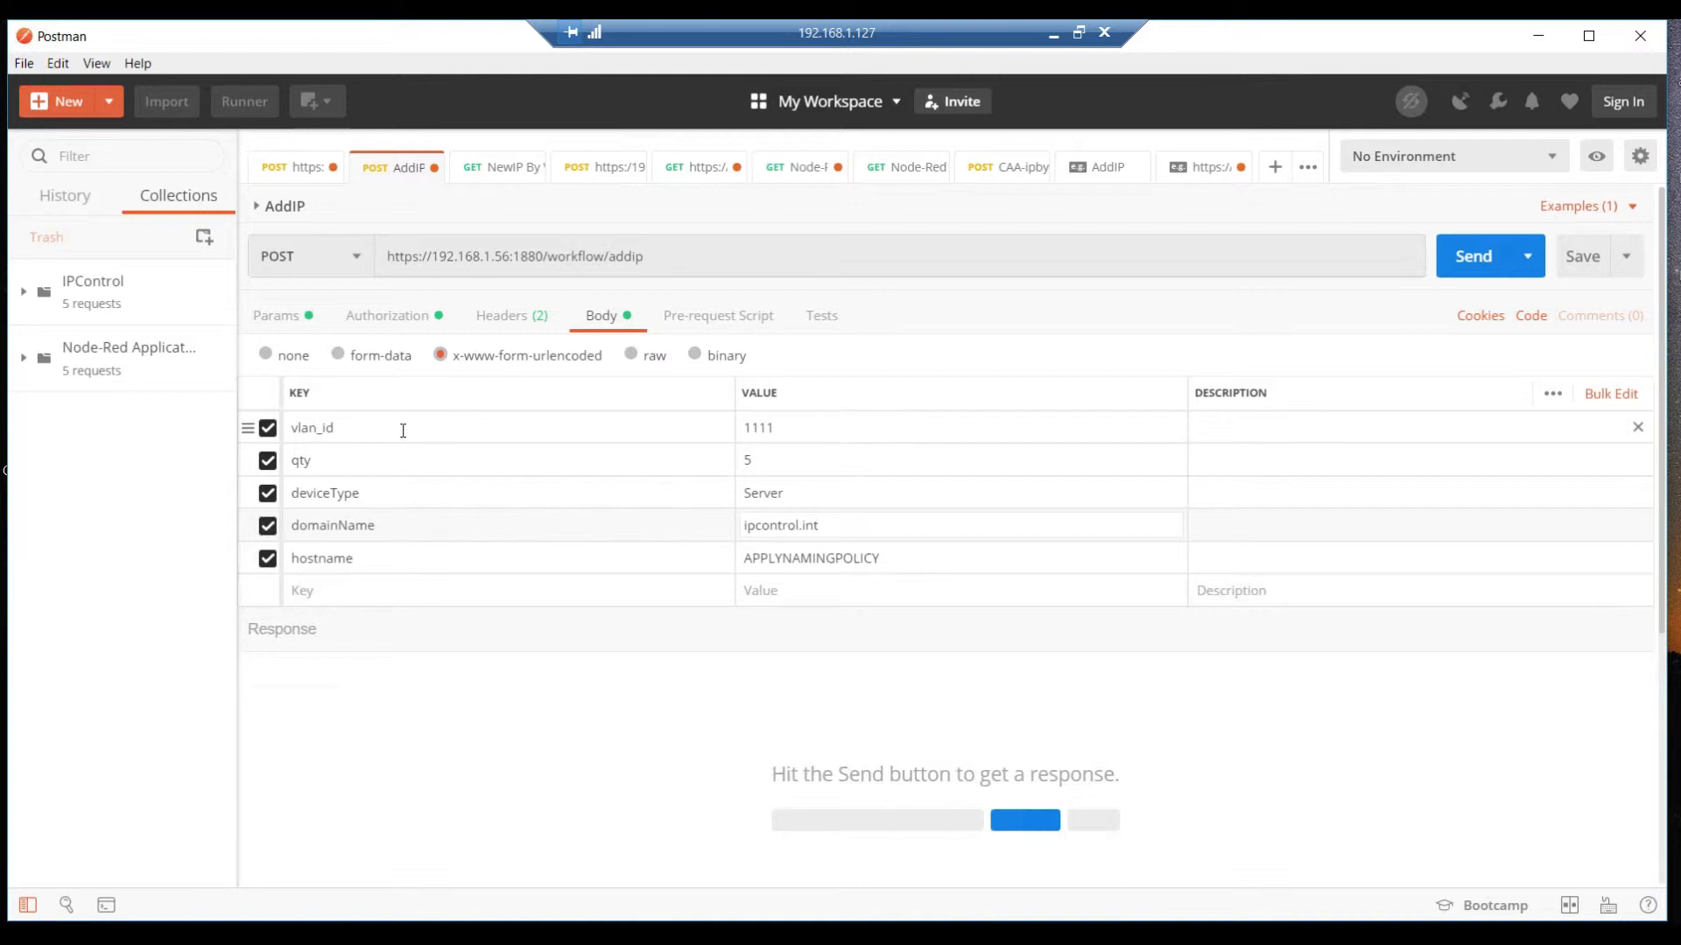
left_click(1484, 261)
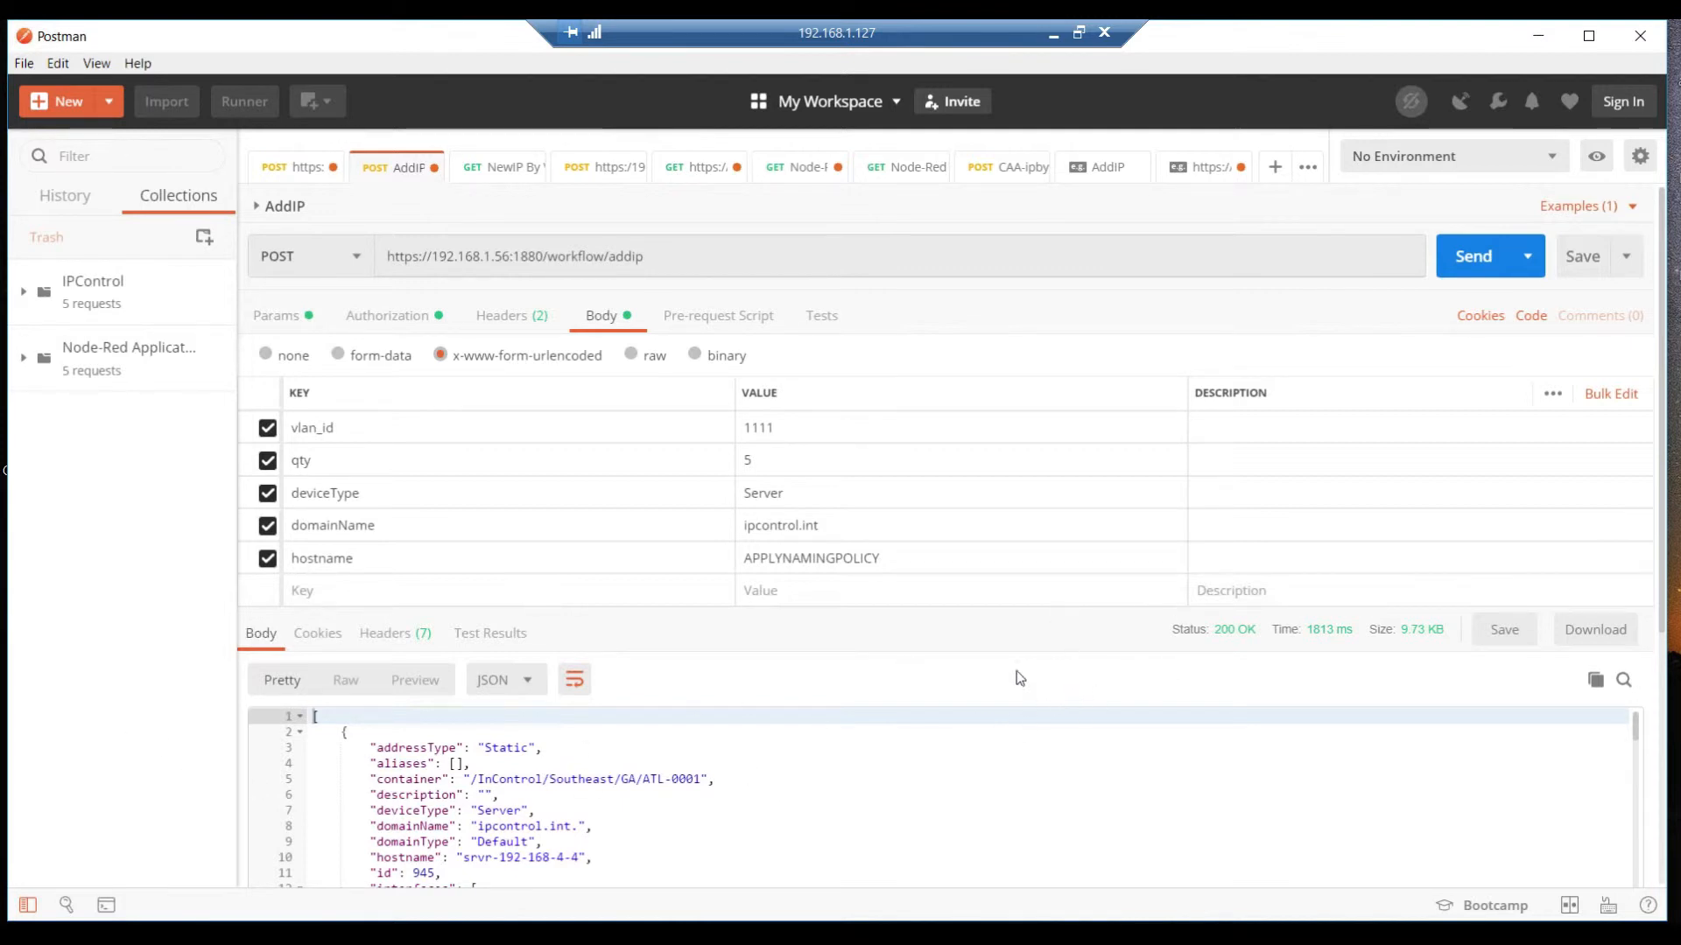
Examine the AddIP response body for the separate server device entries it returns.
scroll(960, 736, "down", 5)
scroll(960, 735, "up", 5)
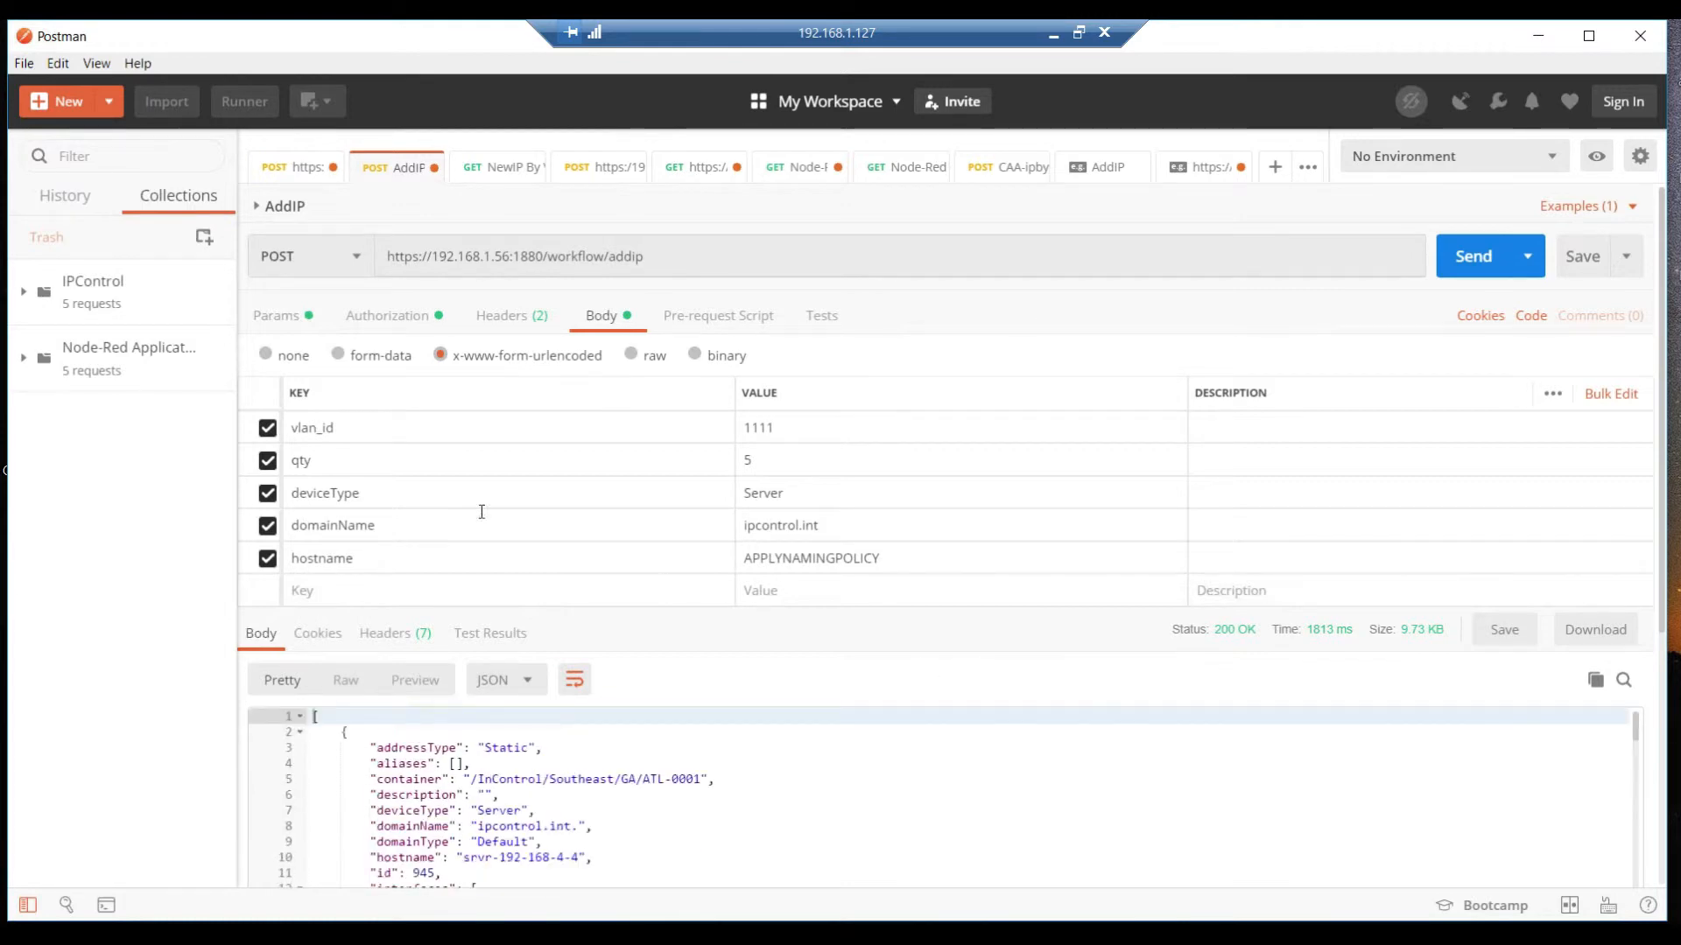
scroll(1108, 787, "down", 20)
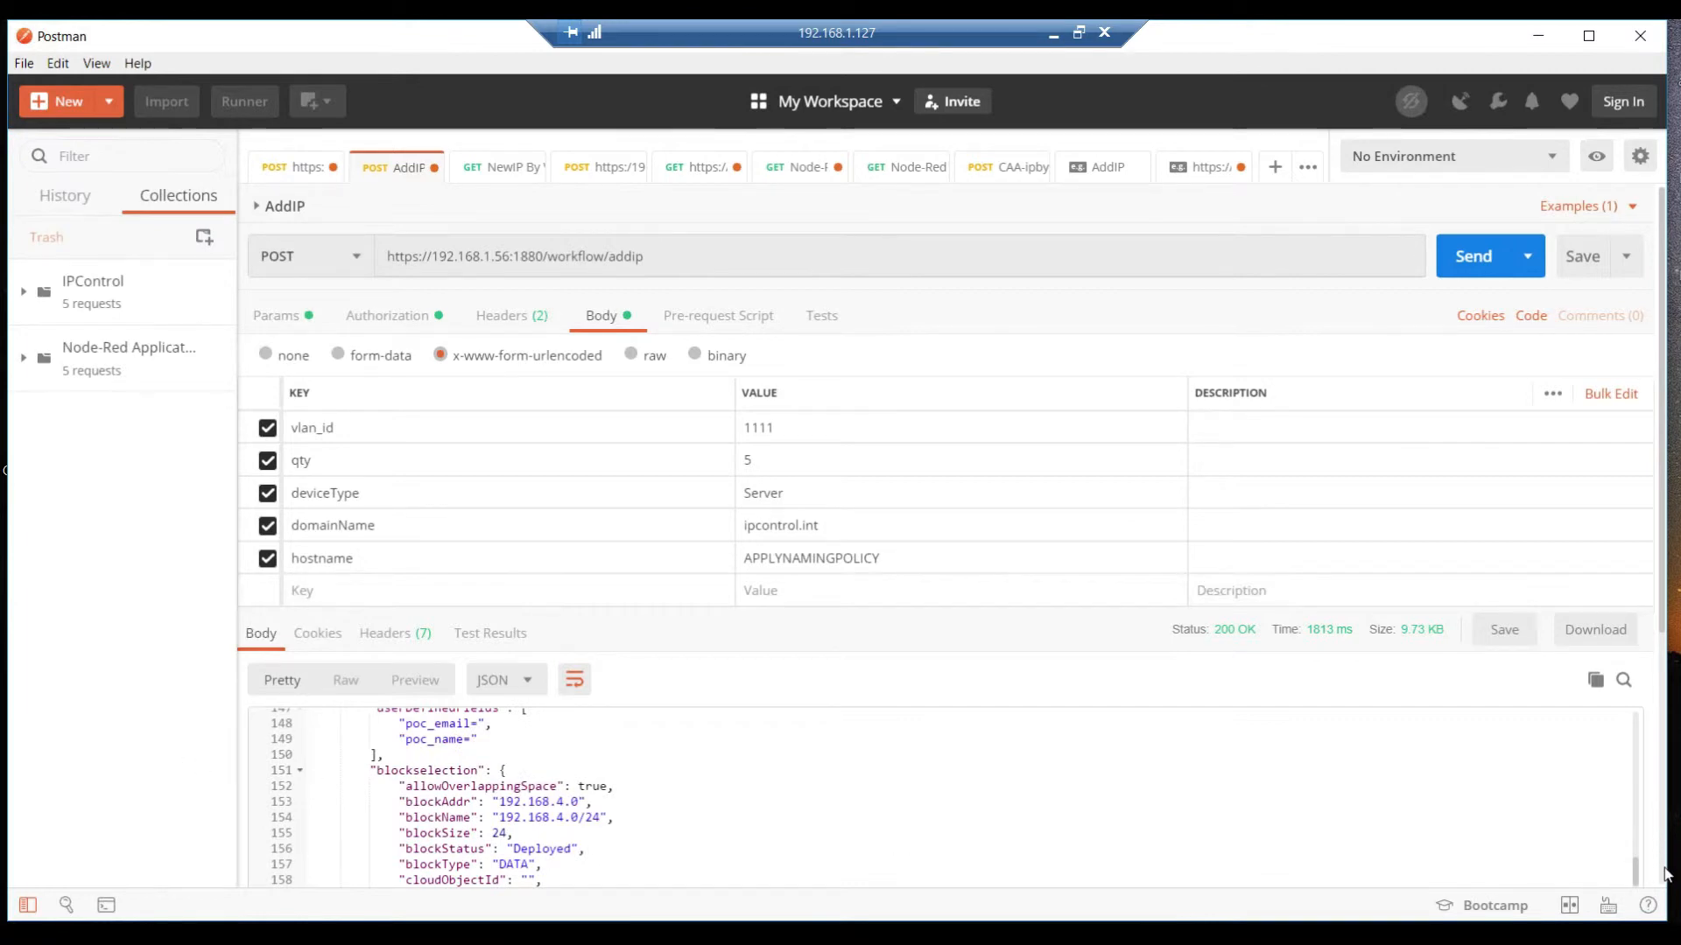
scroll(1663, 350, "down", 5)
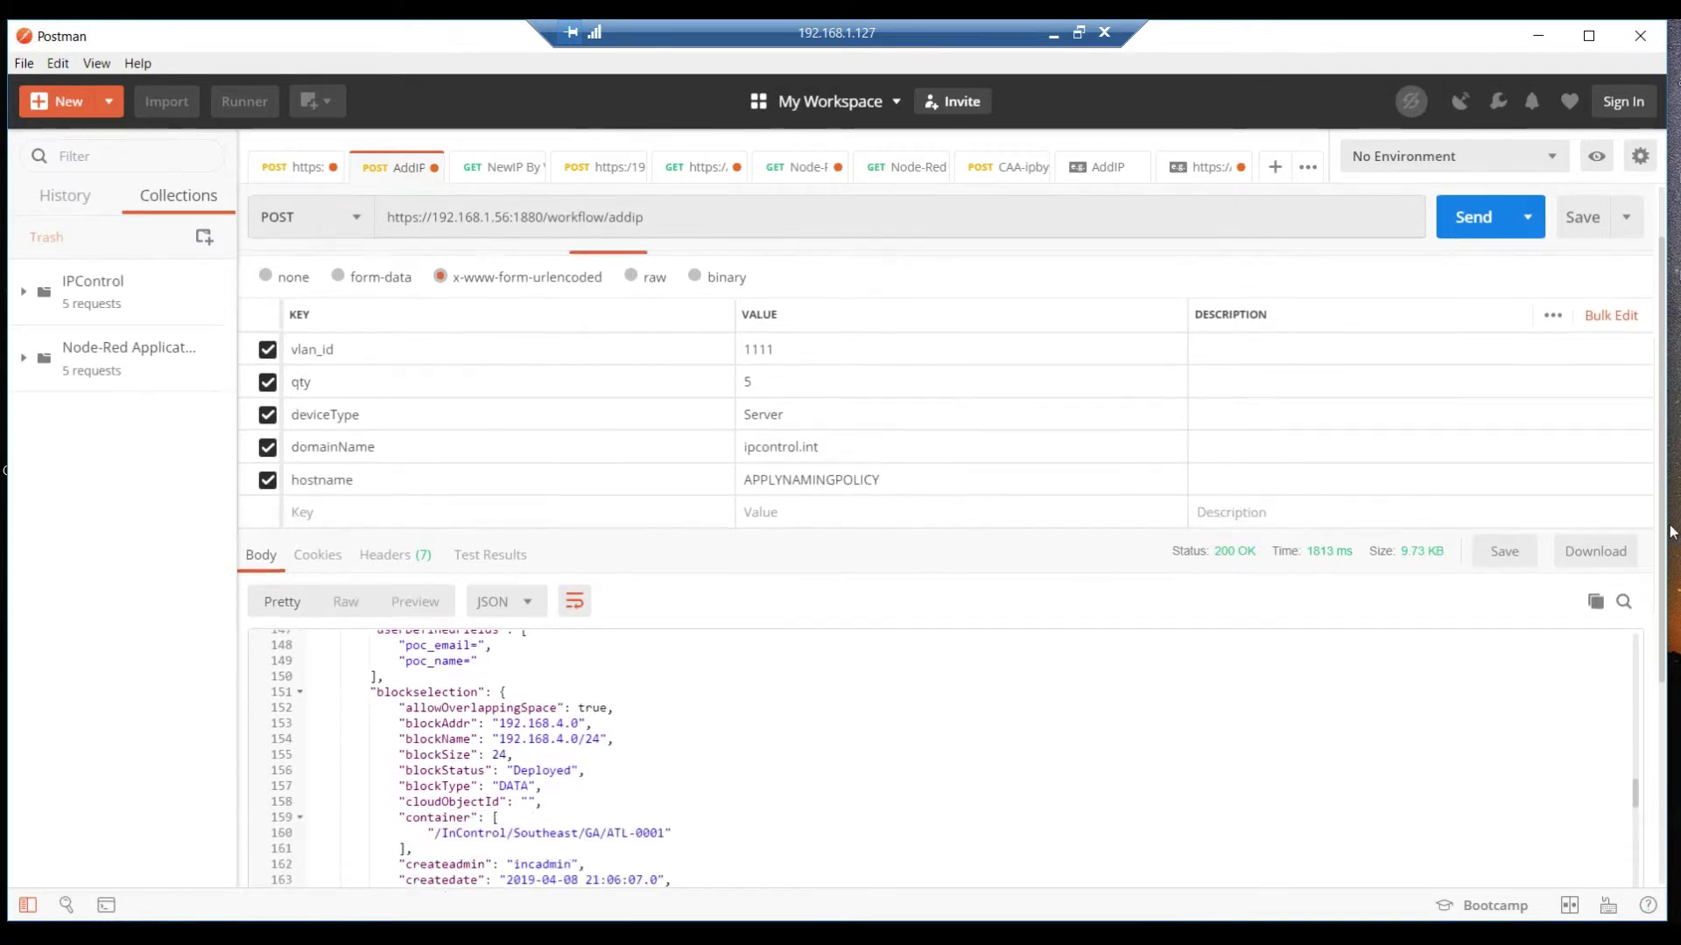
scroll(648, 519, "up", 20)
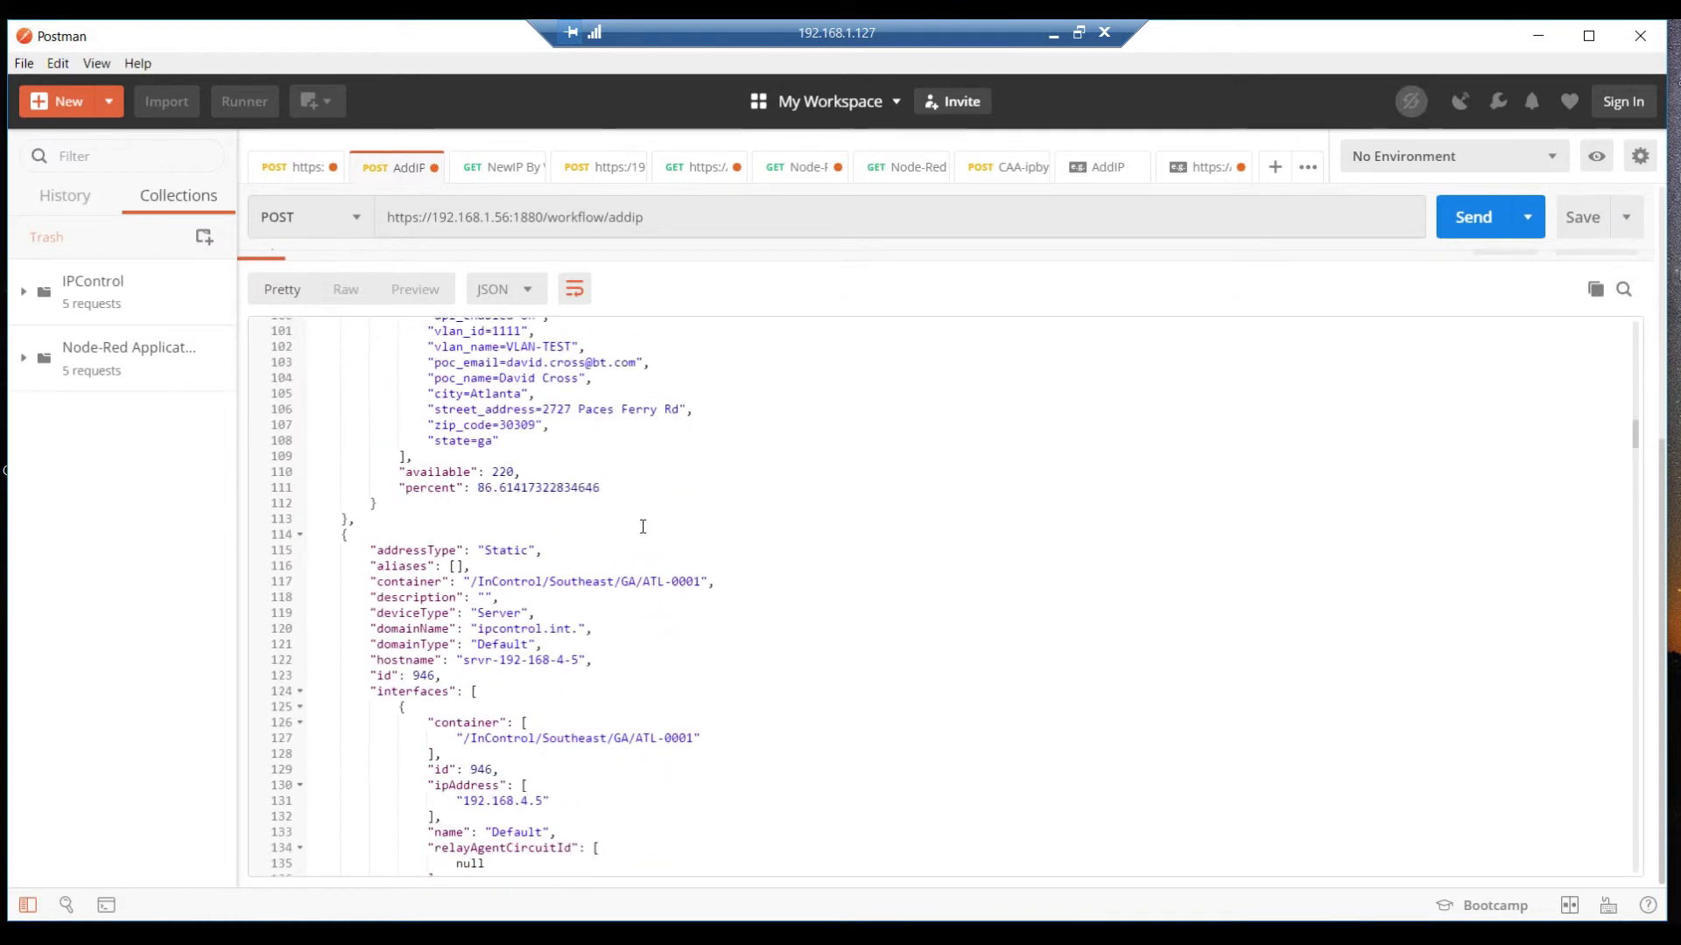
scroll(648, 519, "up", 3)
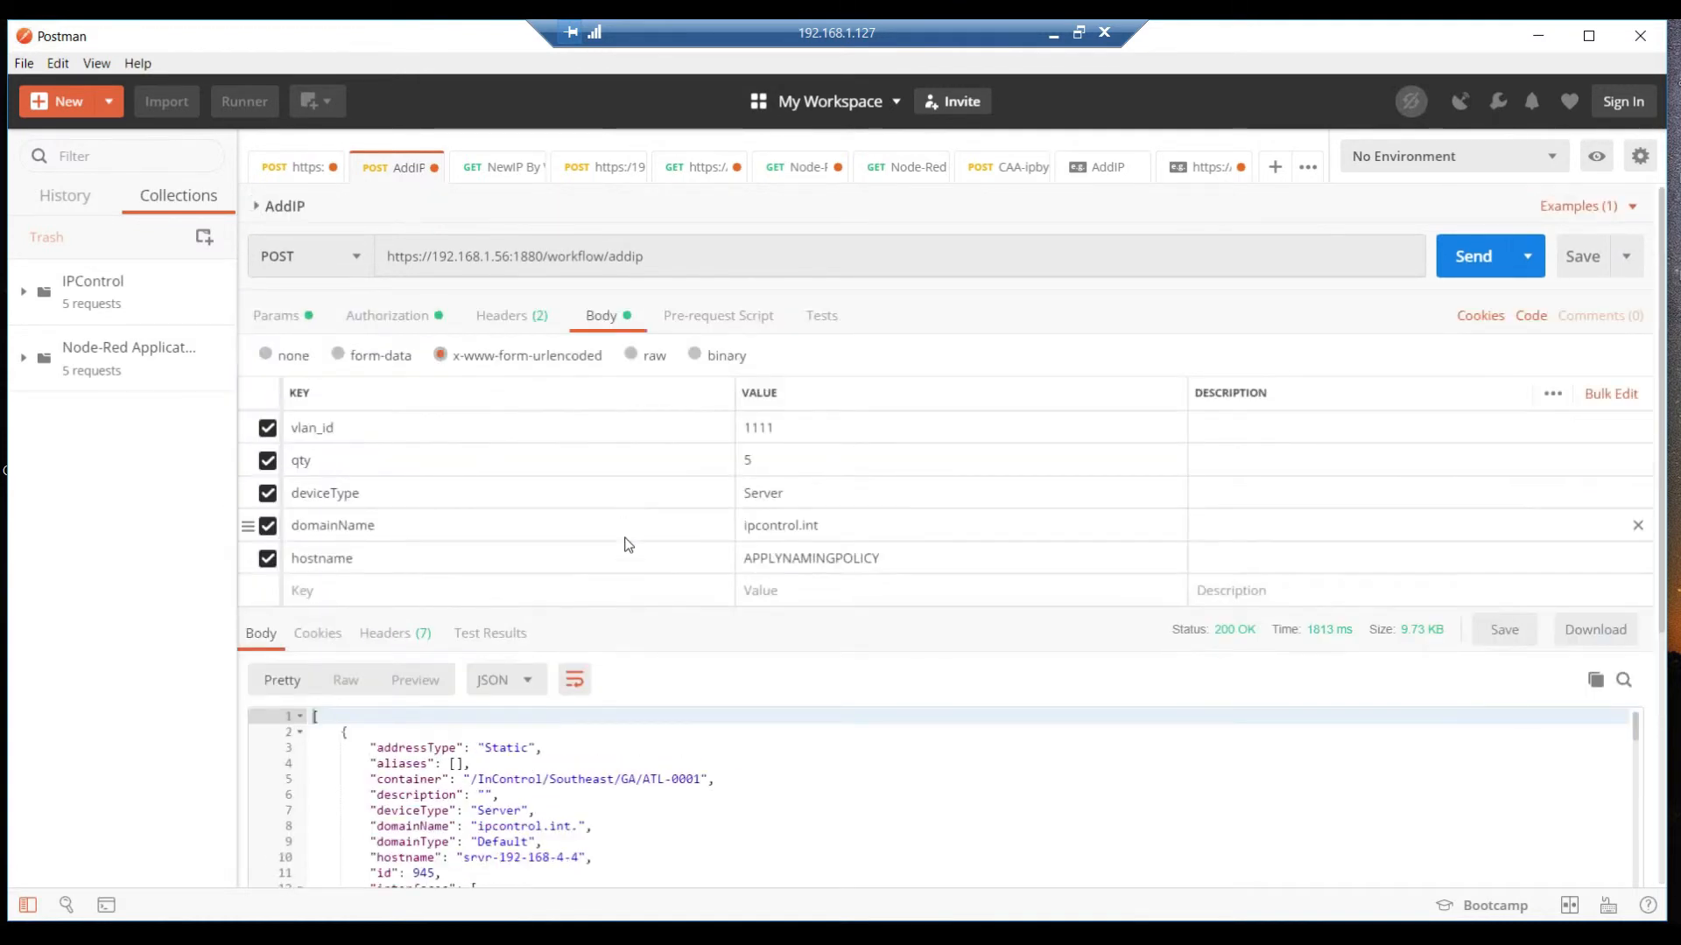
scroll(593, 722, "down", 12)
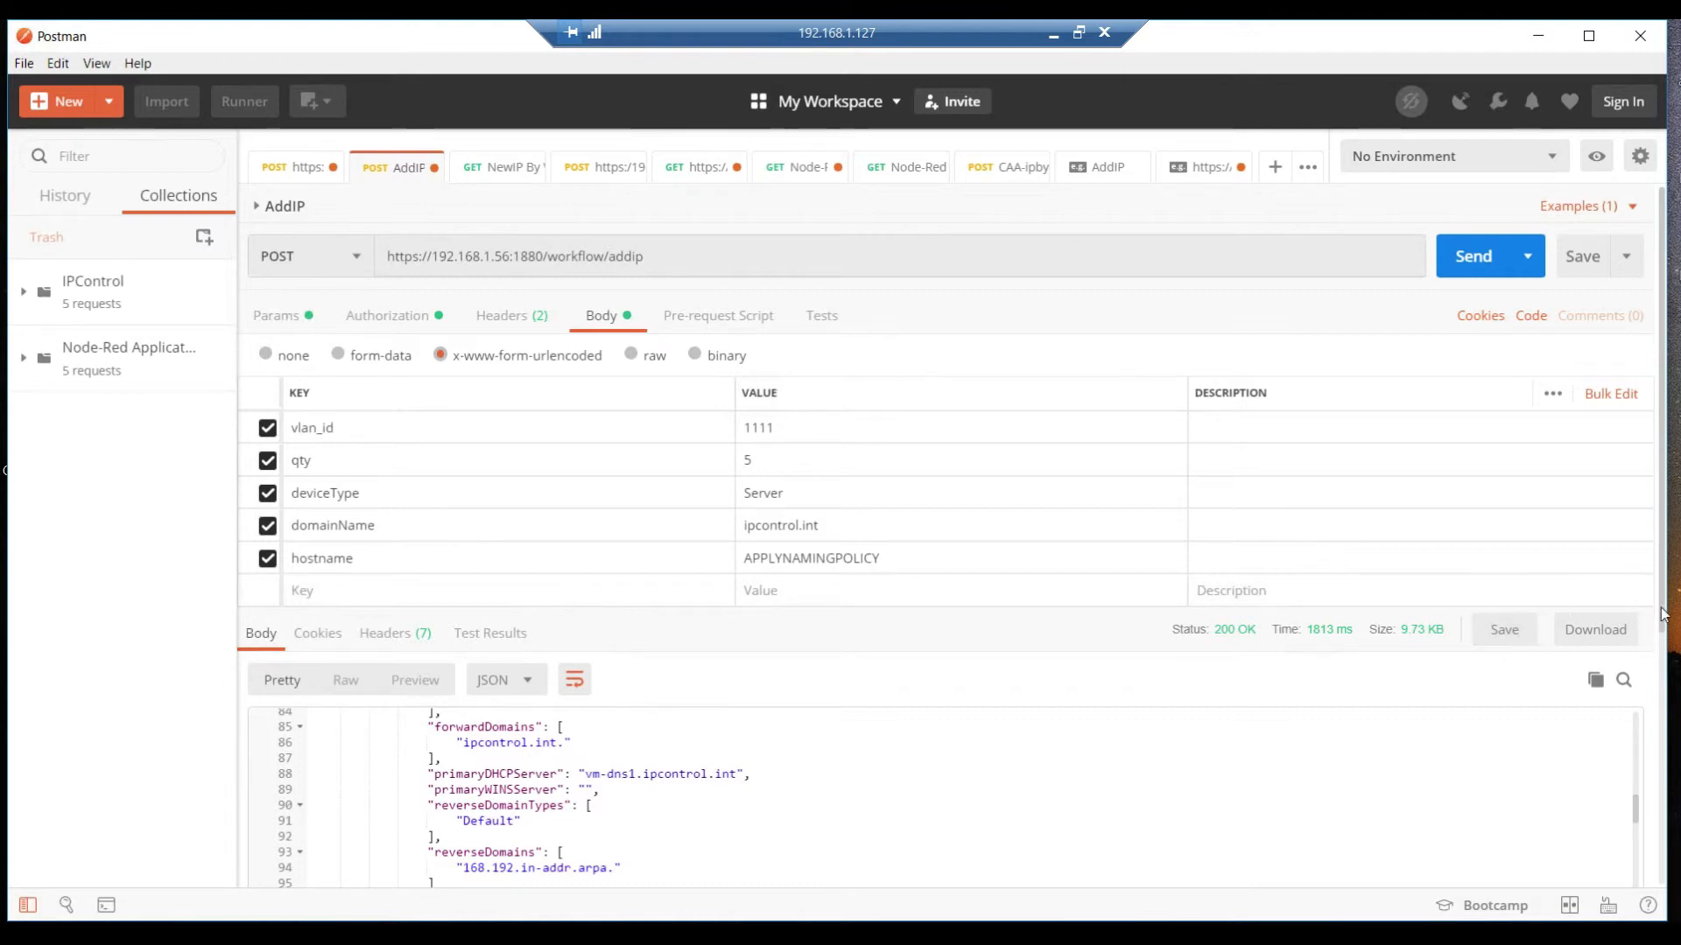
left_click_drag(1665, 617, 1675, 772)
scroll(556, 736, "down", 5)
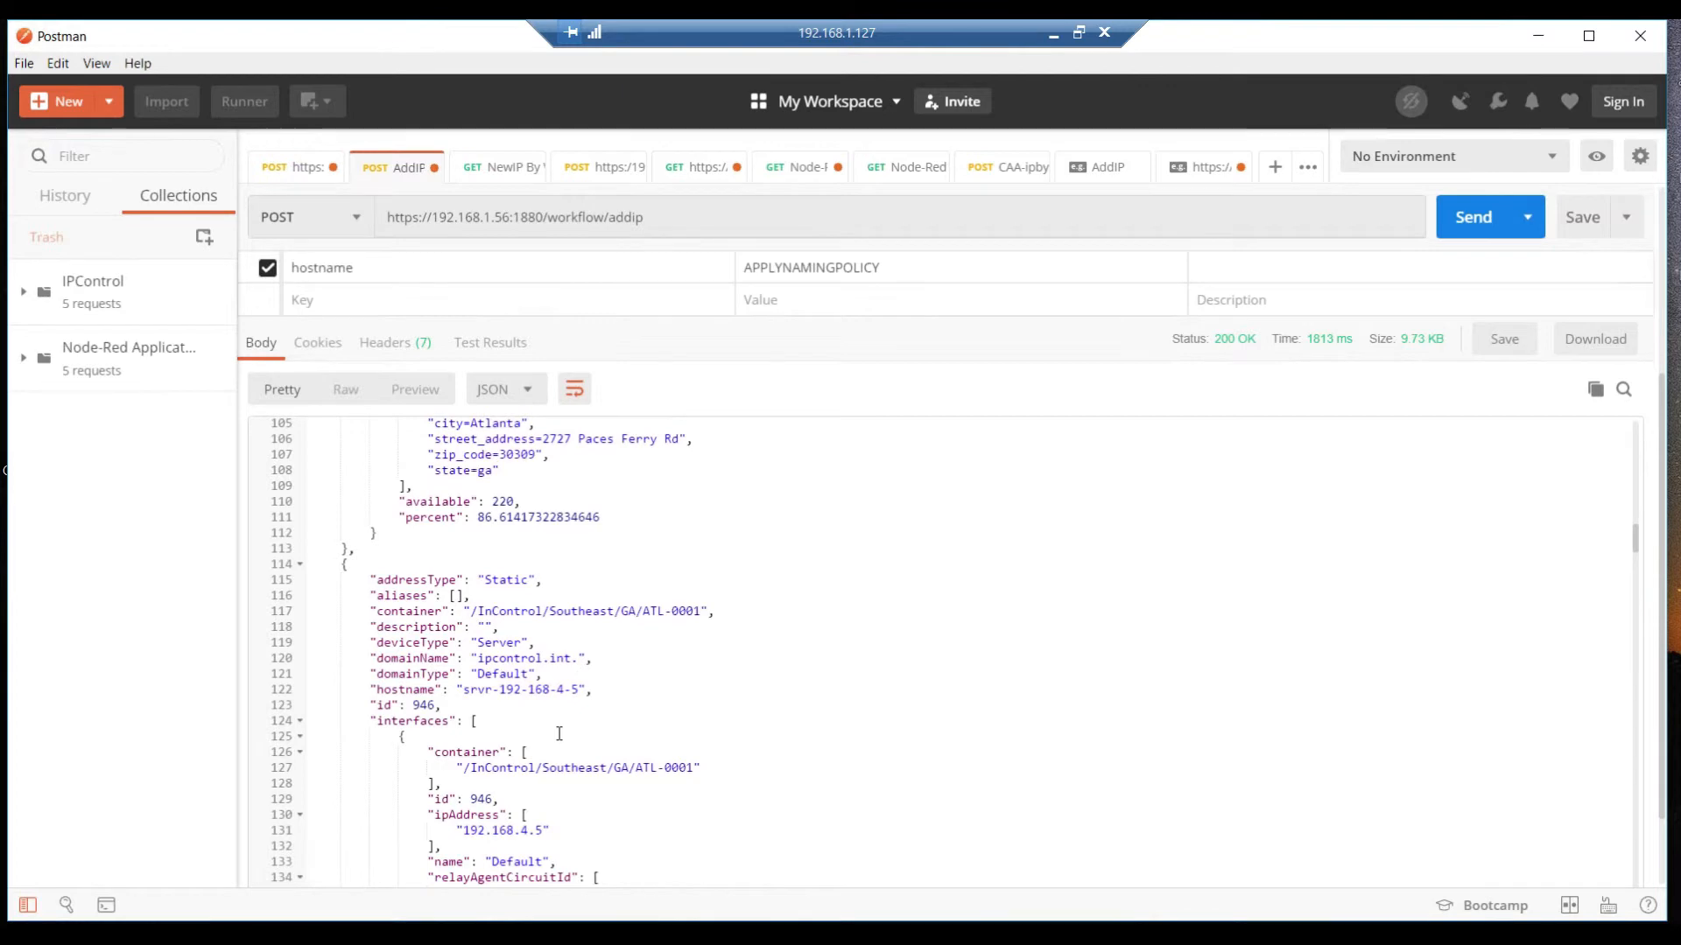
scroll(561, 732, "down", 1)
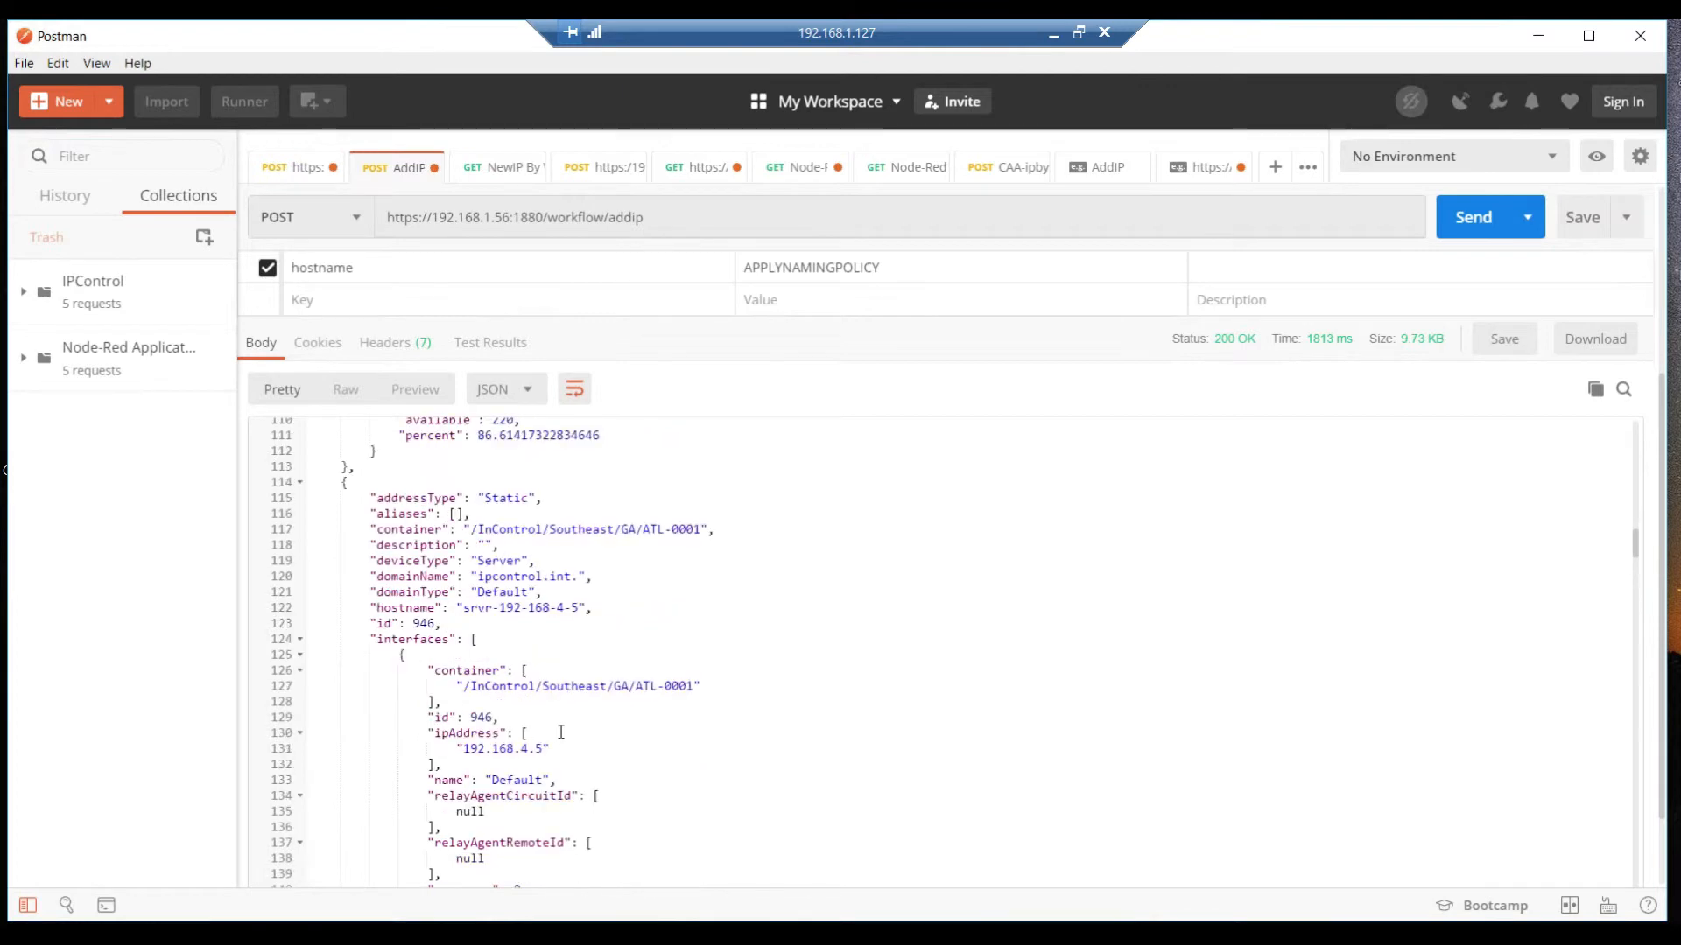
left_click(349, 480)
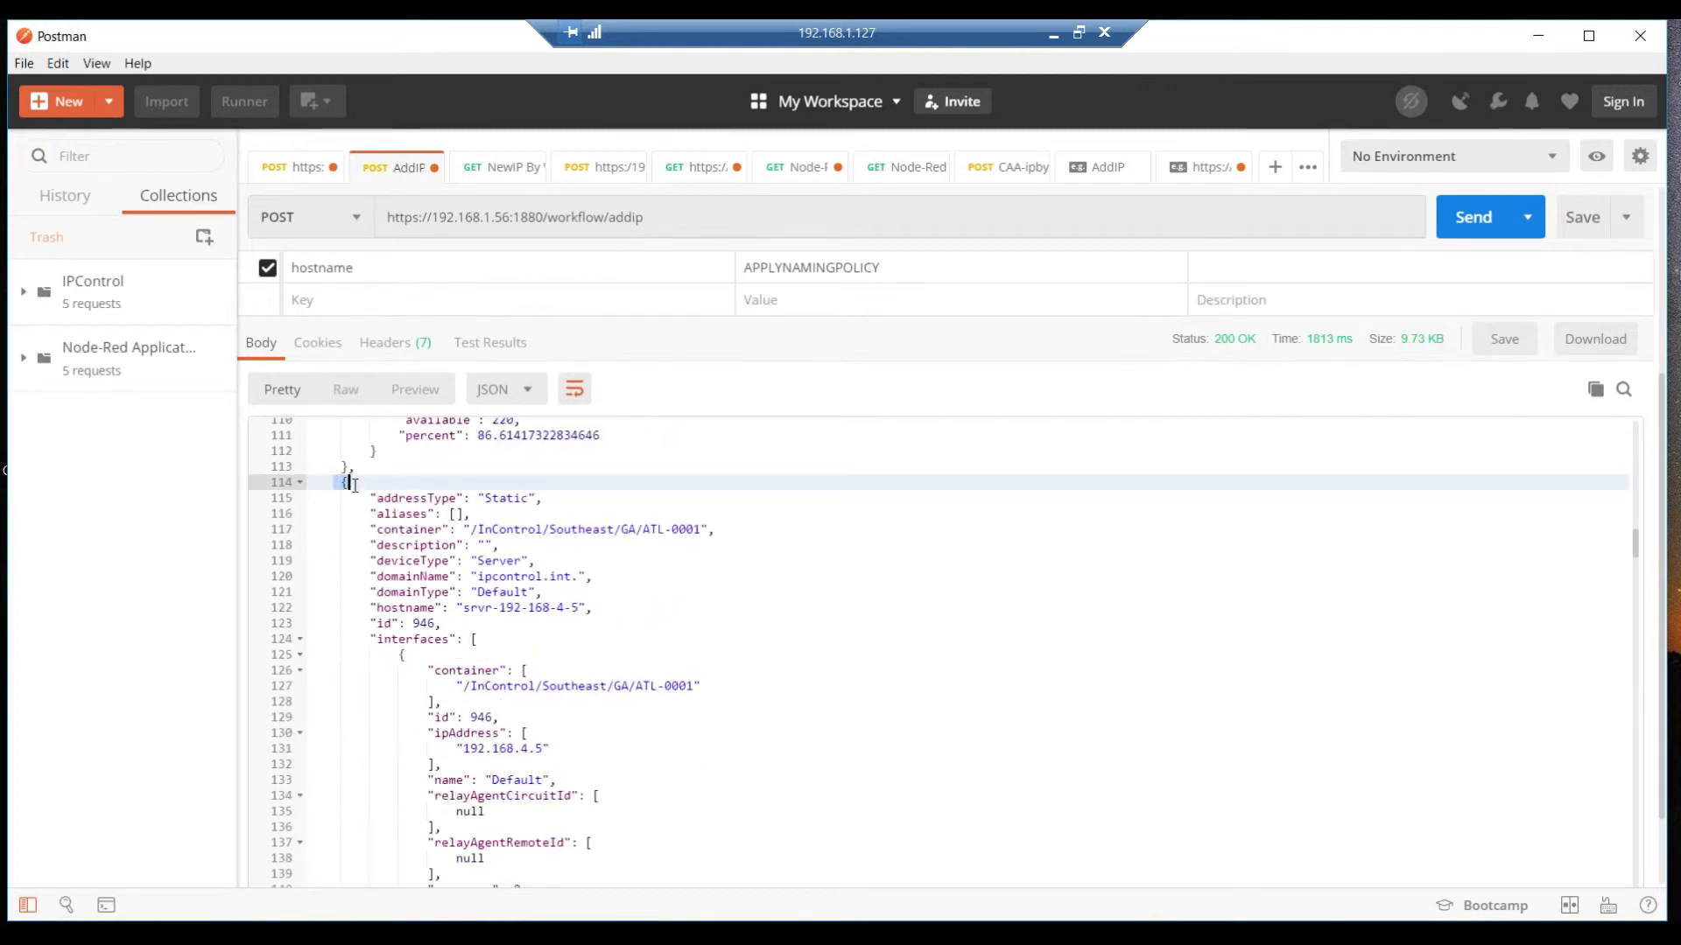
scroll(354, 486, "up", 7)
scroll(355, 485, "up", 14)
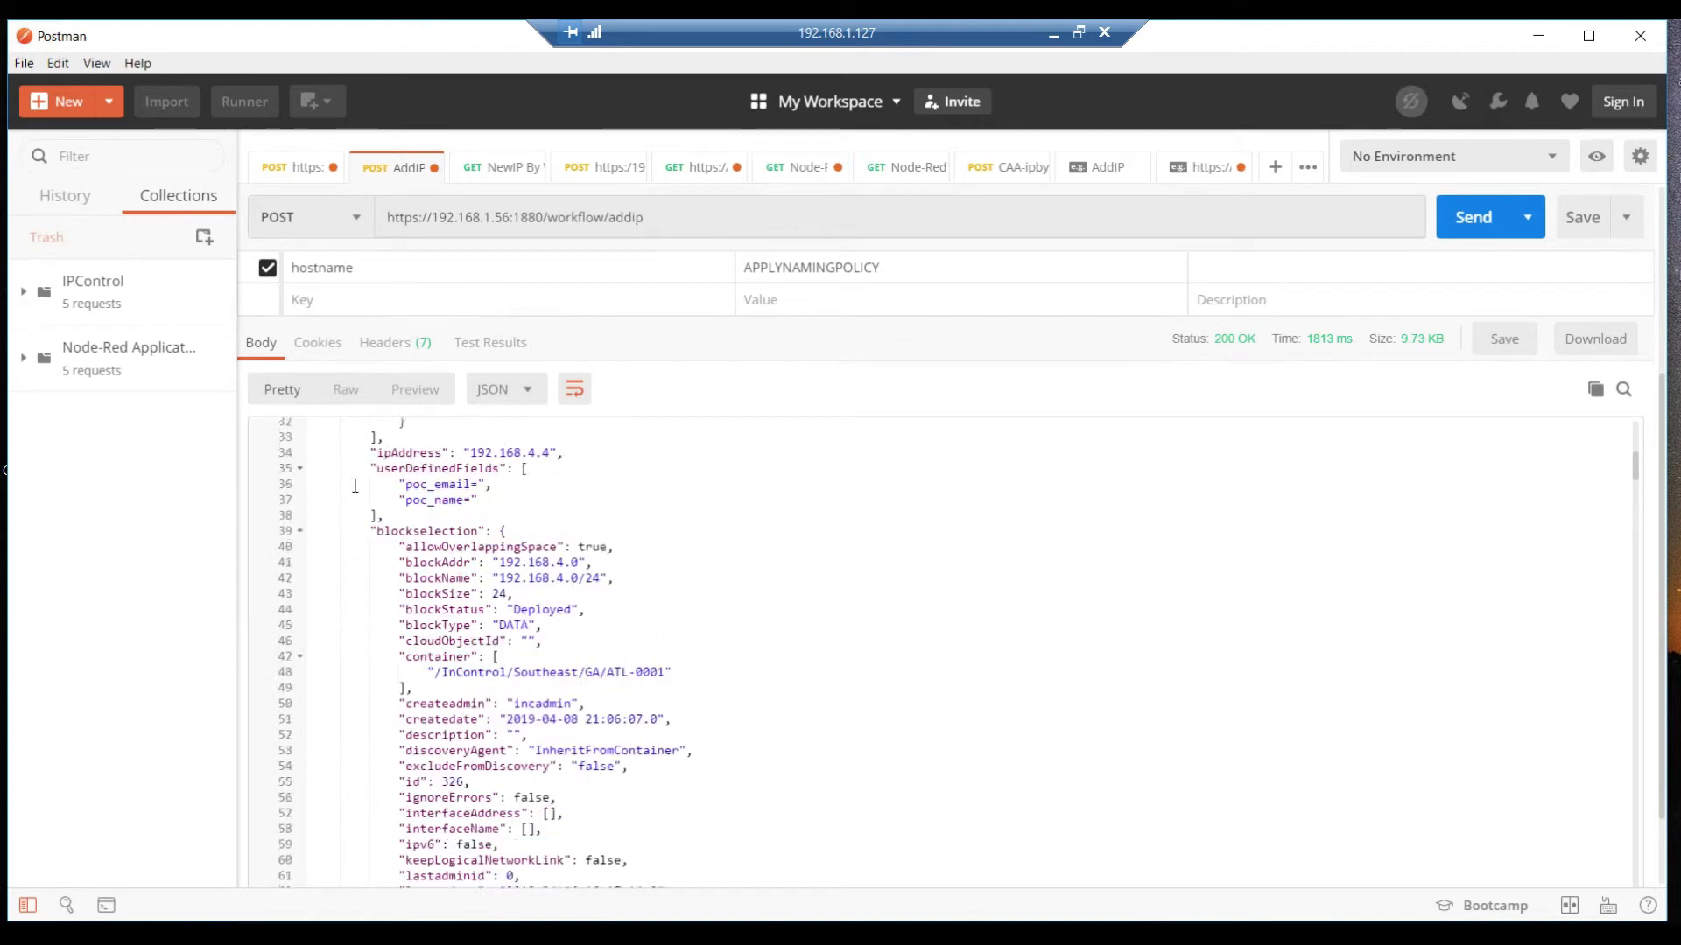
scroll(354, 486, "up", 3)
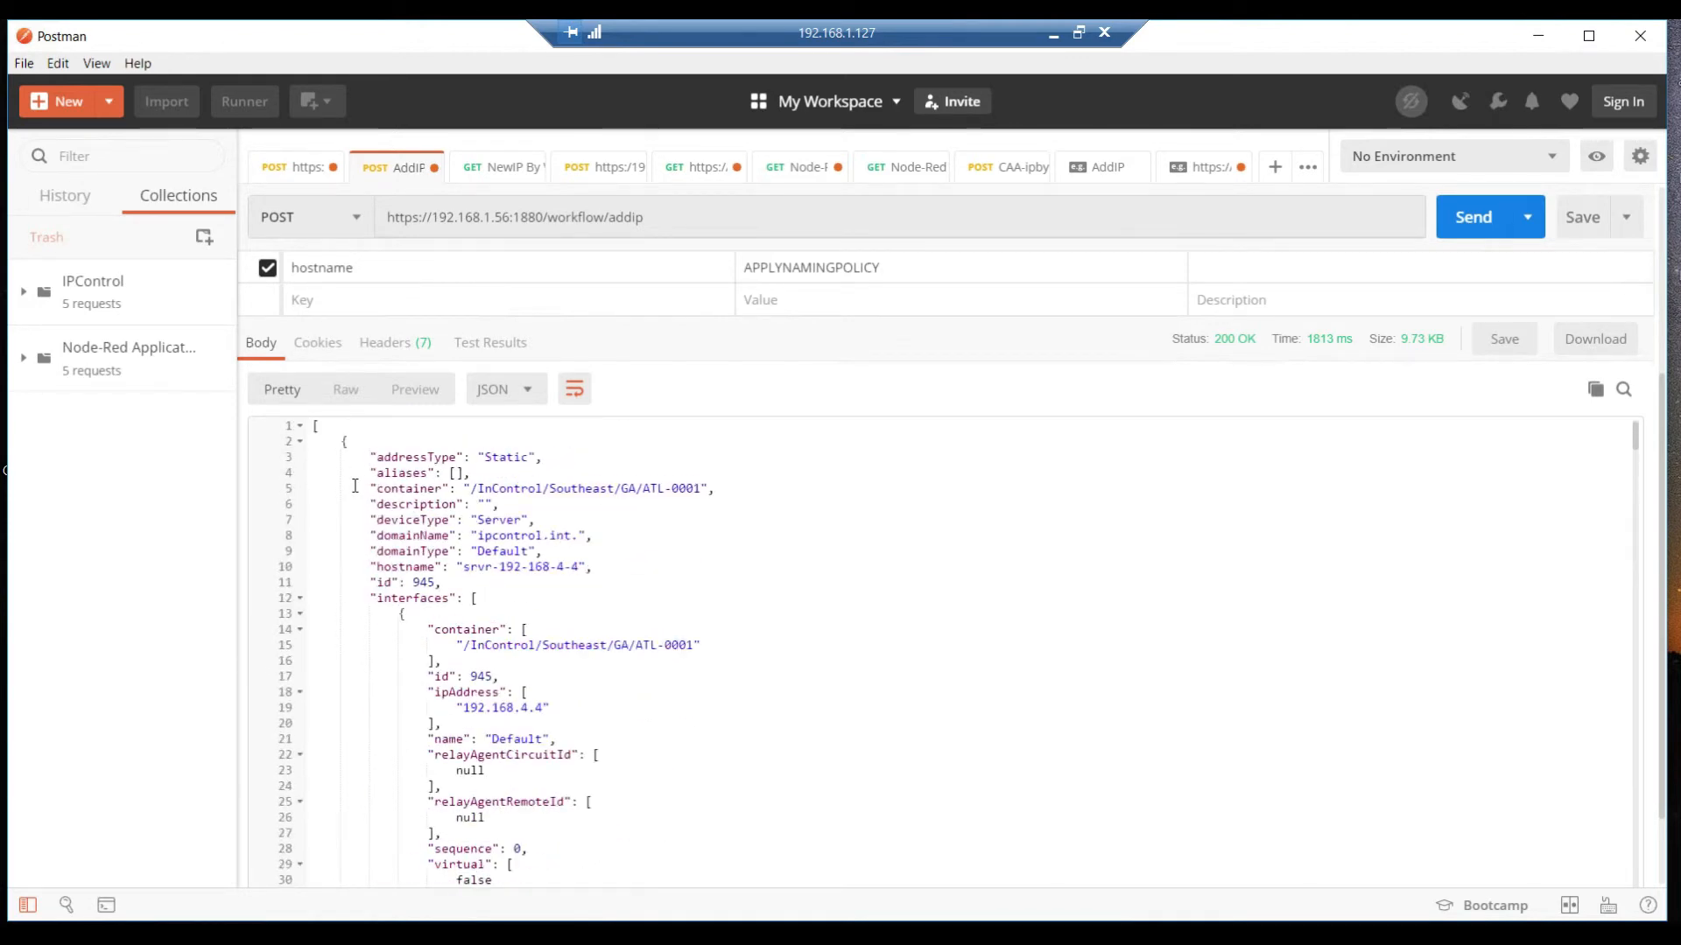
Examine the first returned device's interface, IP address, user-defined fields and blockselection details in the response.
left_click(311, 431)
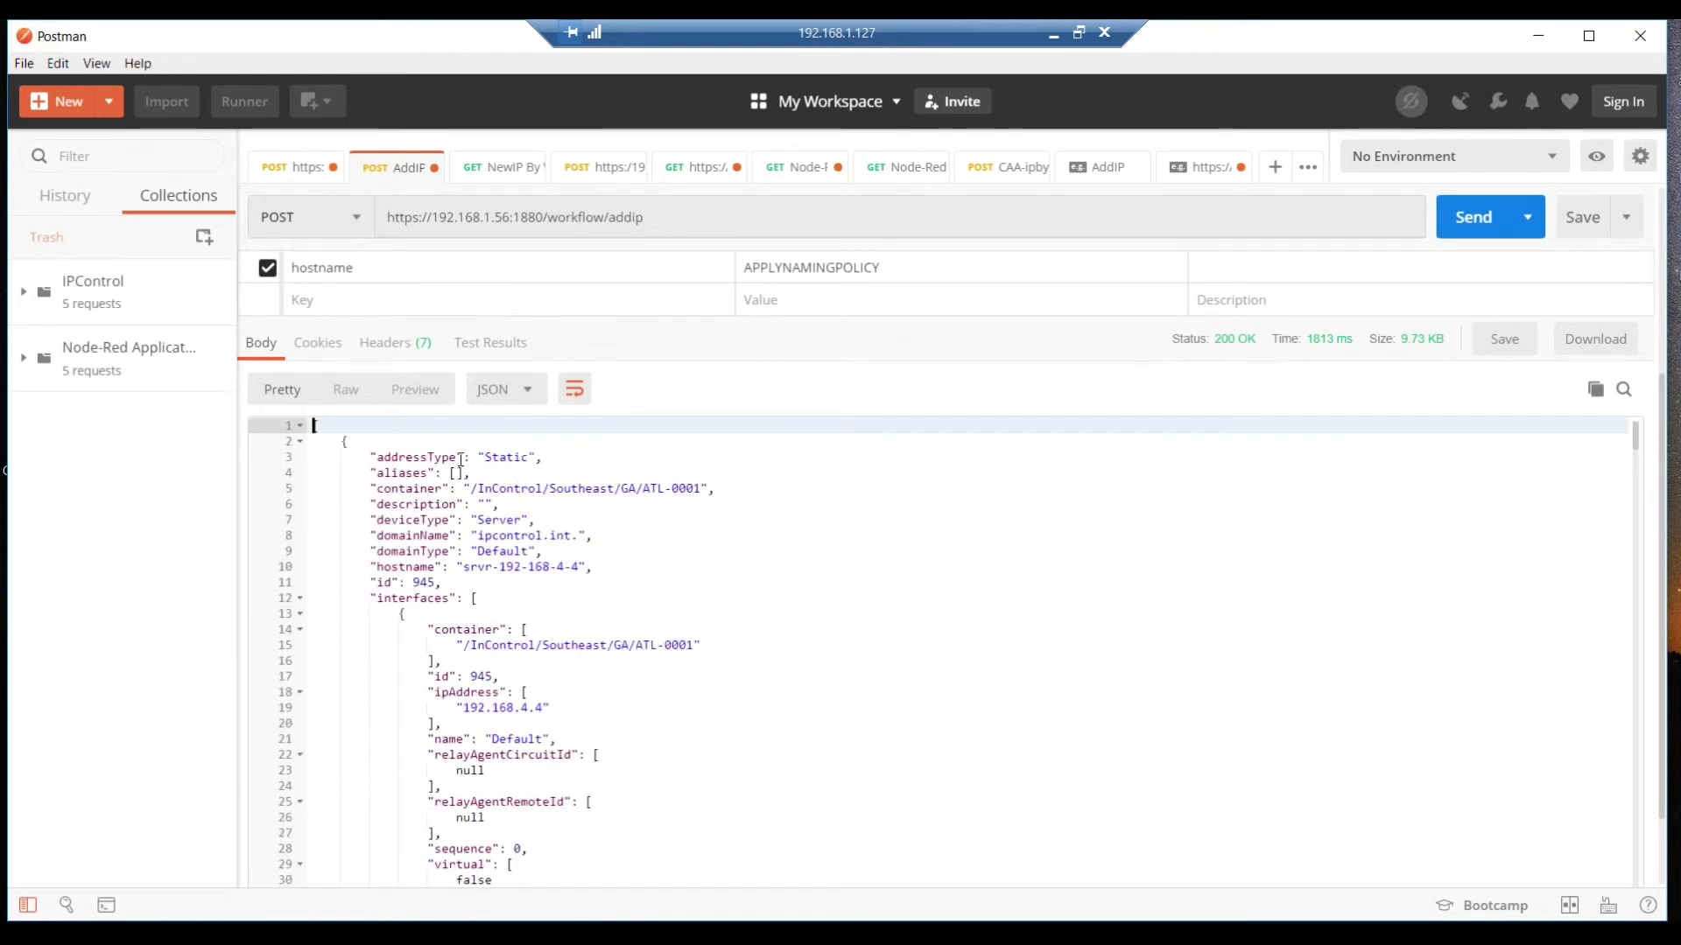
scroll(446, 564, "down", 5)
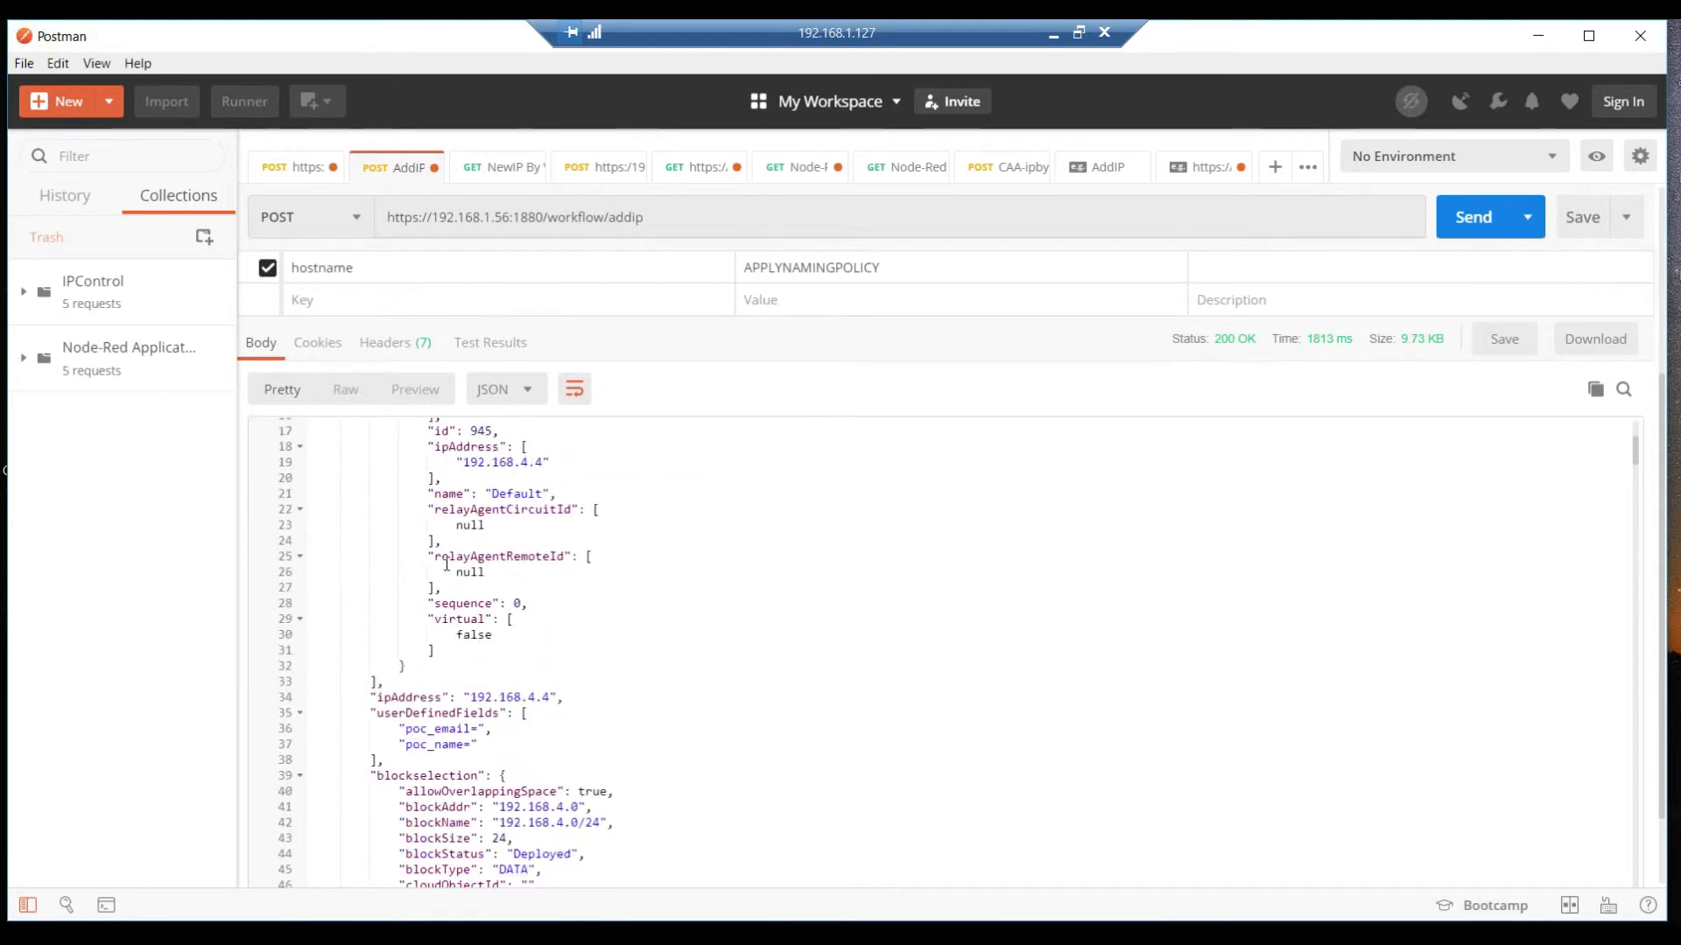
scroll(449, 564, "down", 3)
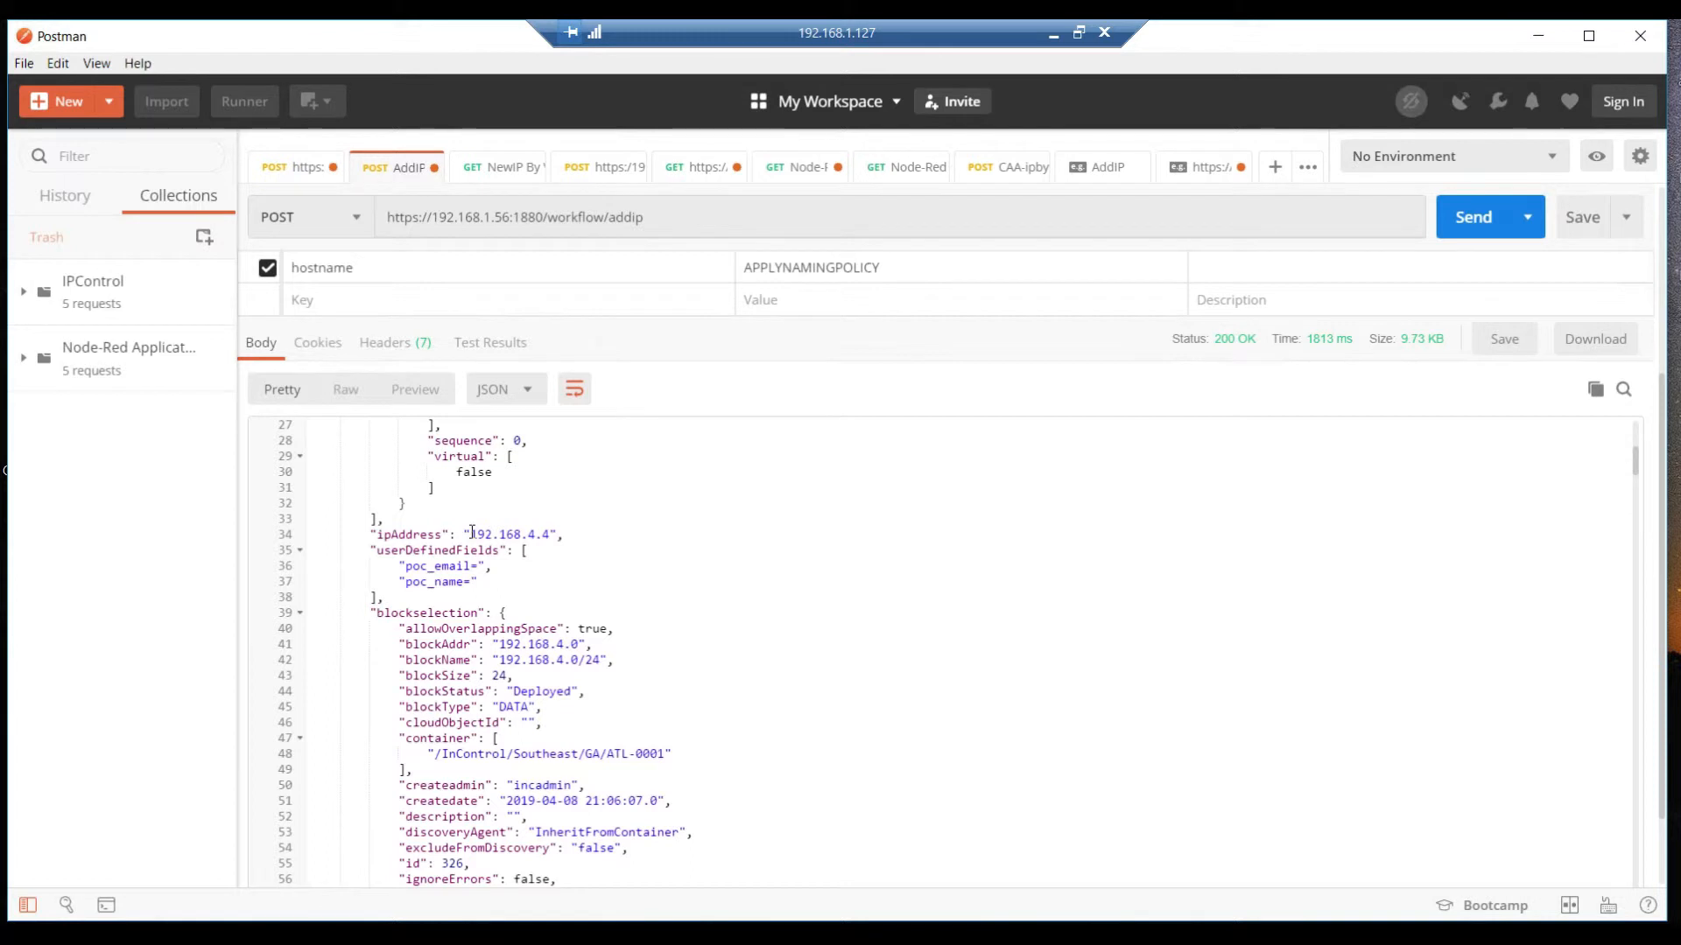
scroll(473, 489, "down", 2)
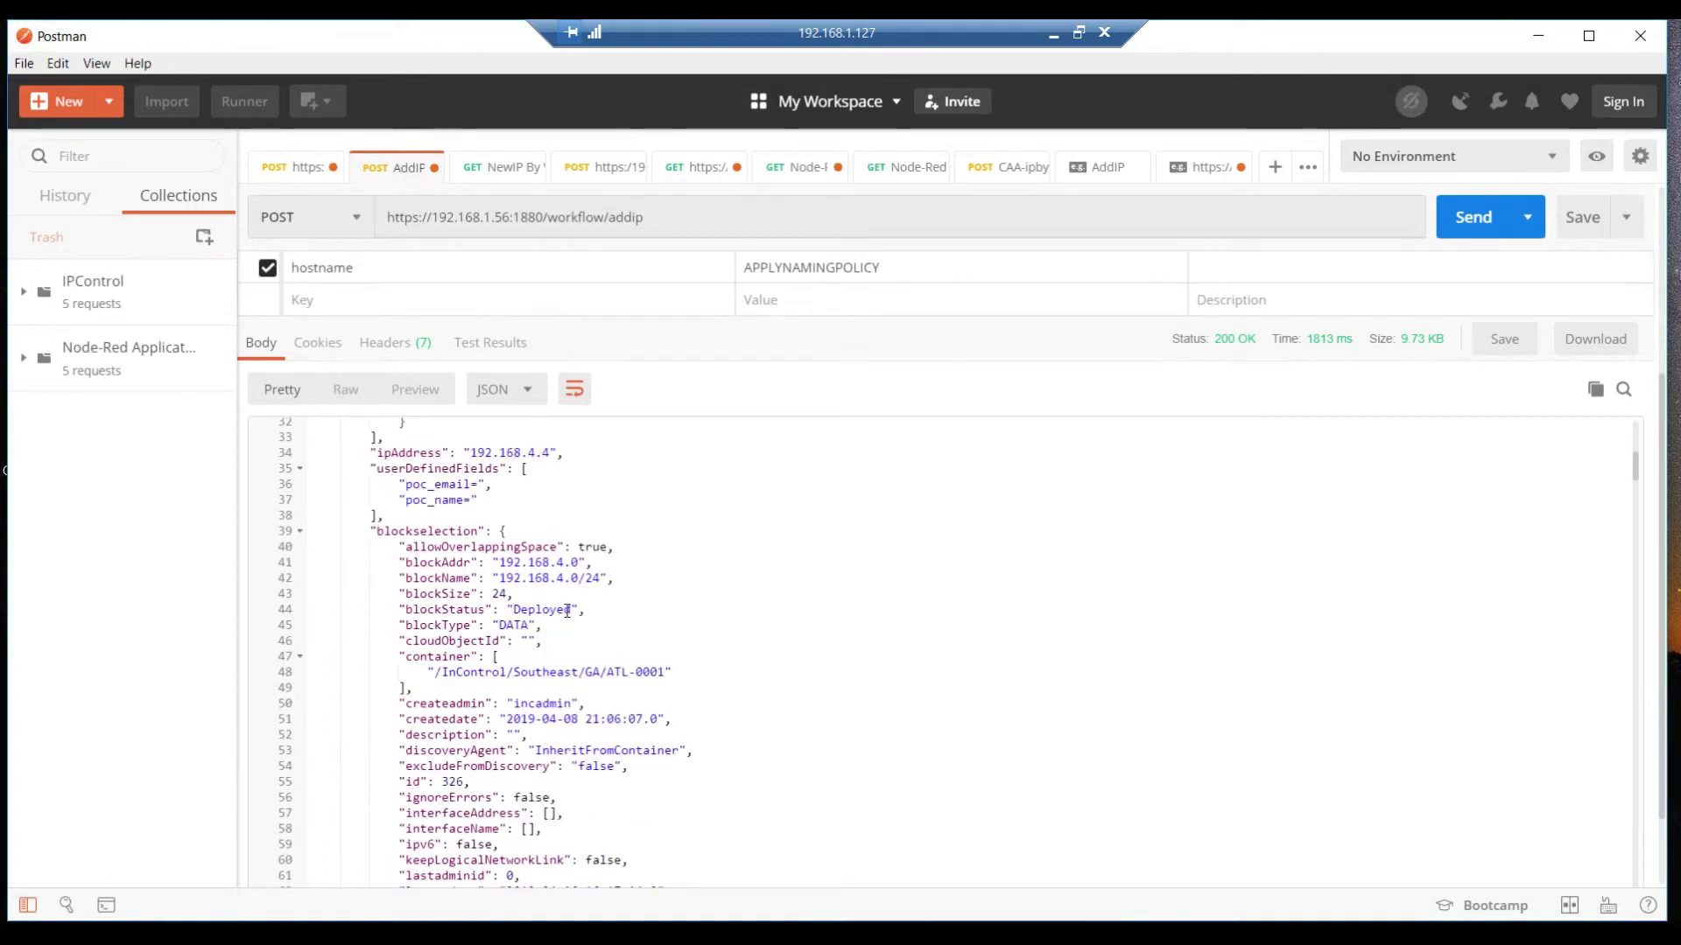
scroll(502, 512, "down", 1)
left_click_drag(370, 453, 584, 483)
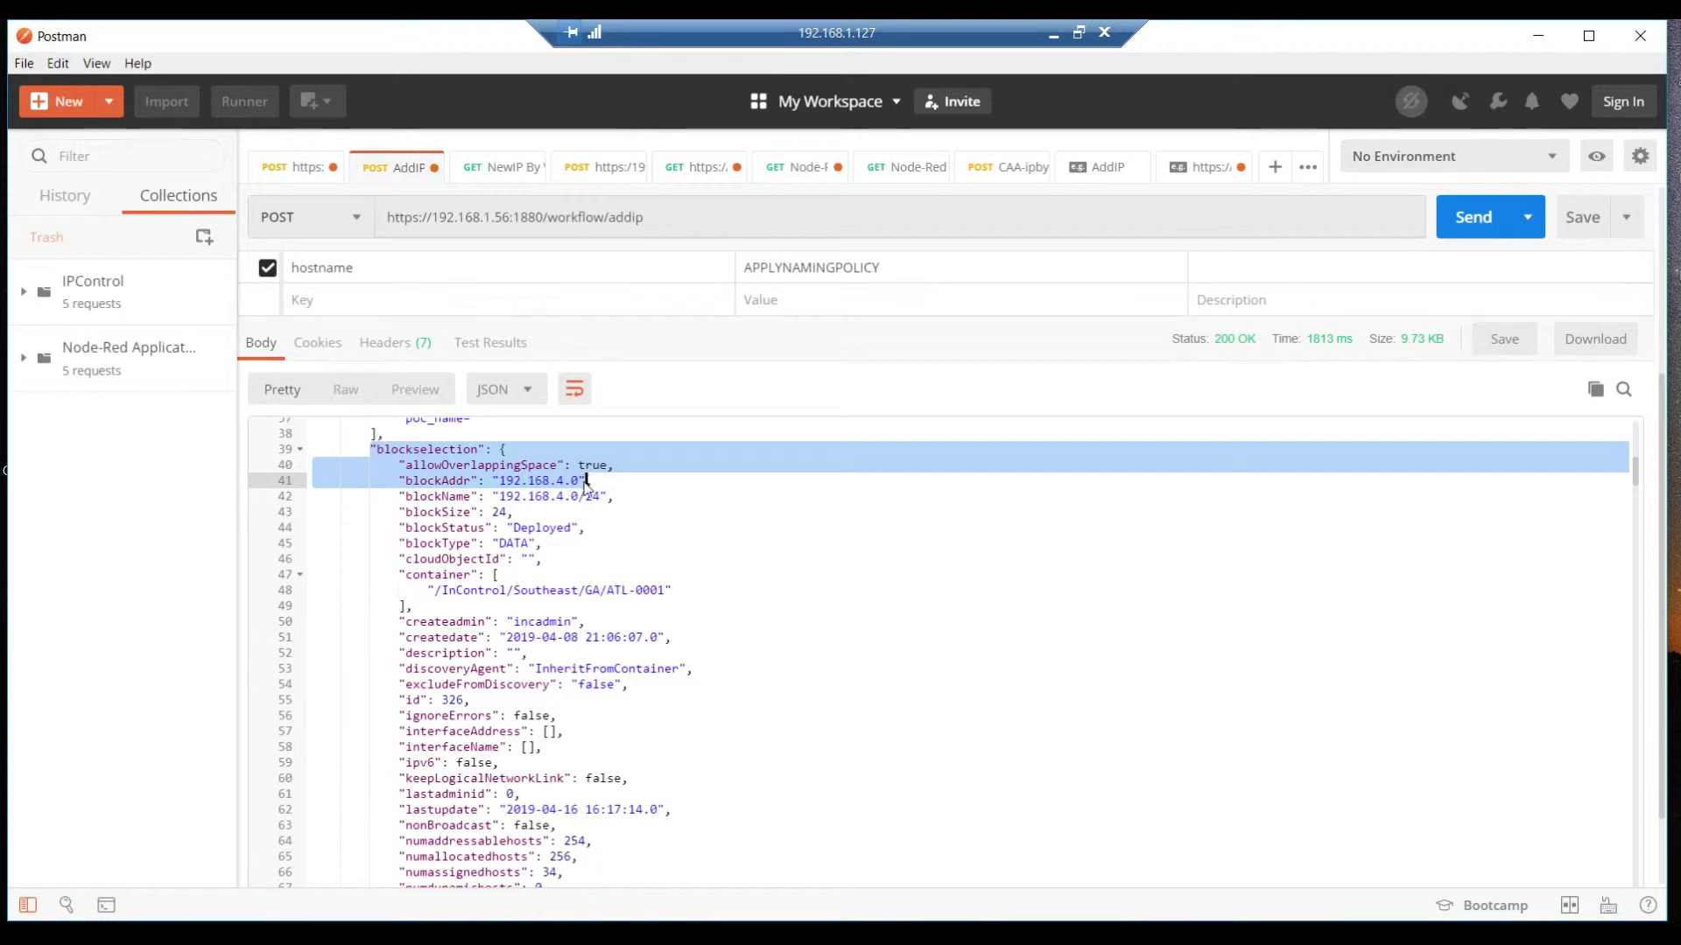
left_click(611, 520)
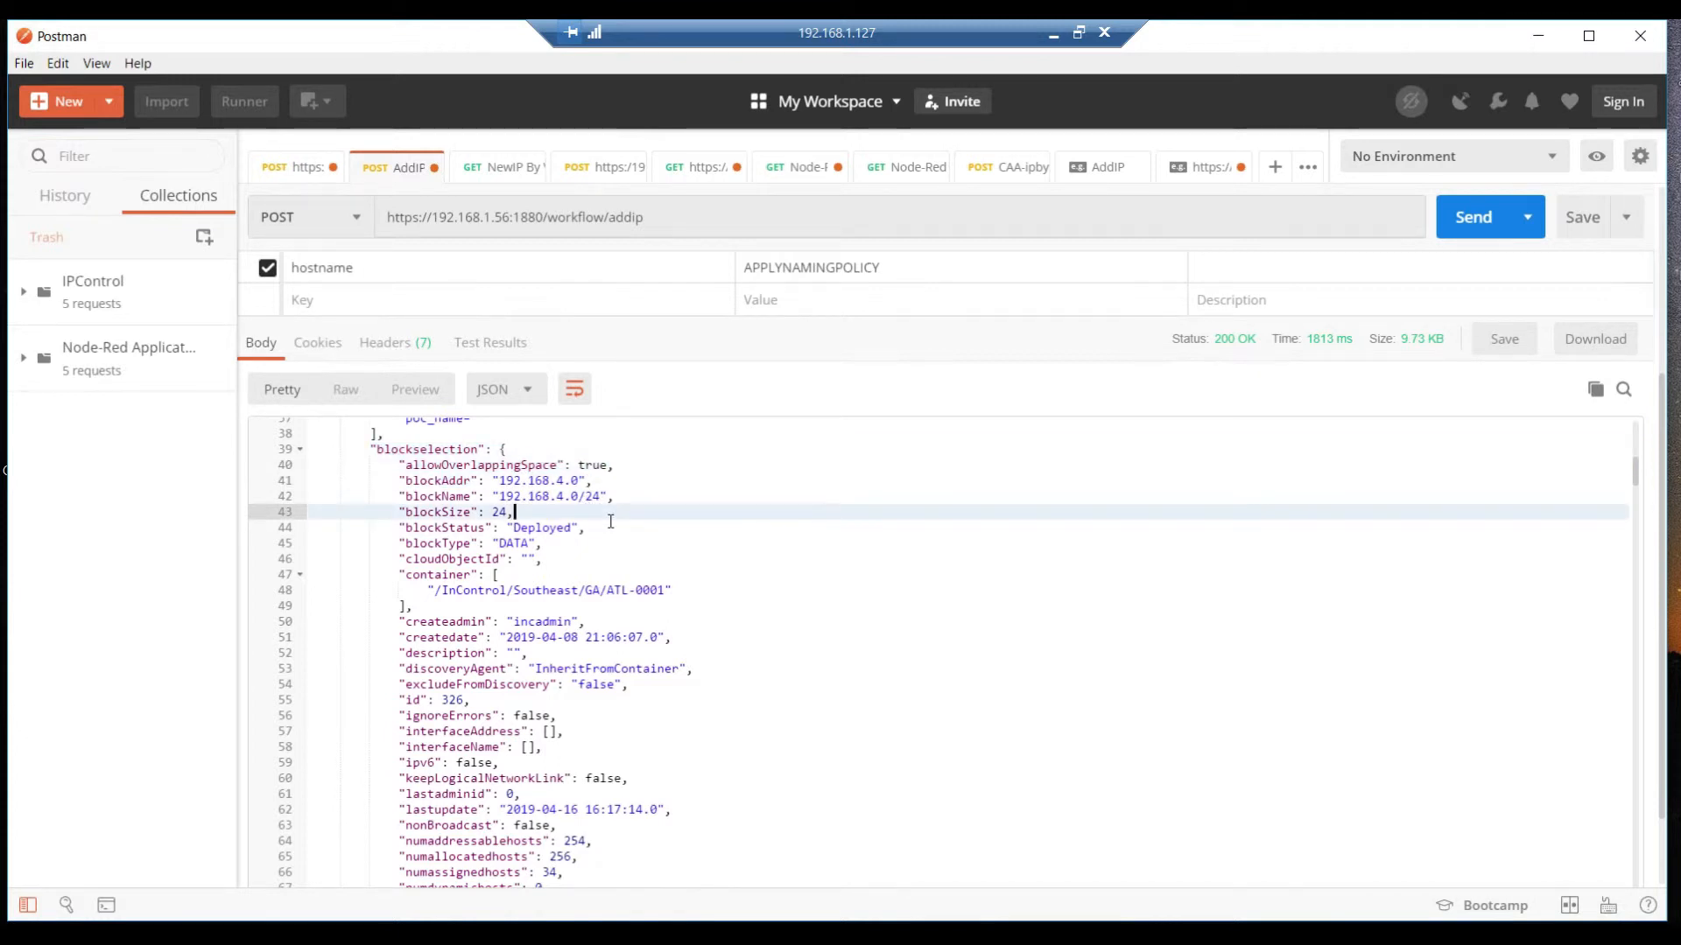
scroll(611, 521, "down", 2)
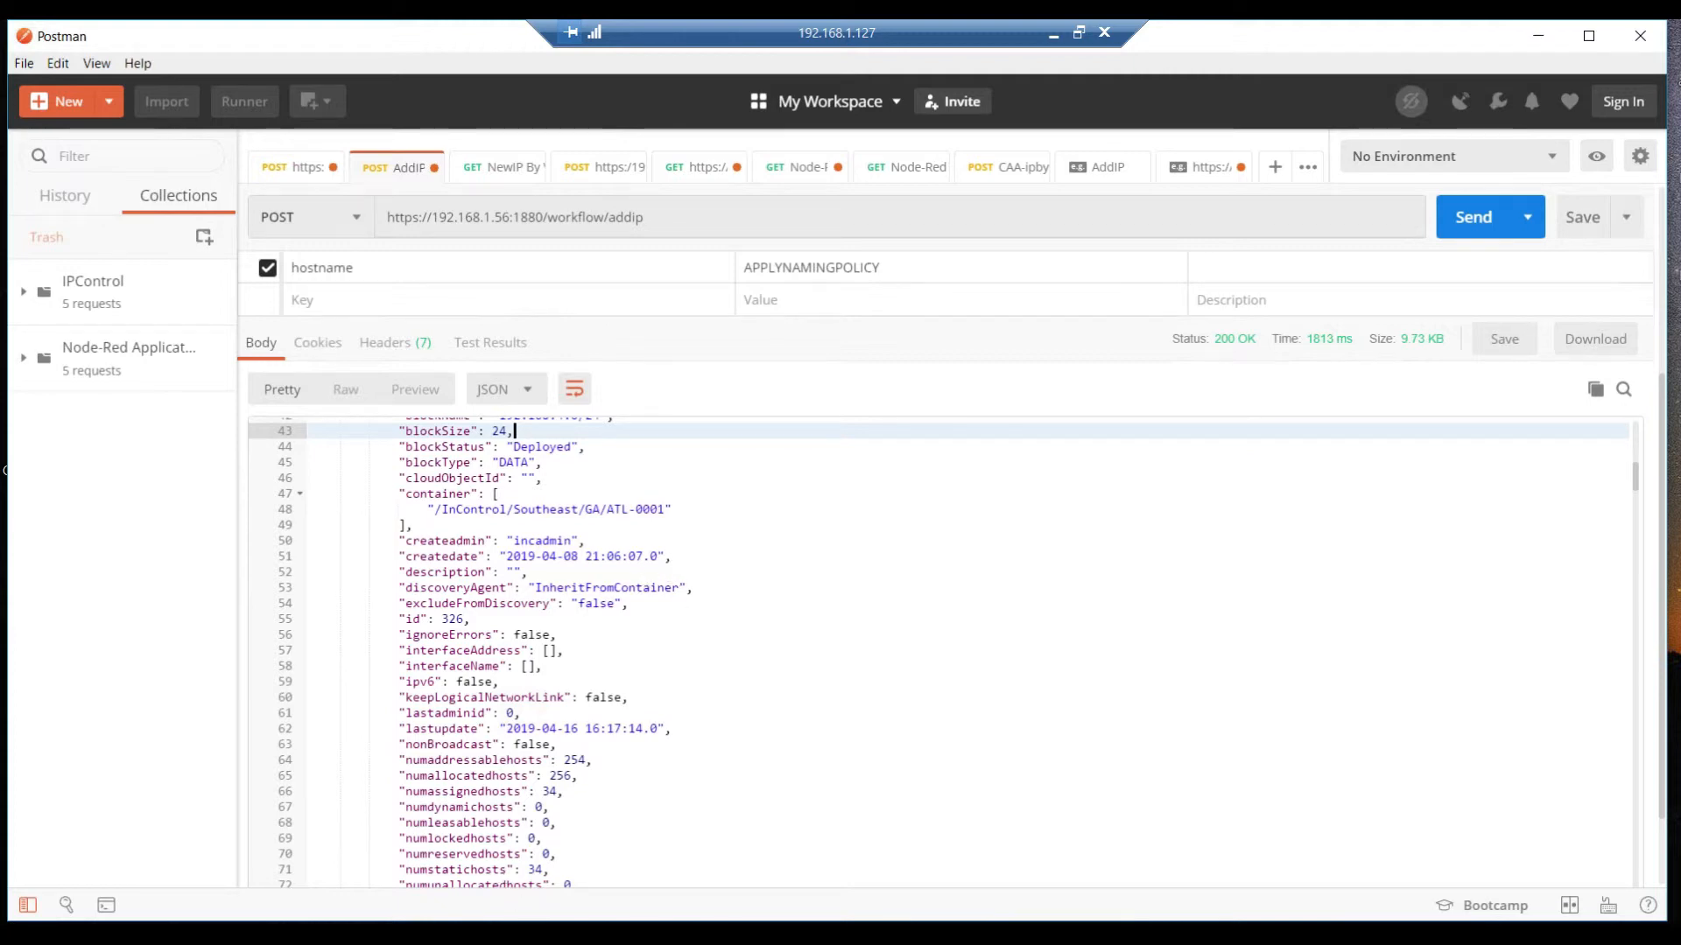
Switch from Postman to IPControl and open the ATL-0001 container's address block details.
key("alt+Tab")
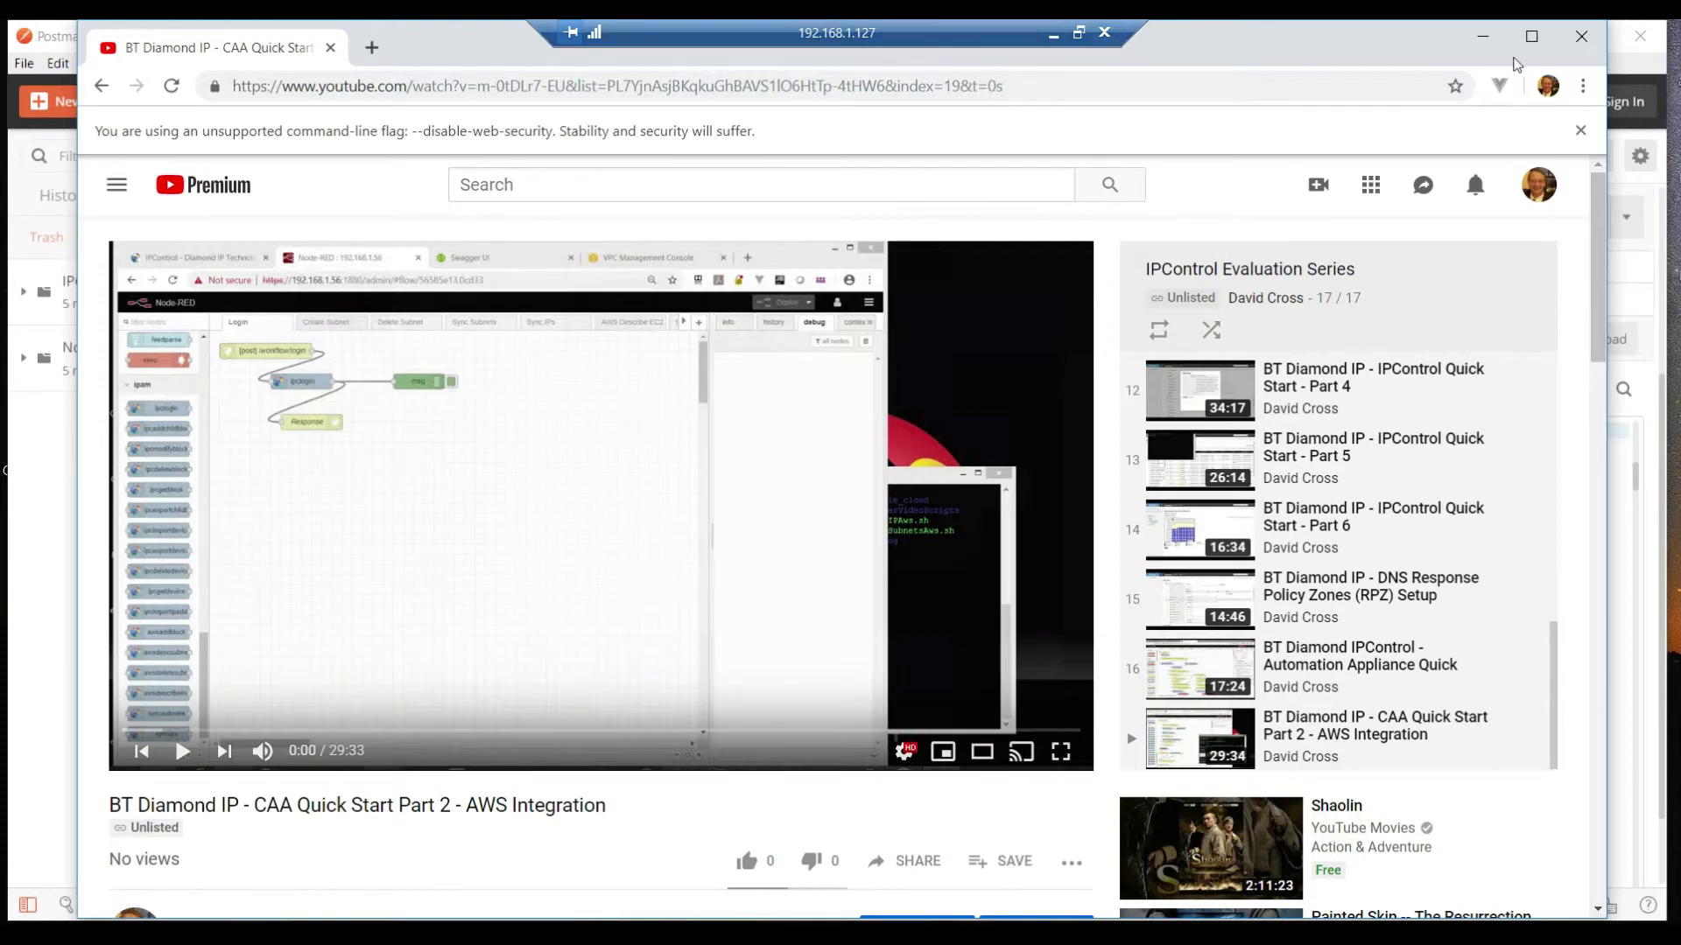
left_click(1482, 37)
left_click(1053, 34)
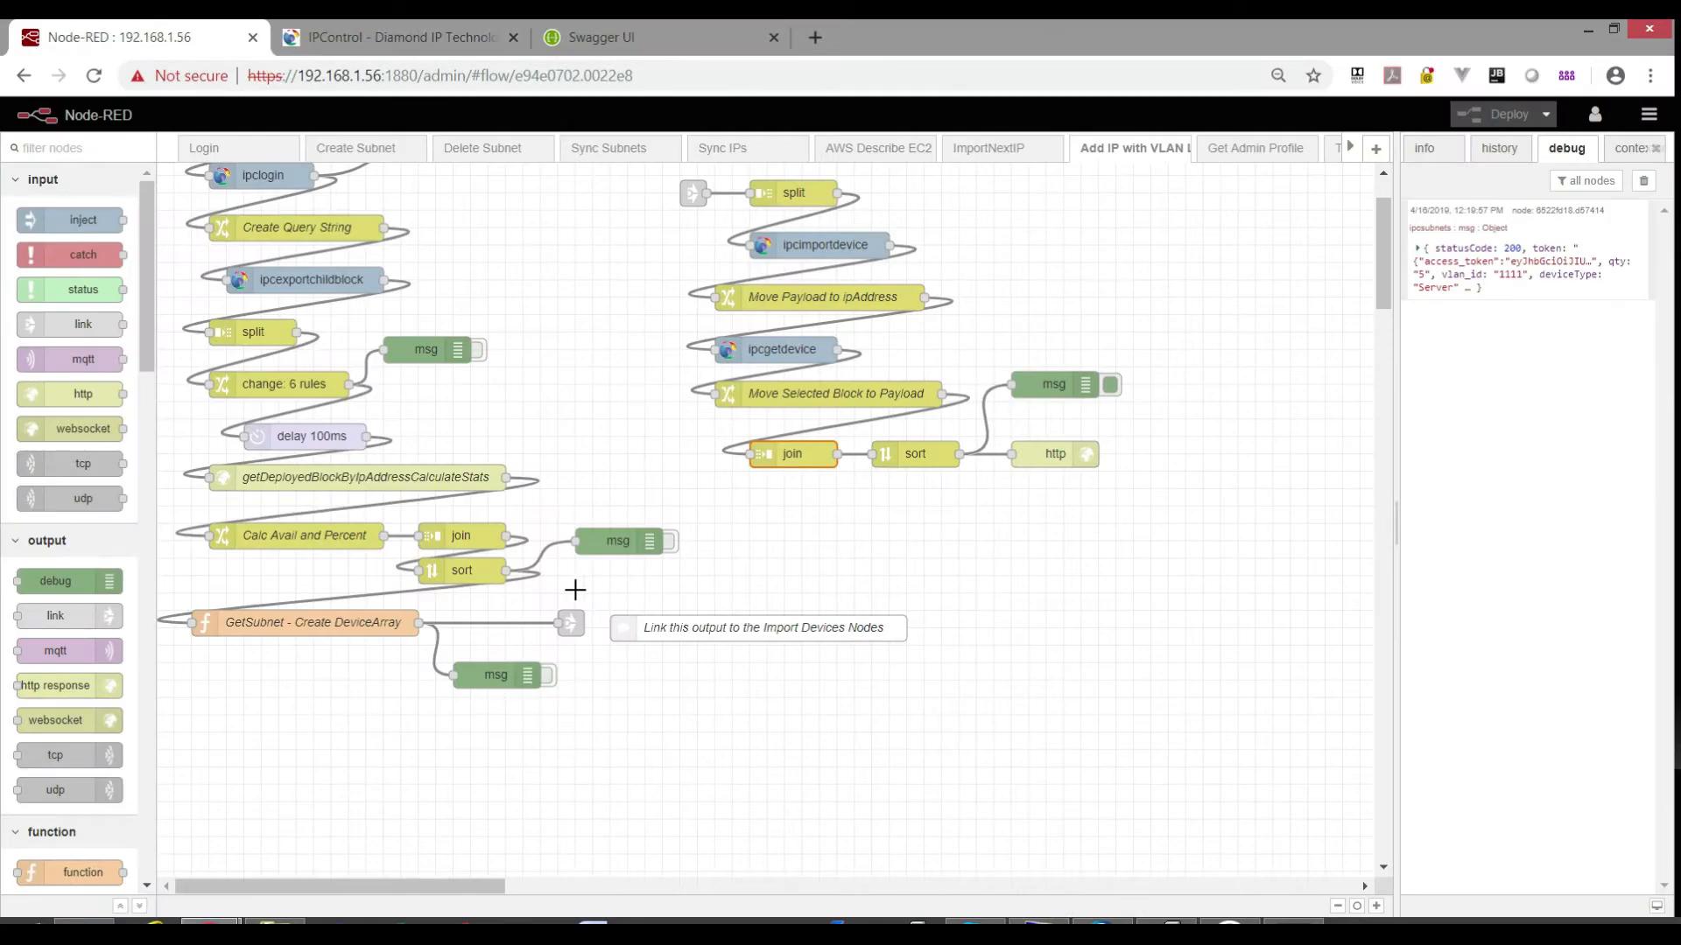
left_click(386, 40)
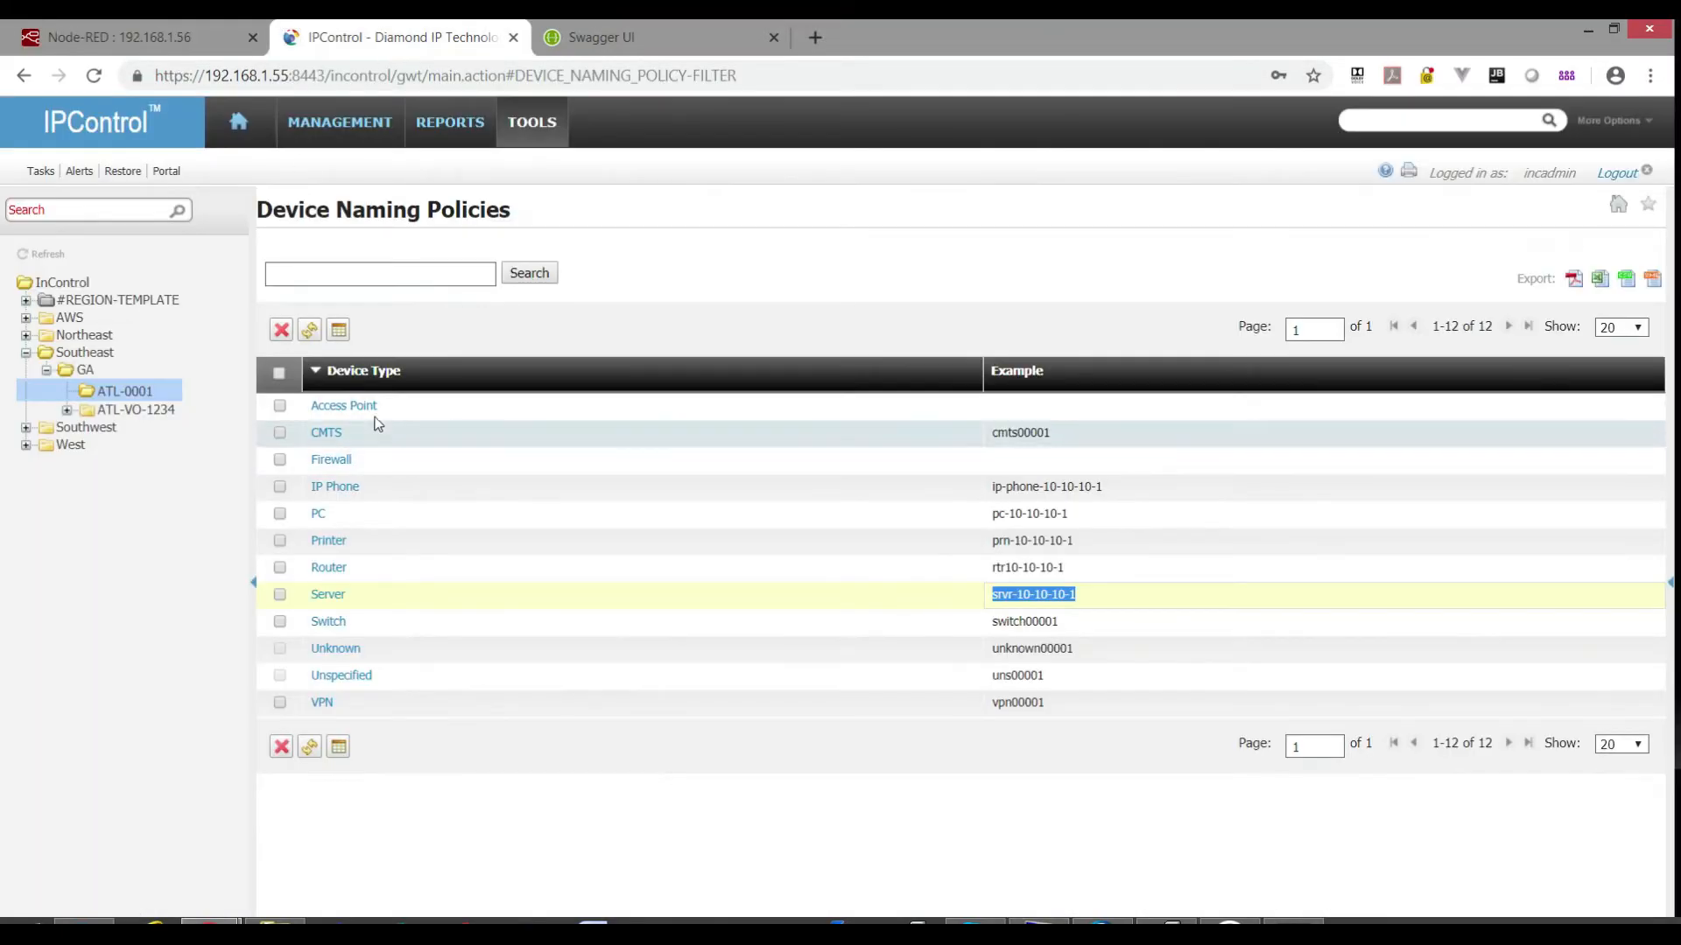
left_click(125, 391)
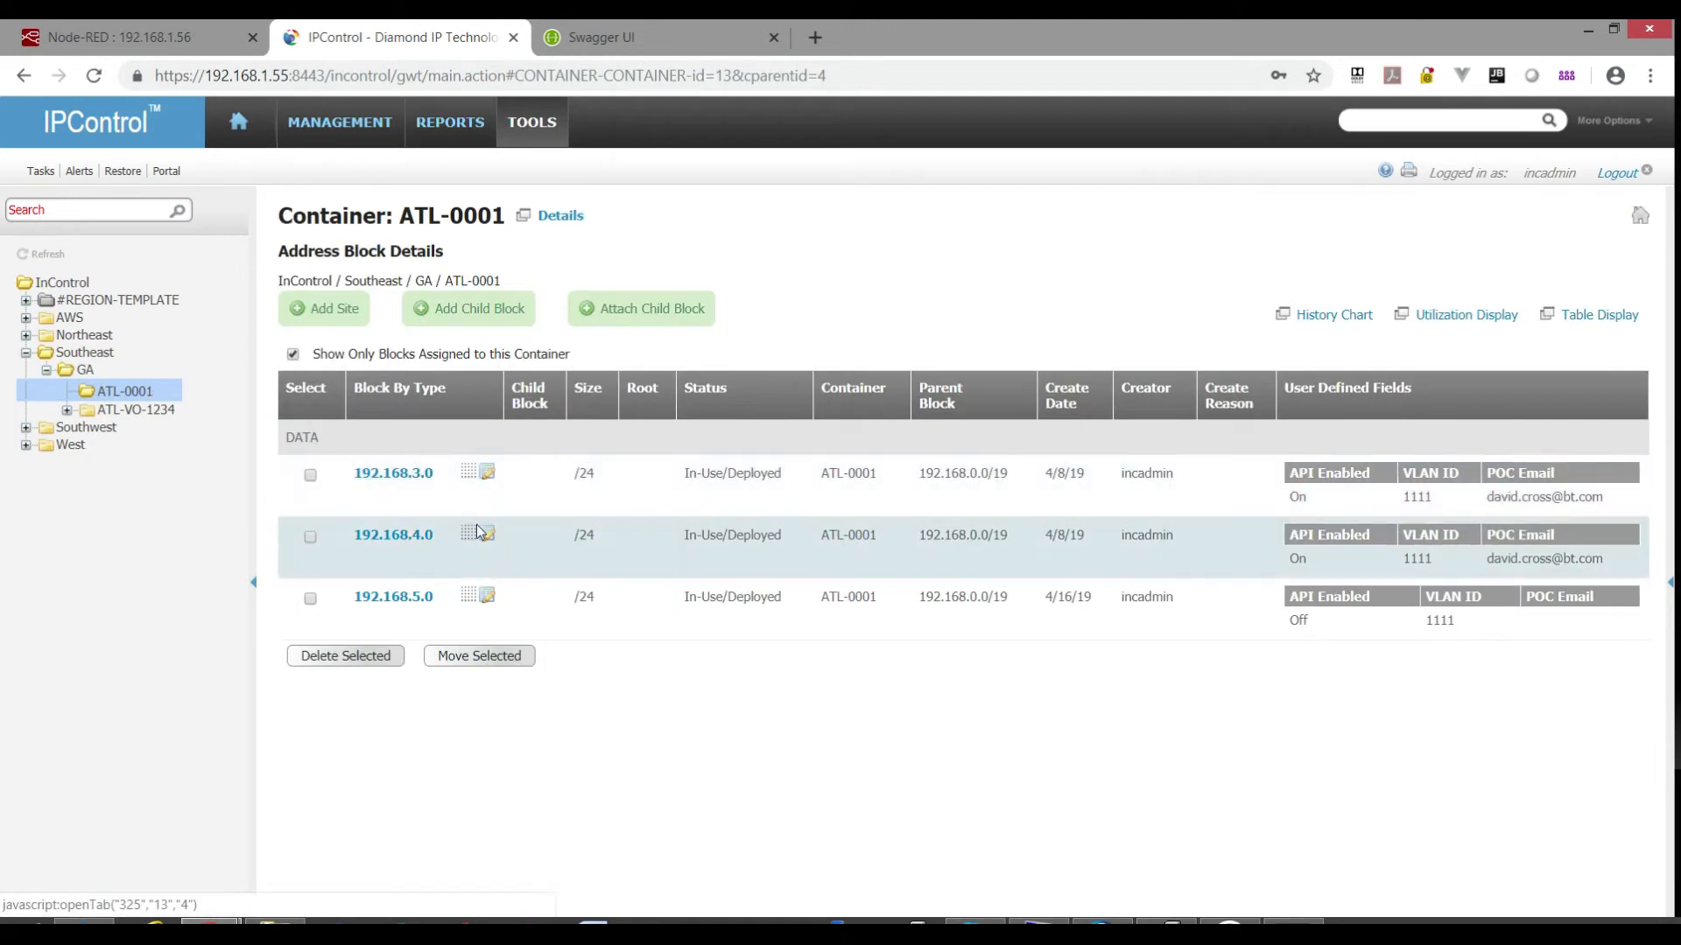
Set API Enabled to Off for the 192.168.4.0/24 block in ATL-0001 and submit the change.
left_click(488, 535)
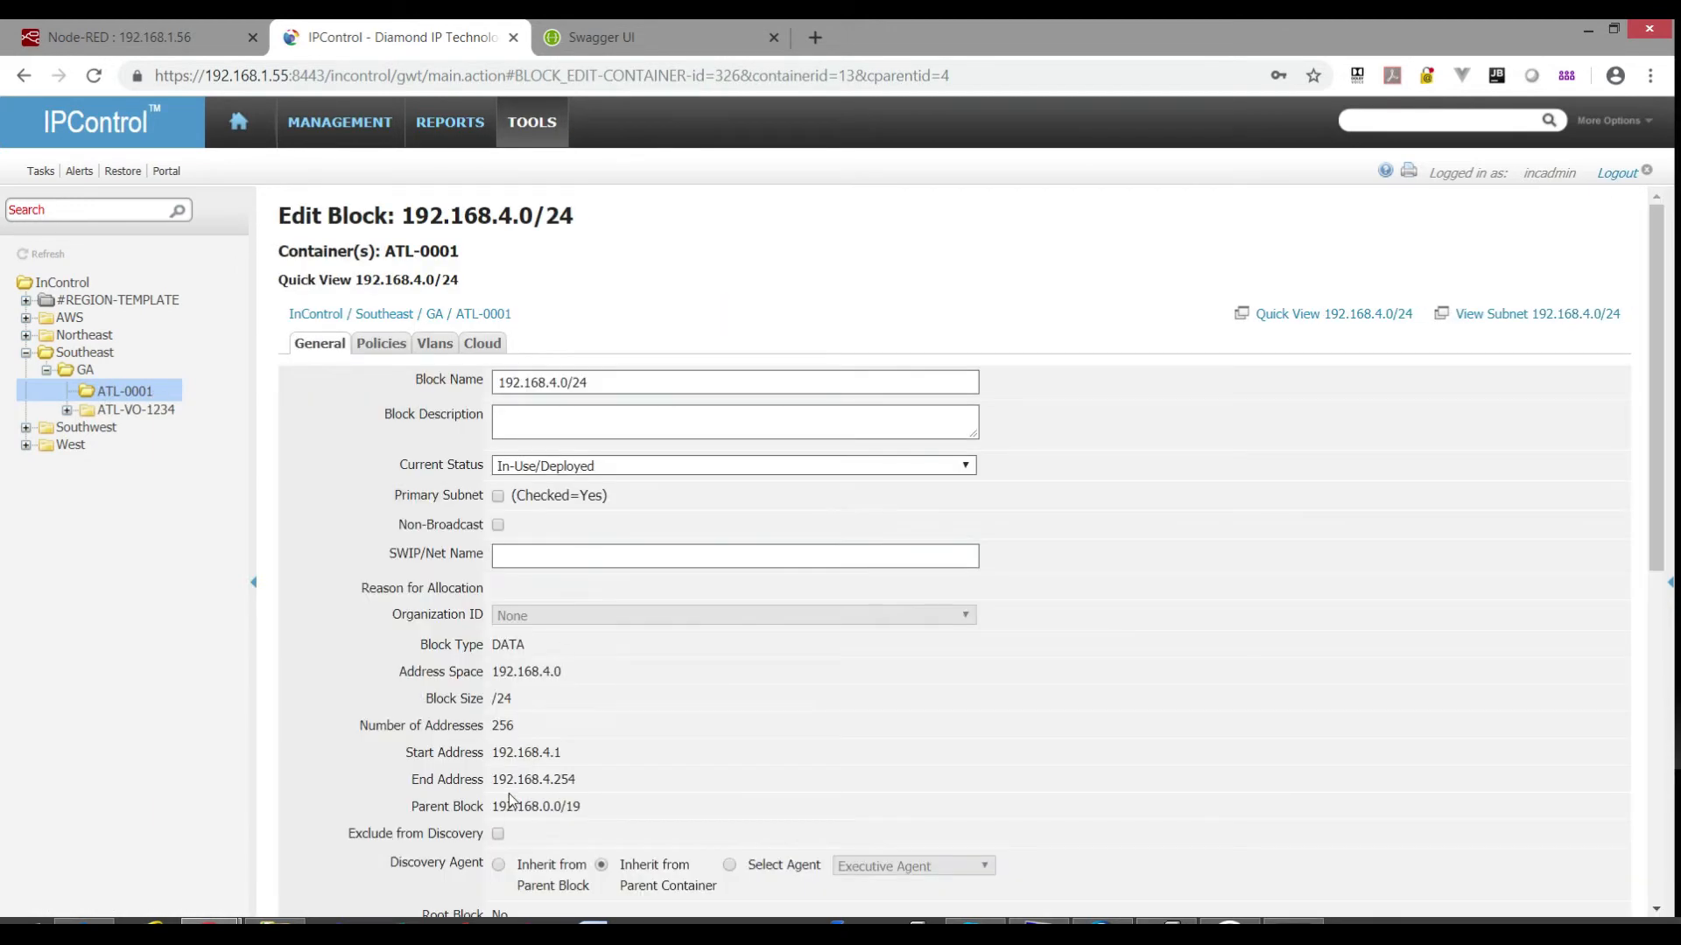
scroll(510, 799, "down", 5)
left_click(549, 535)
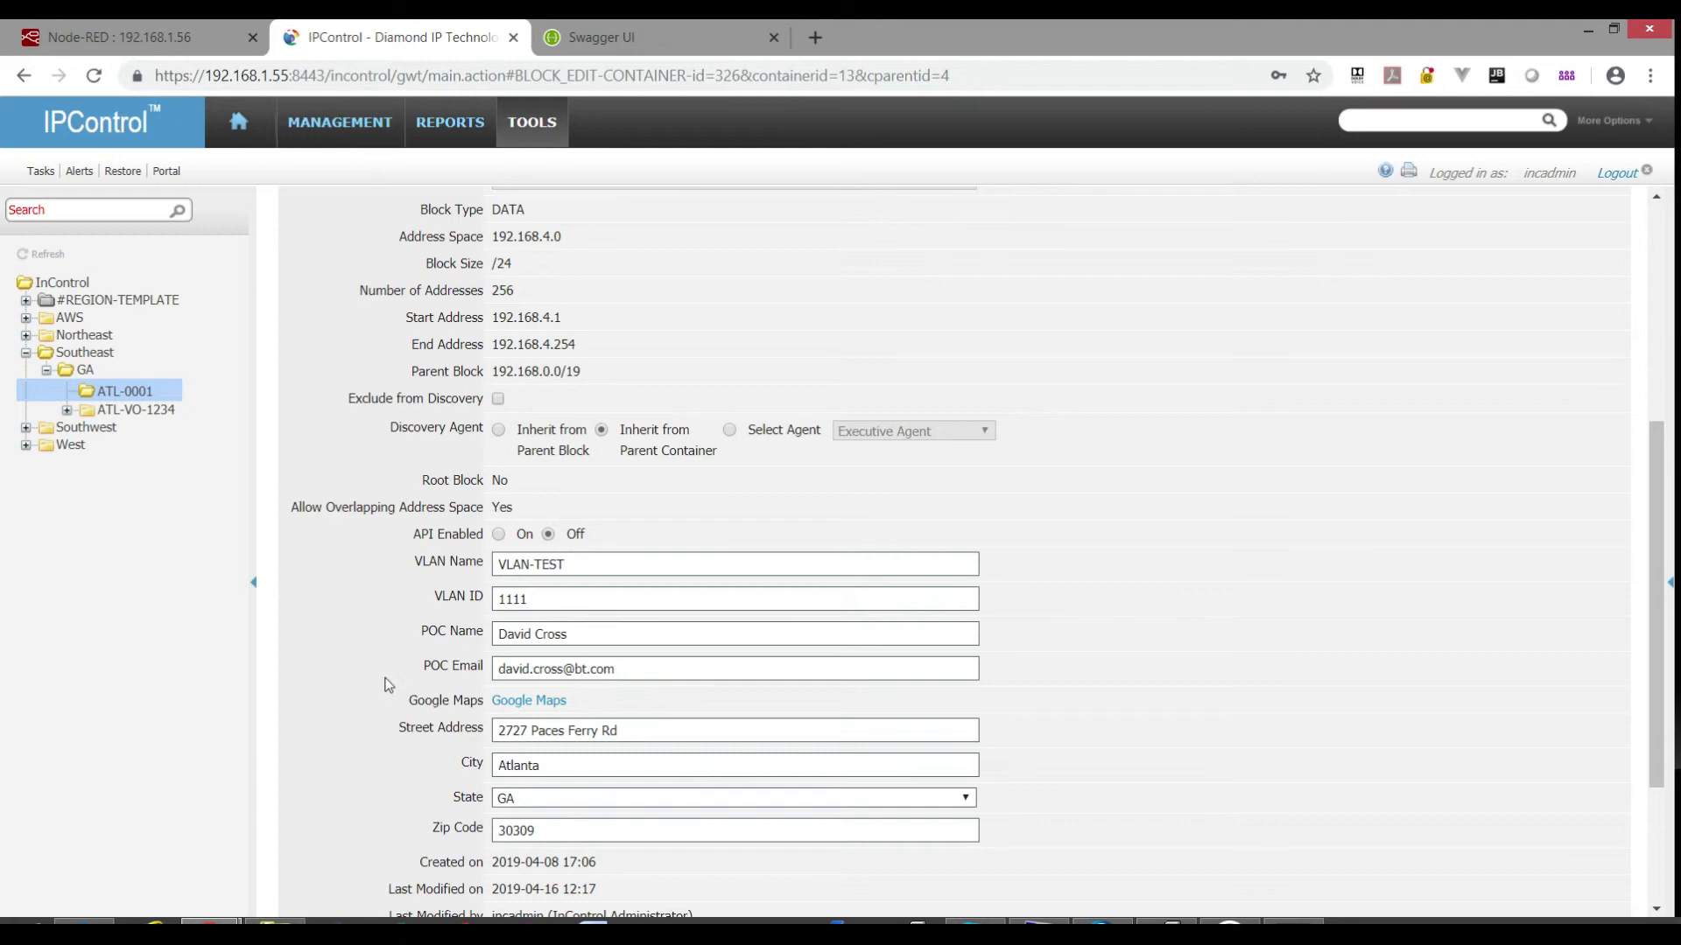
scroll(386, 686, "down", 3)
left_click(315, 859)
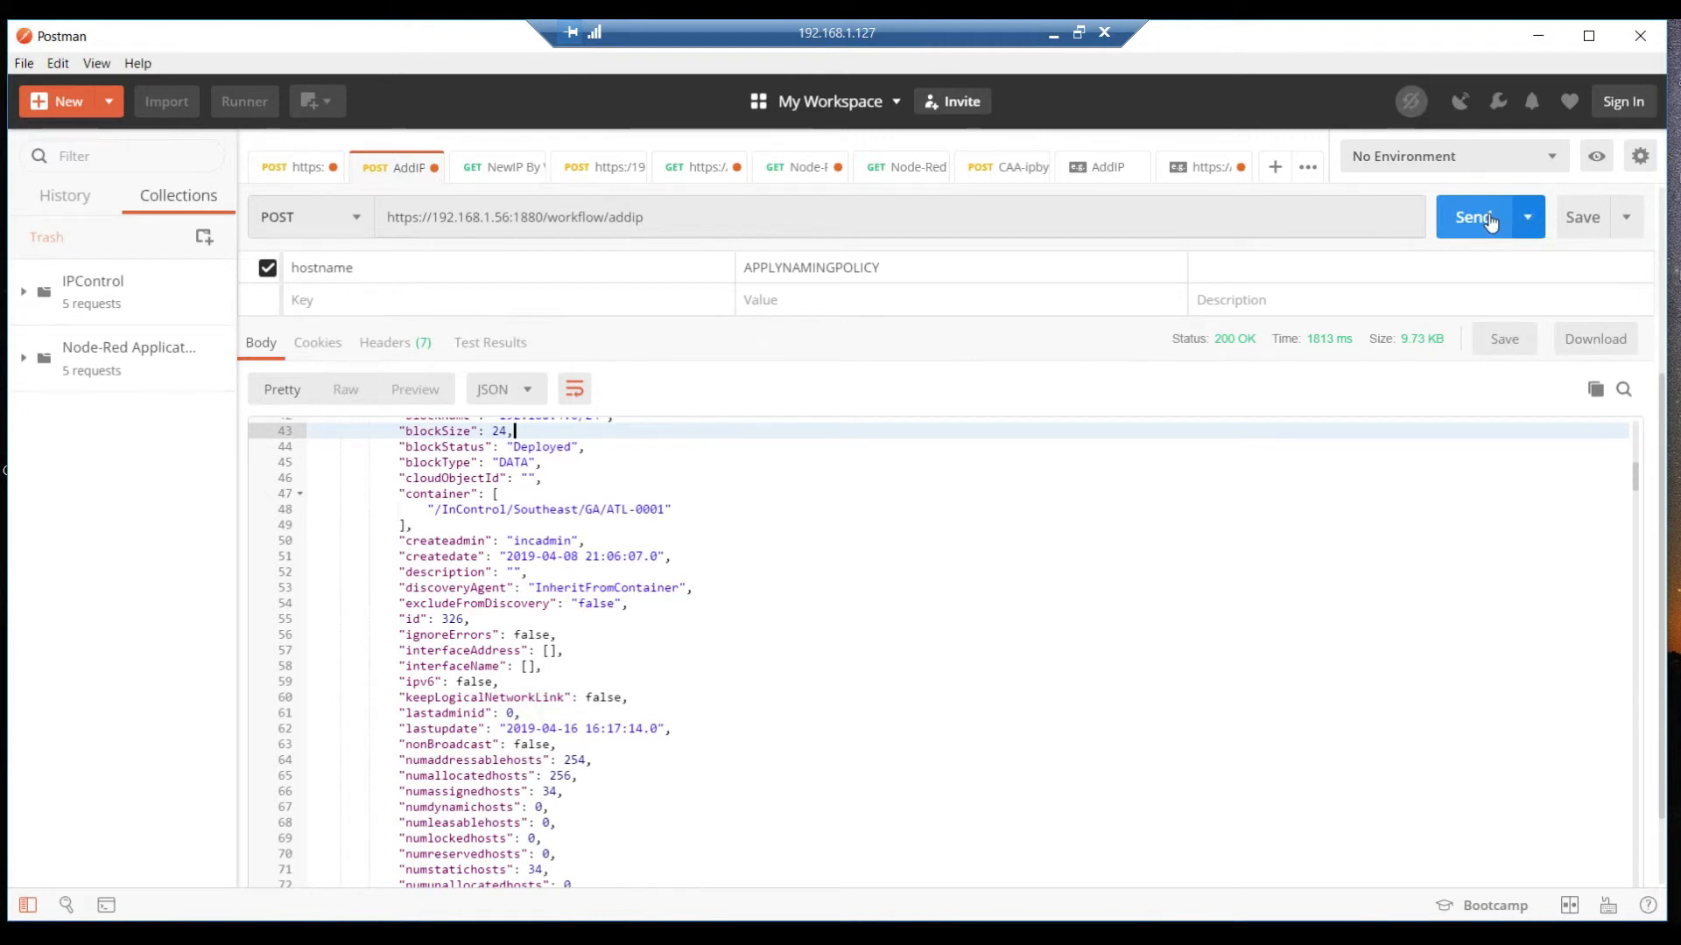
Resend the AddIP request in Postman, then trace the debug error to its function node in the Node-RED flow.
left_click(1488, 220)
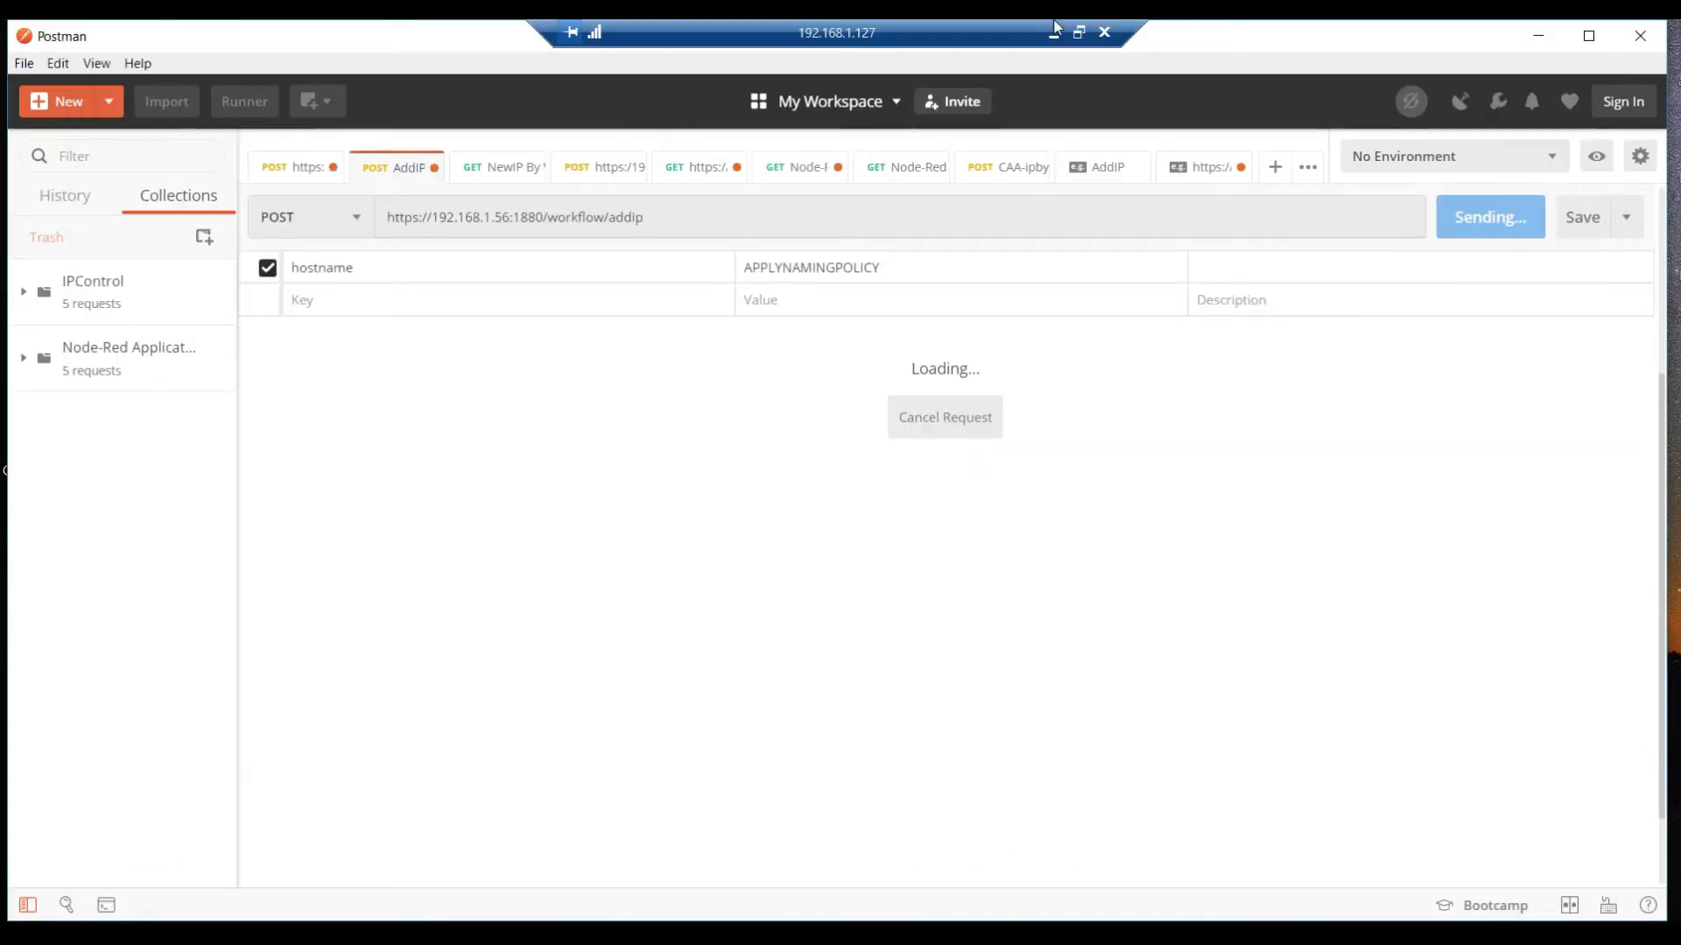
left_click(1079, 31)
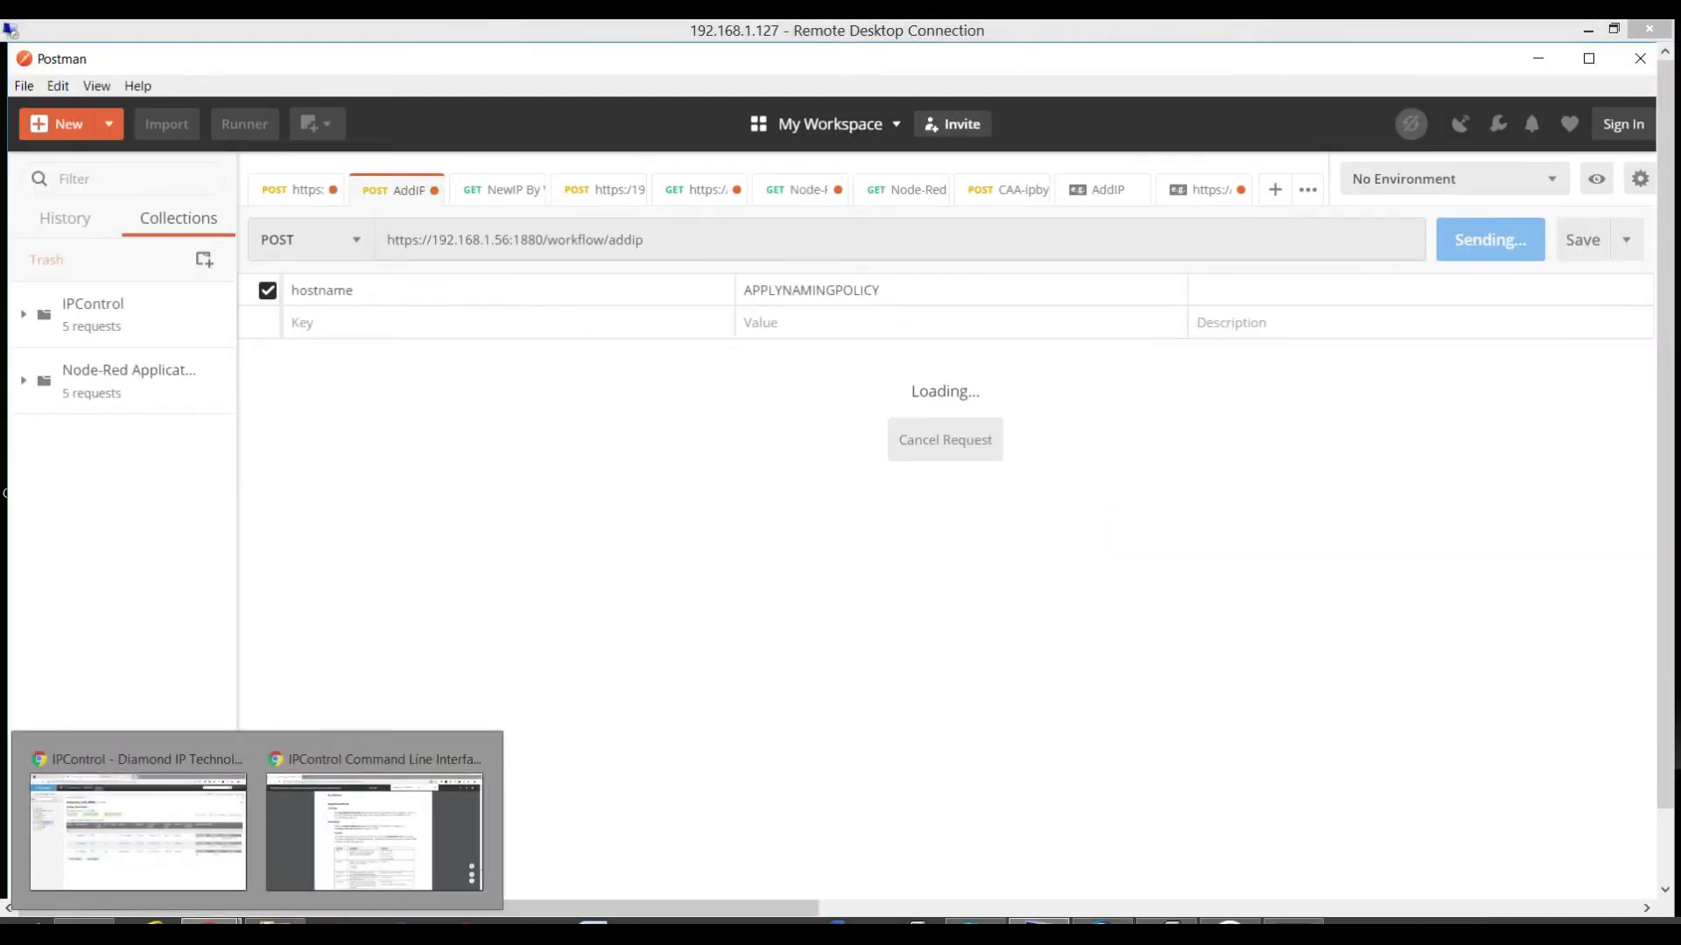
left_click(1293, 926)
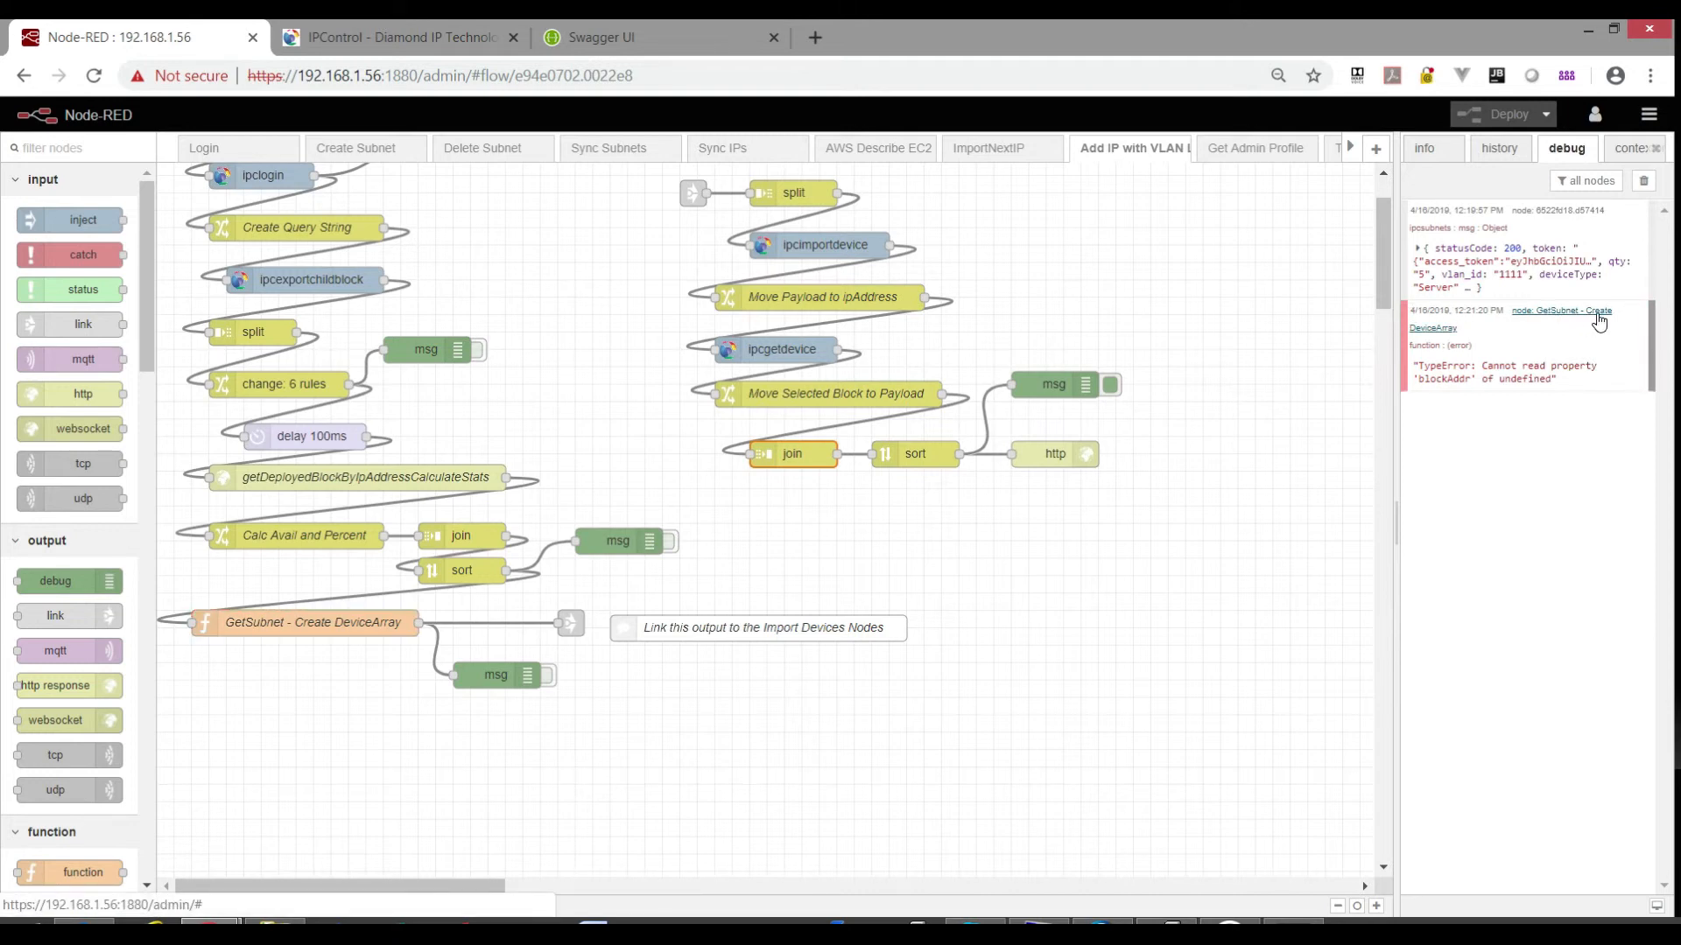
left_click(278, 616)
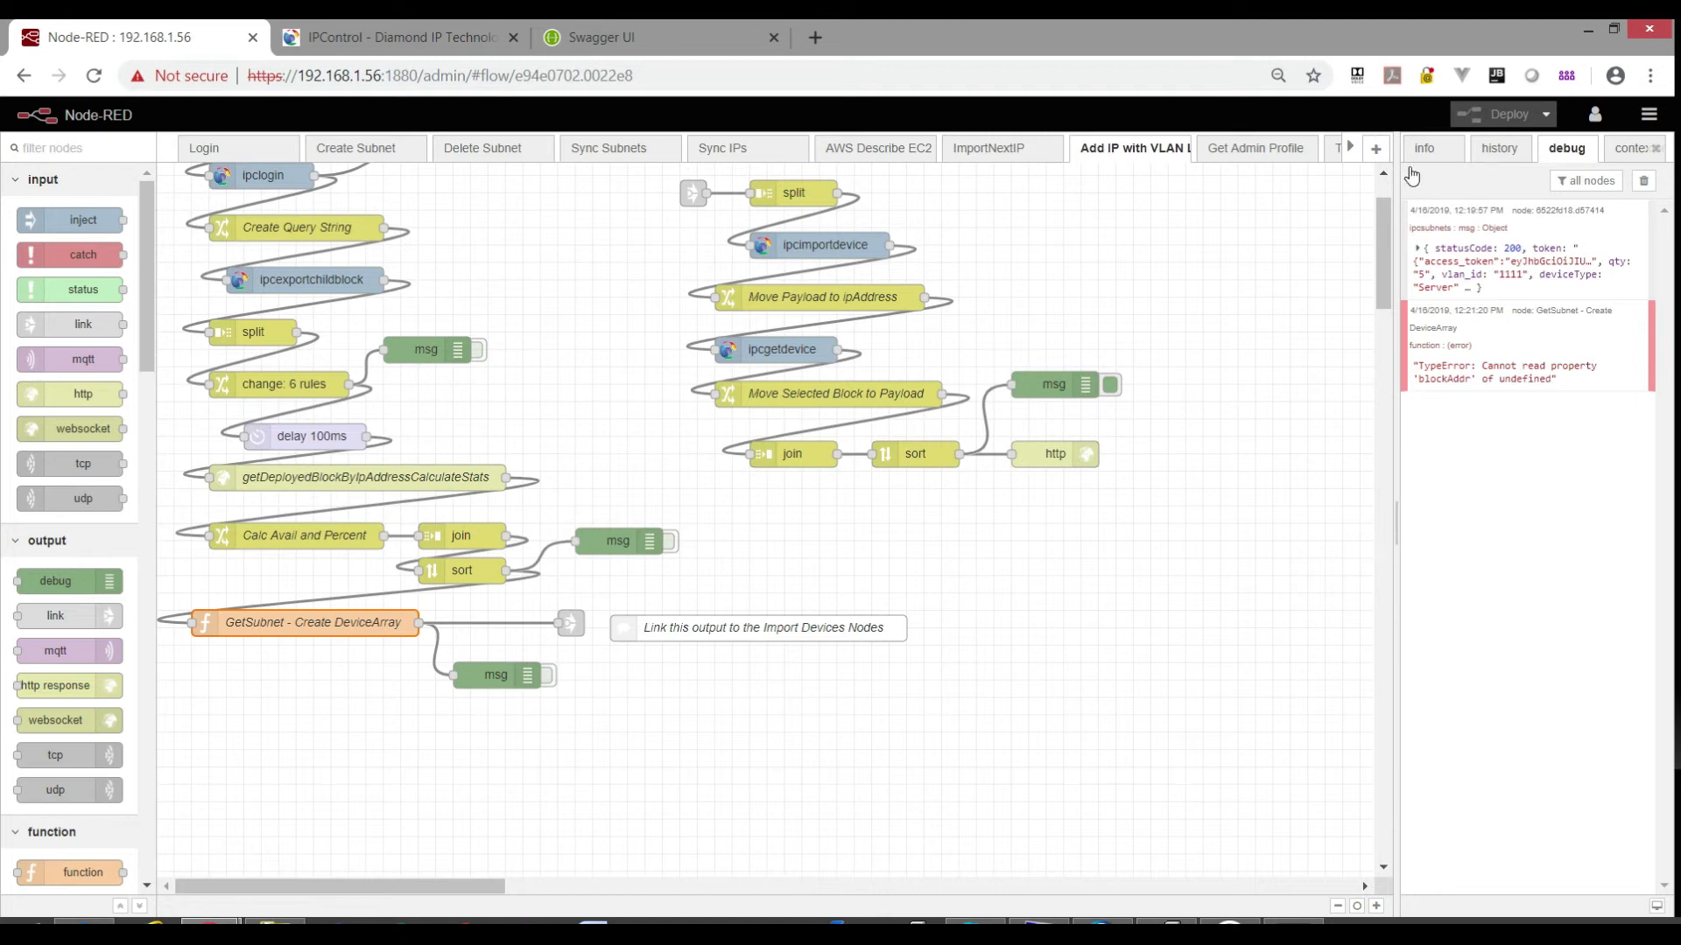
Clear the Node-RED debug messages, activate the msg debug node wired to "change: 6 rules" and deploy the flow.
key("ctrl+alt+l")
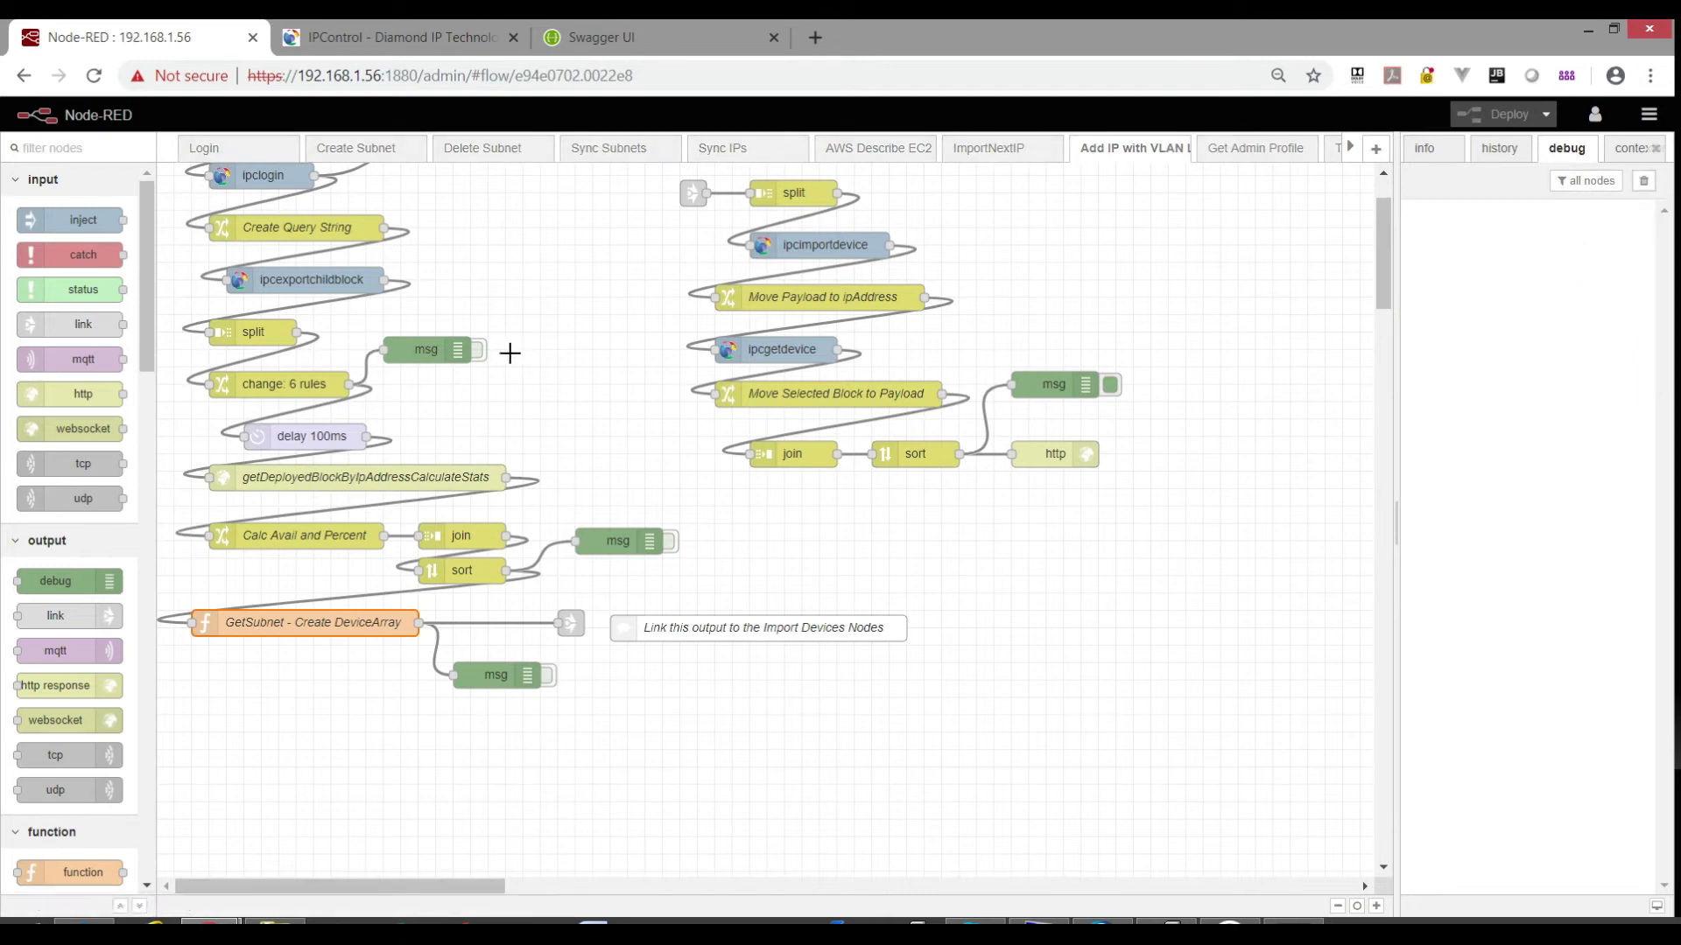
left_click(481, 349)
left_click(1488, 122)
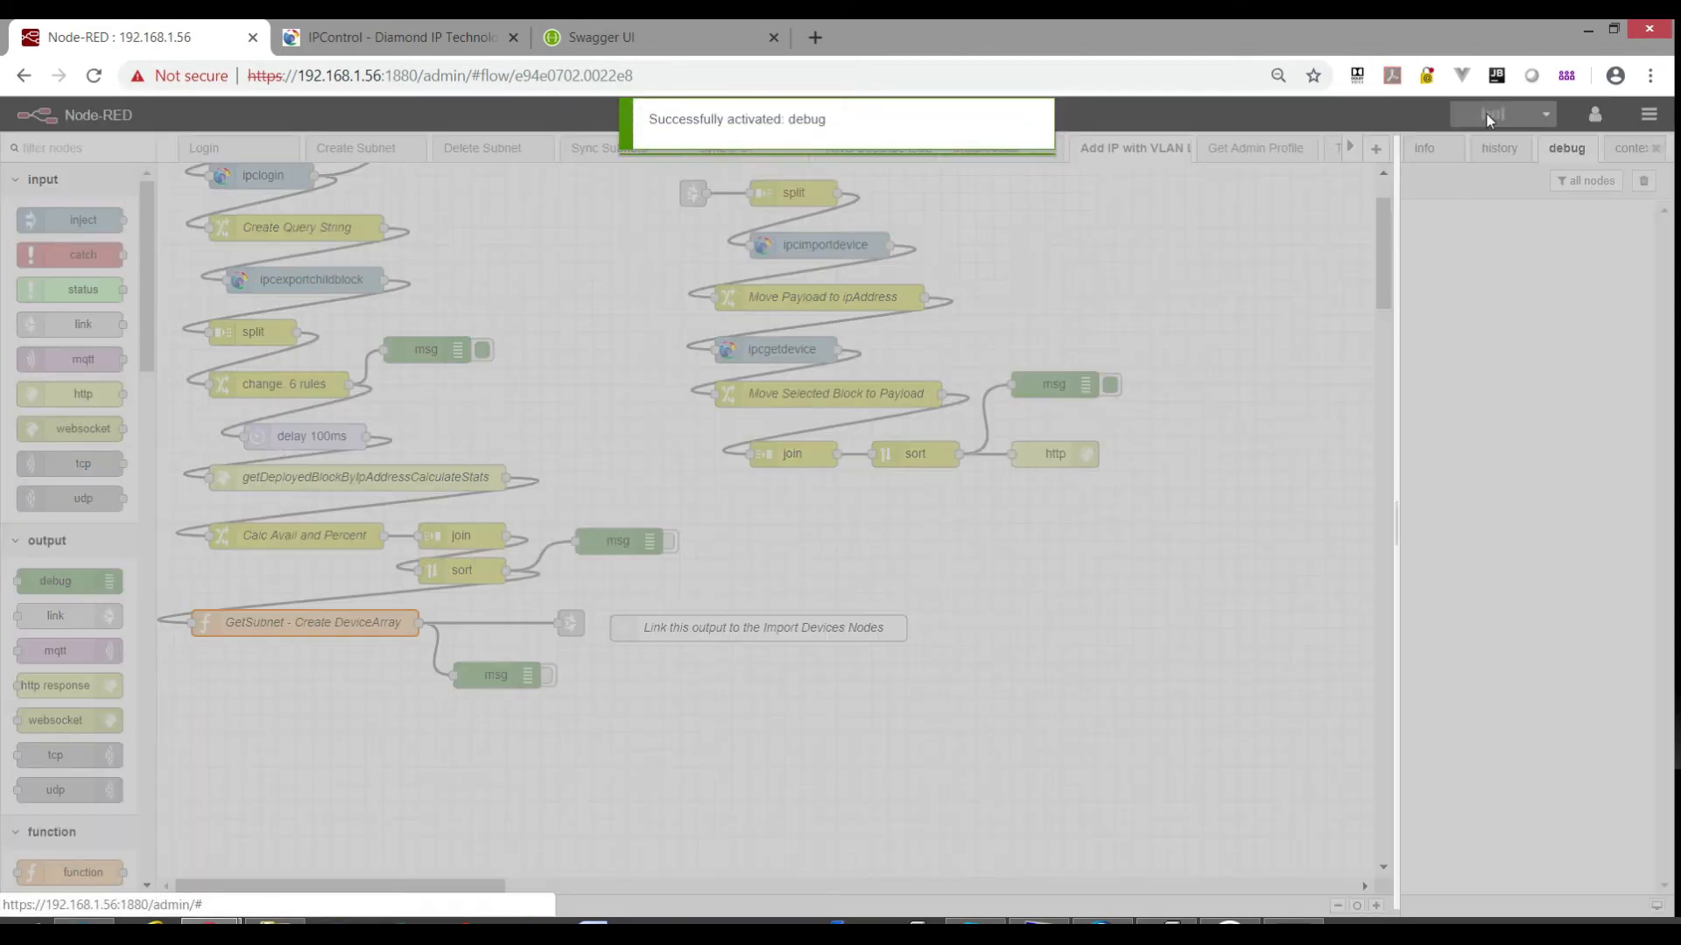
Switch to Postman, cancel the pending AddIP request and resend it, then return to the Node-RED flow.
left_click(1038, 920)
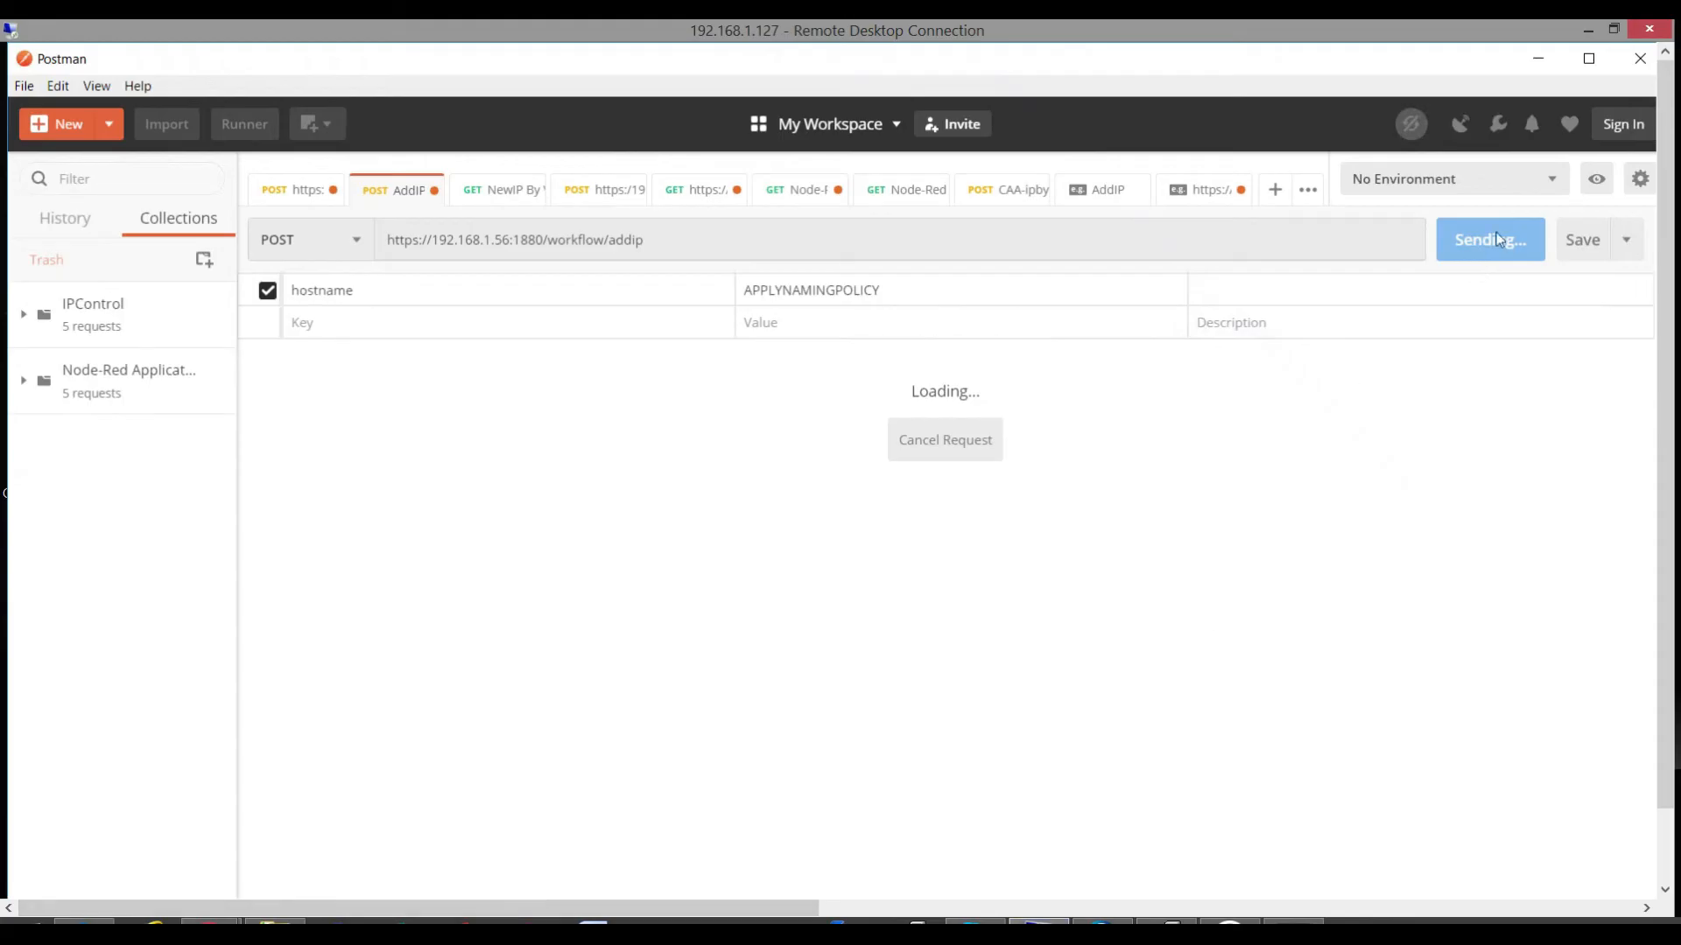
left_click(917, 450)
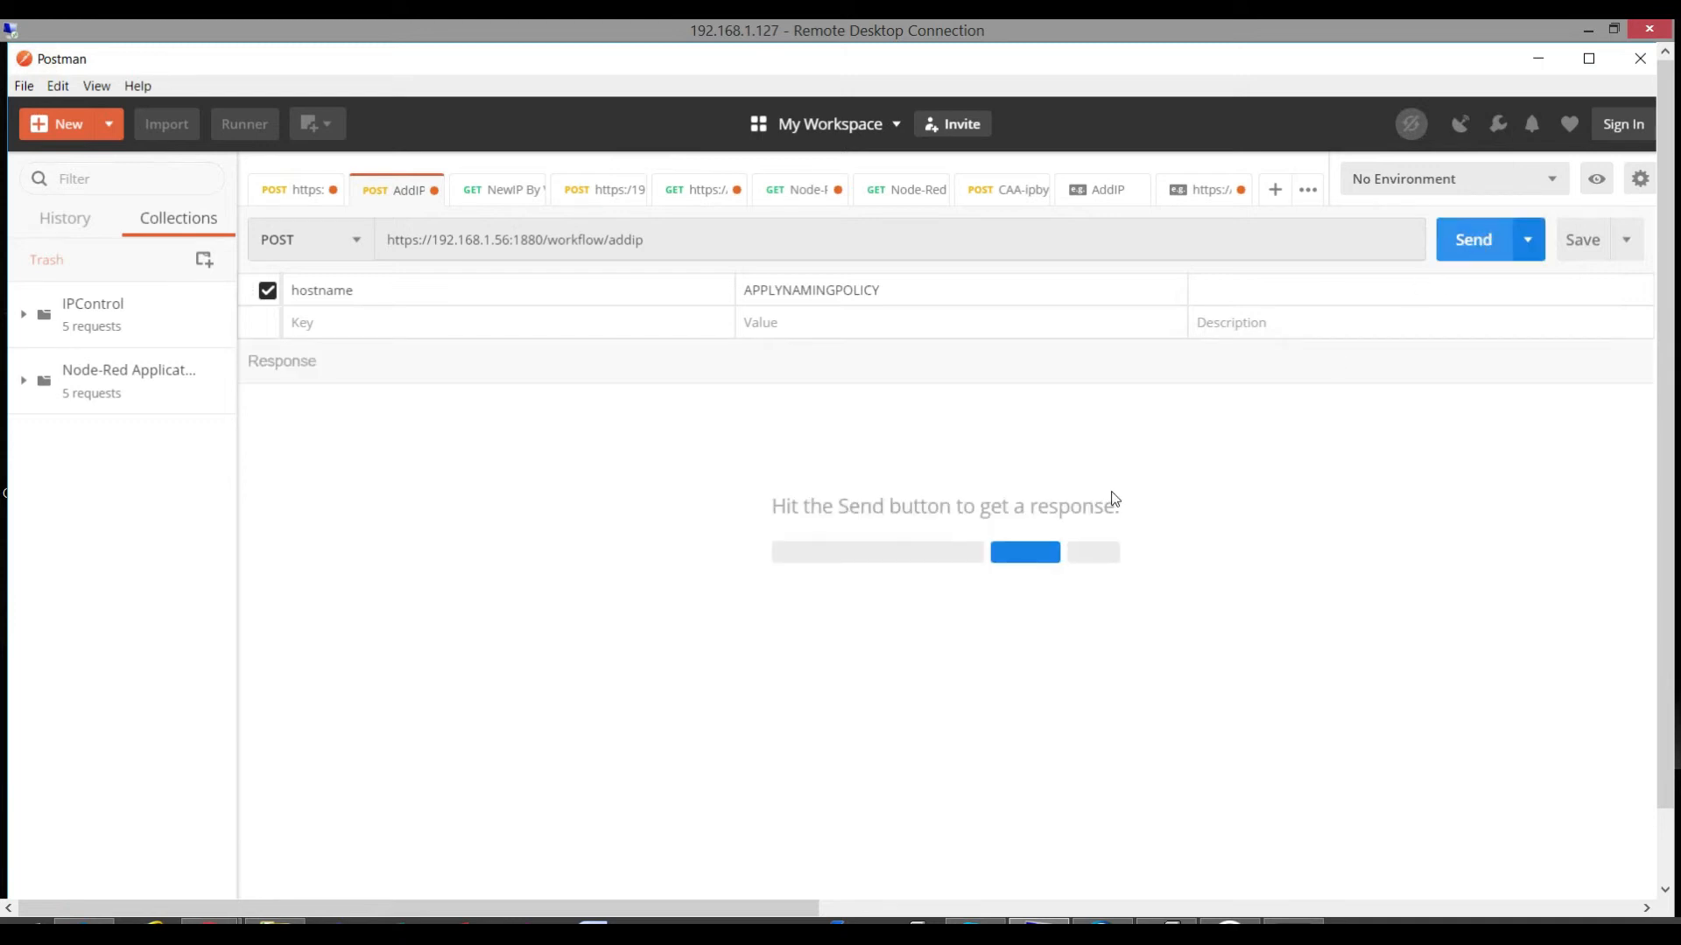
left_click(1464, 256)
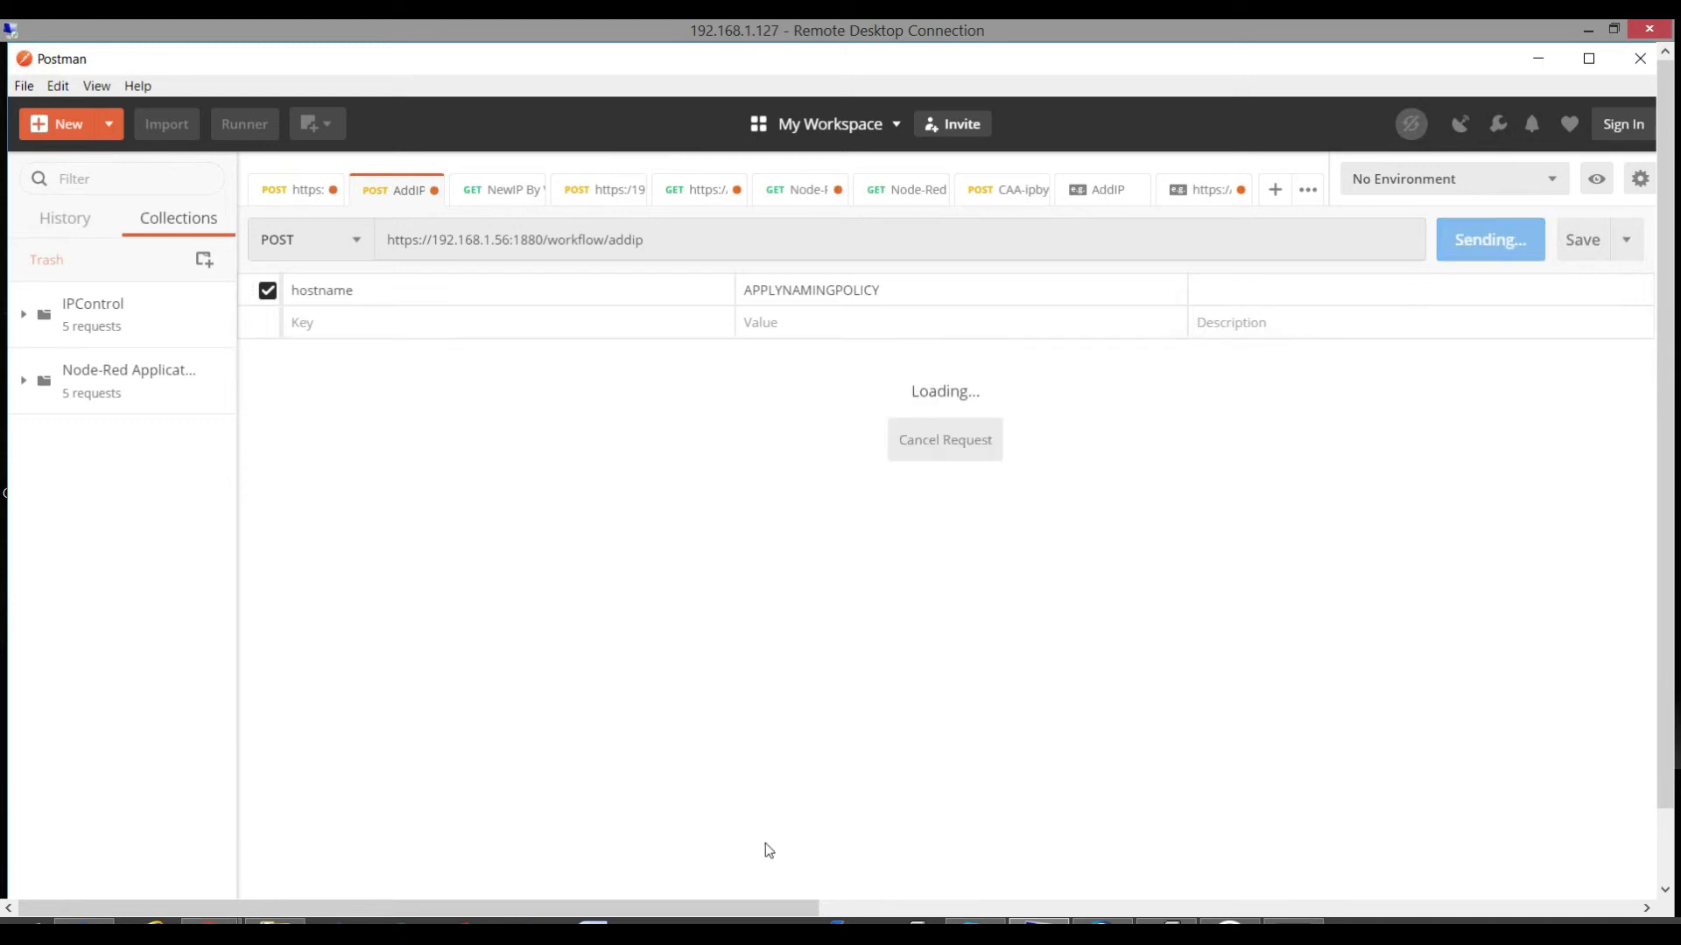
left_click(211, 921)
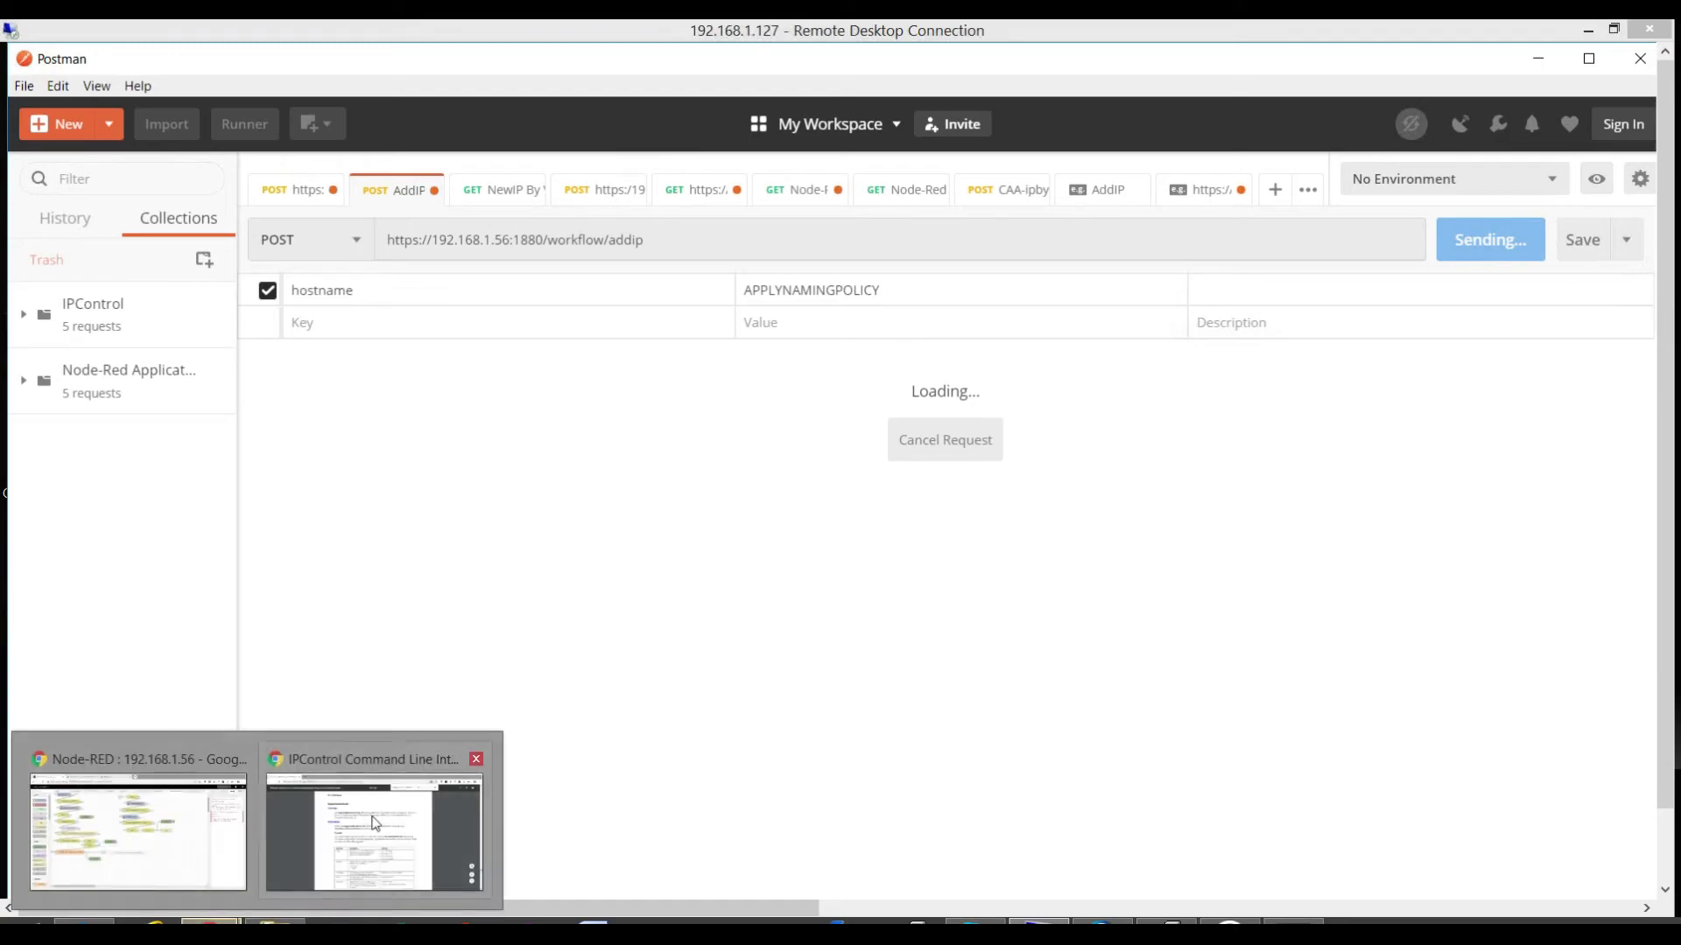
left_click(213, 832)
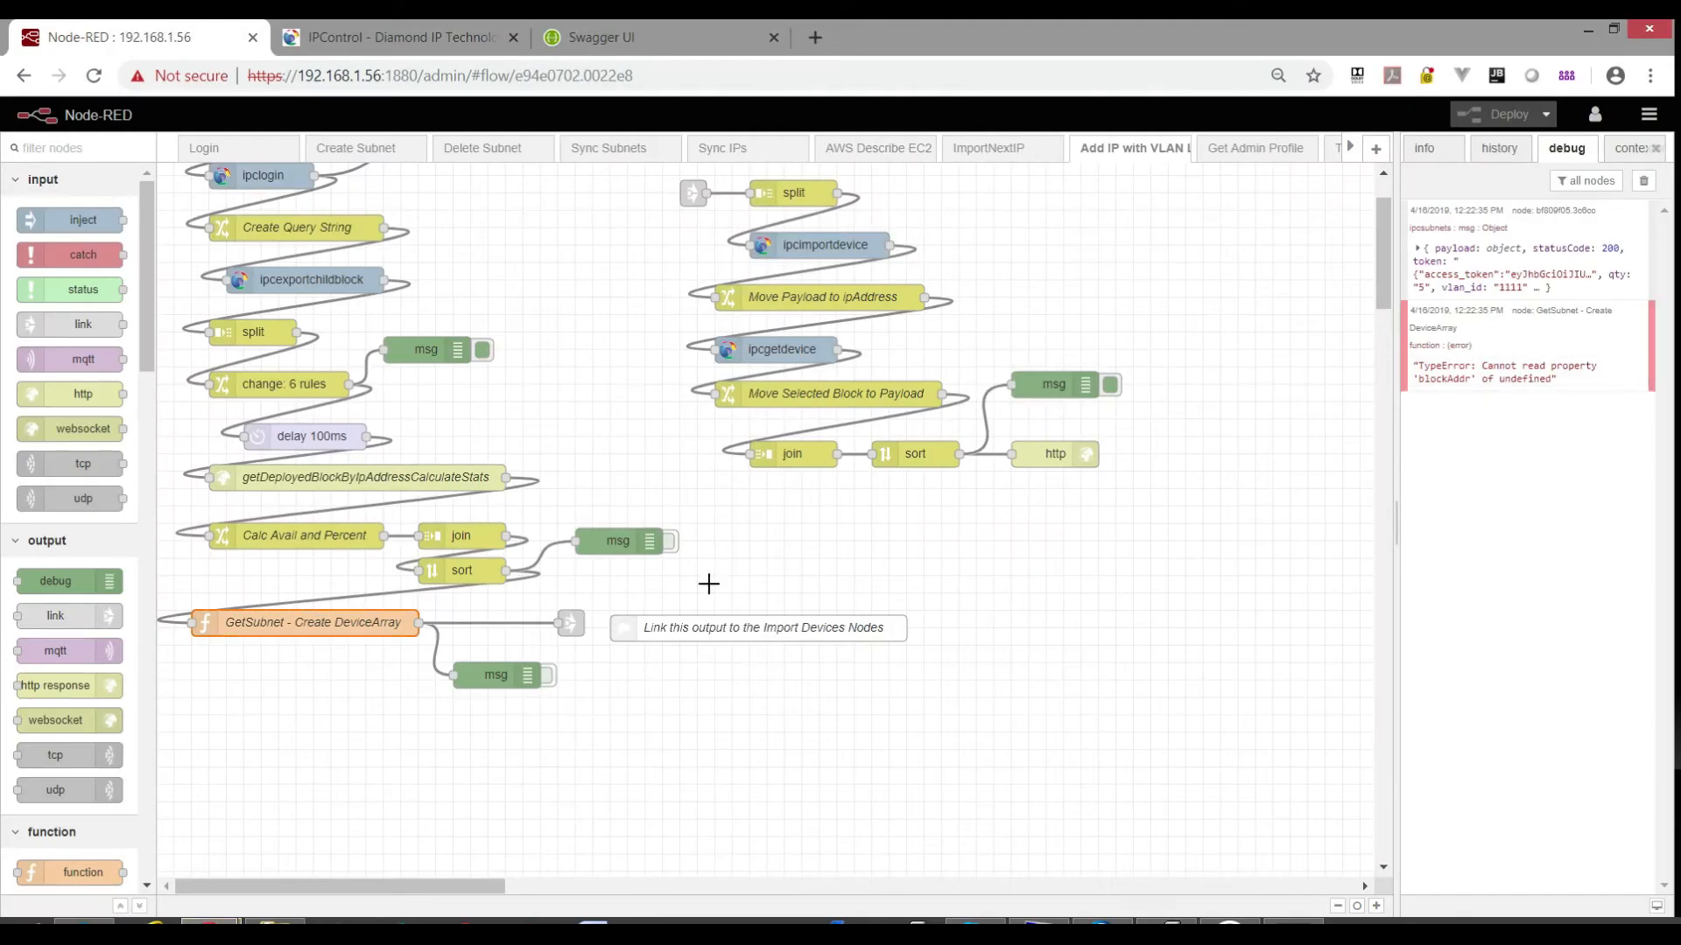
Expand the first debug message's payload and its childBlock object to examine the block data returned by the flow.
left_click(1440, 248)
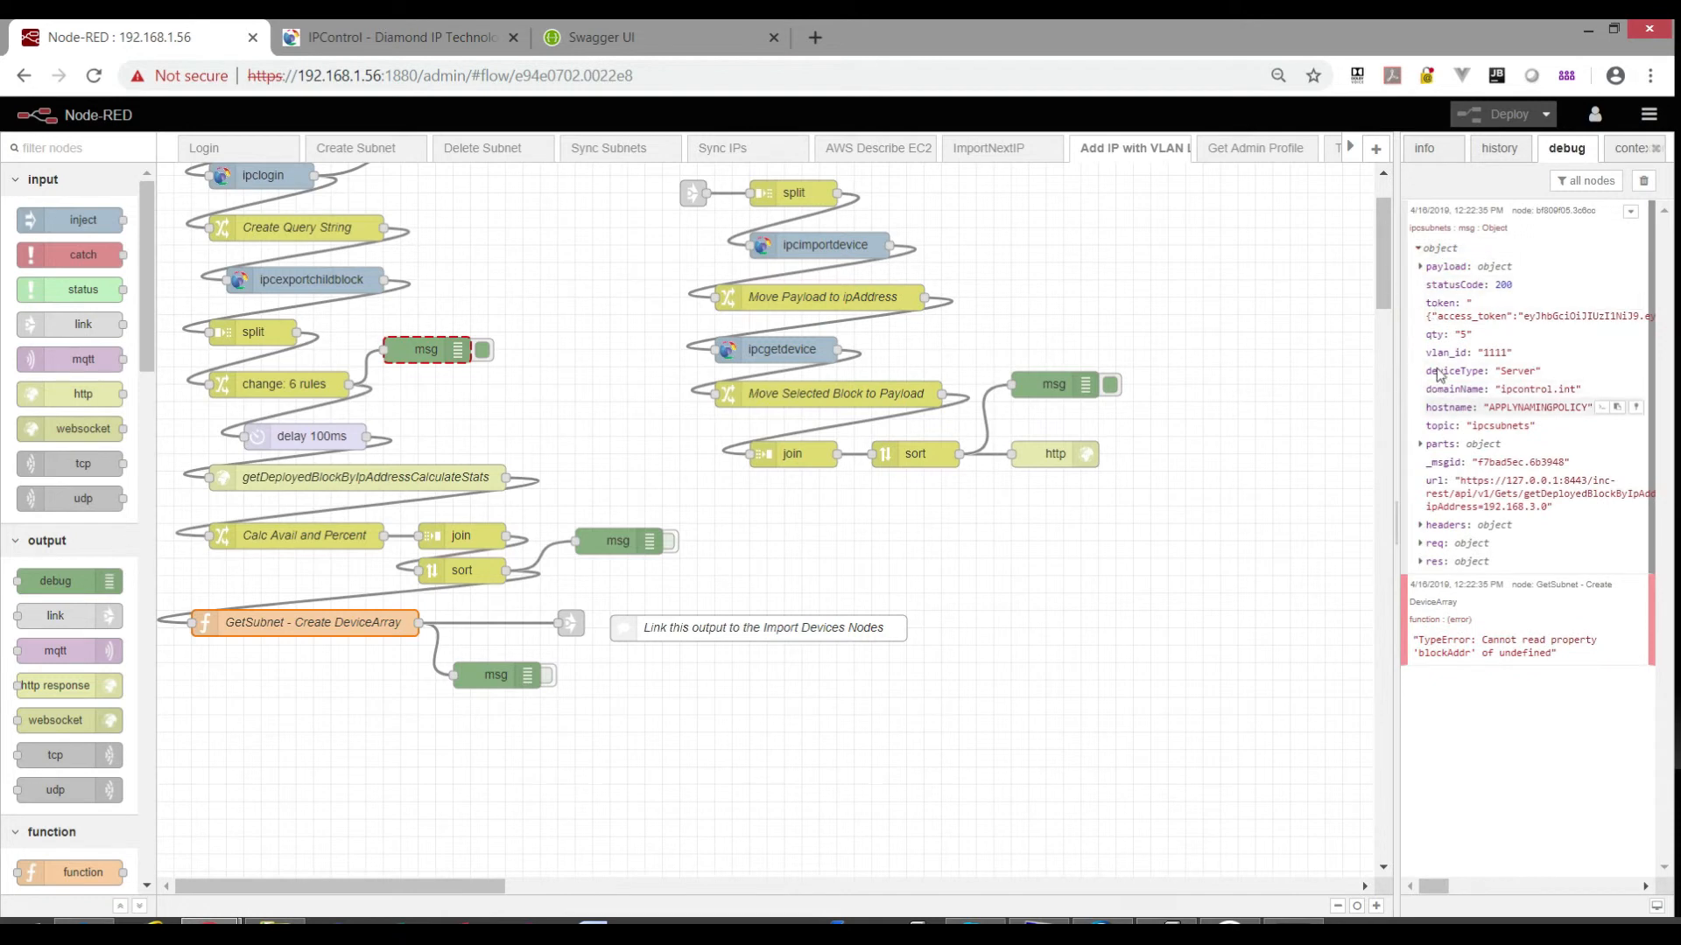
left_click(1444, 266)
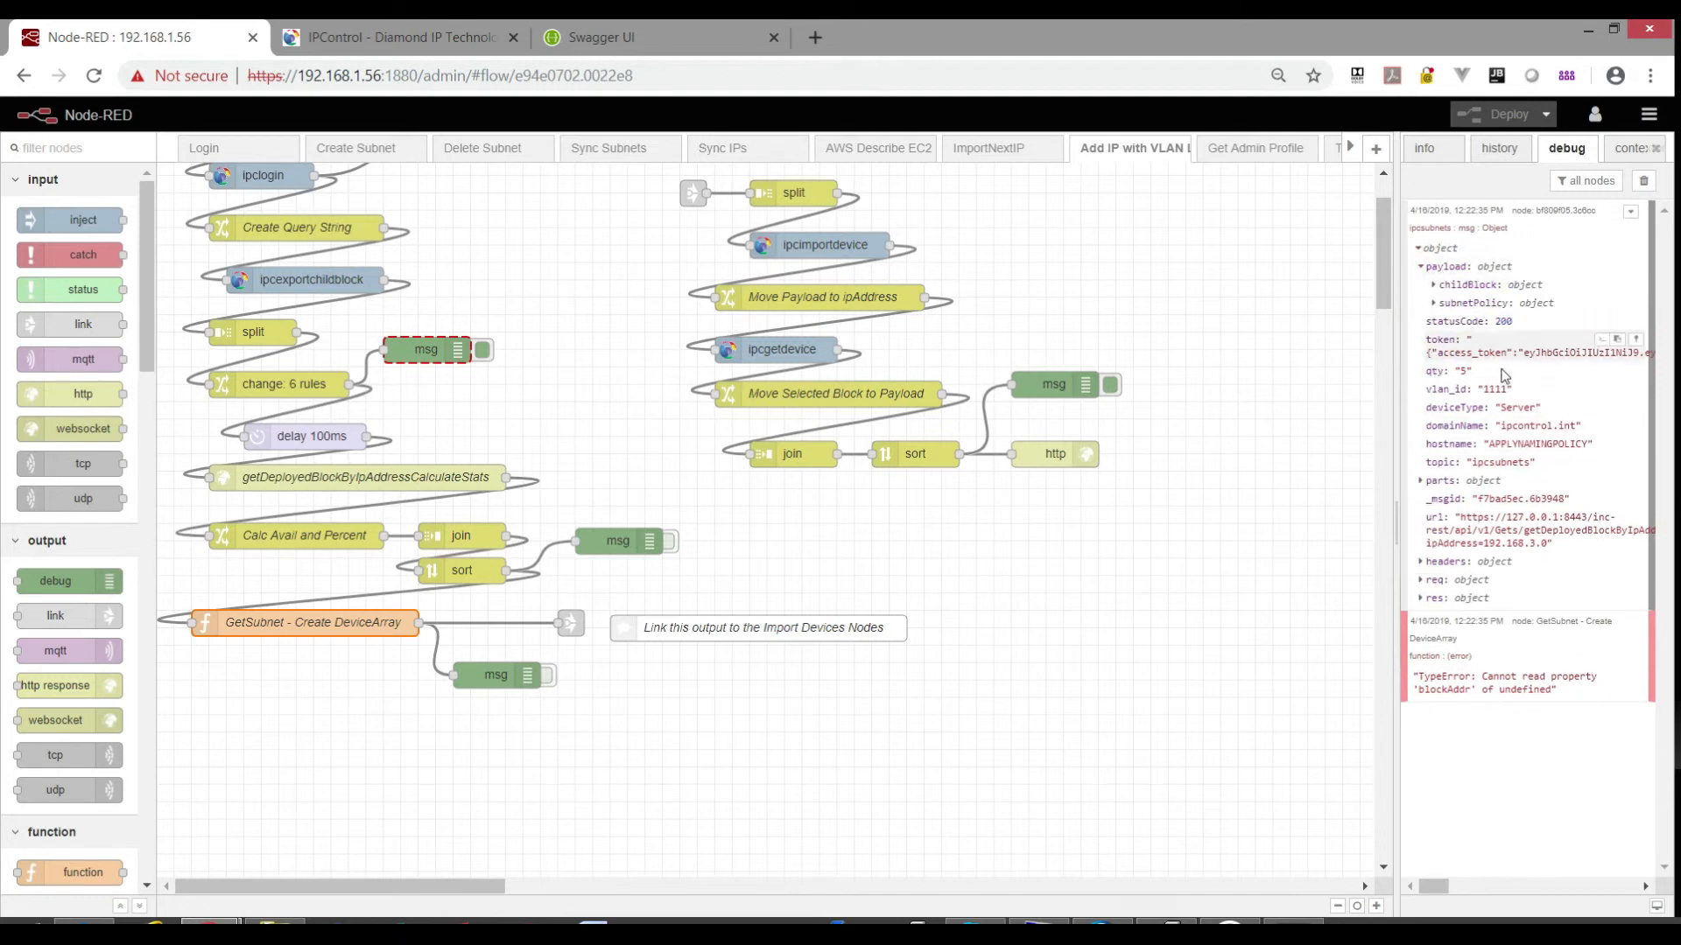
left_click(1436, 284)
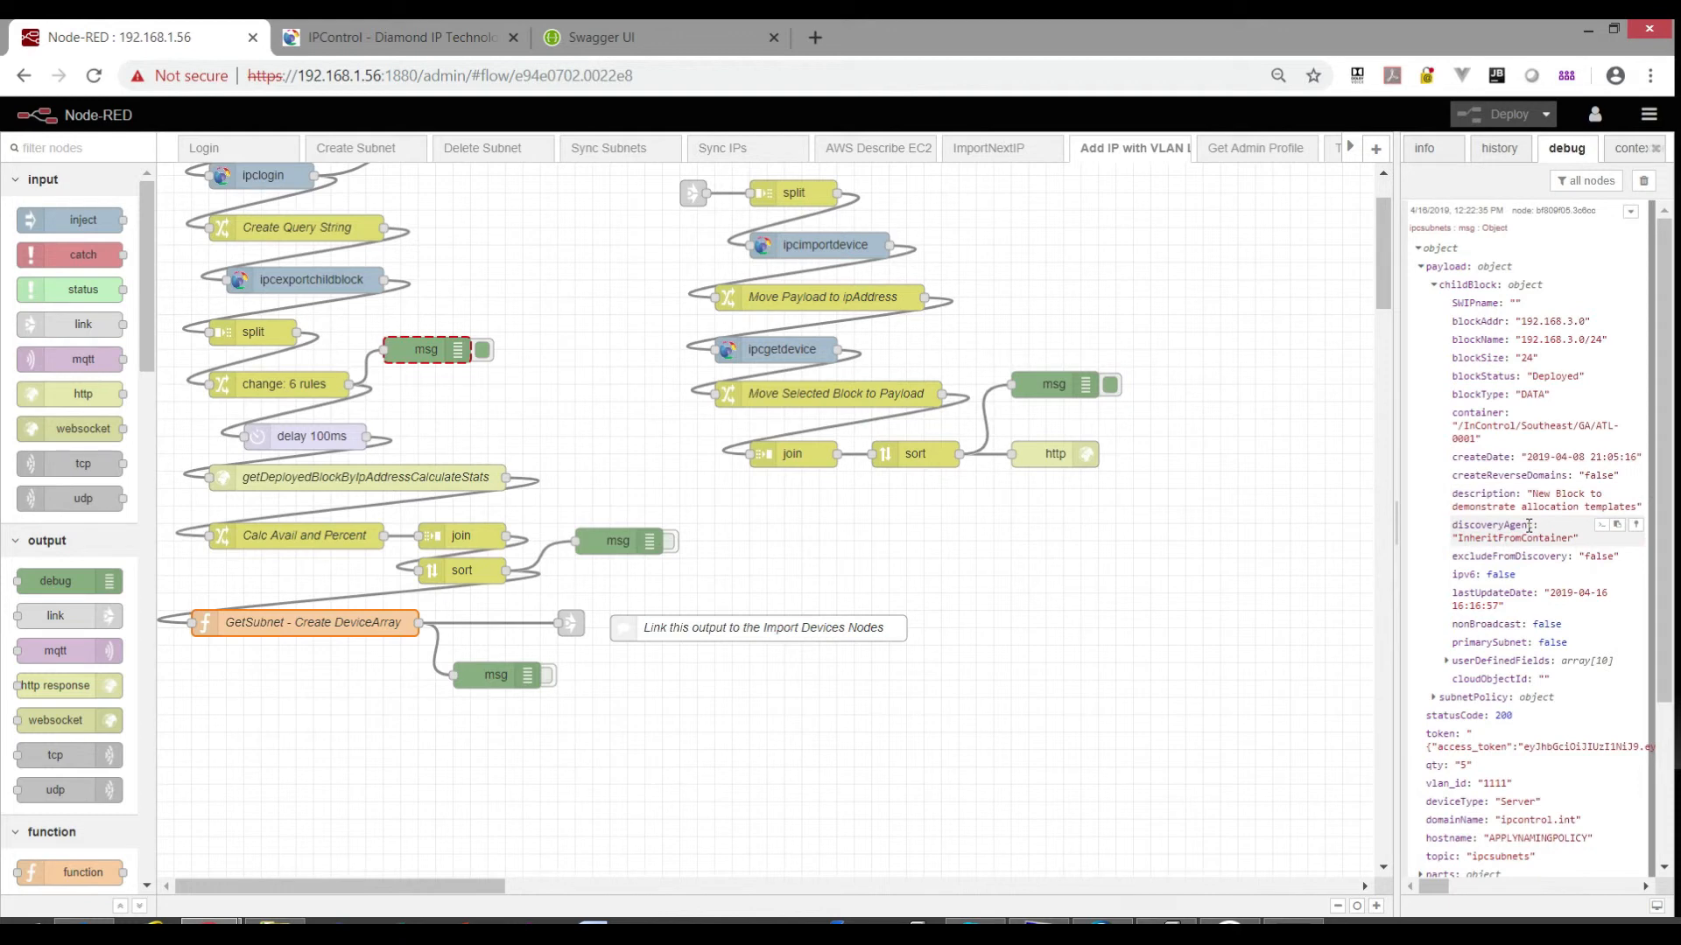
left_click(1436, 285)
left_click(1420, 267)
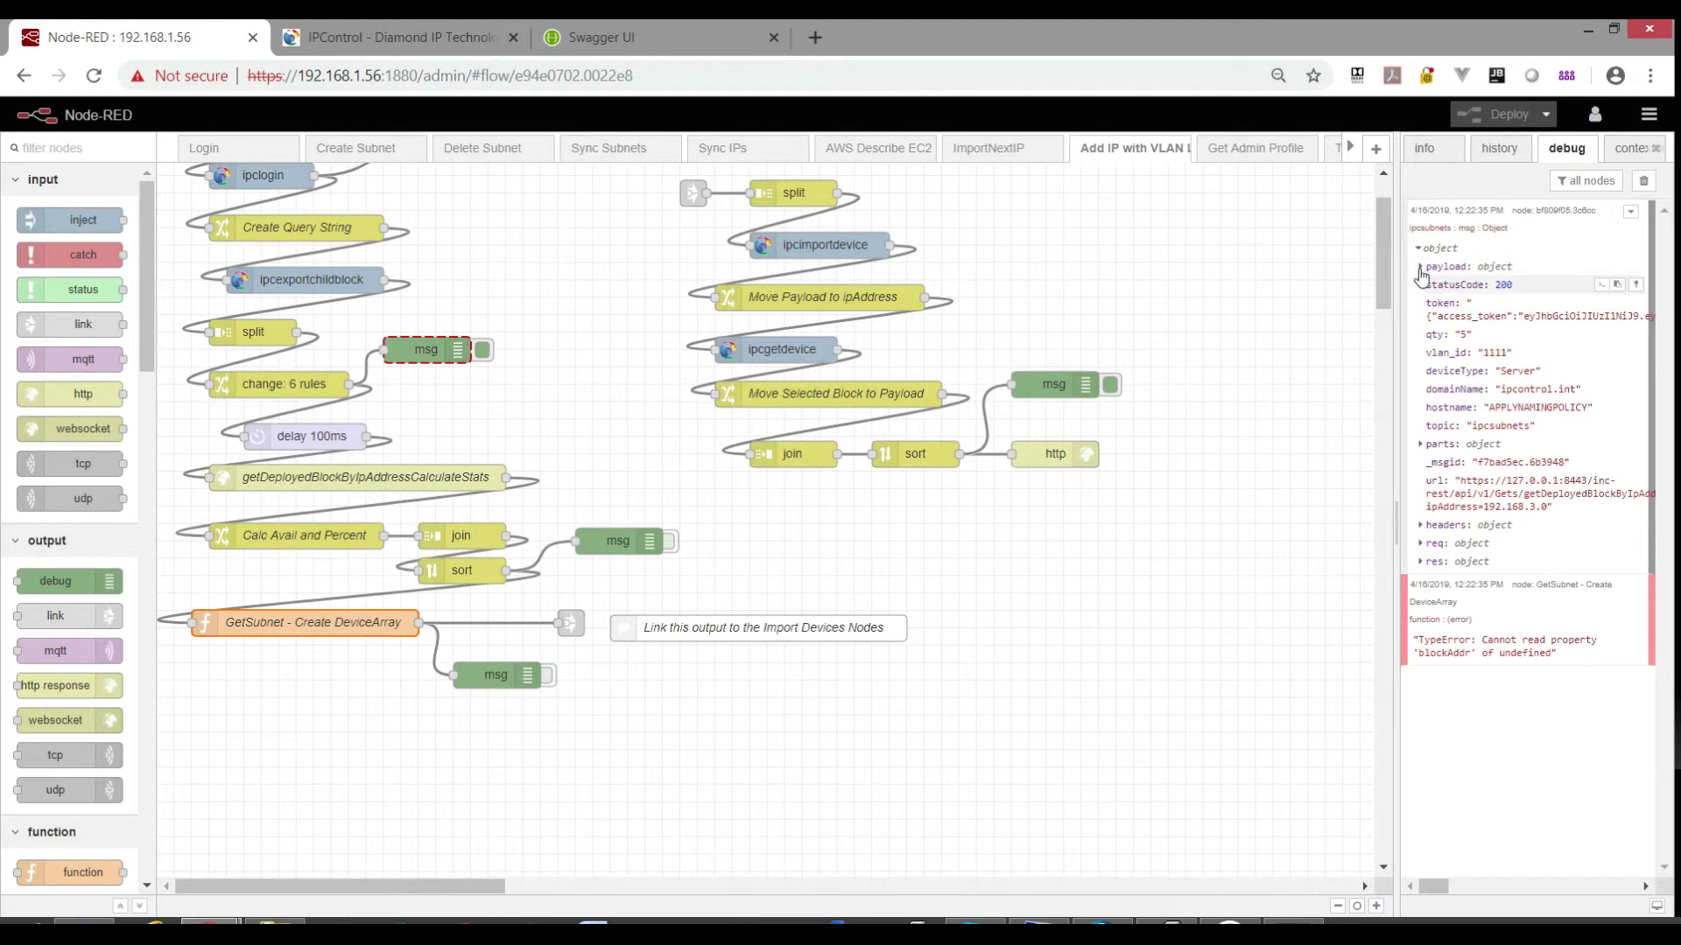
left_click(1420, 266)
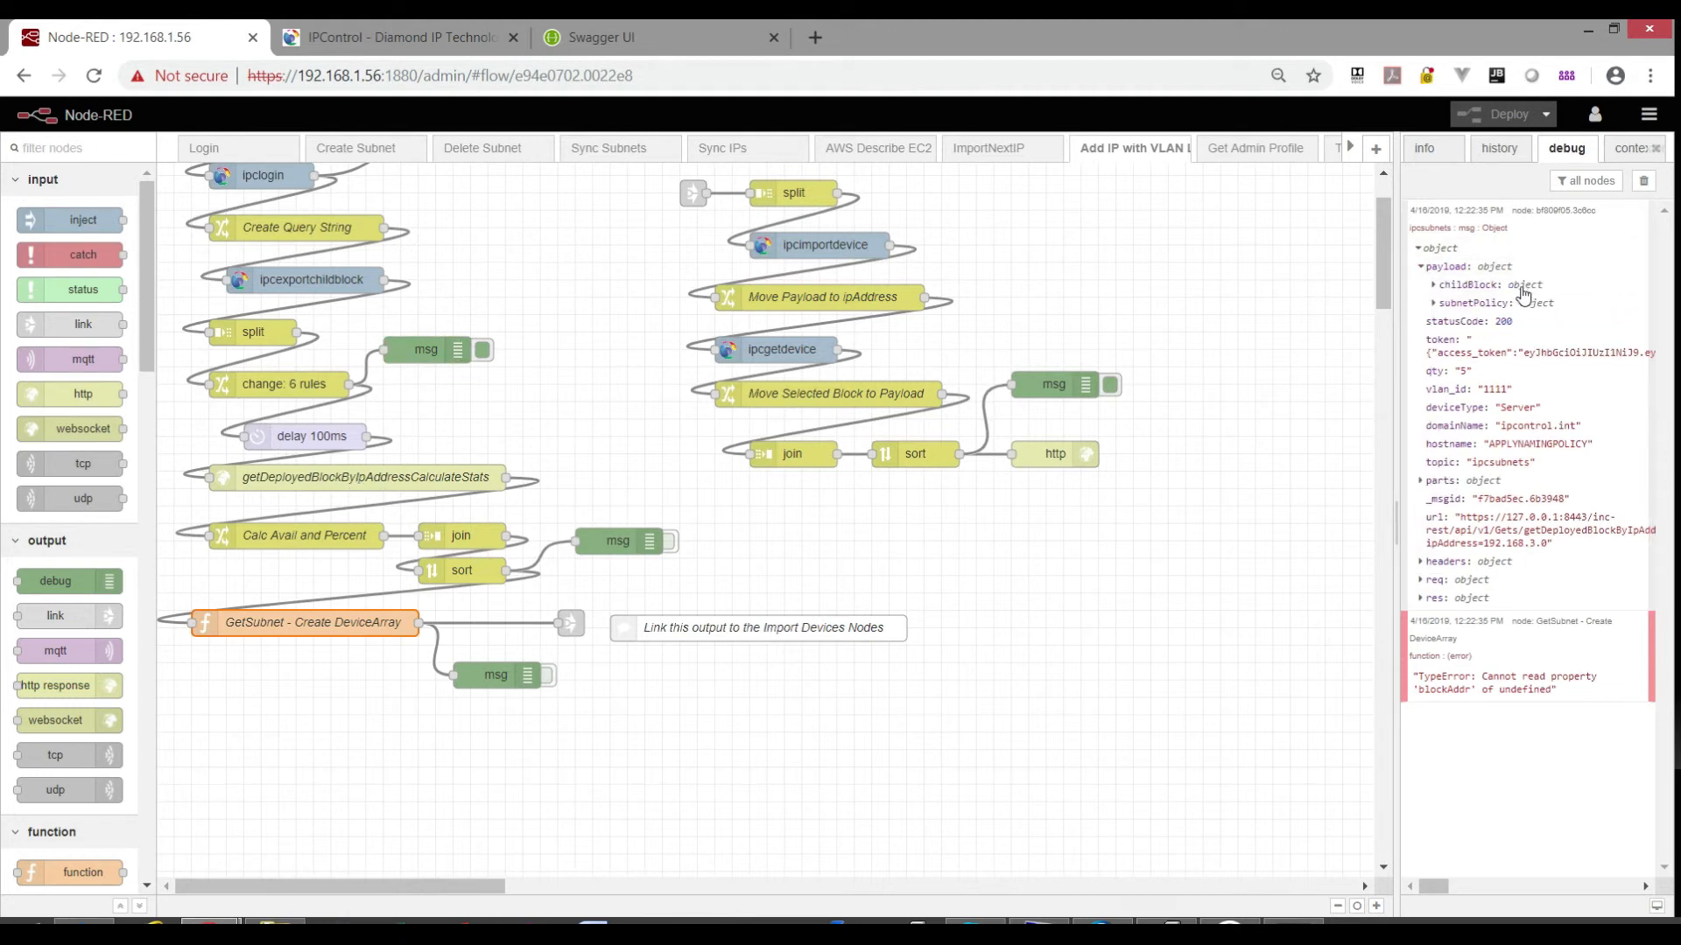
left_click(1436, 285)
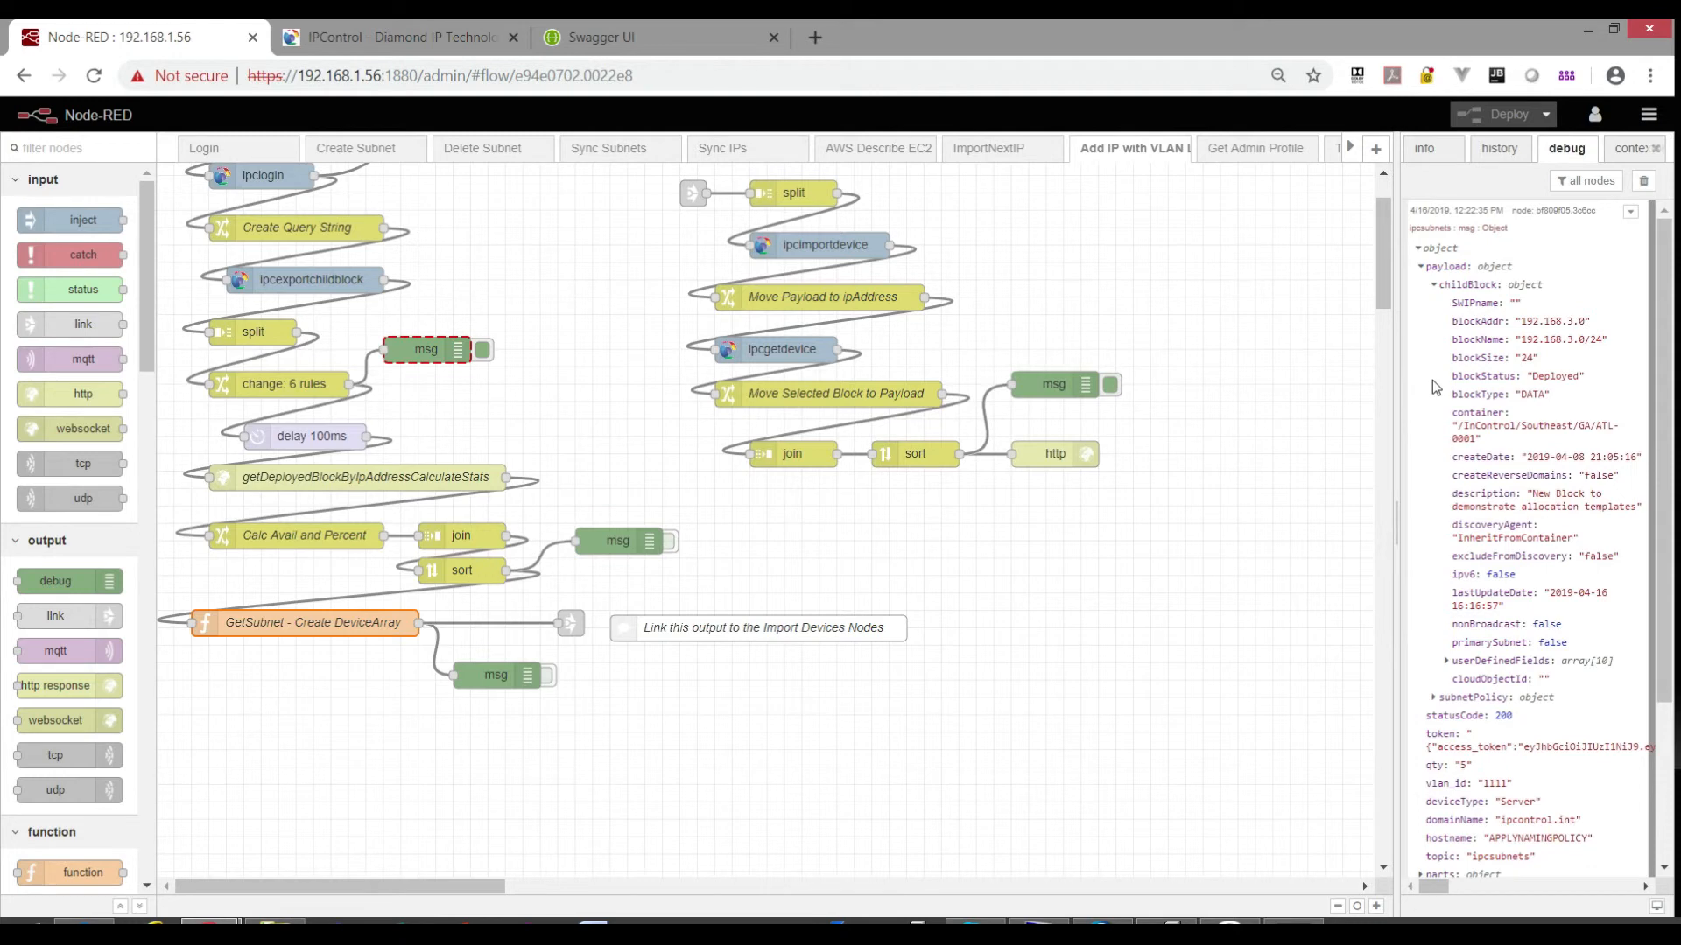
Open the GetSubnet - Create DeviceArray function and review how selectedBlock feeds the device's ipAddress and container.
double_click(317, 625)
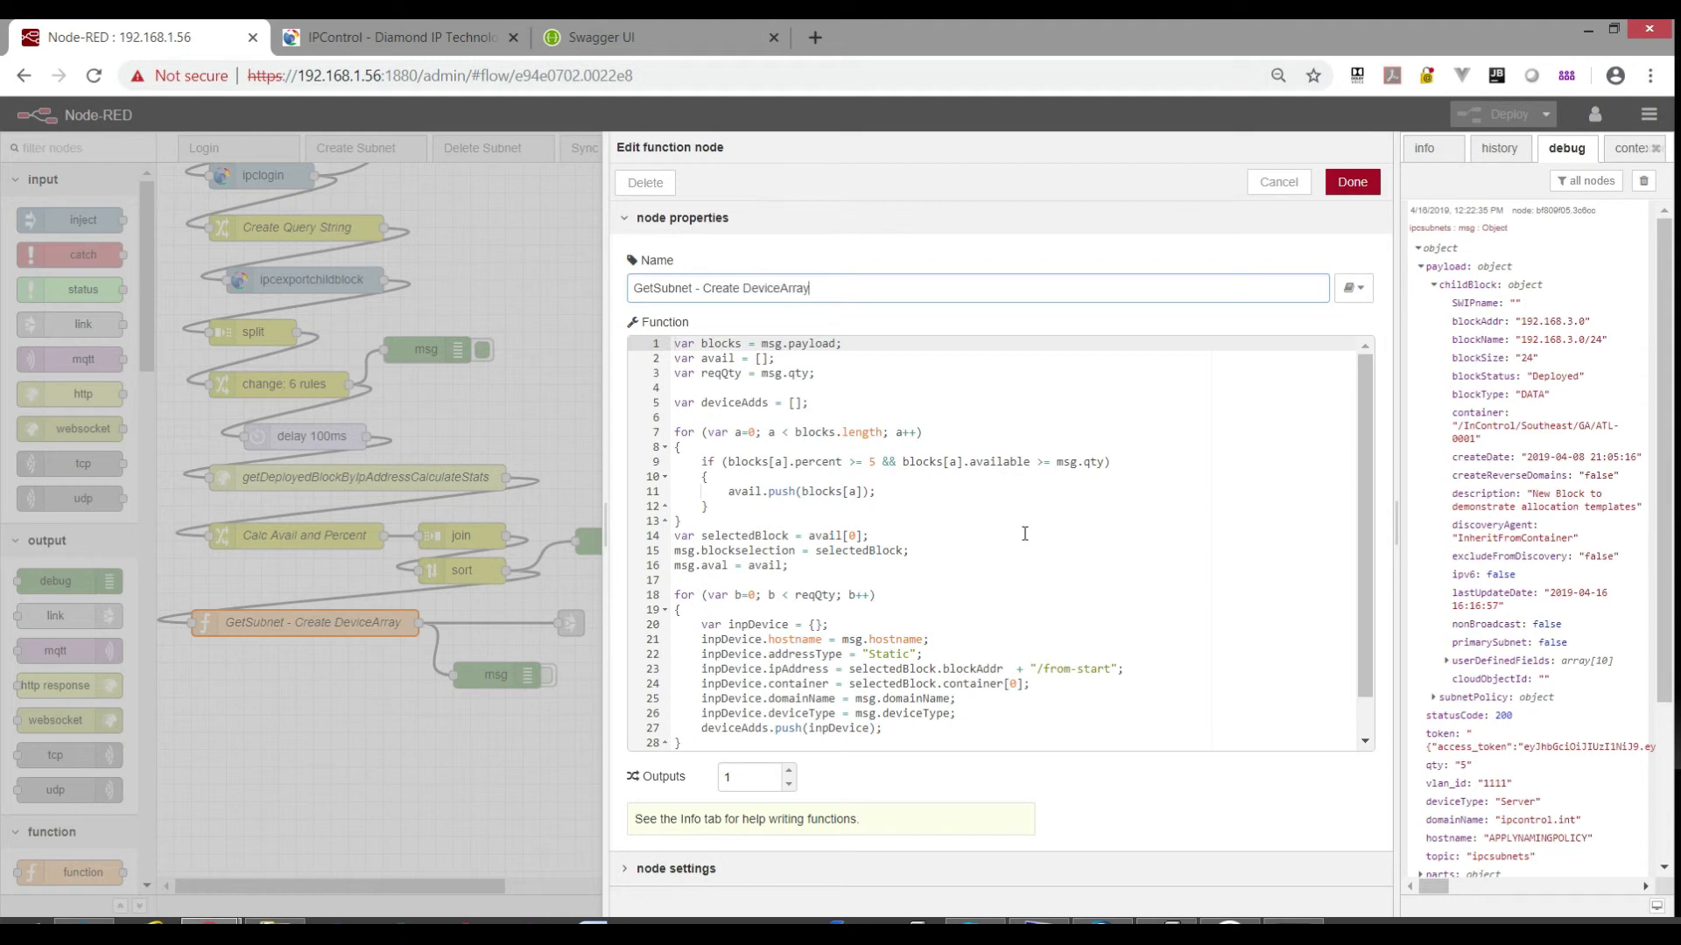
scroll(1025, 533, "down", 1)
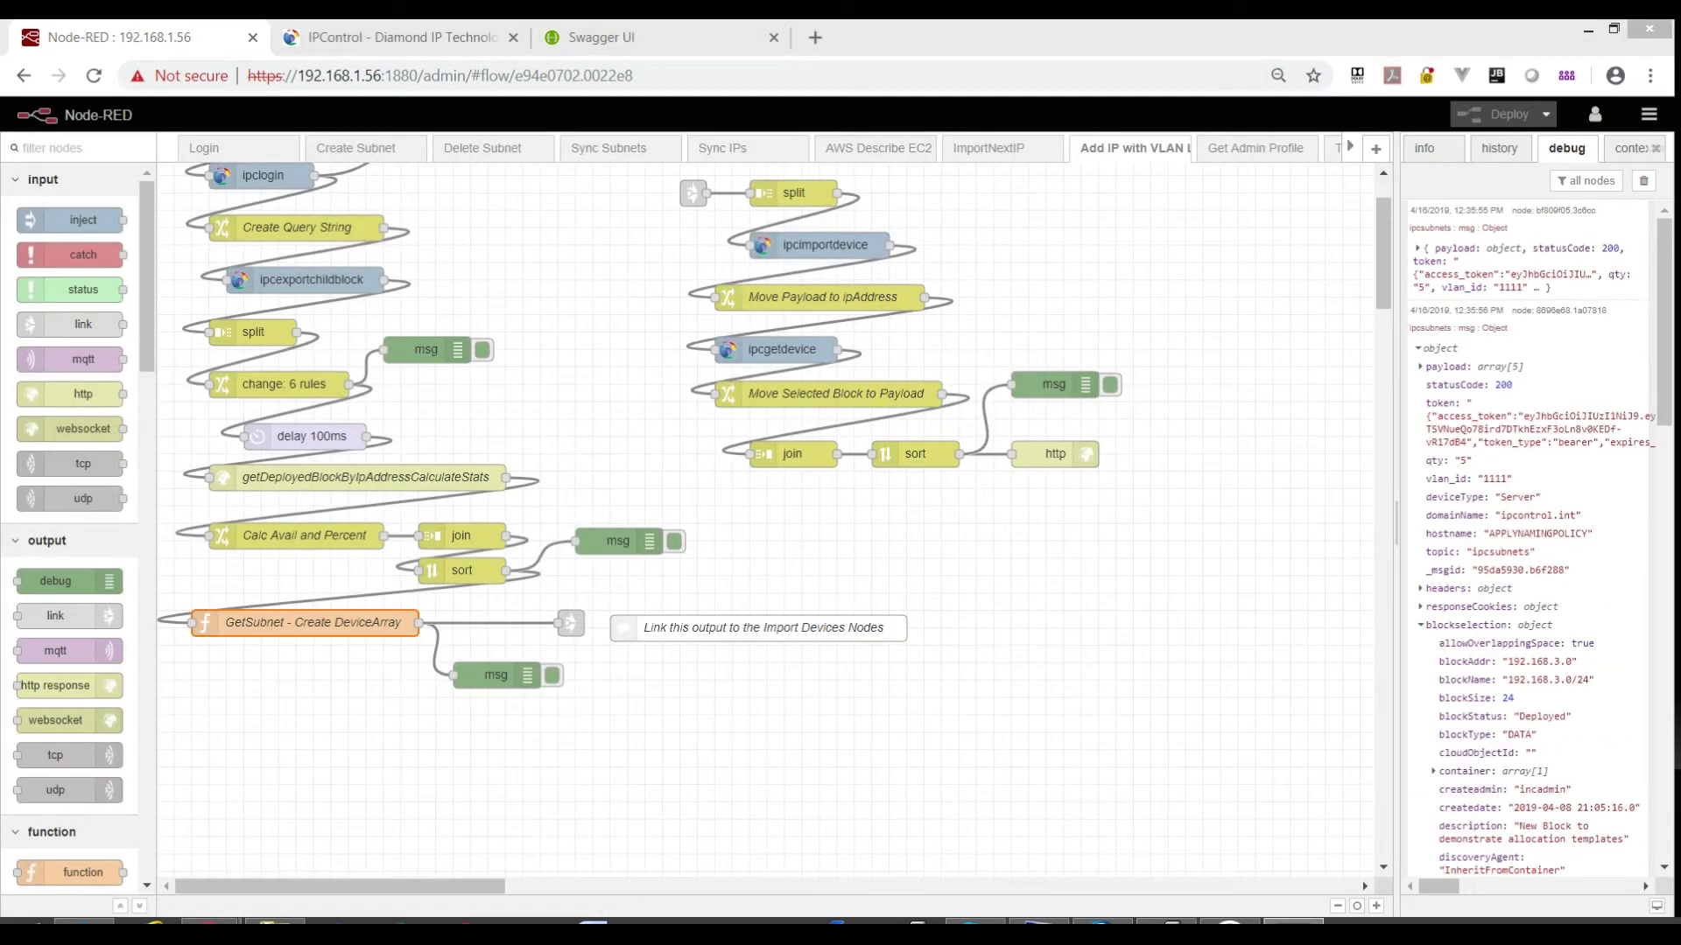
double_click(342, 620)
left_click(930, 531)
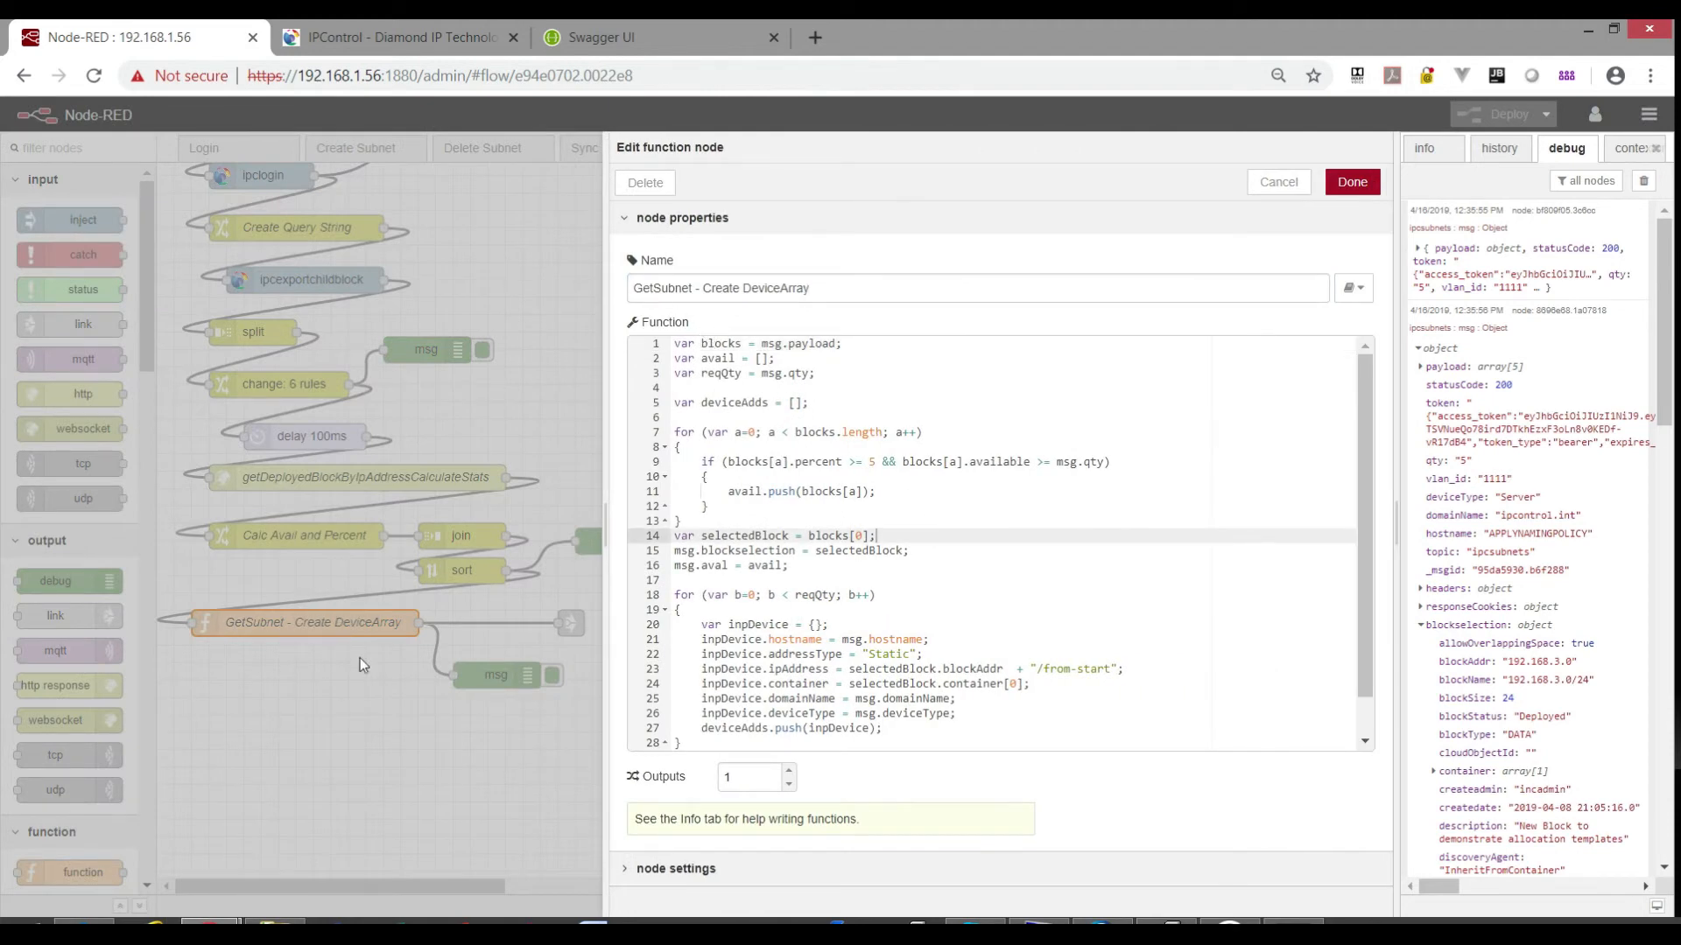
left_click(975, 685)
left_click_drag(1023, 686, 869, 670)
left_click(944, 674)
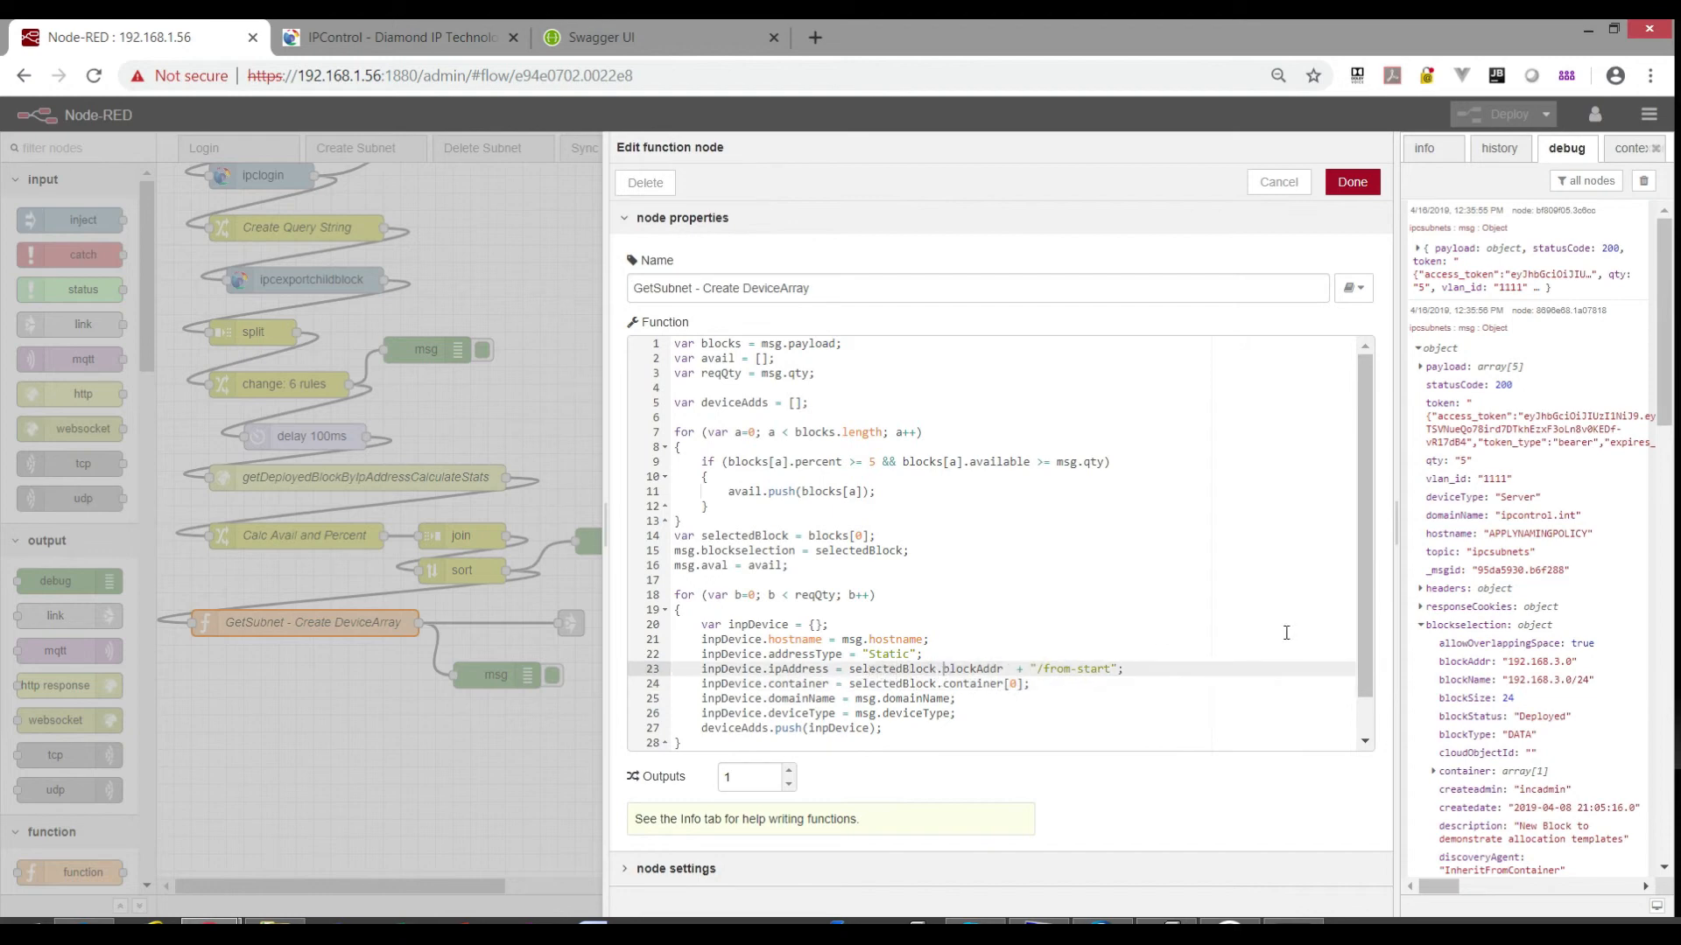
Compare the payload structures of the first two debug messages, expanding the first message's childBlock object.
left_click(1420, 368)
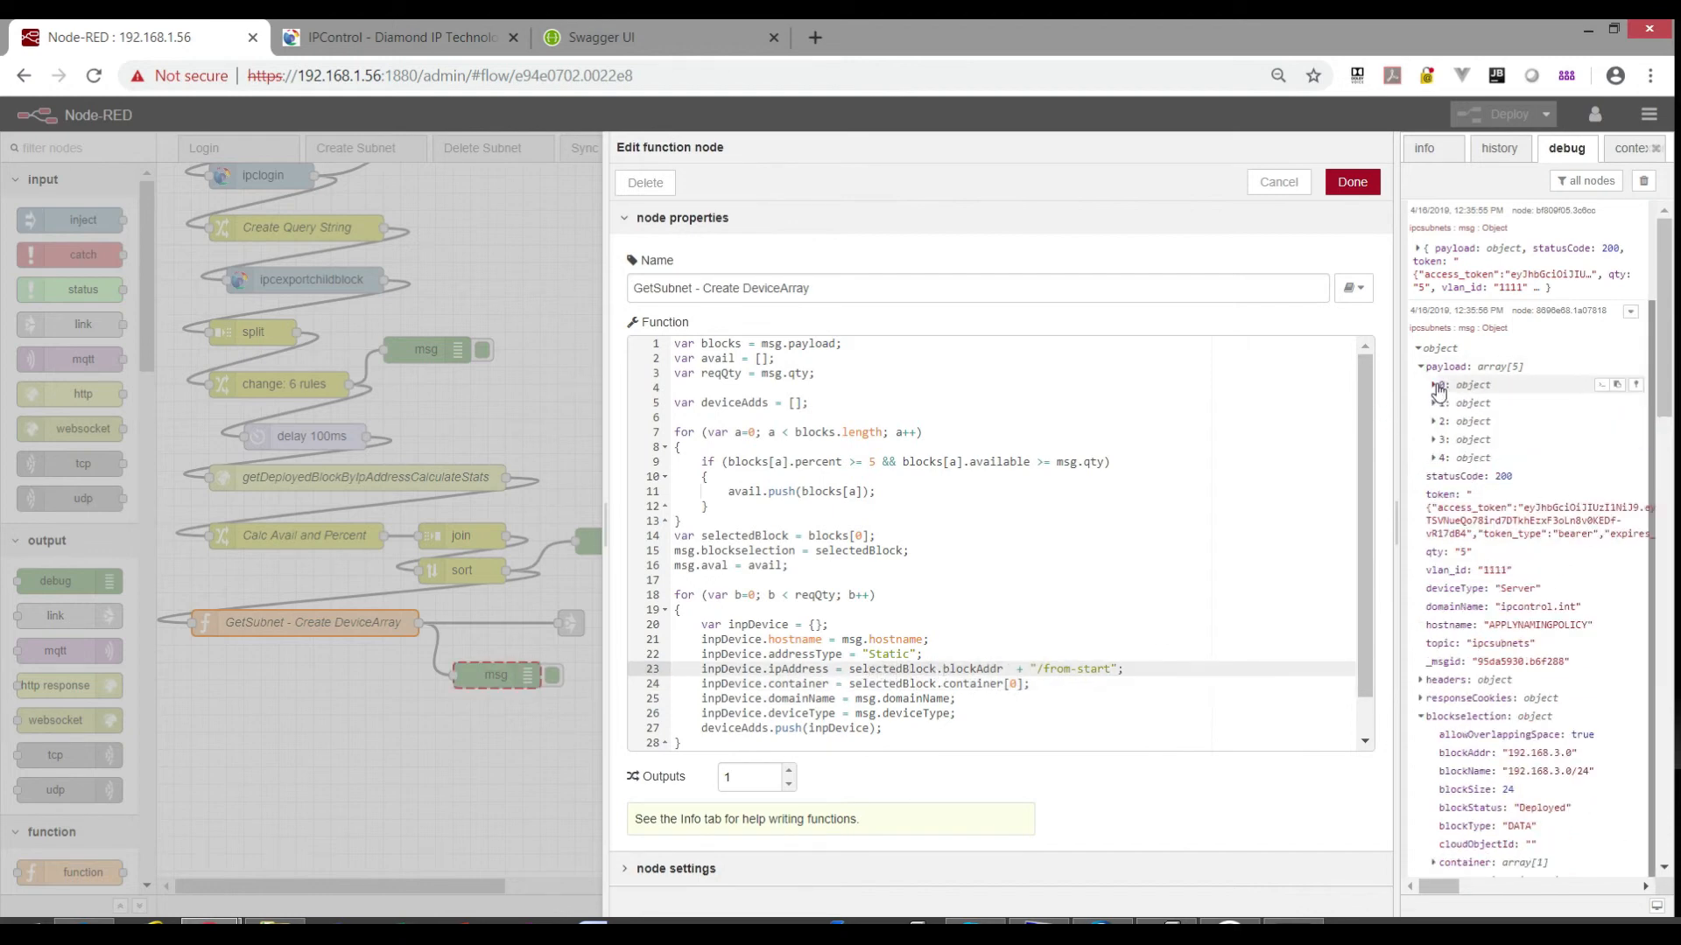
left_click(1437, 388)
left_click(1425, 350)
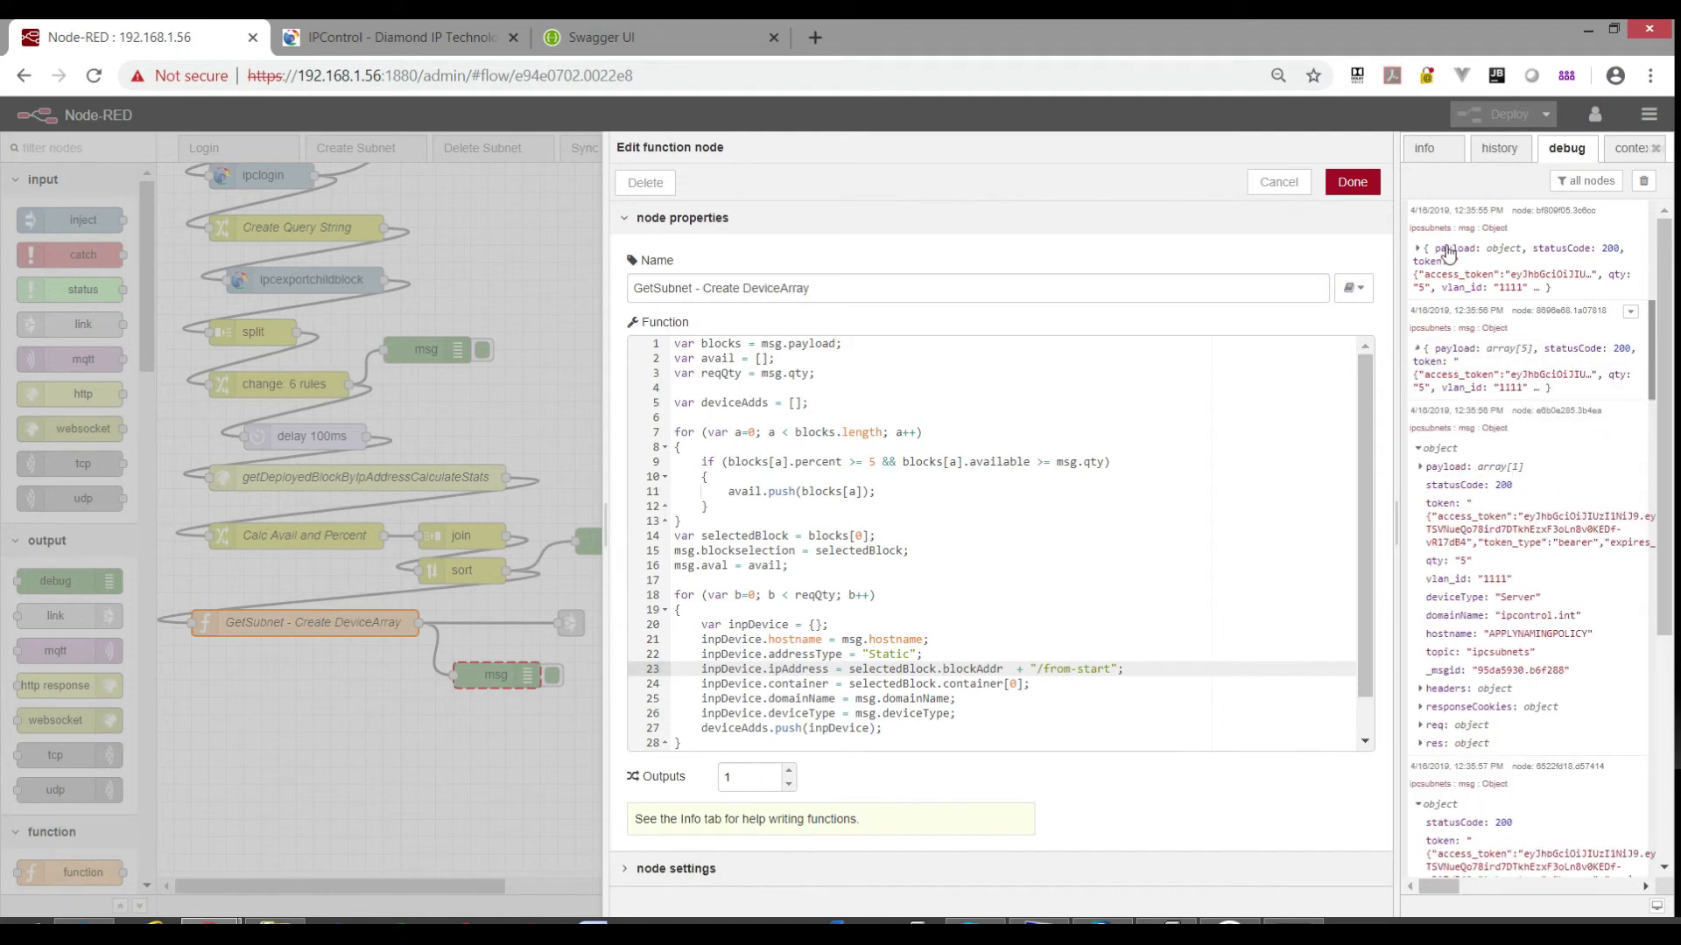
left_click(1447, 251)
left_click(1448, 266)
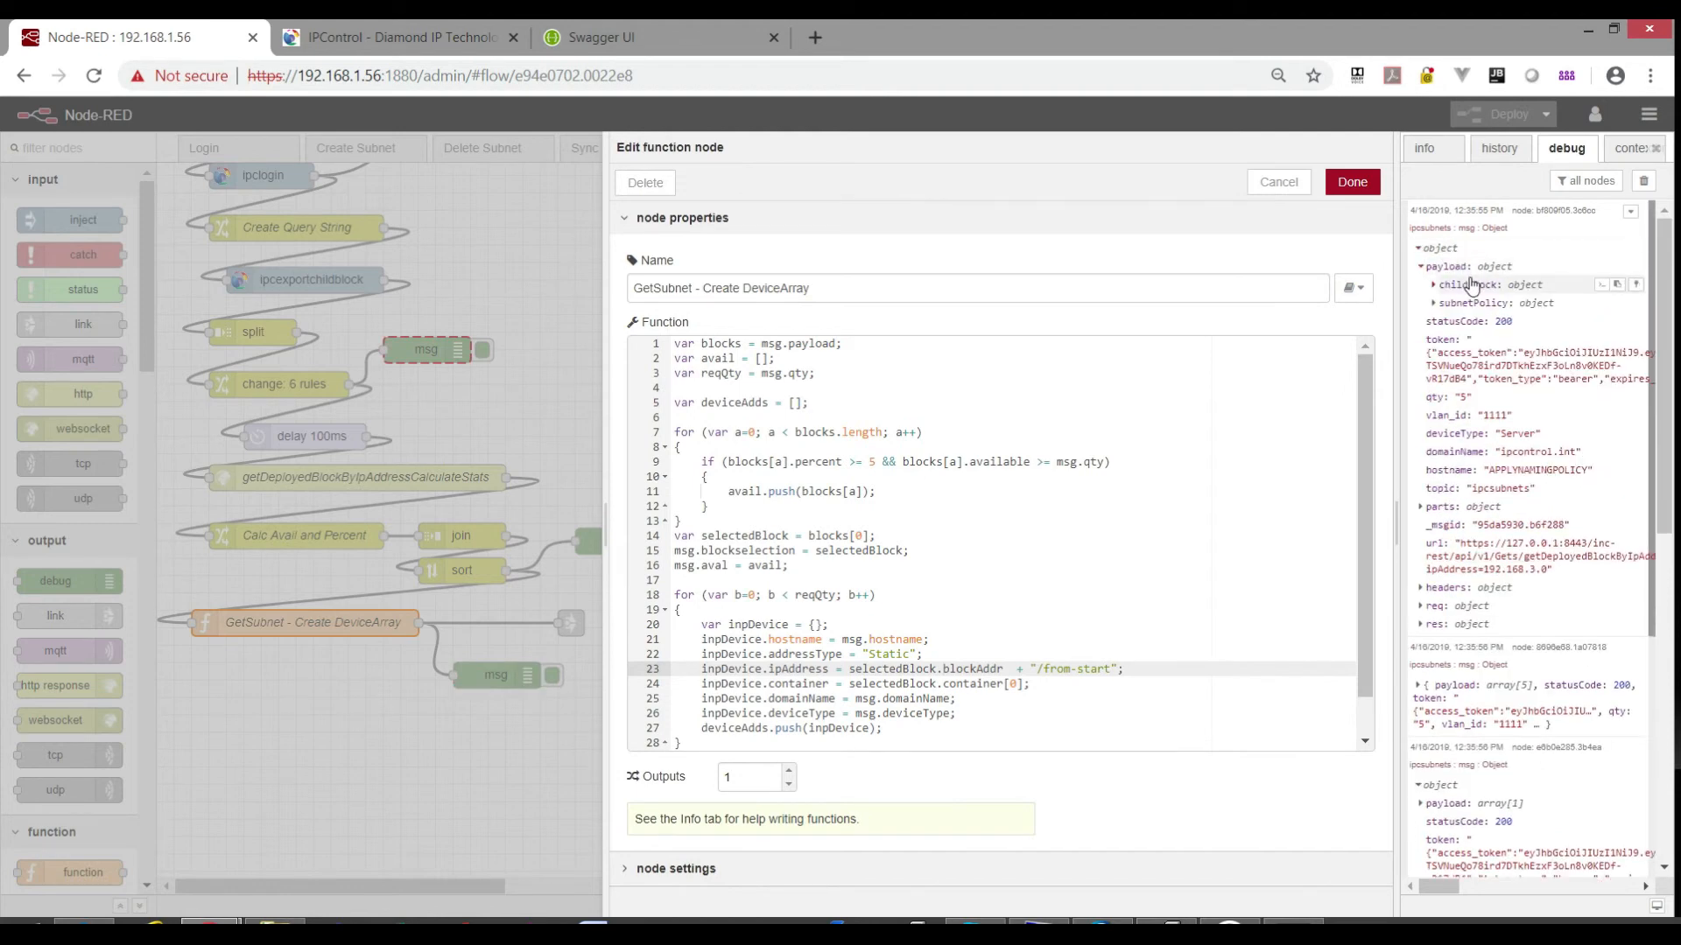
left_click(1473, 286)
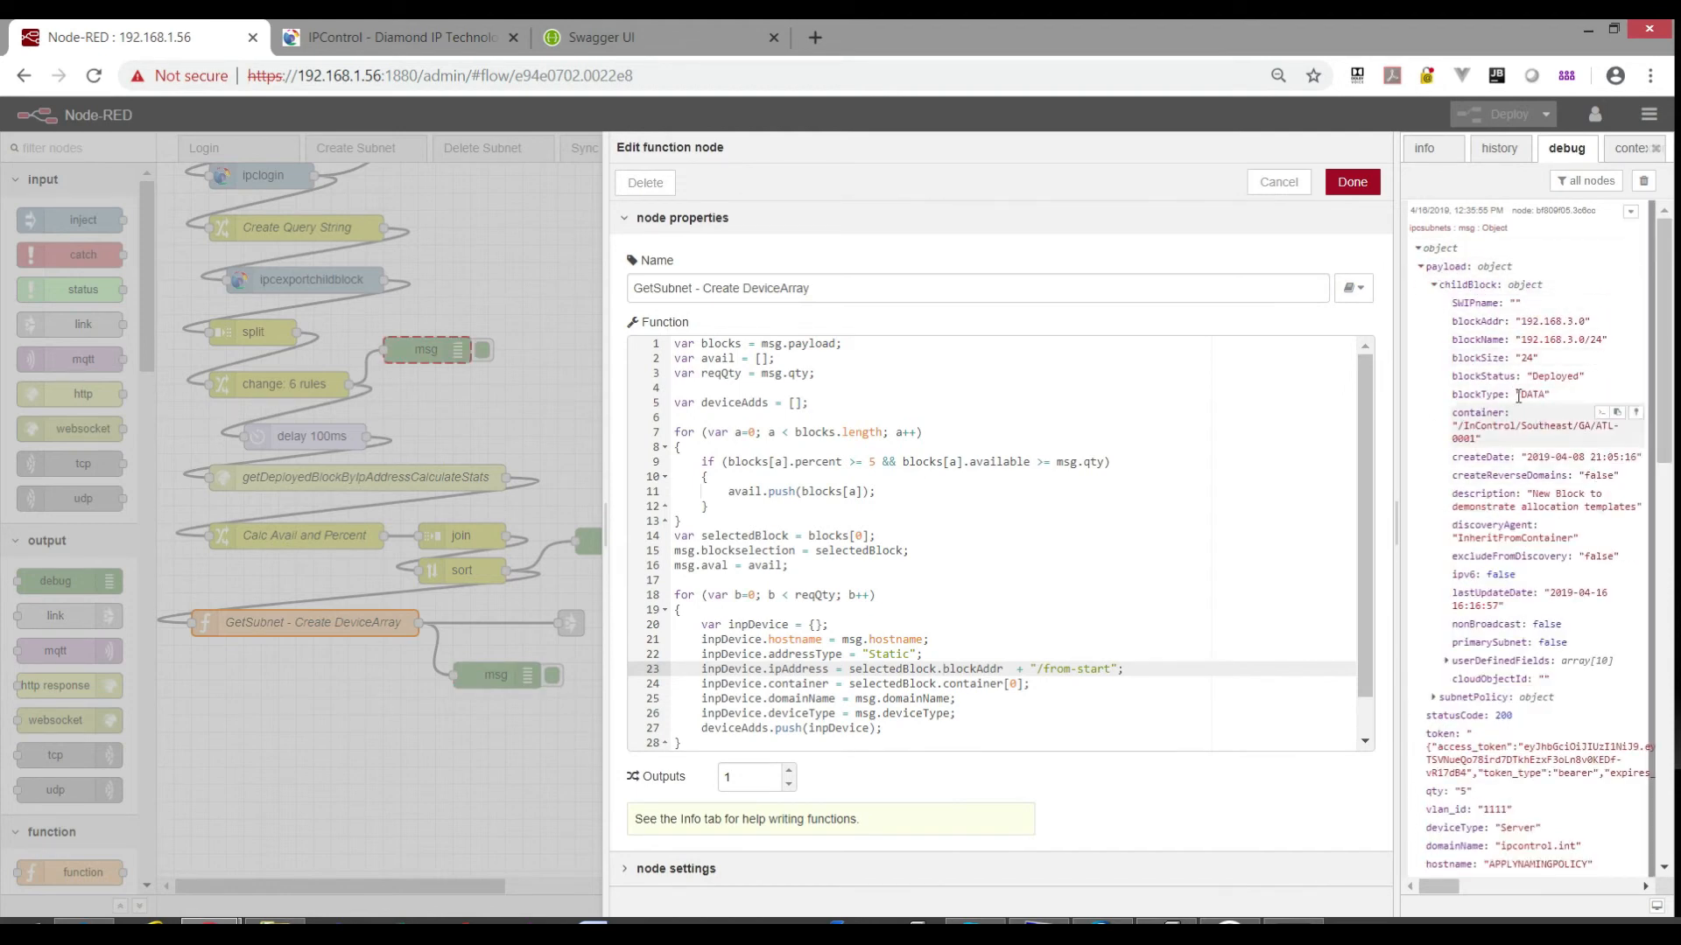
Review the blocks[0] assignment to selectedBlock and close the GetSubnet - Create DeviceArray function editor.
left_click(980, 704)
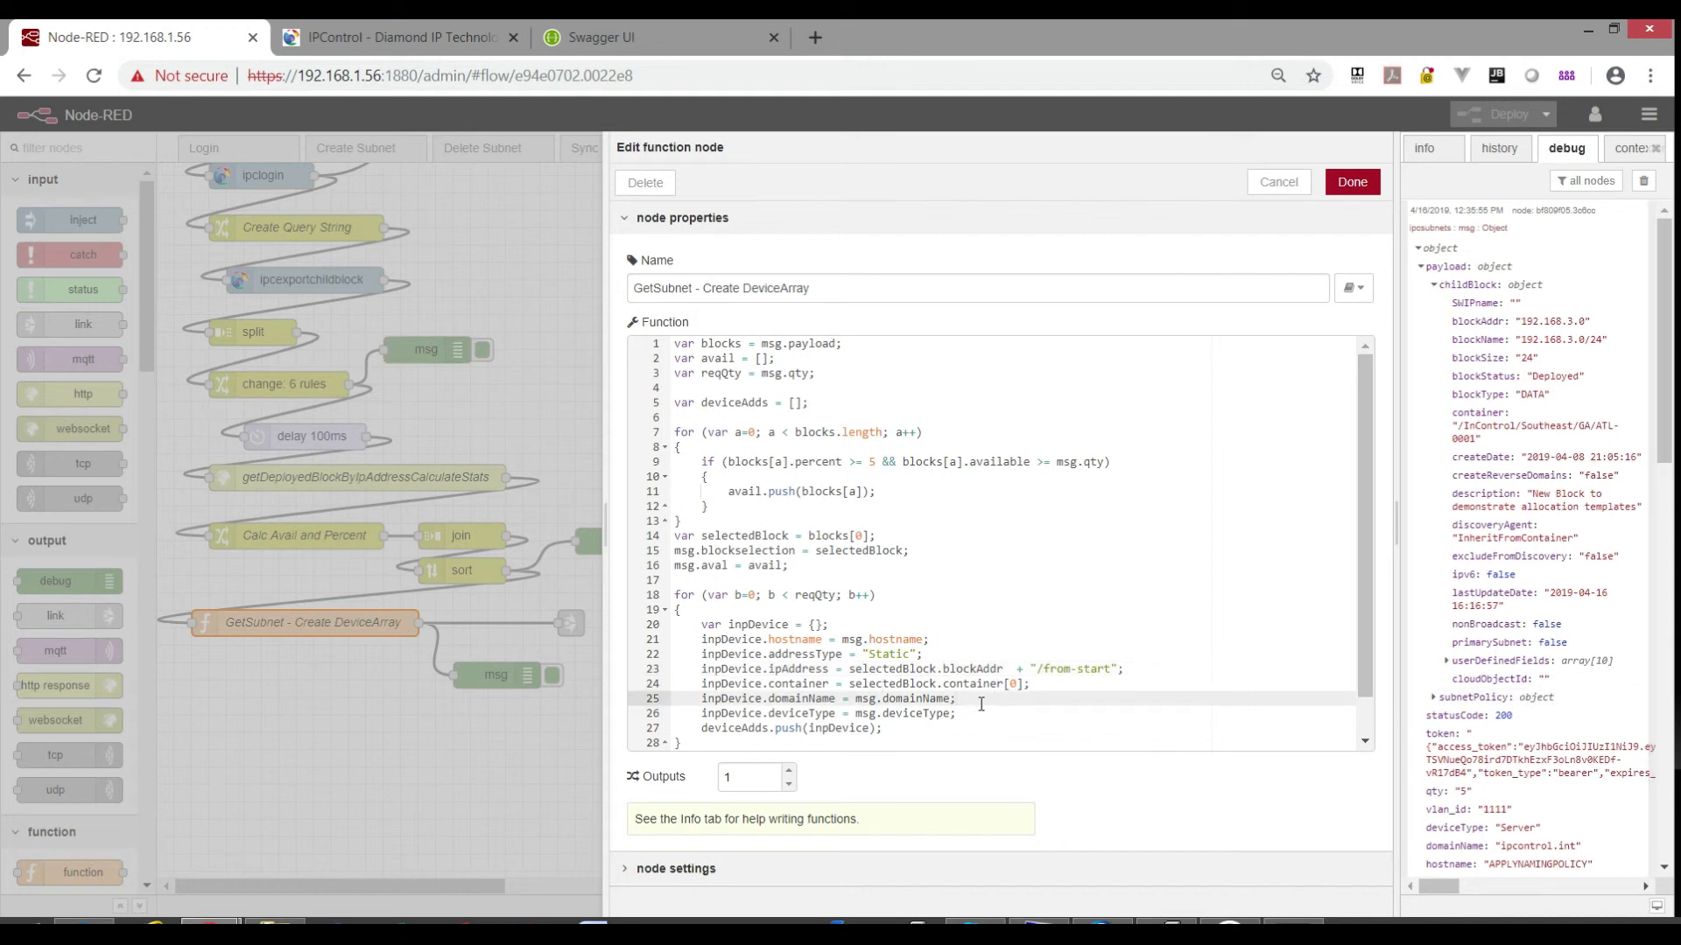
left_click_drag(882, 533, 803, 532)
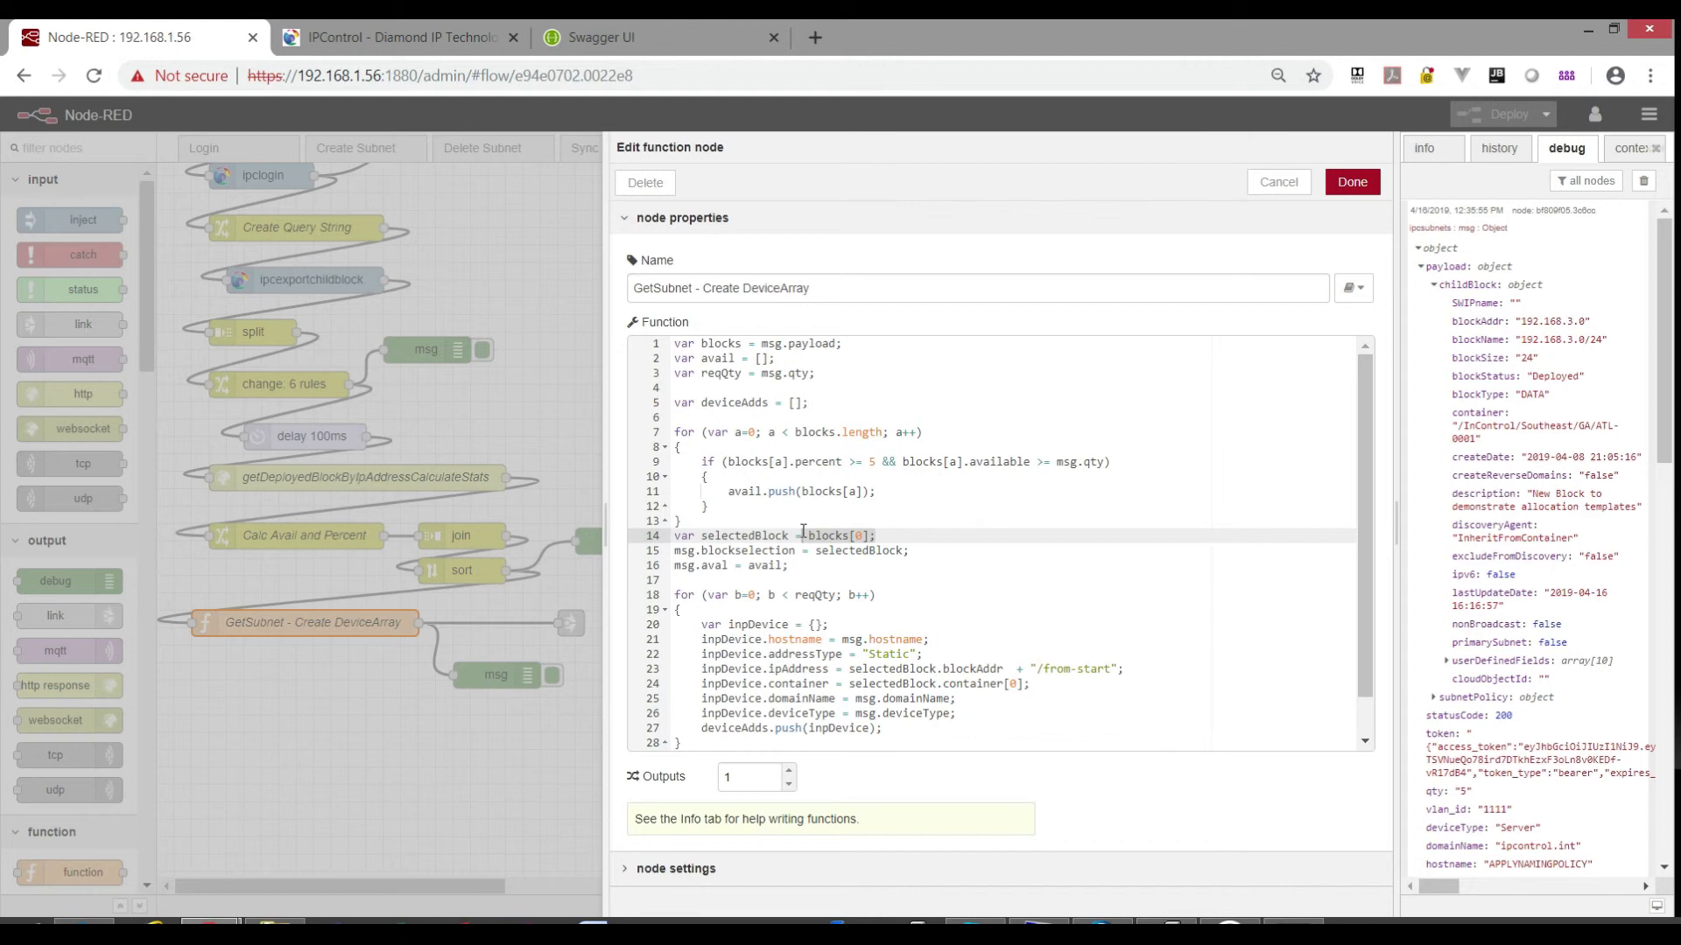
left_click(1352, 182)
Send the AddIP request again from Postman, check the Node-RED flow and return to Postman for the response.
left_click(1038, 922)
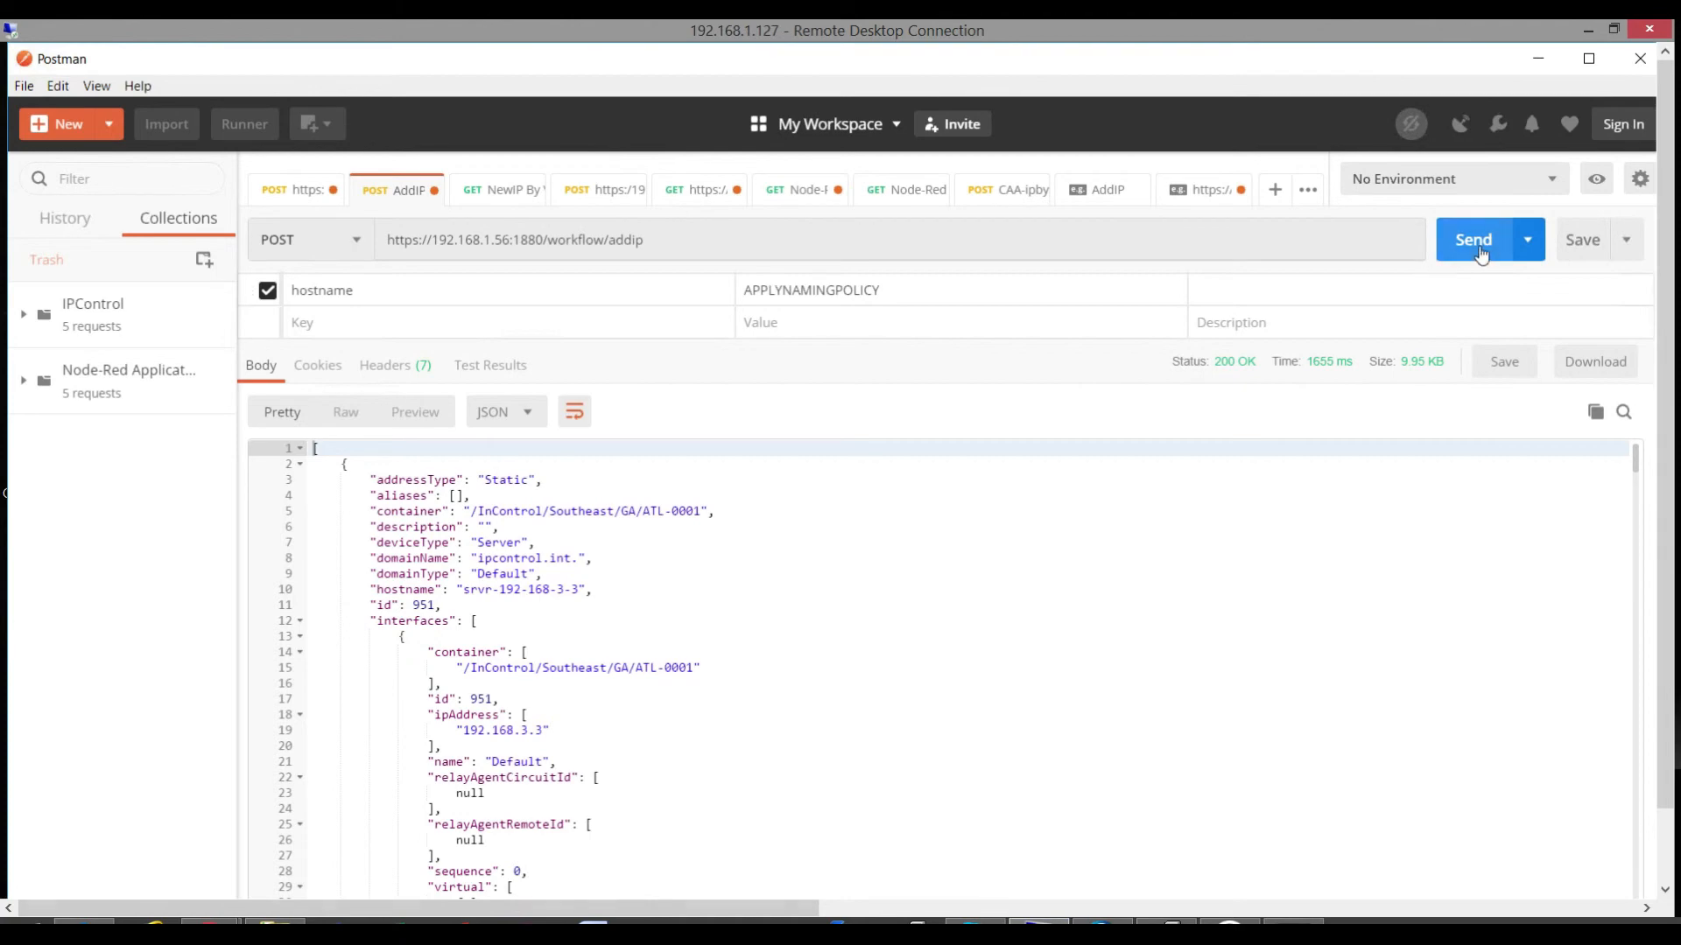
left_click(1476, 242)
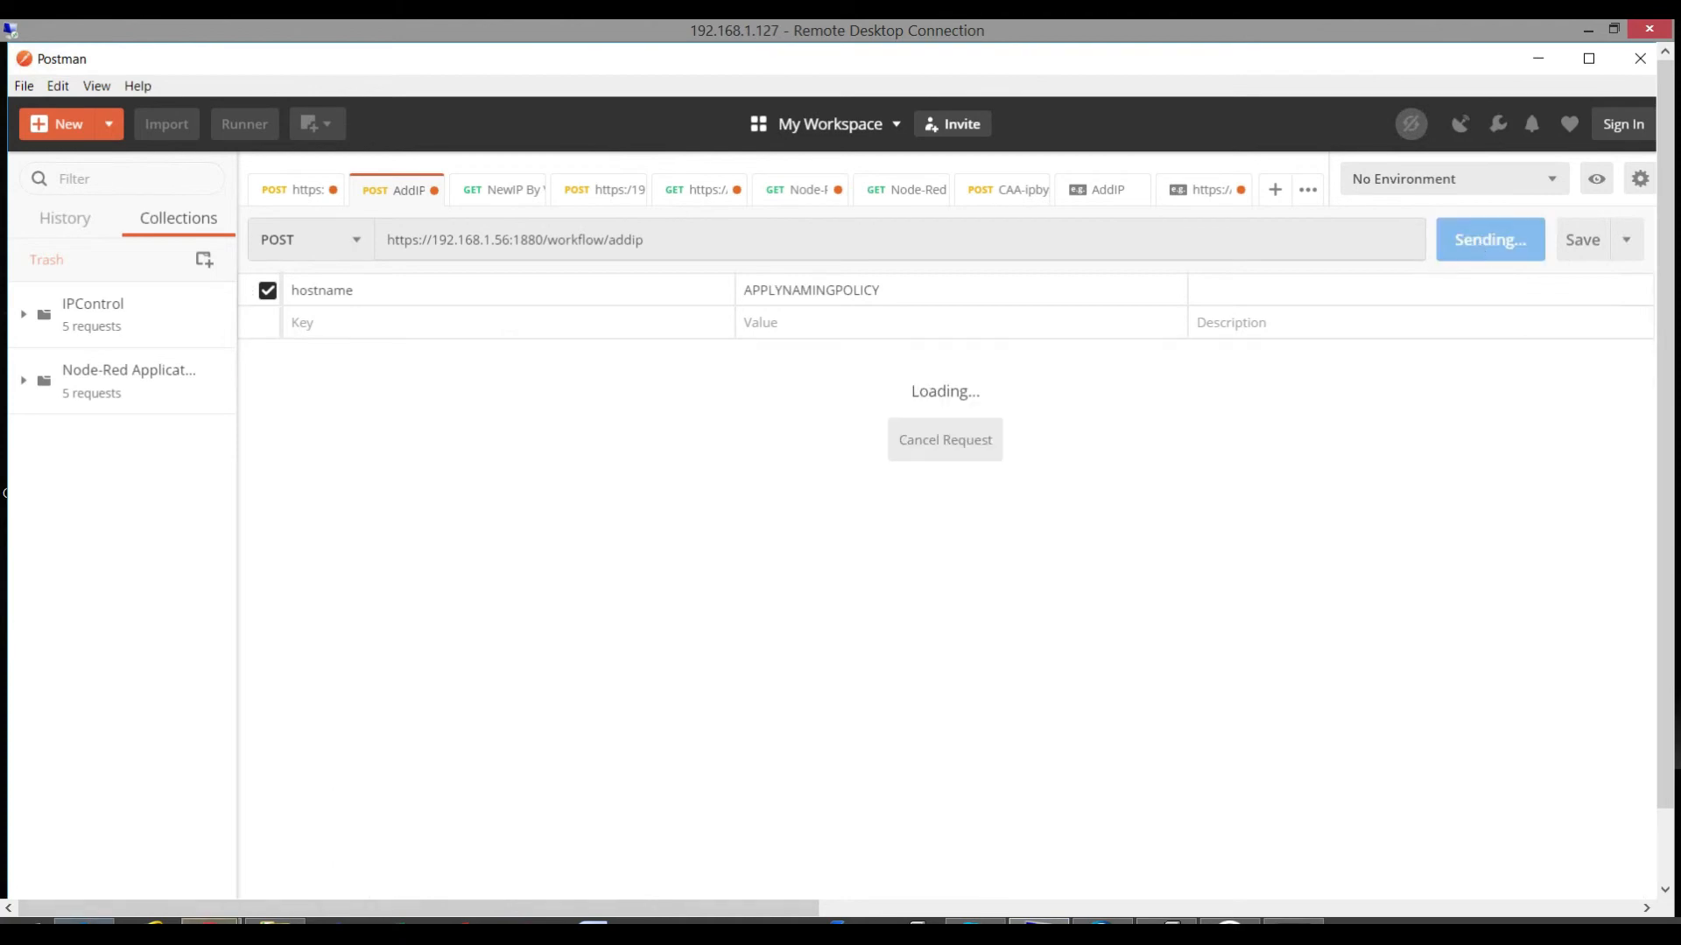
mouse_move(210, 921)
left_click(168, 803)
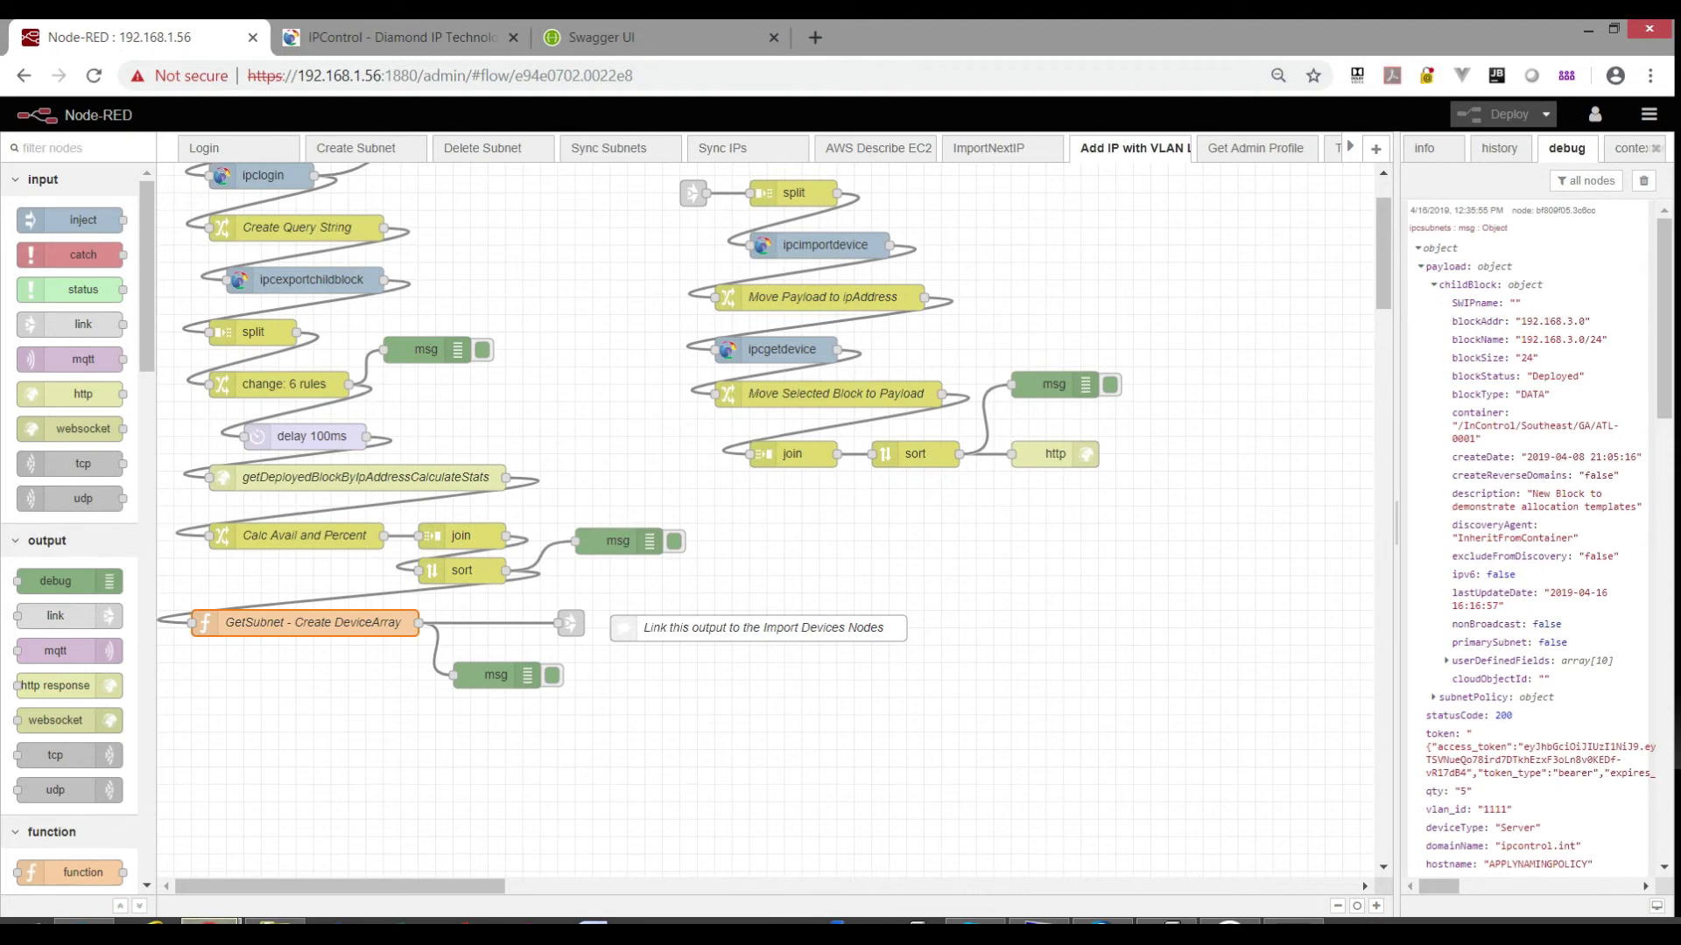
mouse_move(211, 922)
mouse_move(1164, 921)
left_click(1164, 823)
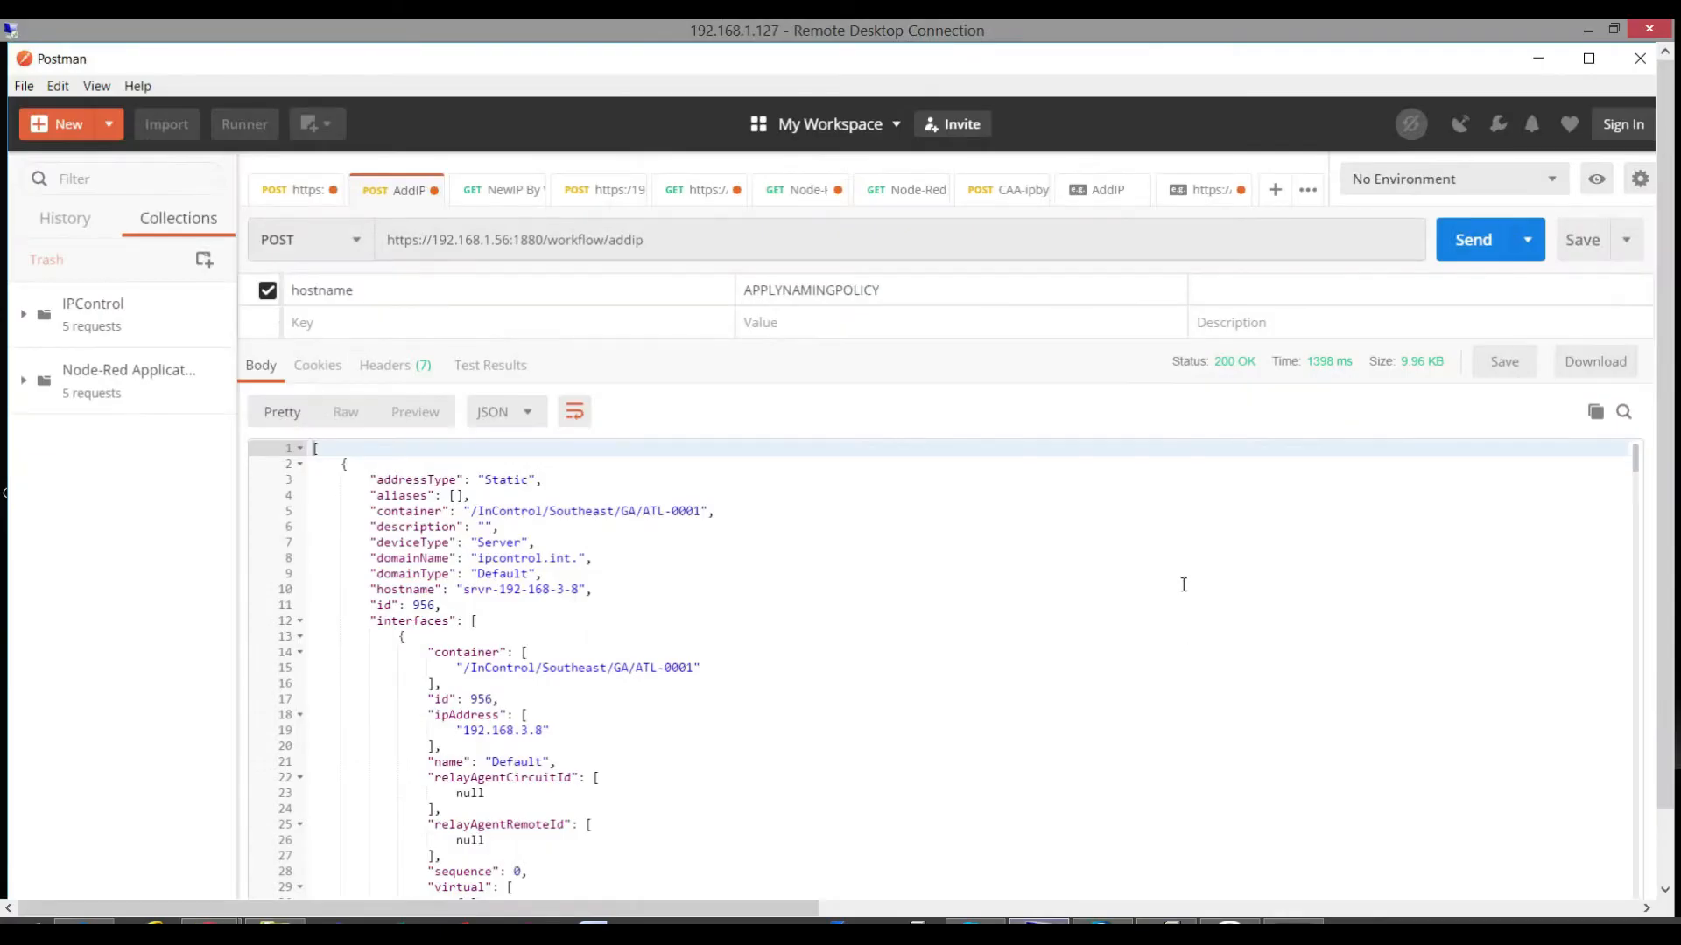
Examine the AddIP response body for the assigned ipAddress and the blockselection details.
left_click(704, 621)
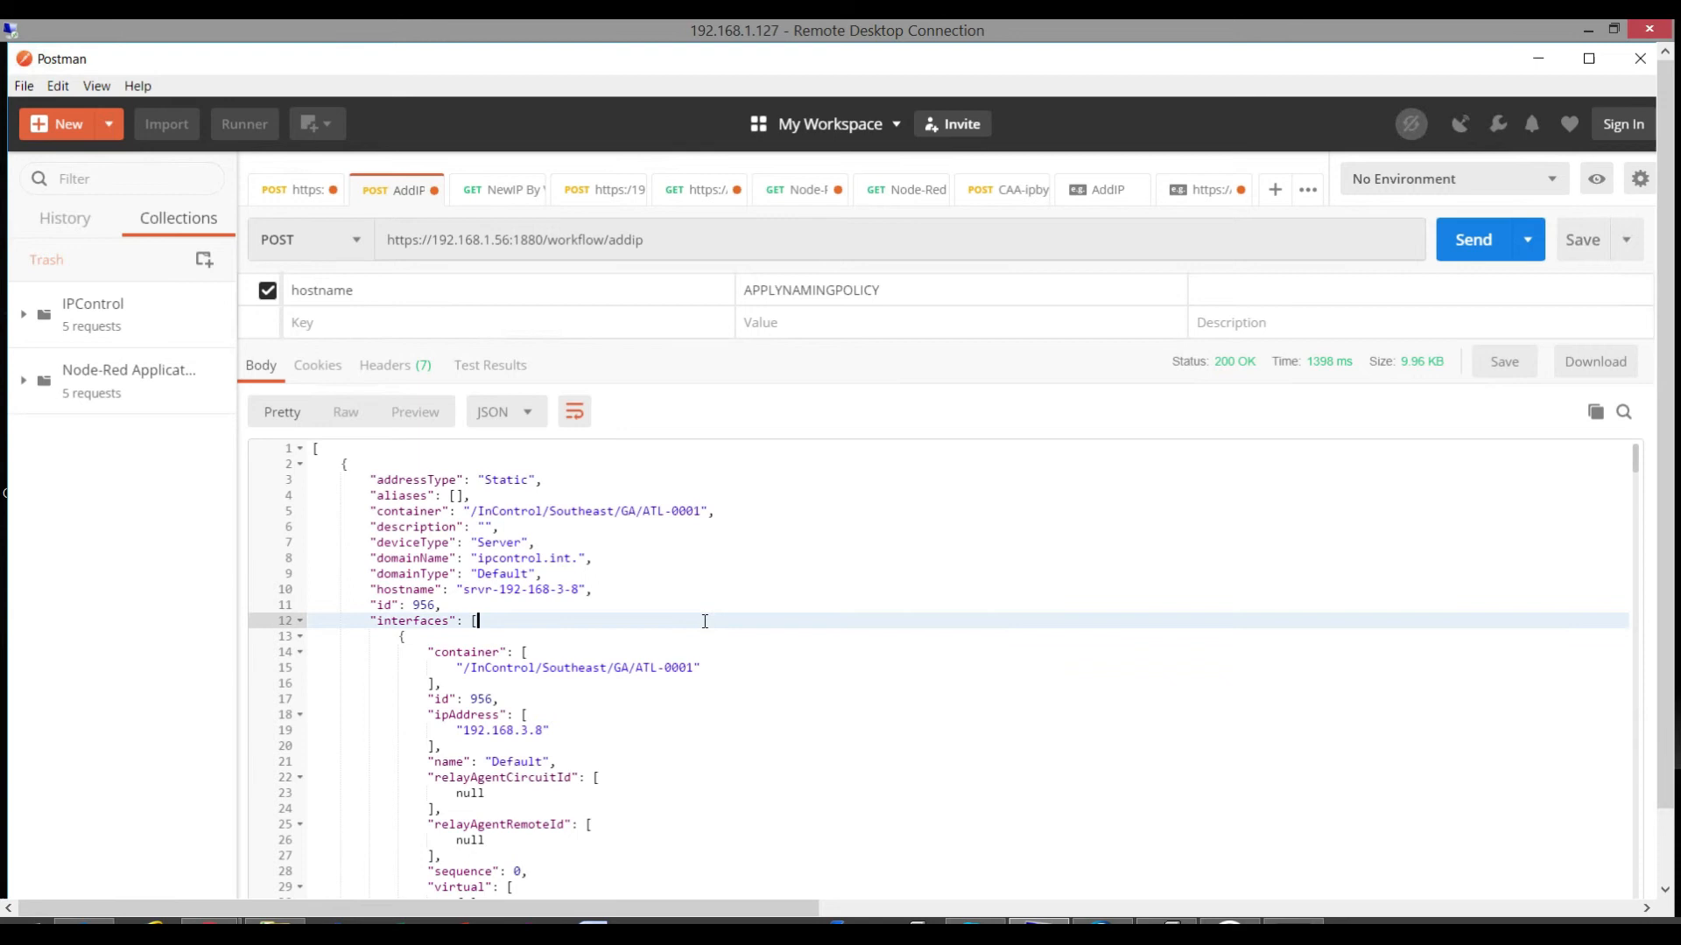
scroll(710, 622, "down", 1)
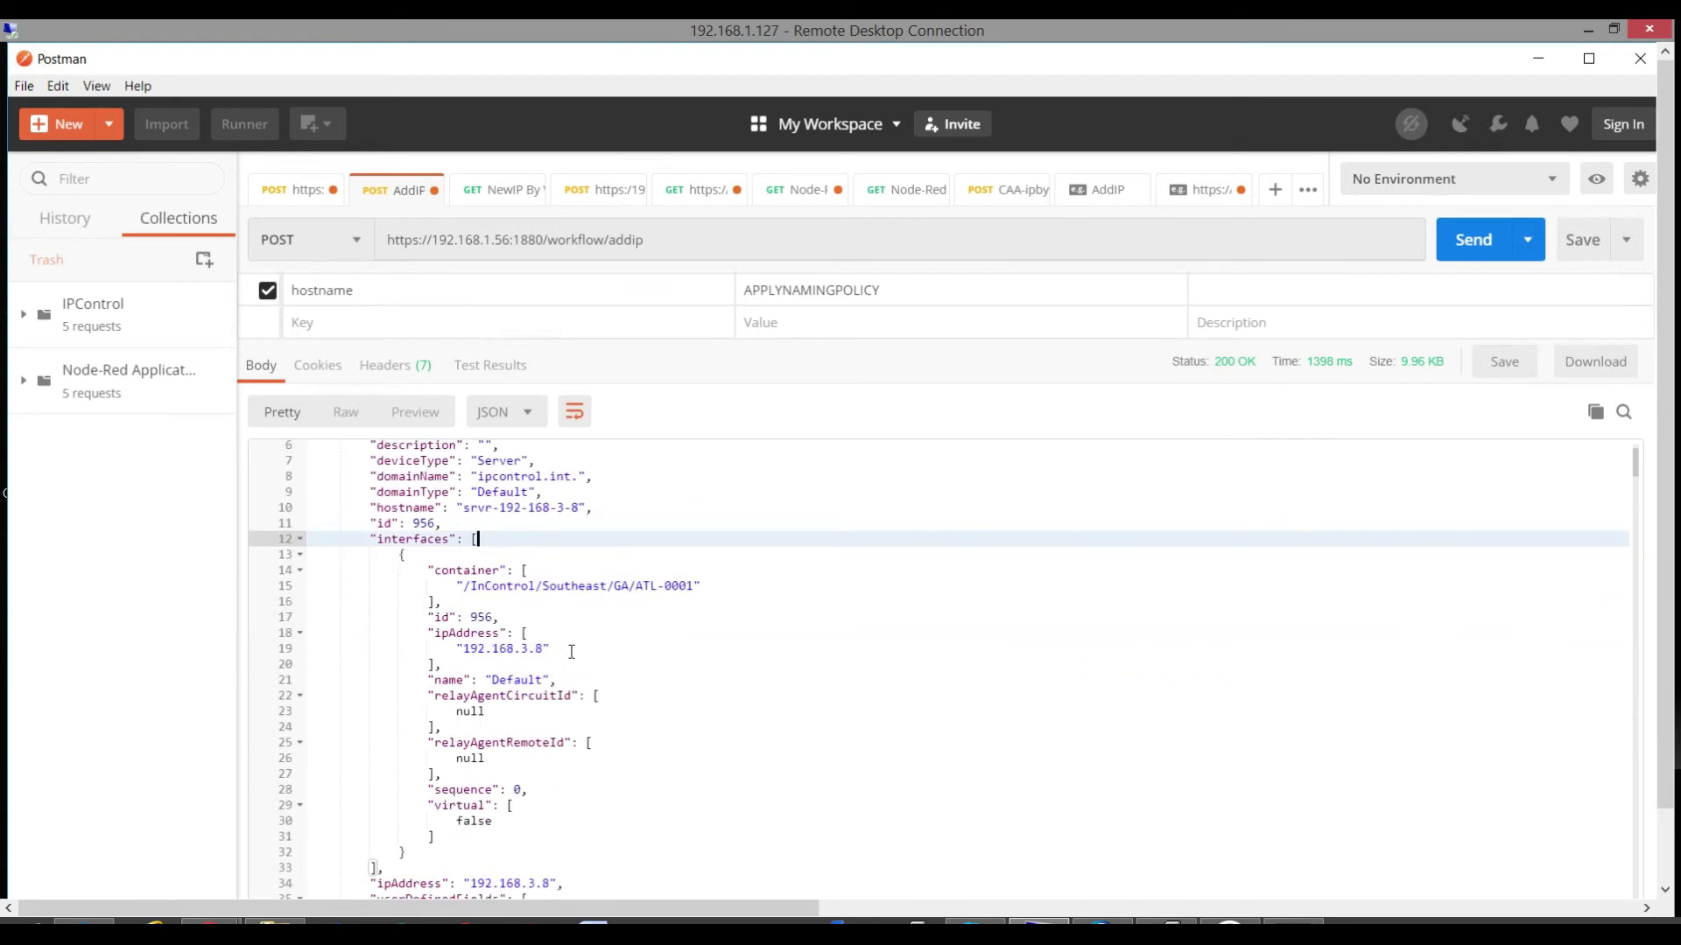
left_click_drag(460, 650, 541, 647)
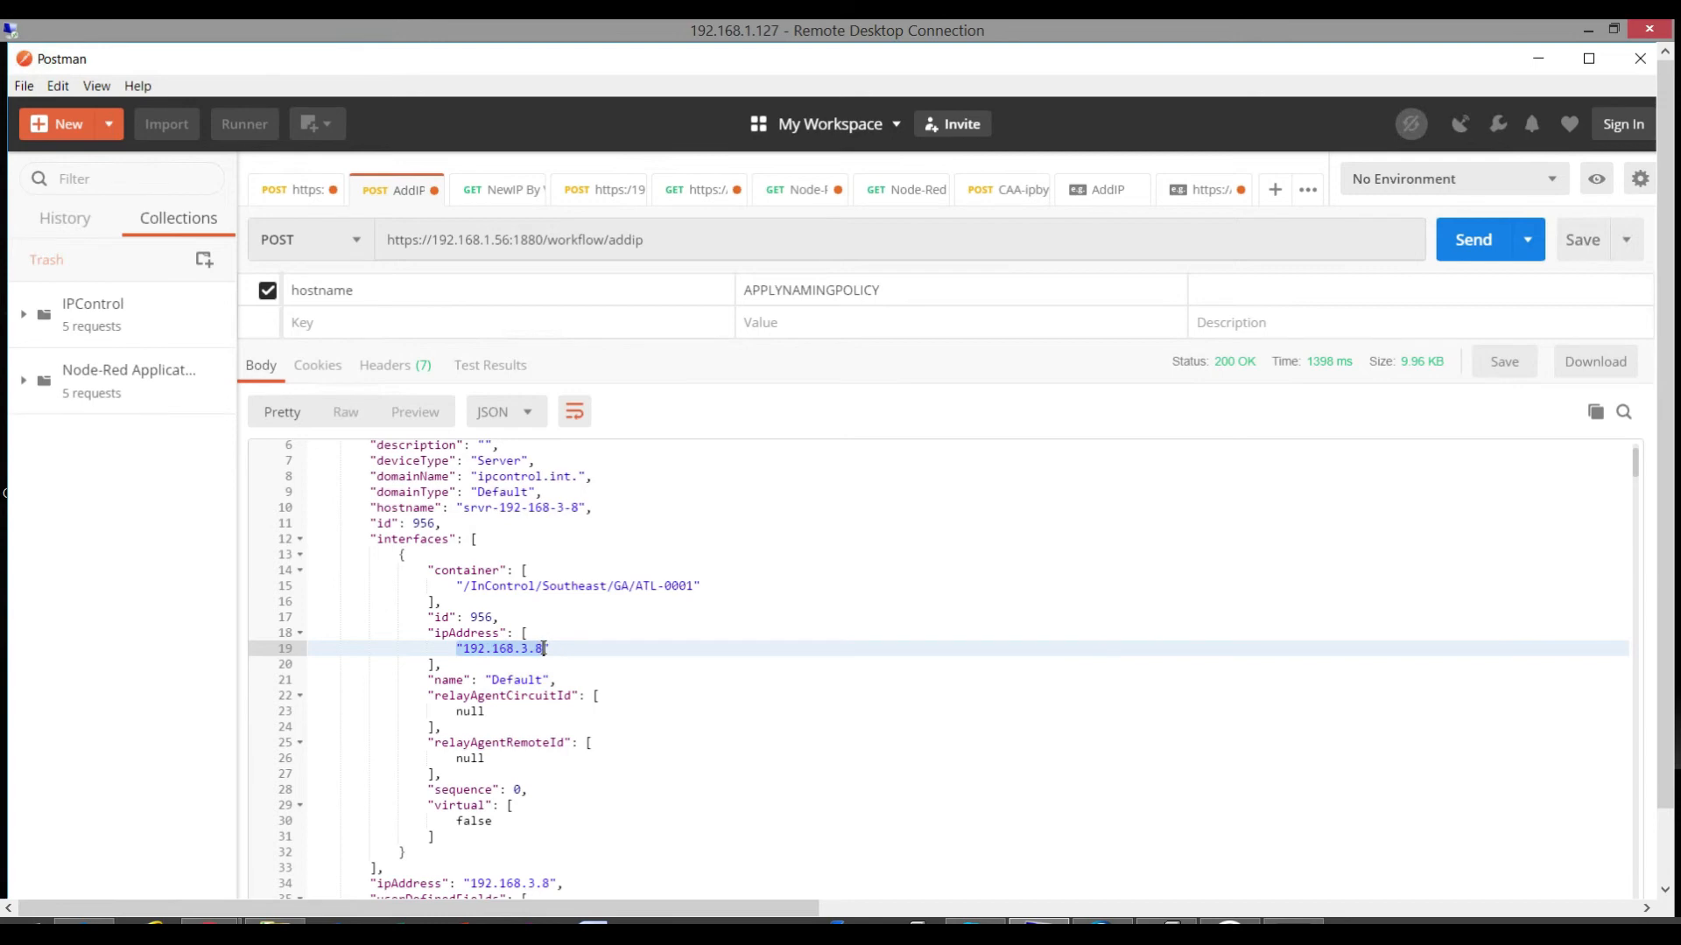
scroll(650, 727, "down", 2)
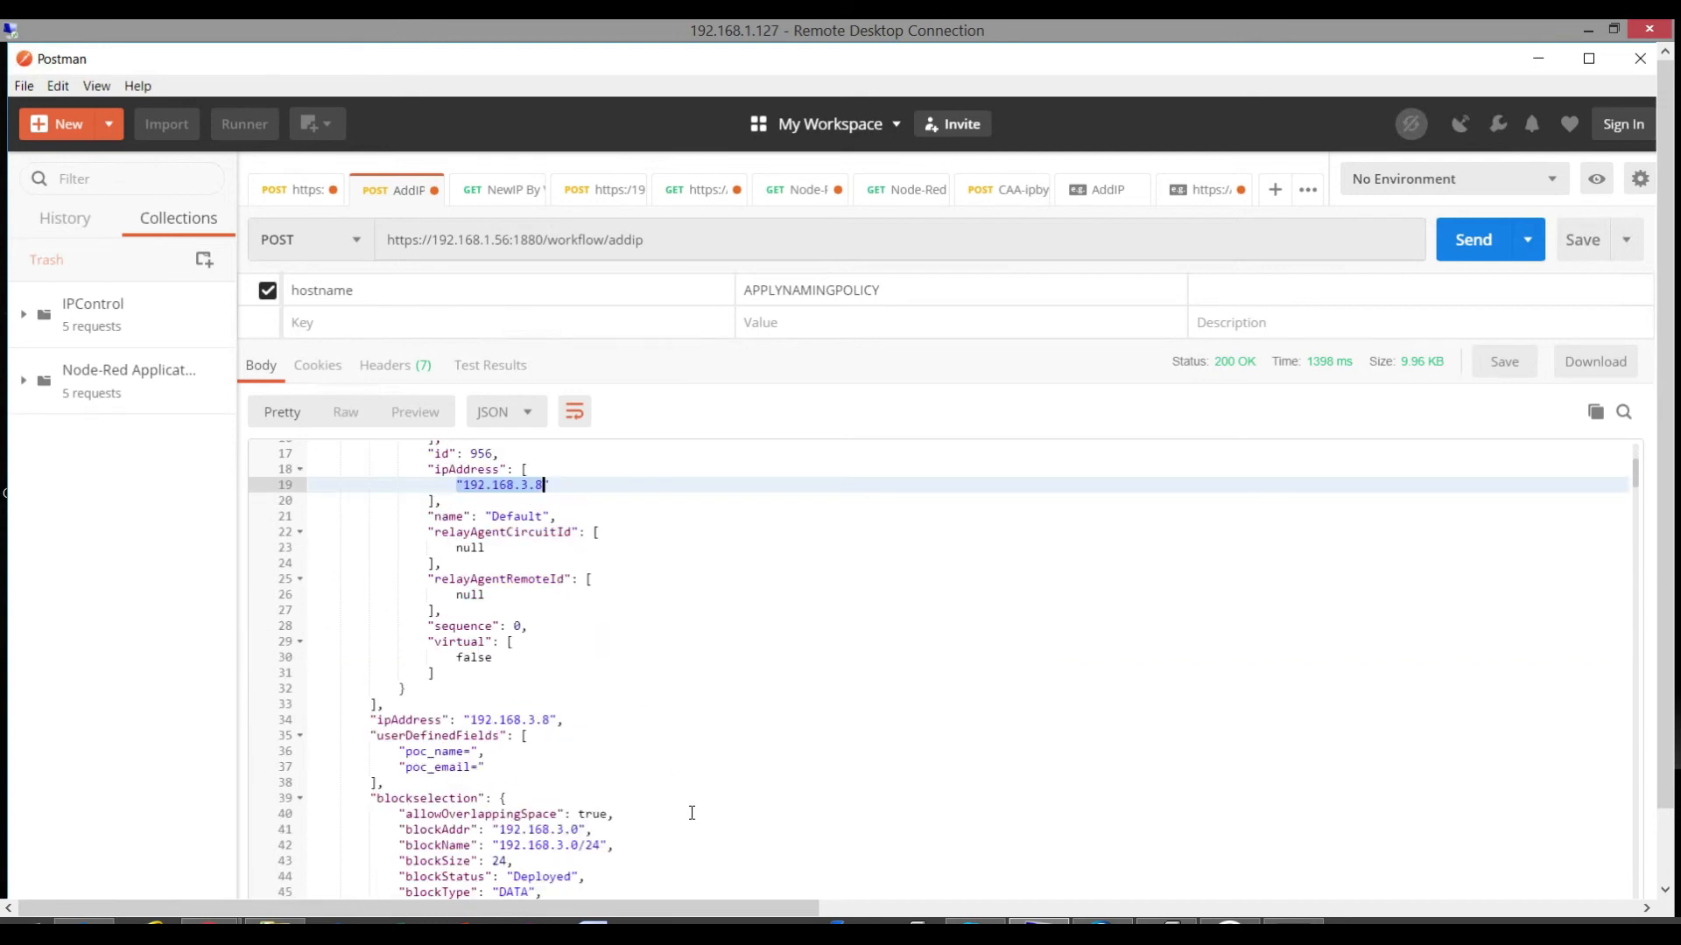
scroll(630, 753, "down", 2)
scroll(640, 771, "down", 2)
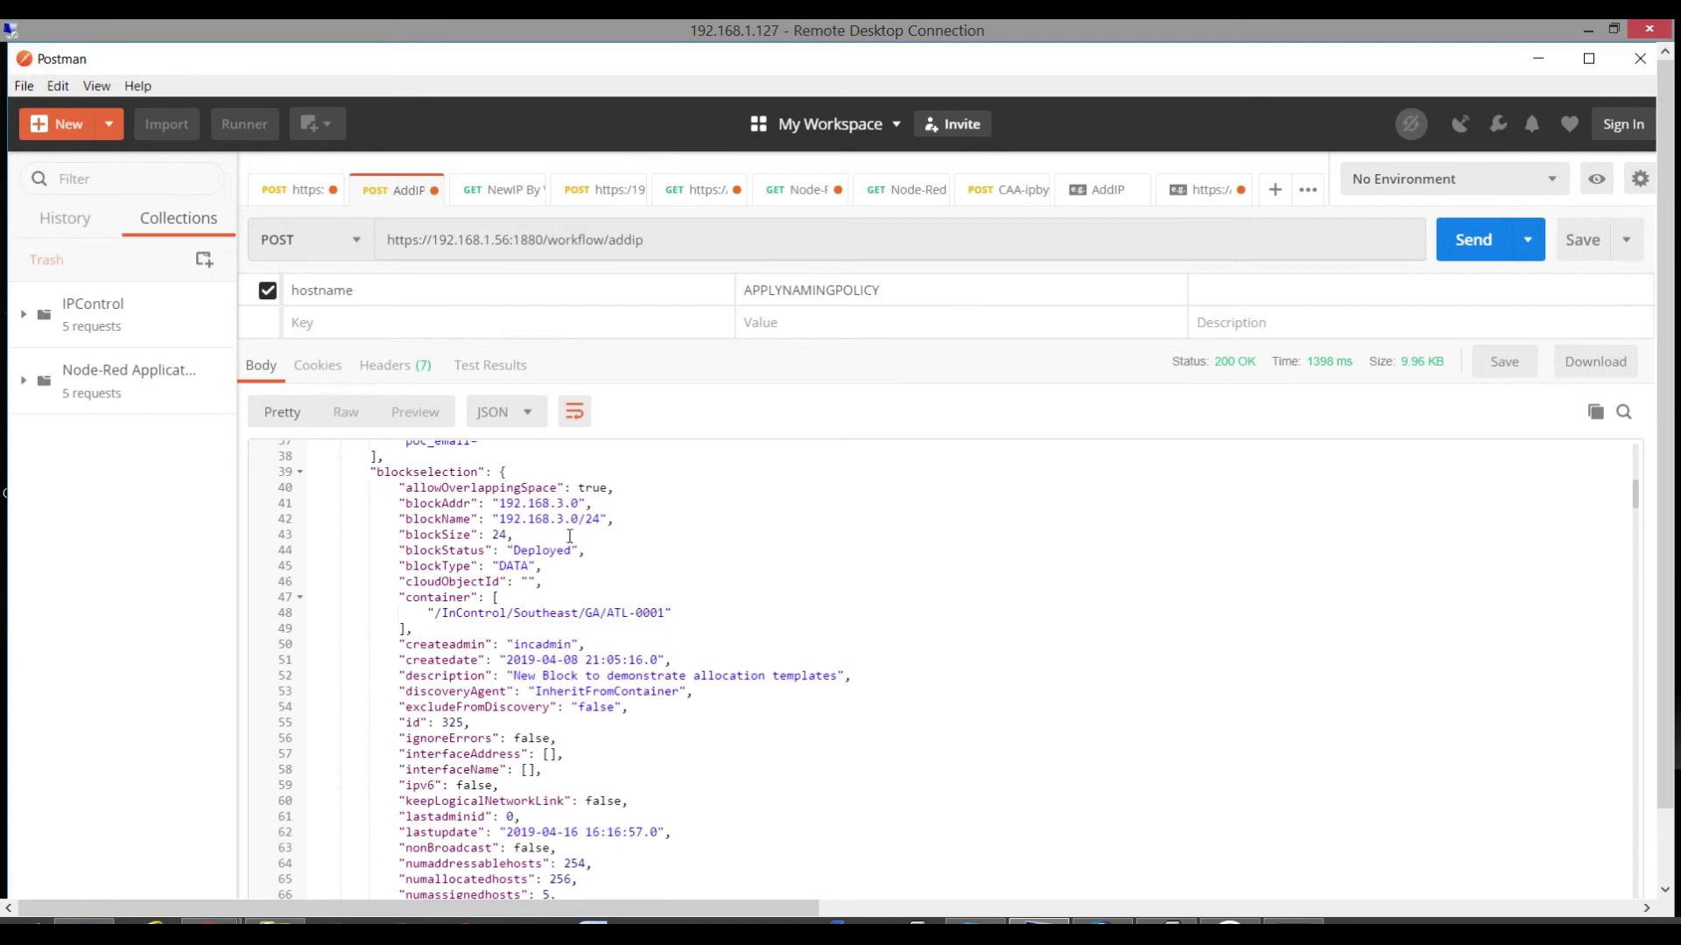
Switch to IPControl, set API Enabled to On for the 192.168.5.0/24 block in ATL-0001 and submit the change.
mouse_move(210, 921)
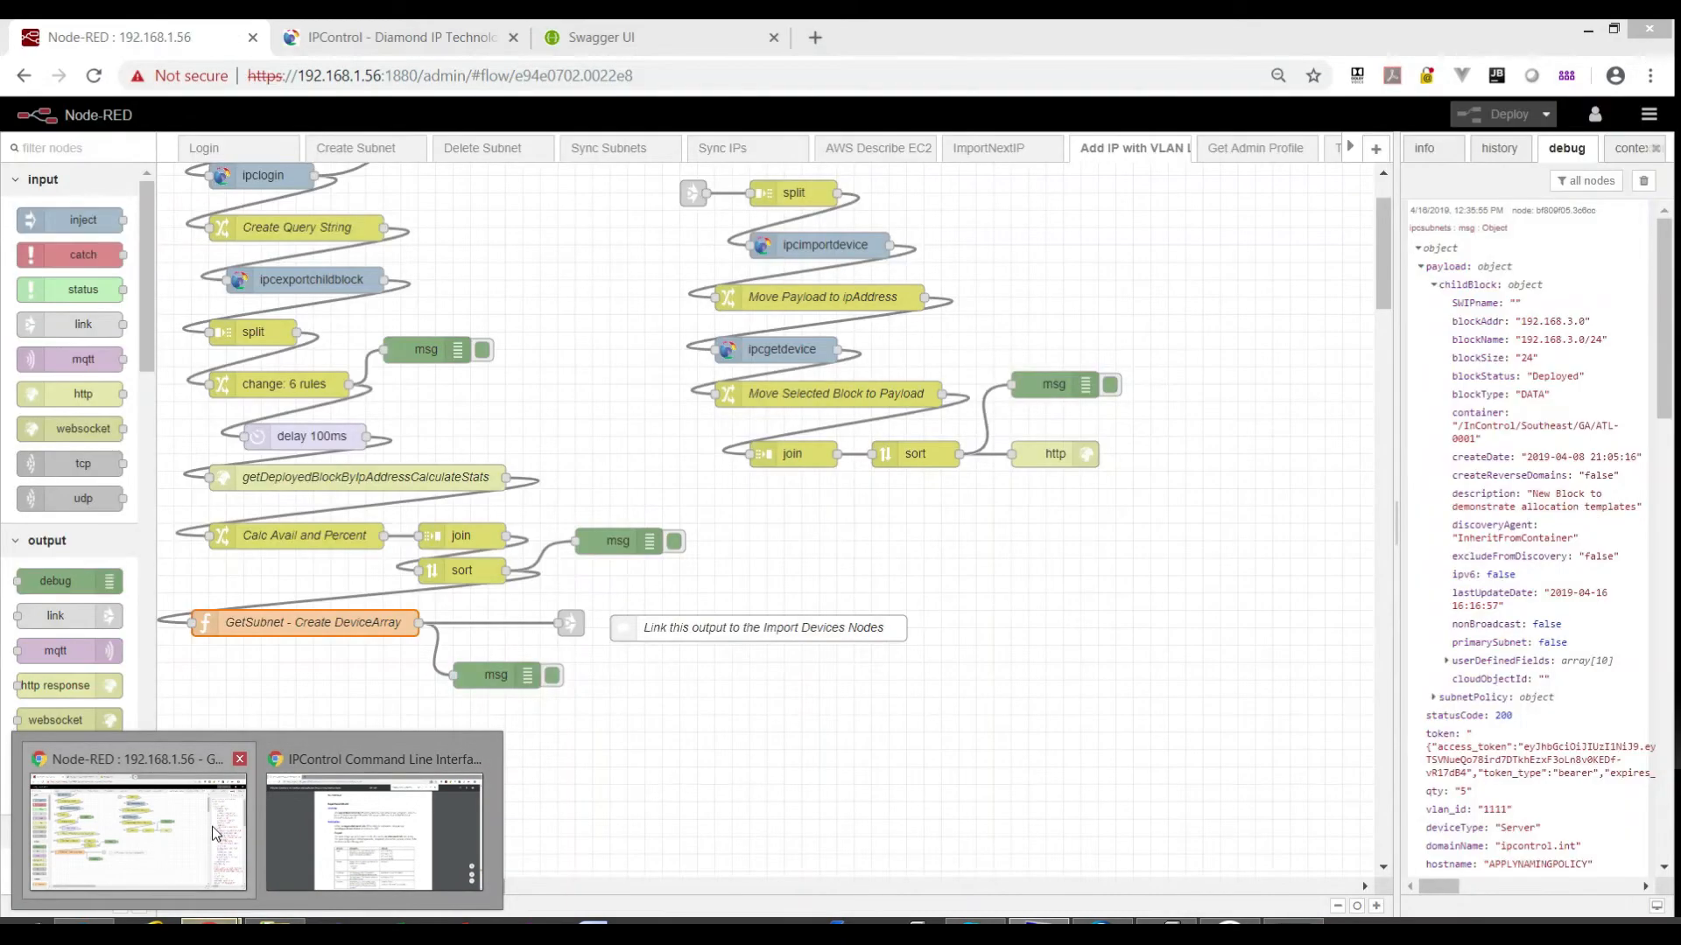
left_click(211, 826)
left_click(374, 33)
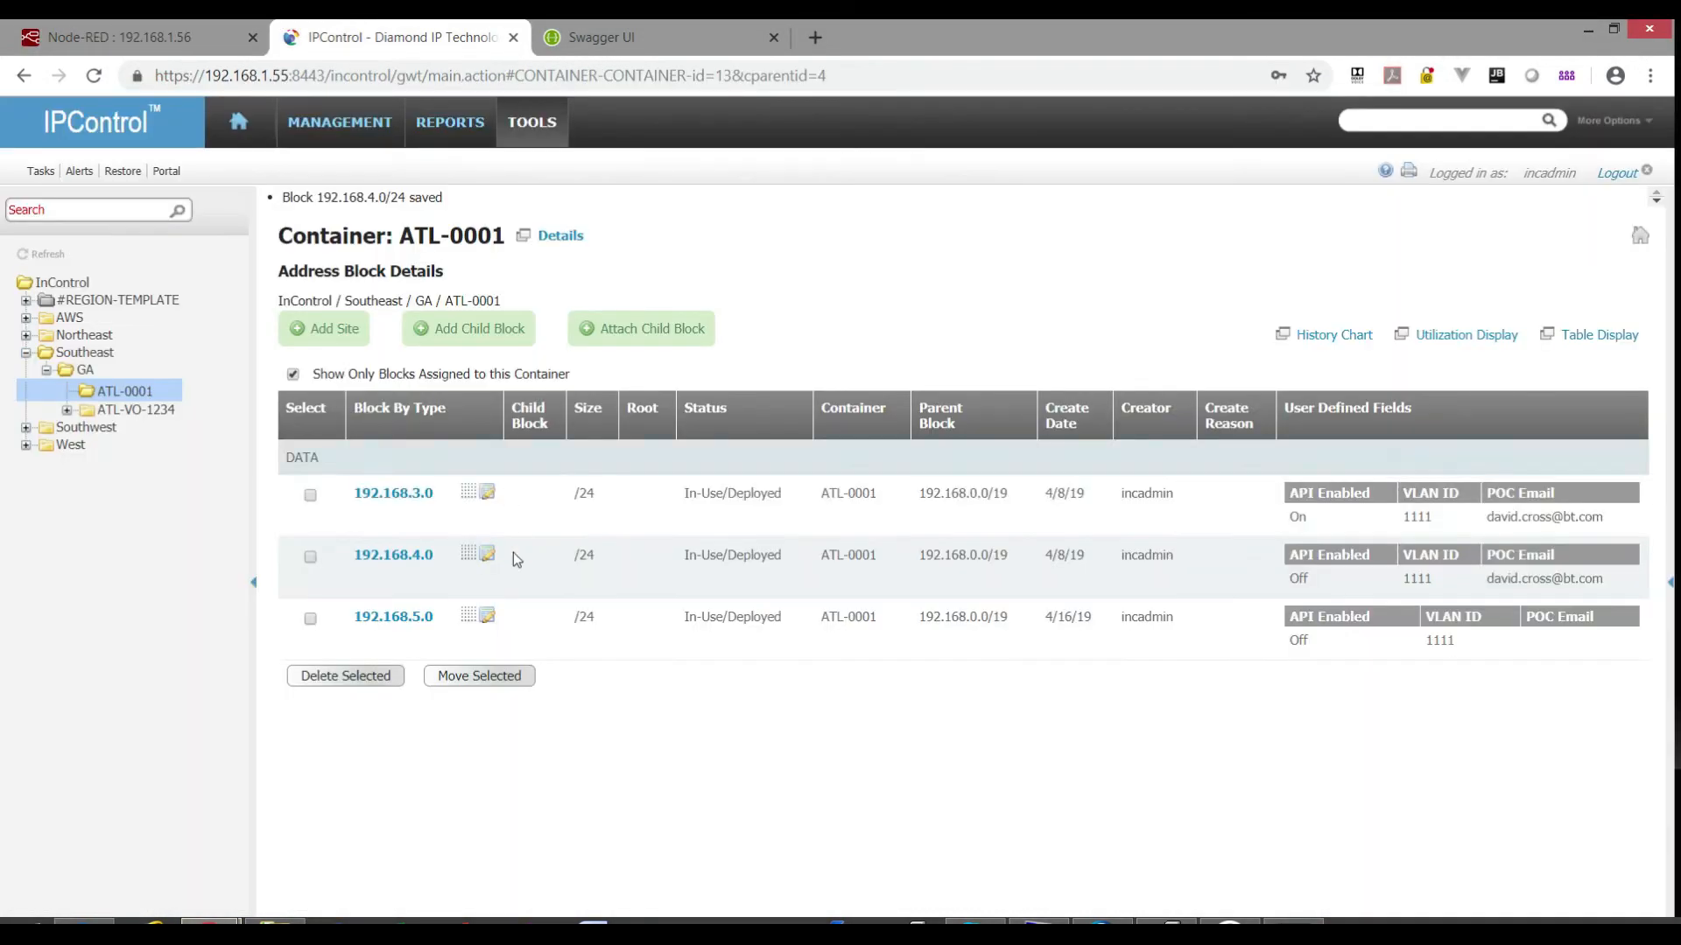
left_click(488, 616)
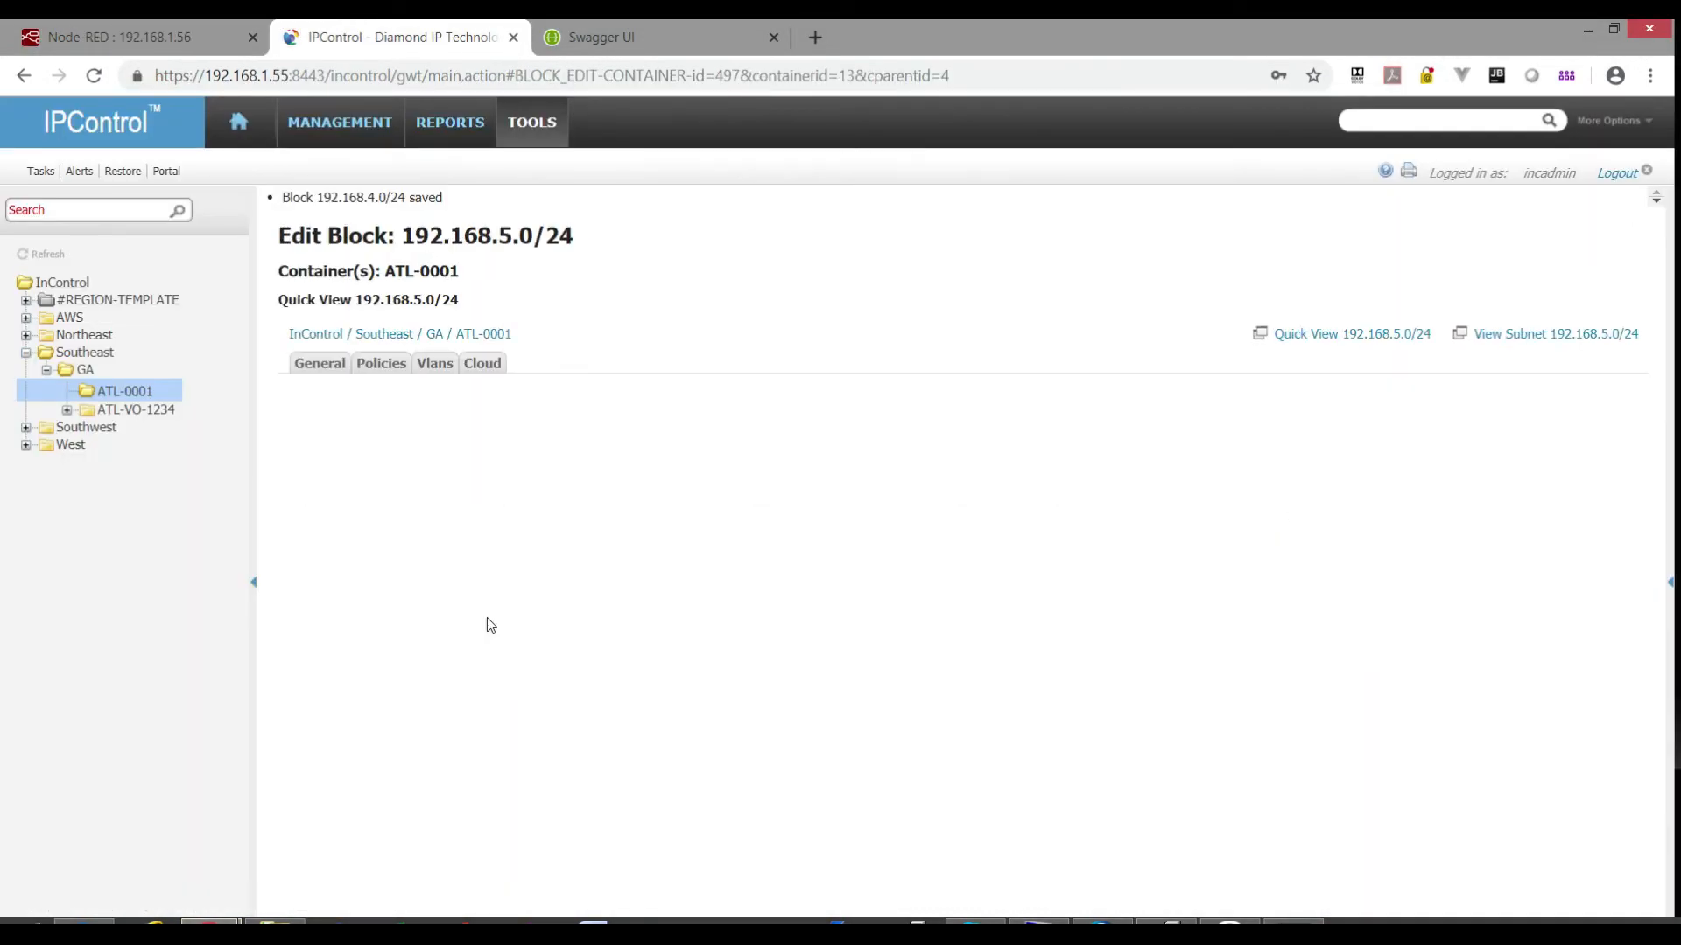
scroll(560, 752, "down", 4)
left_click(499, 644)
scroll(503, 651, "down", 4)
left_click(314, 857)
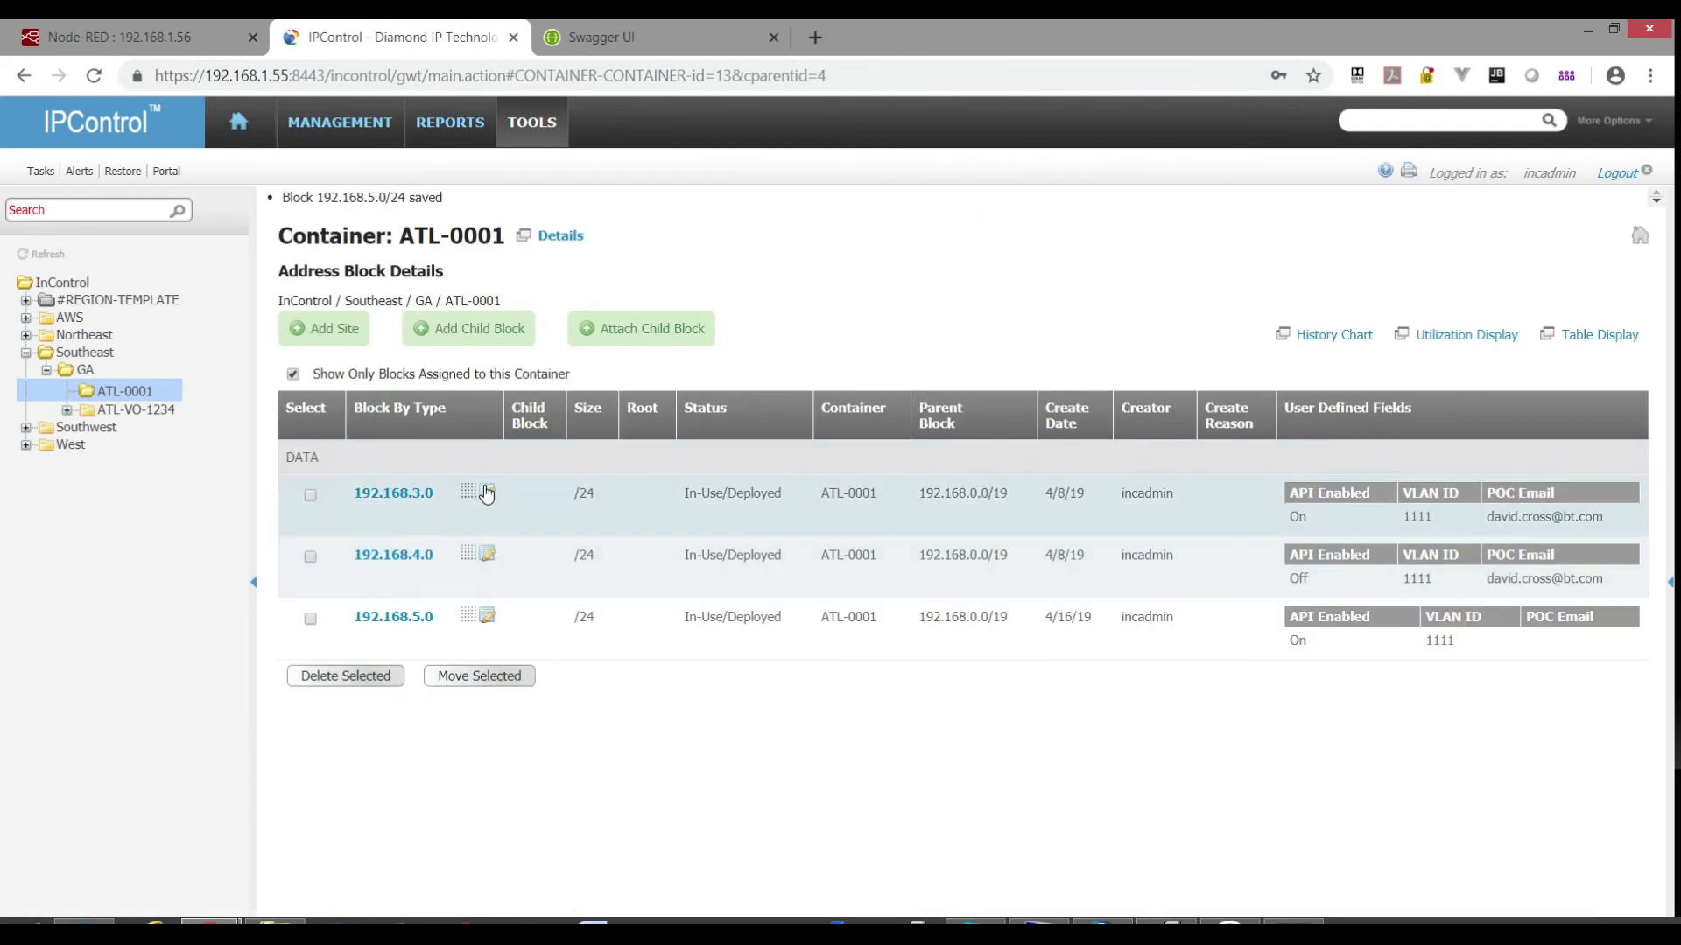
Set API Enabled to Off for the 192.168.3.0/24 block in ATL-0001 and save the block.
left_click(488, 493)
scroll(426, 768, "down", 2)
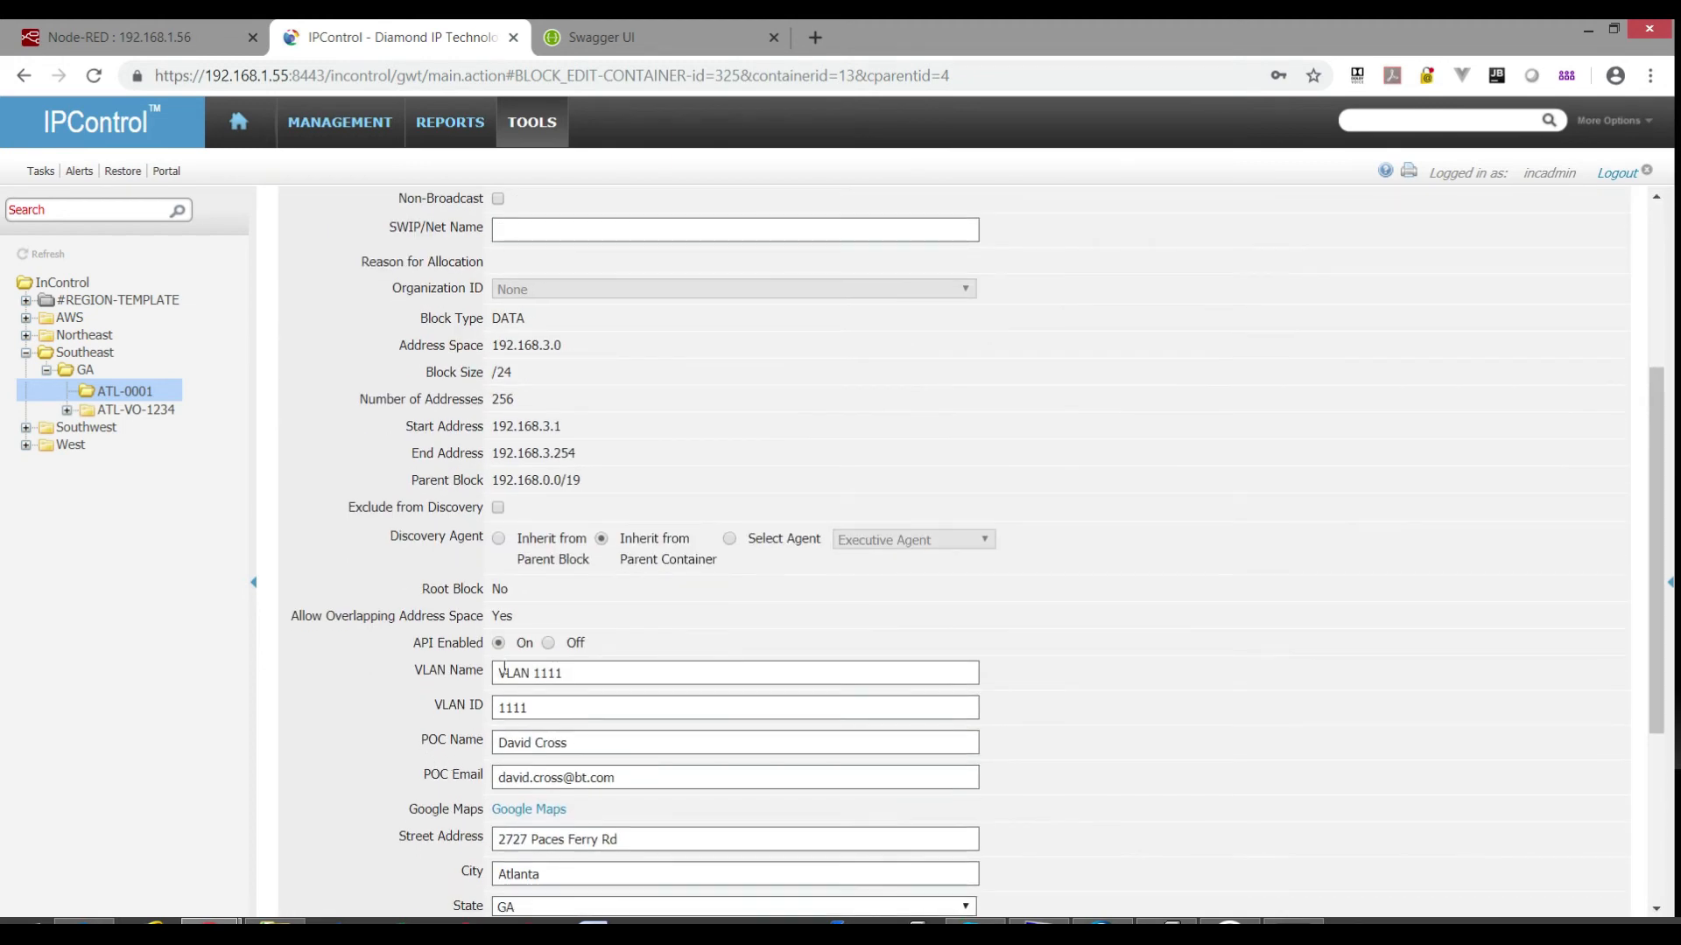
scroll(351, 770, "down", 3)
left_click(317, 862)
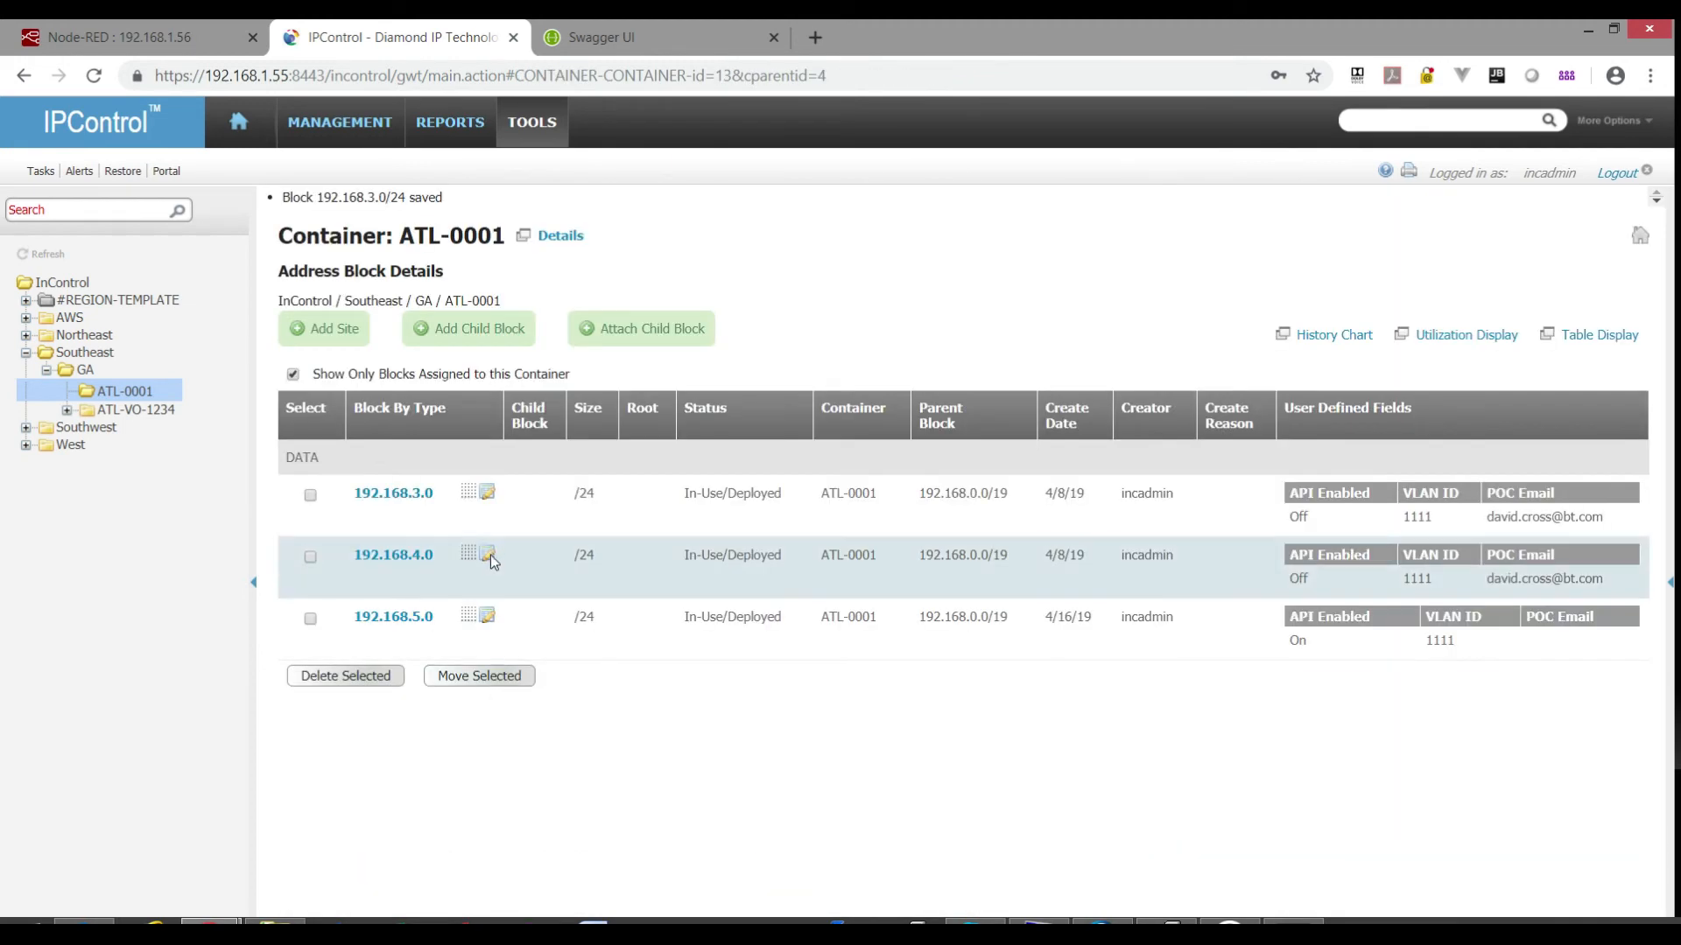
Set API Enabled to On for the 192.168.4.0/24 block in ATL-0001 and save the block.
left_click(490, 555)
scroll(489, 621, "down", 7)
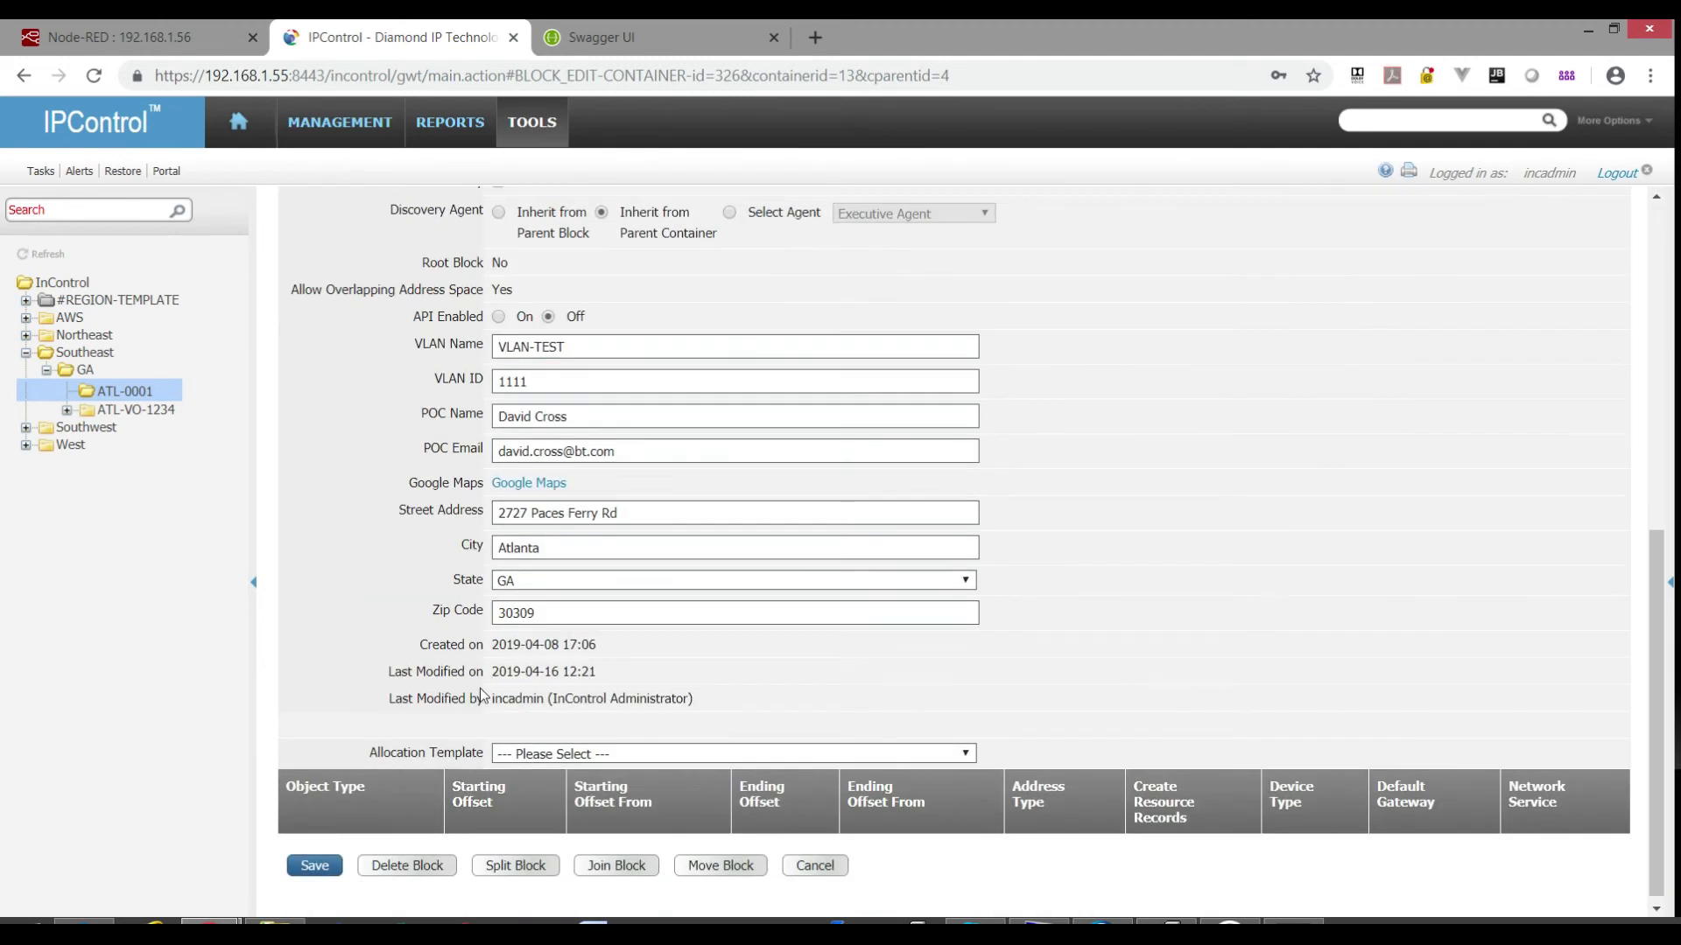
scroll(453, 576, "up", 6)
scroll(446, 587, "down", 4)
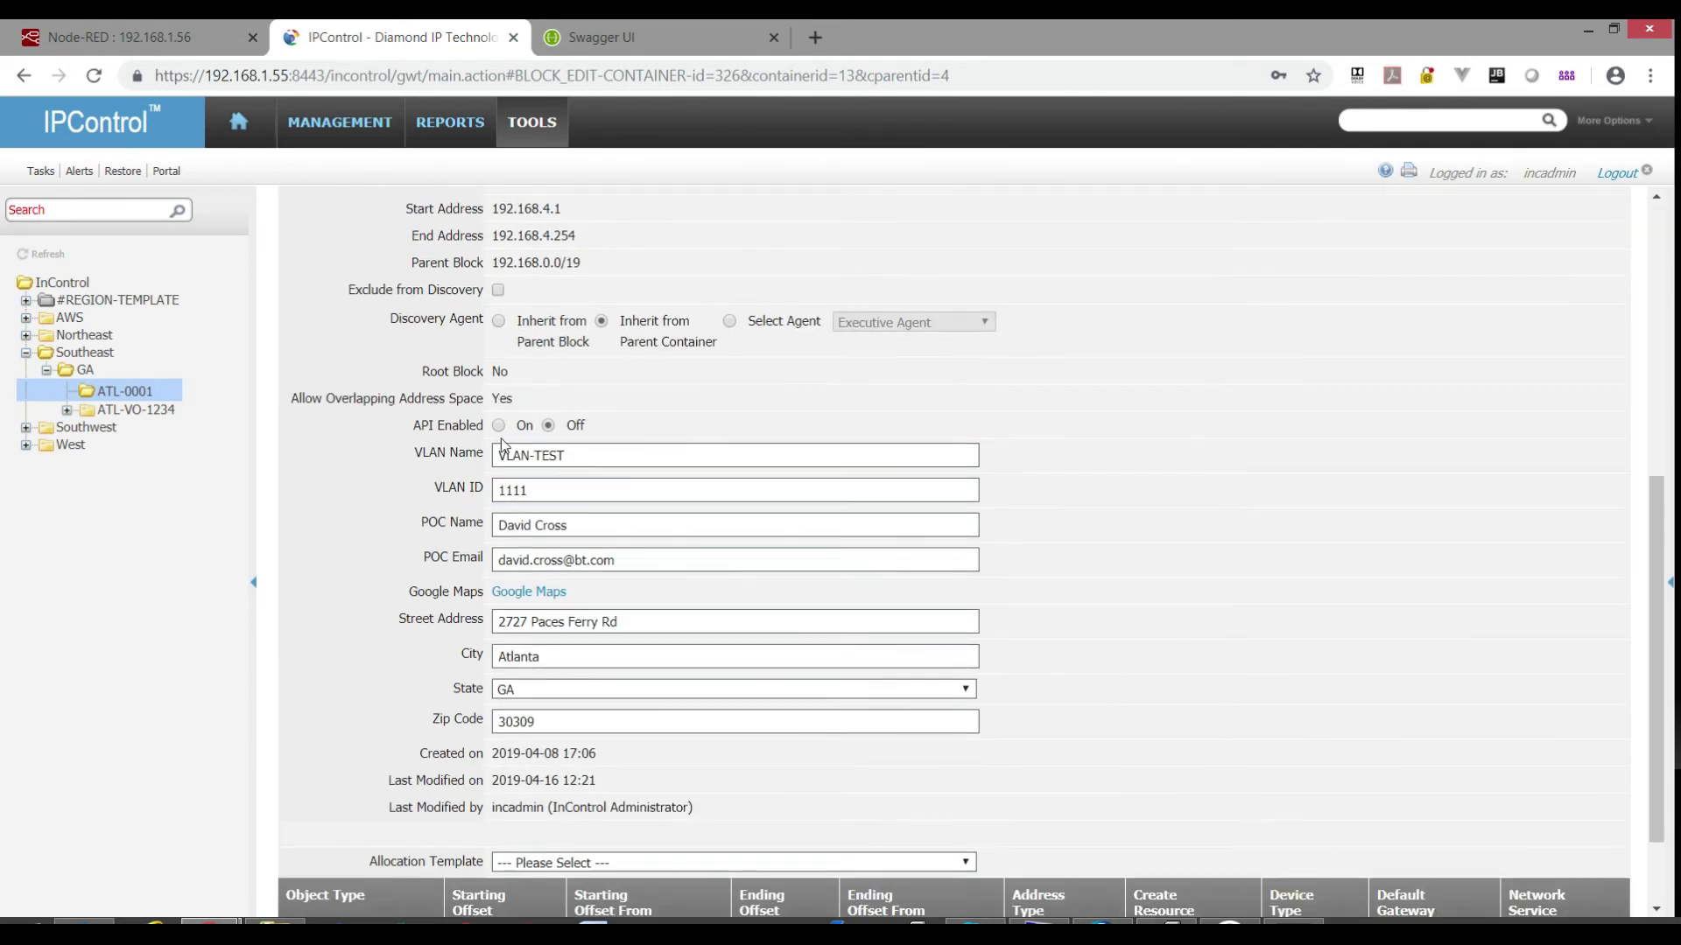
scroll(296, 868, "down", 2)
left_click(302, 859)
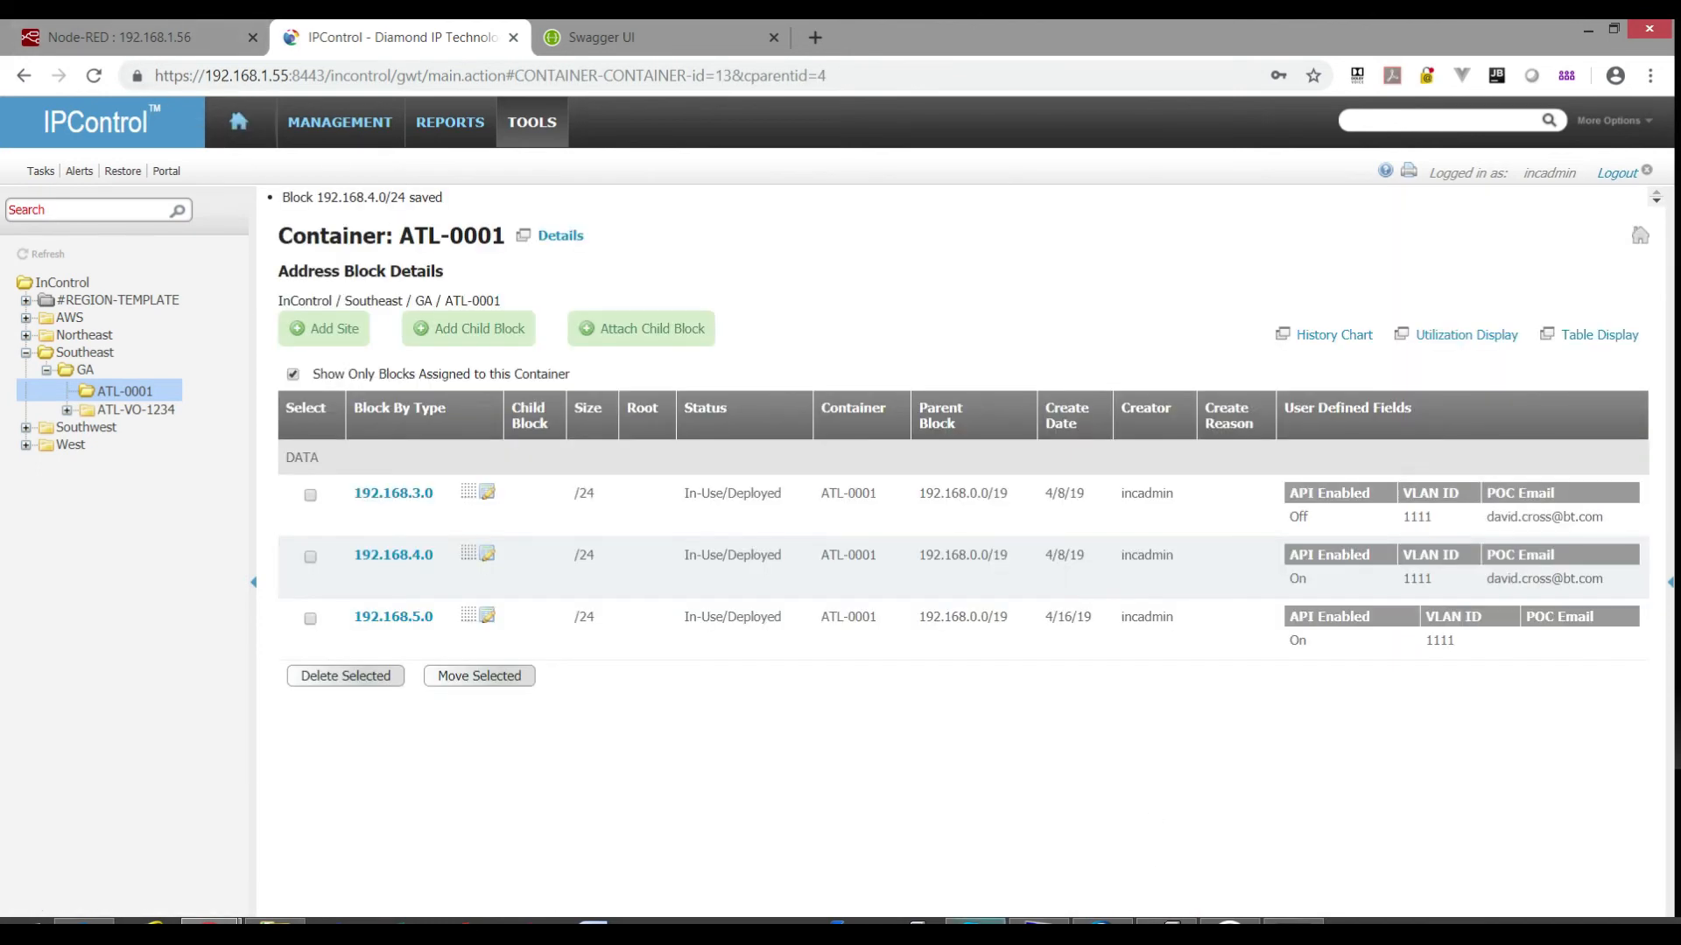
Switch to Postman, send the AddIP request again and check the blockselection in the response.
left_click(1039, 923)
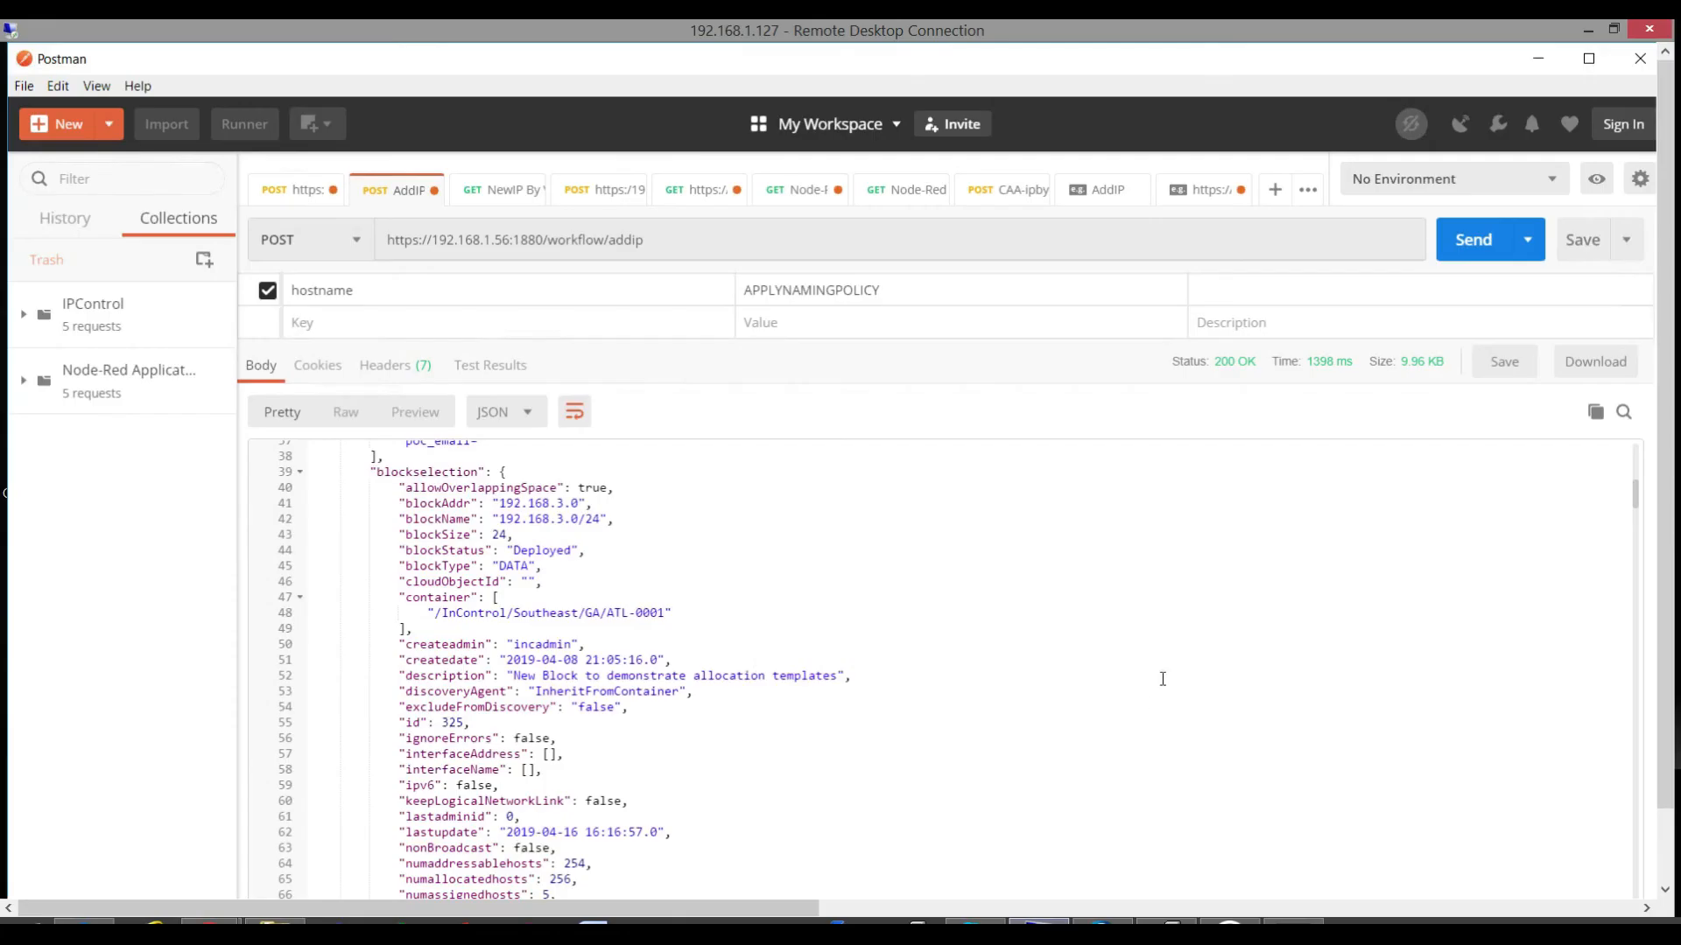
left_click(1473, 254)
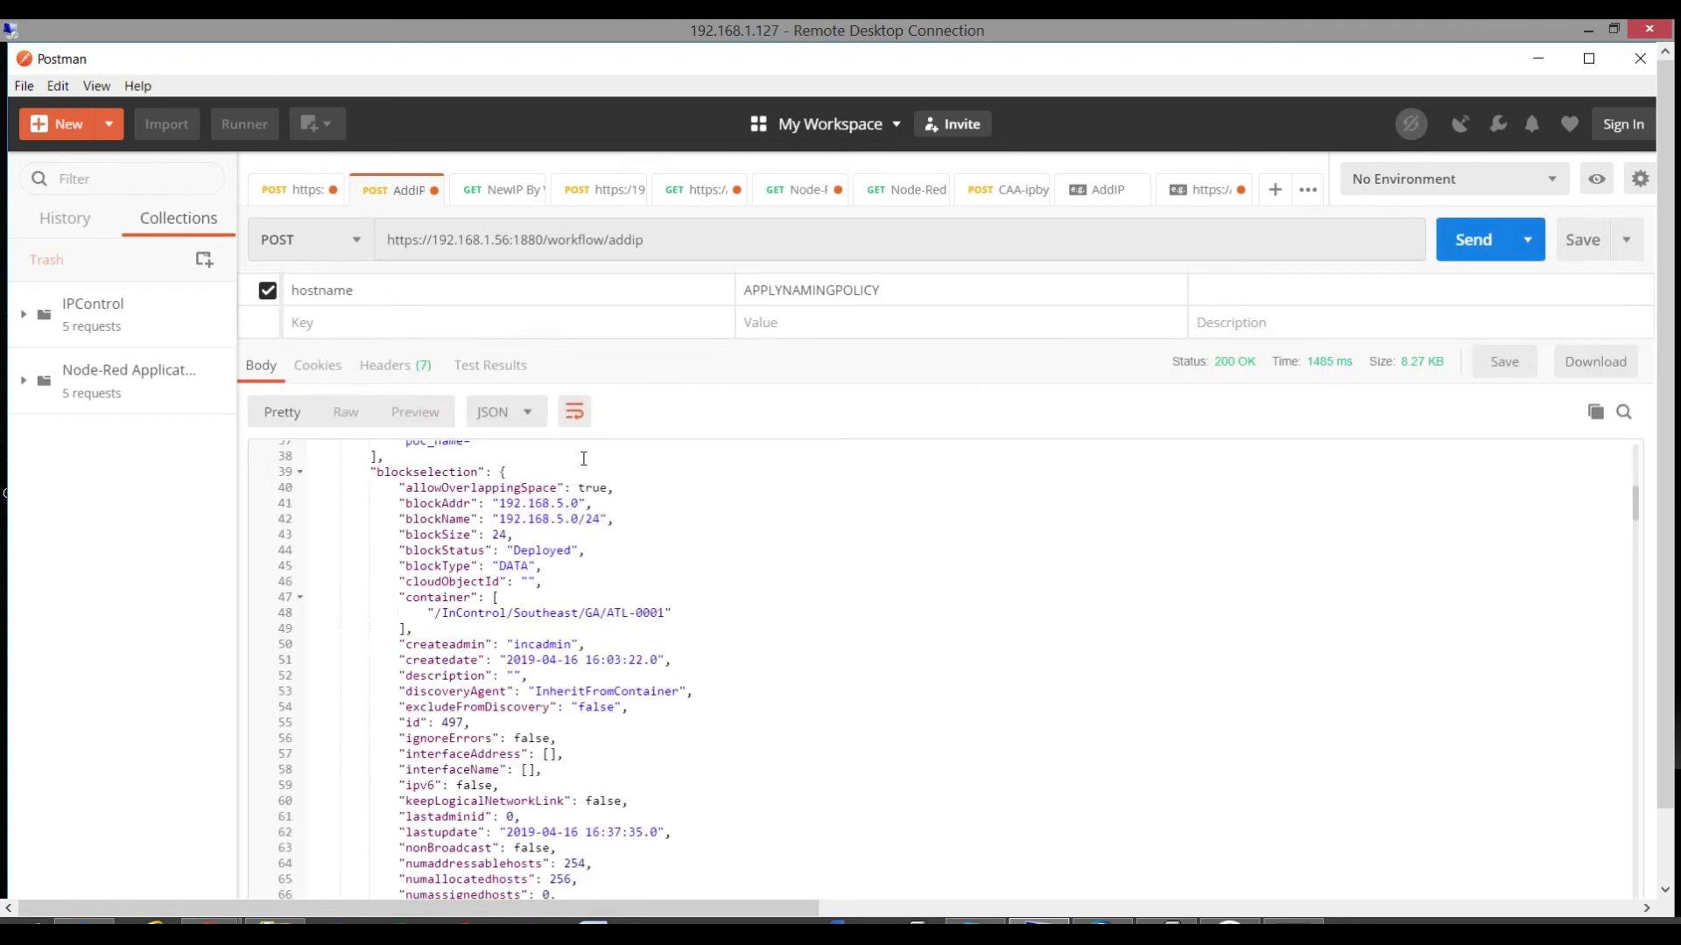
Switch back to IPControl, expand ATL-VO-1234 and reopen ATL-0001 to review its address blocks and API Enabled settings.
mouse_move(210, 922)
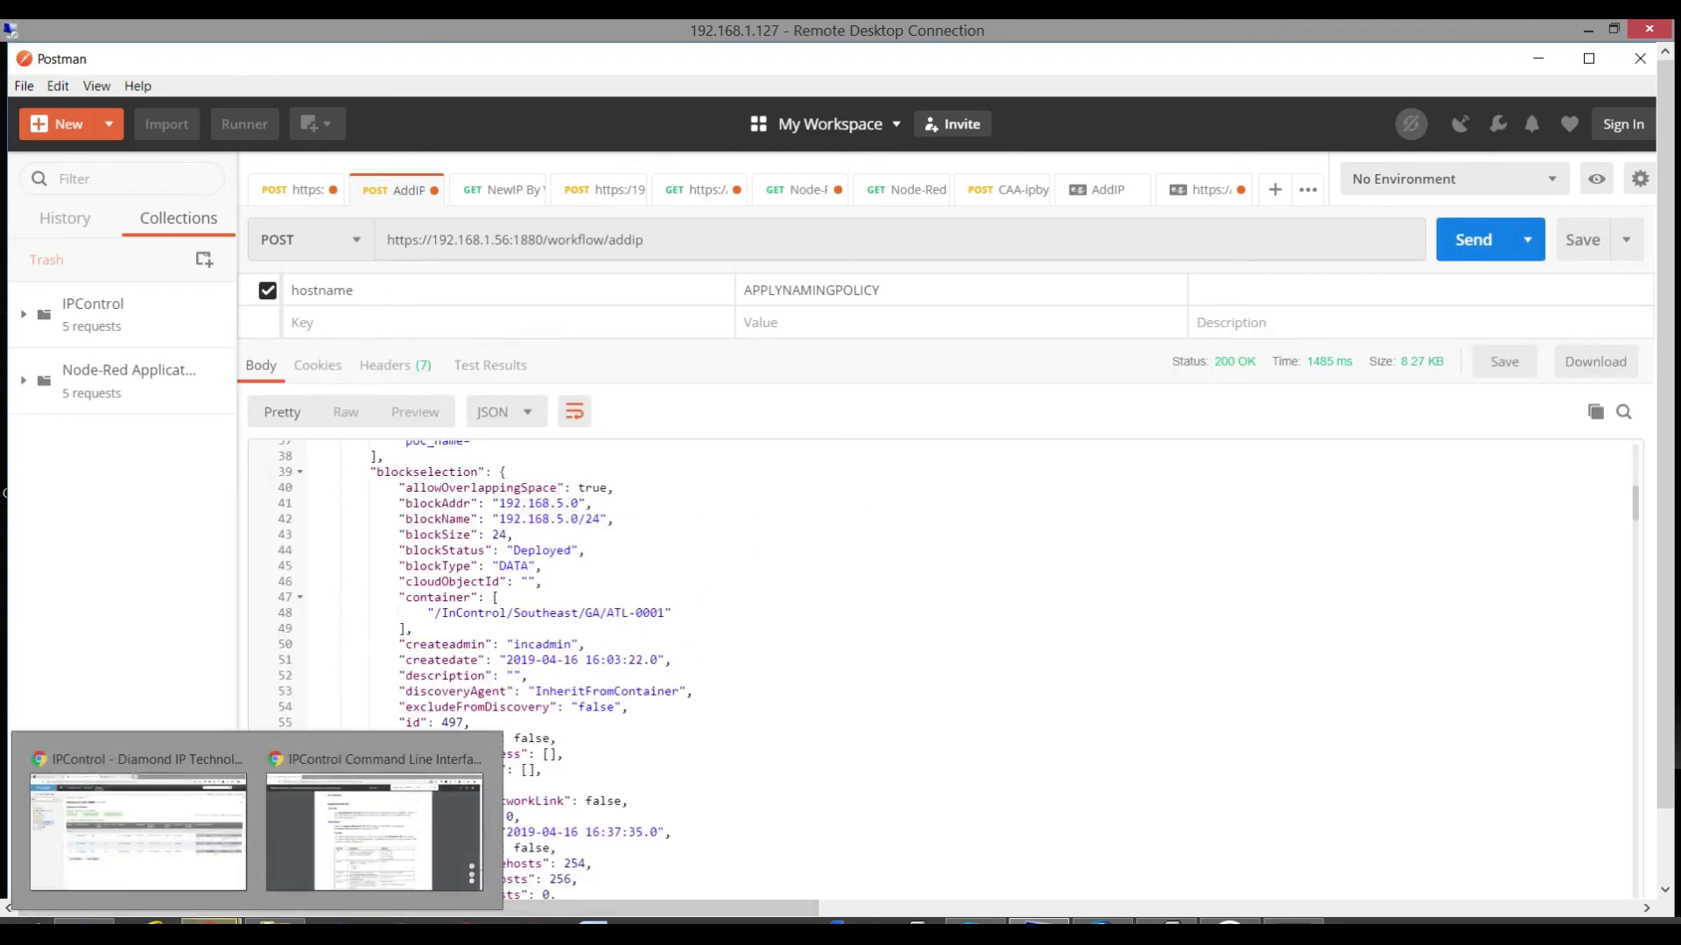
left_click(138, 827)
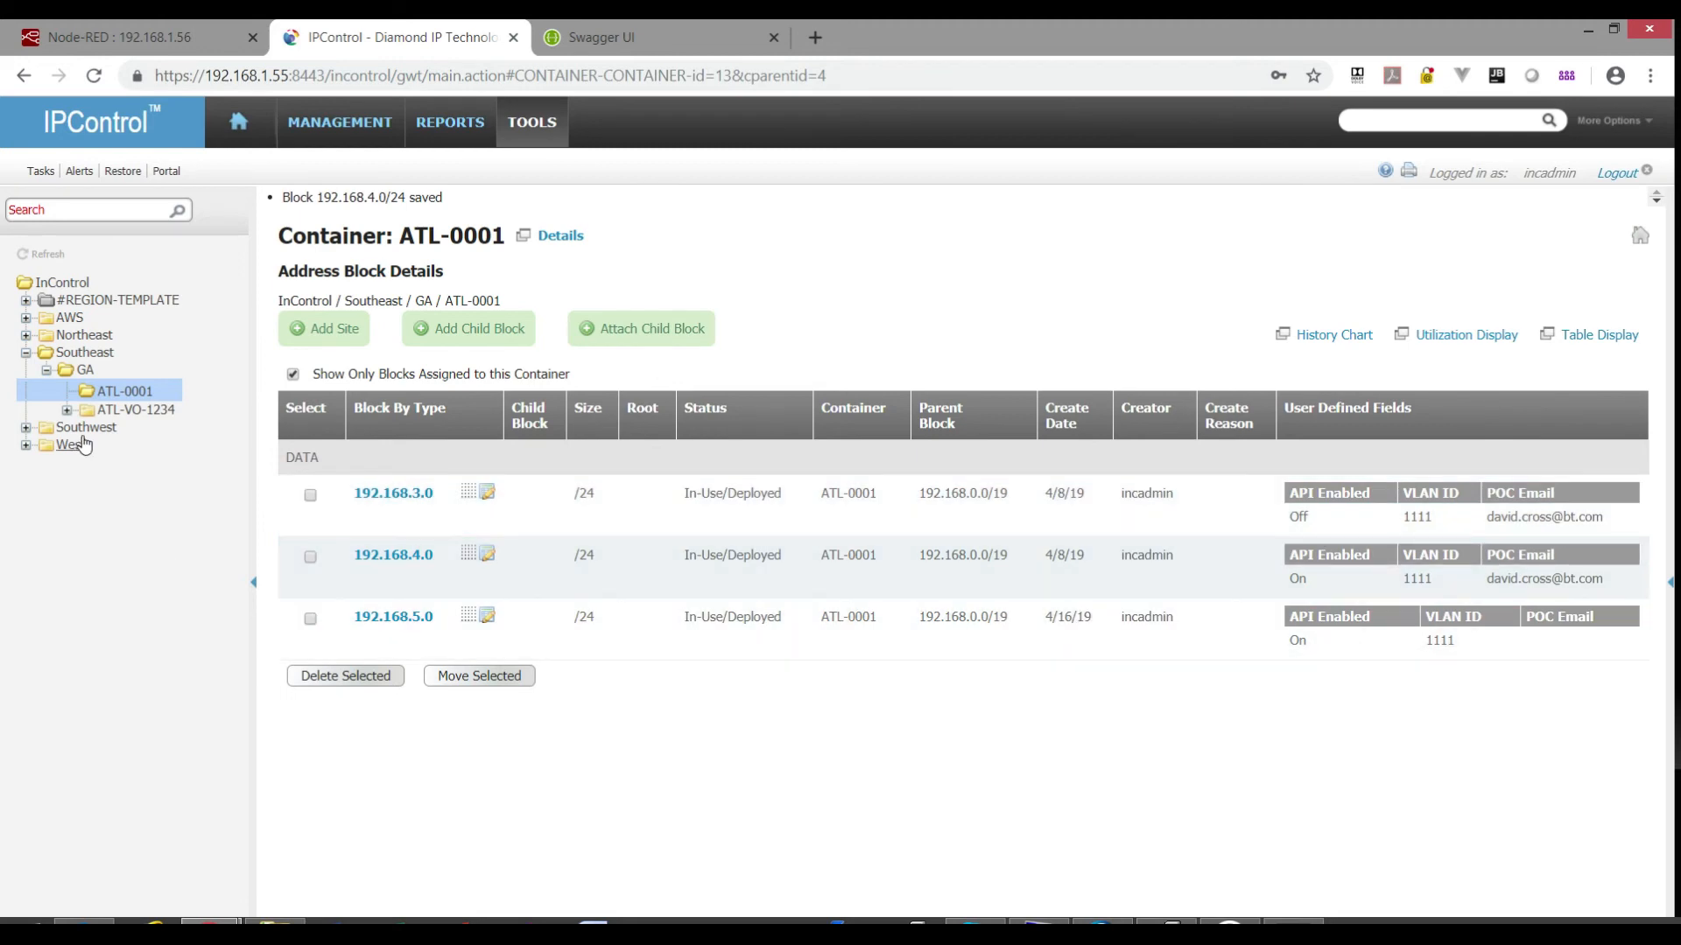
left_click(121, 411)
left_click(116, 392)
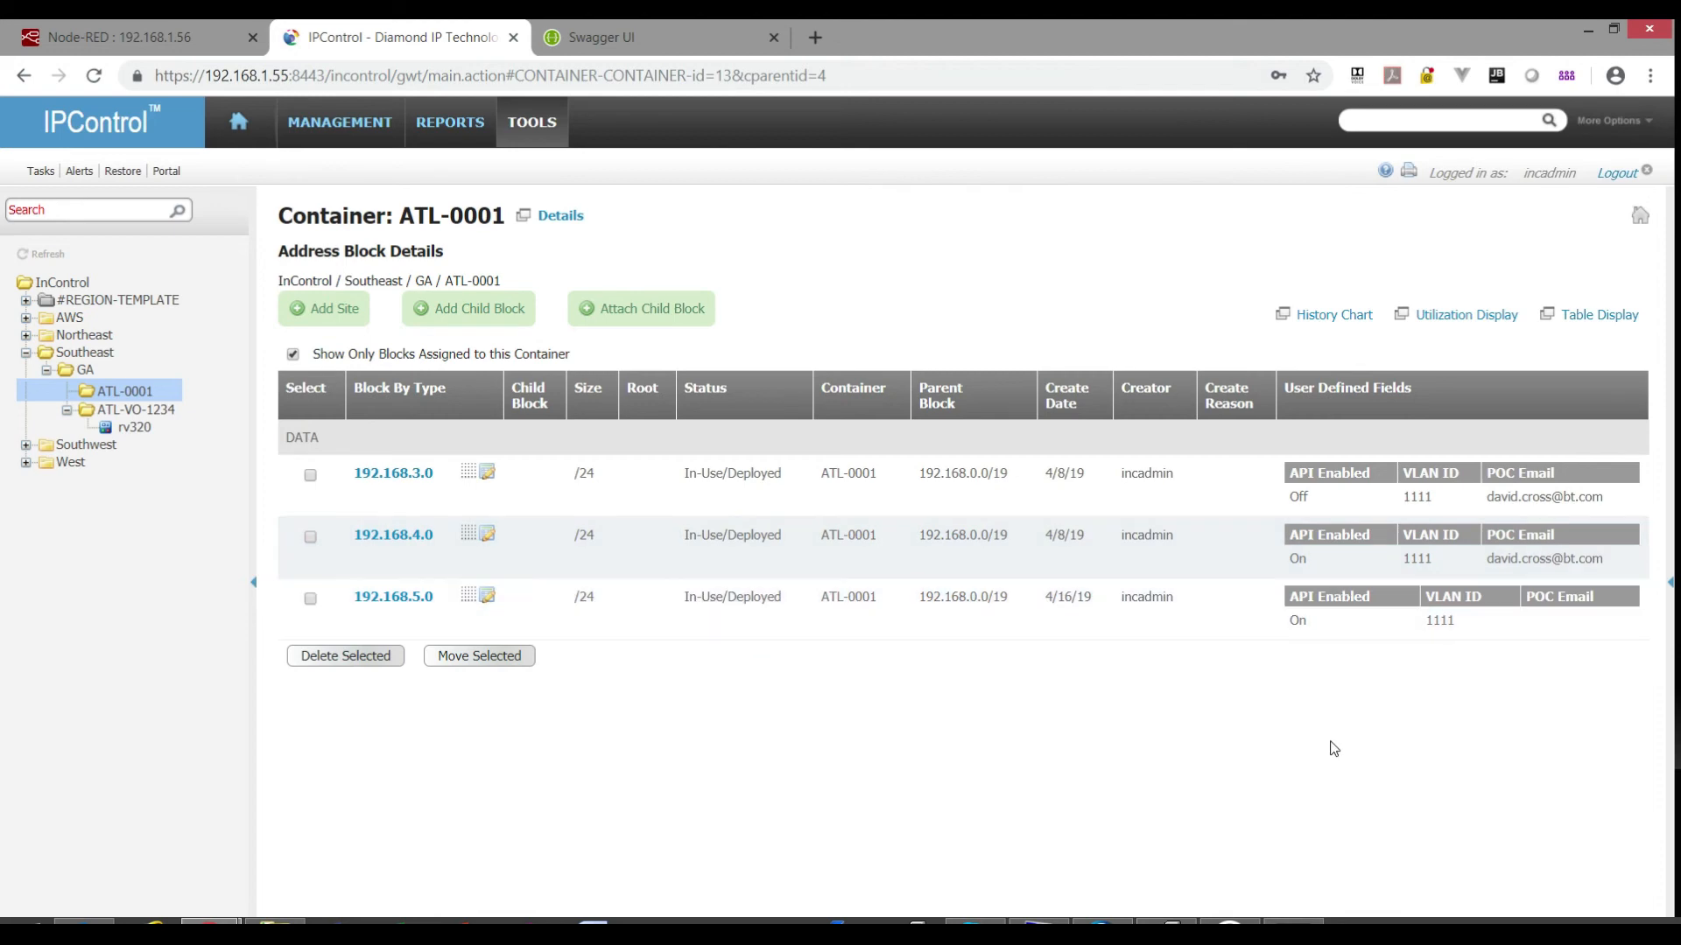
left_click(119, 36)
left_click(419, 39)
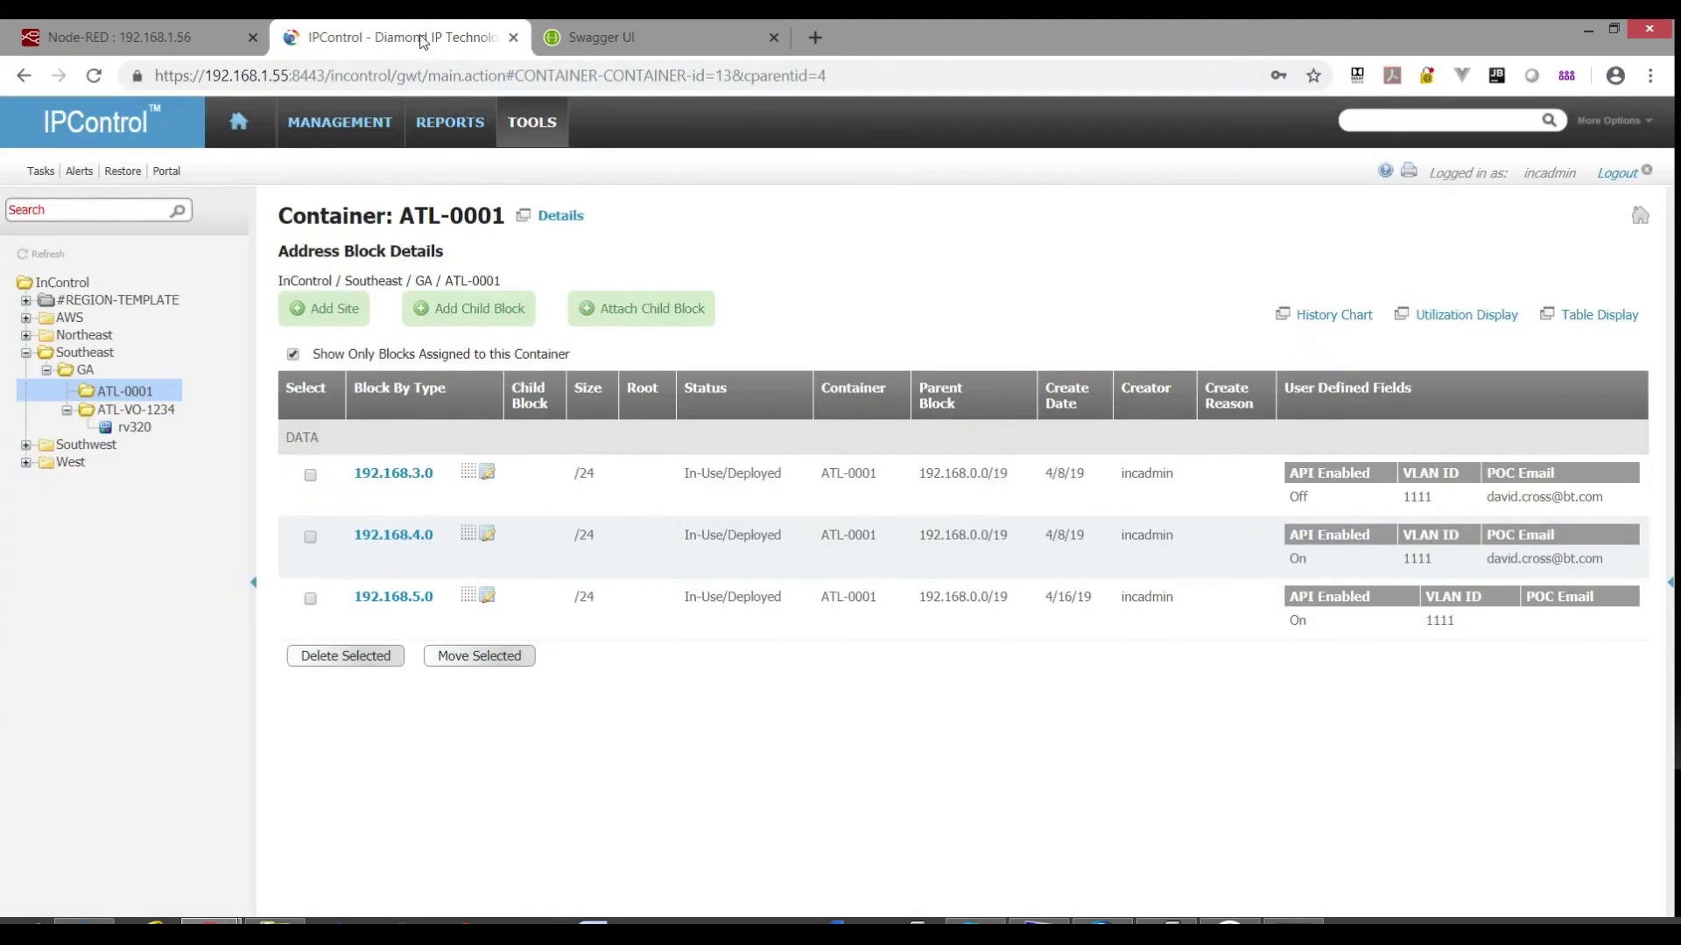
Switch to Node-RED, review the code of the GetSubnet - Create DeviceArray function and close its editor without changes.
left_click(162, 31)
scroll(503, 285, "up", 3)
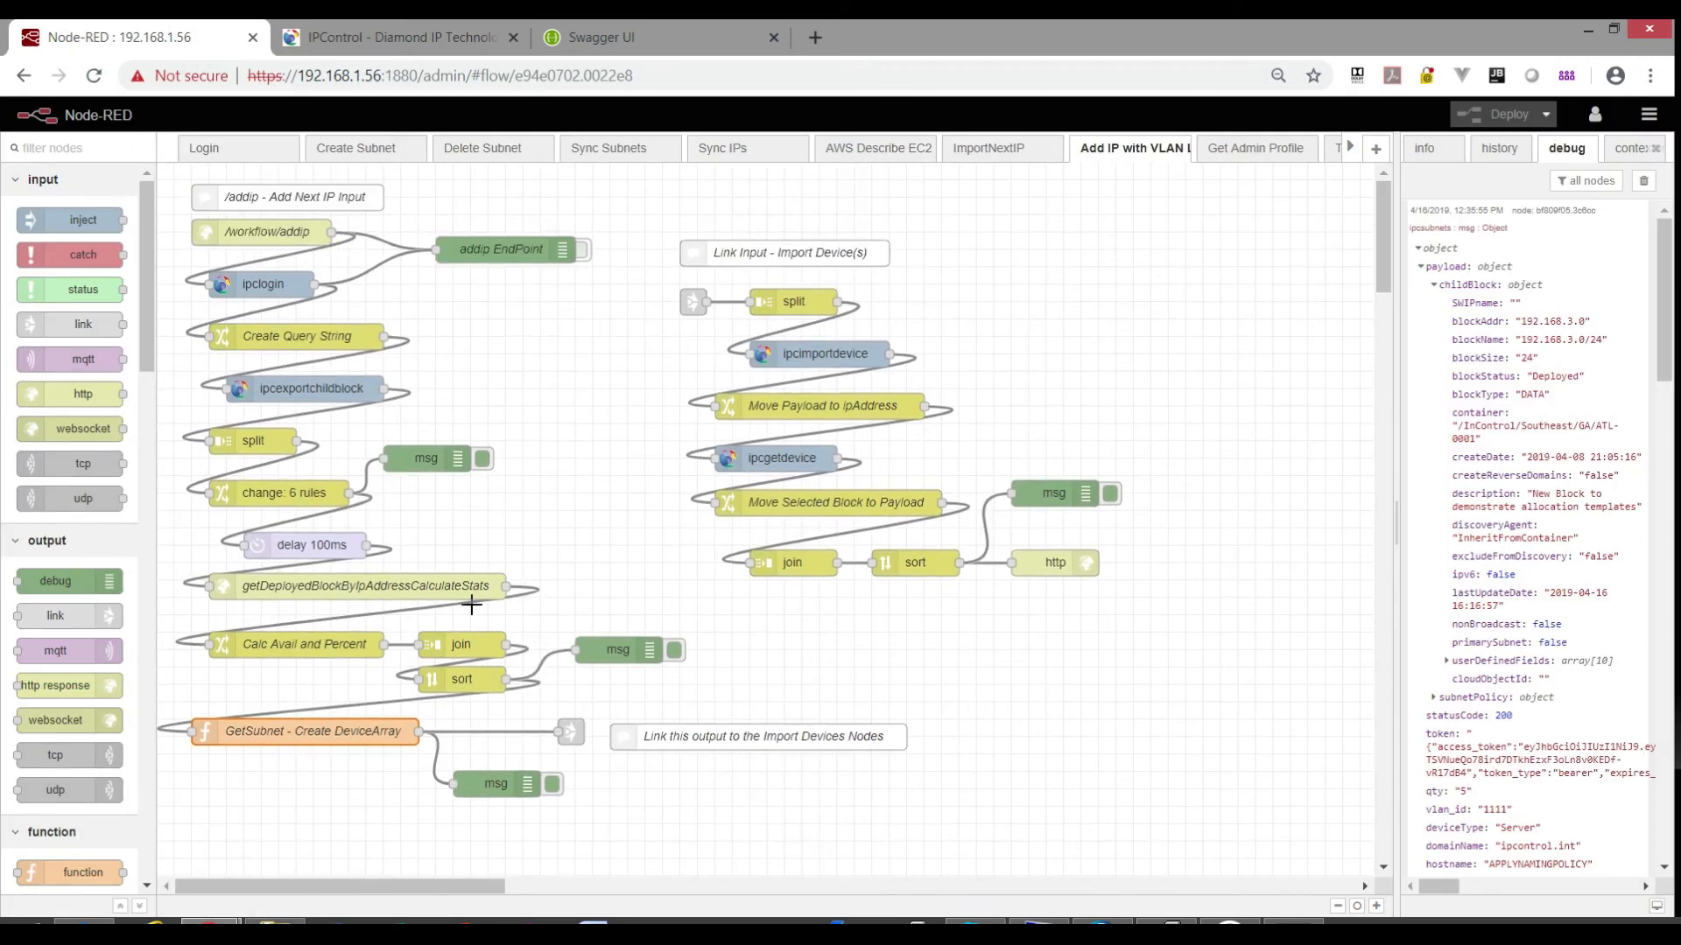
double_click(321, 739)
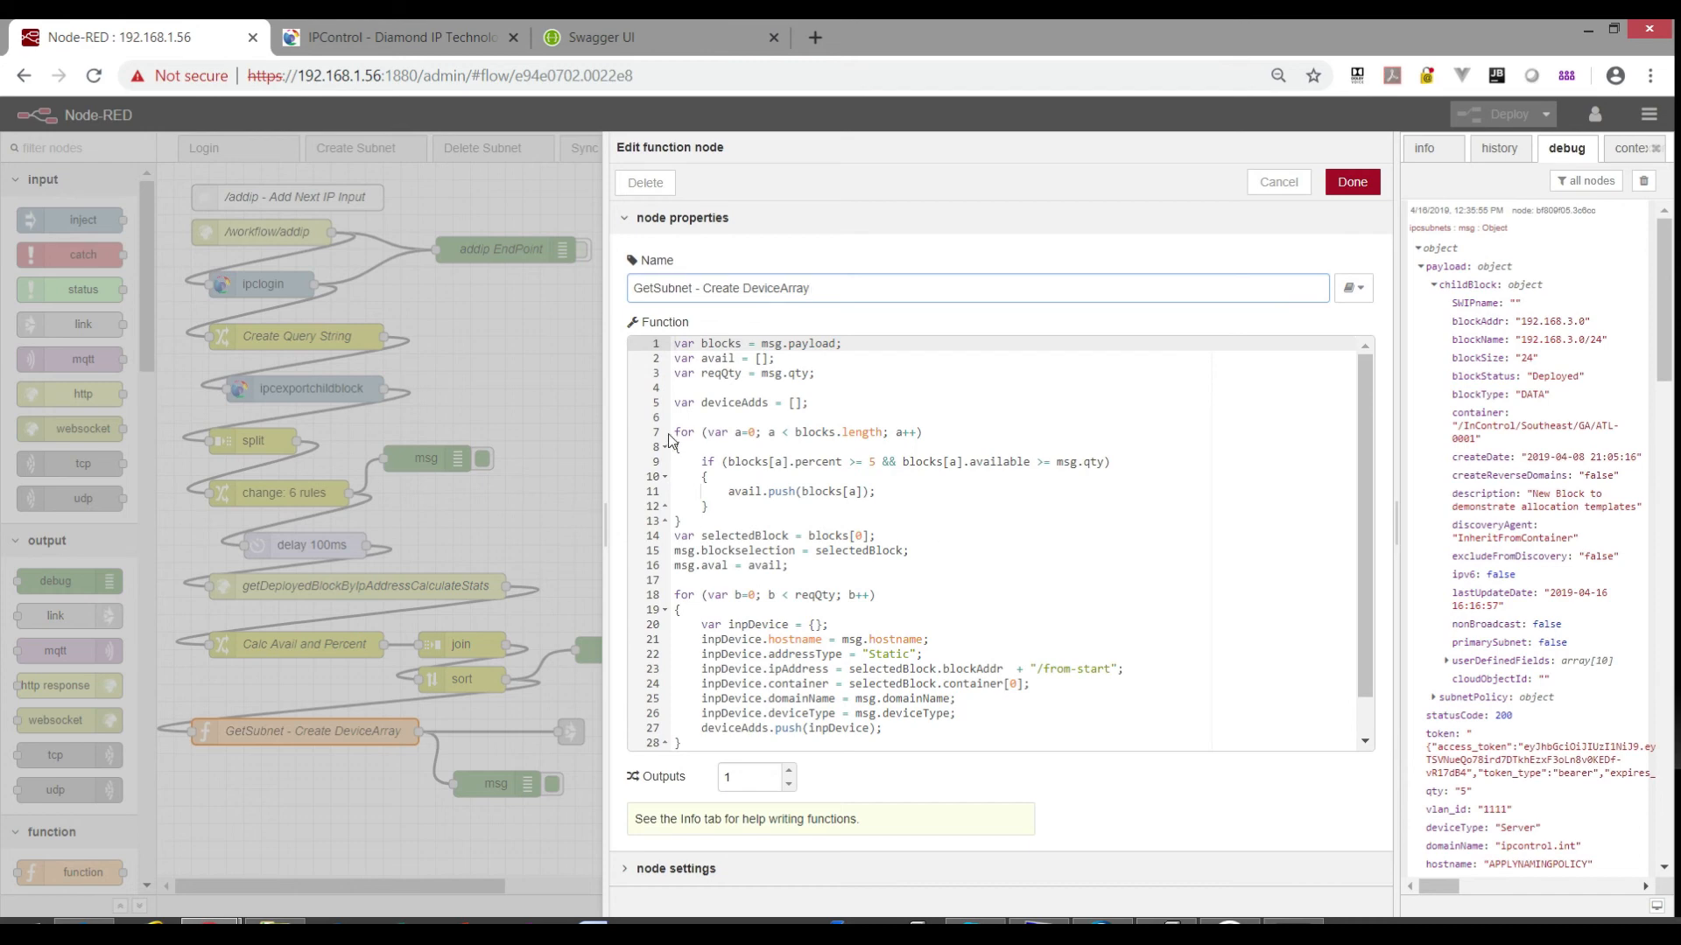
left_click(1278, 182)
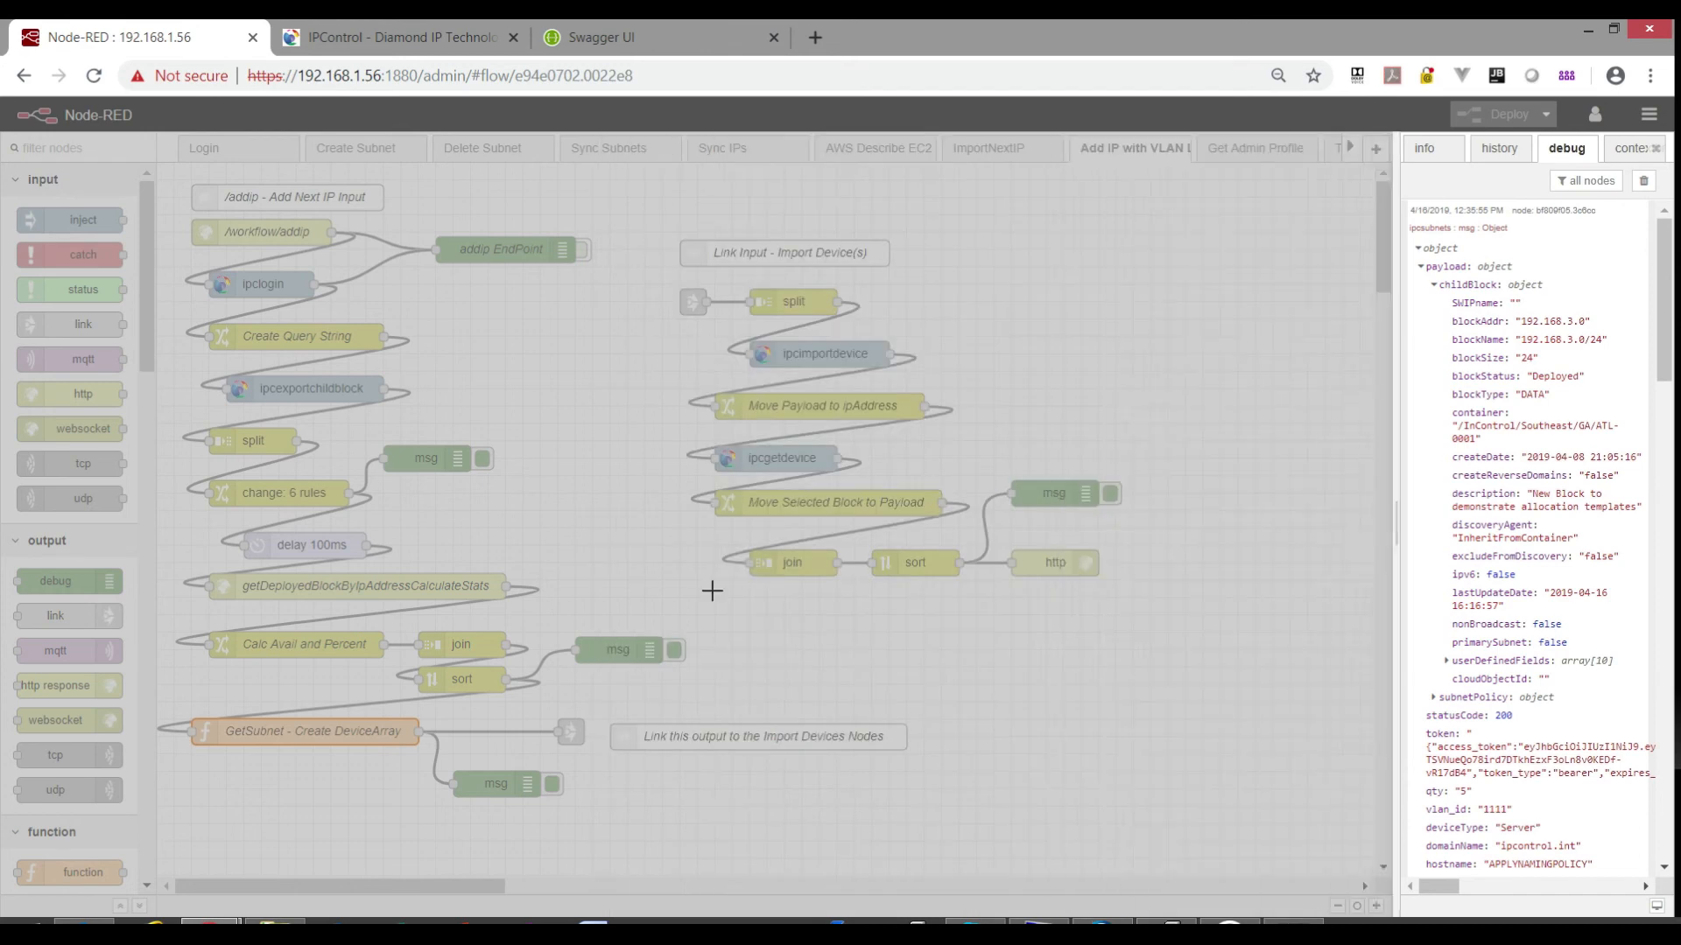
Disable the msg debug nodes after the change rules, sort and GetSubnet - Create DeviceArray nodes, and deploy the flow.
left_click(674, 649)
left_click(551, 784)
left_click(482, 457)
left_click(1492, 114)
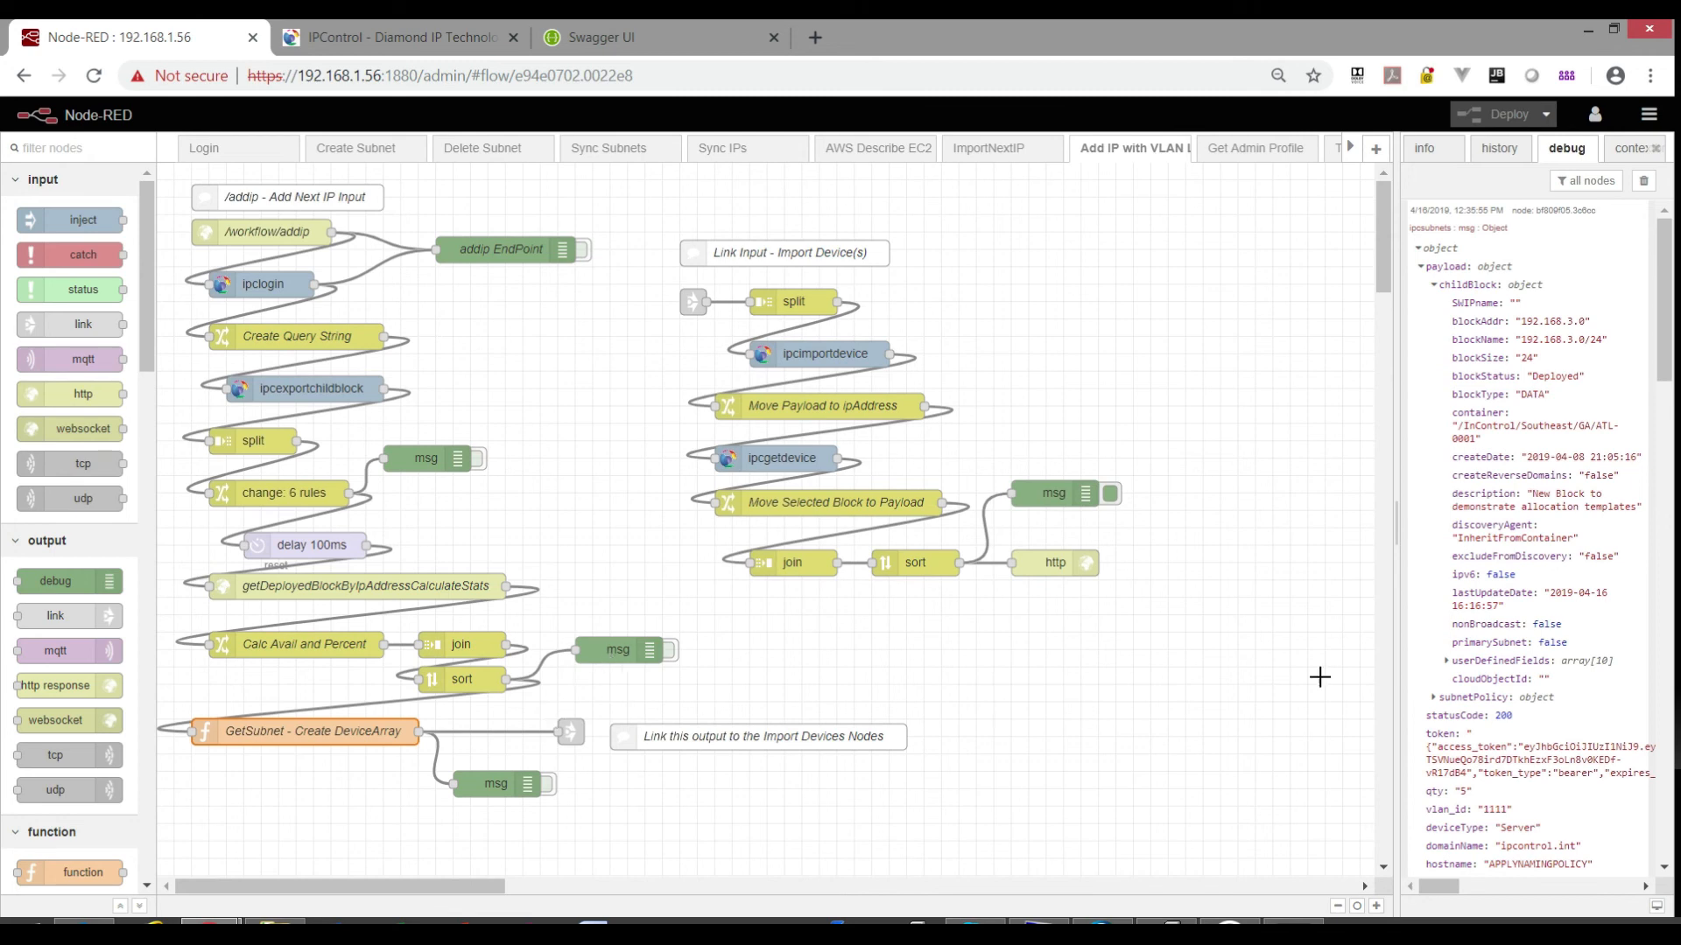
Collapse childBlock in the debug output and examine the first two device objects in the GetSubnet message's payload array.
left_click(1435, 287)
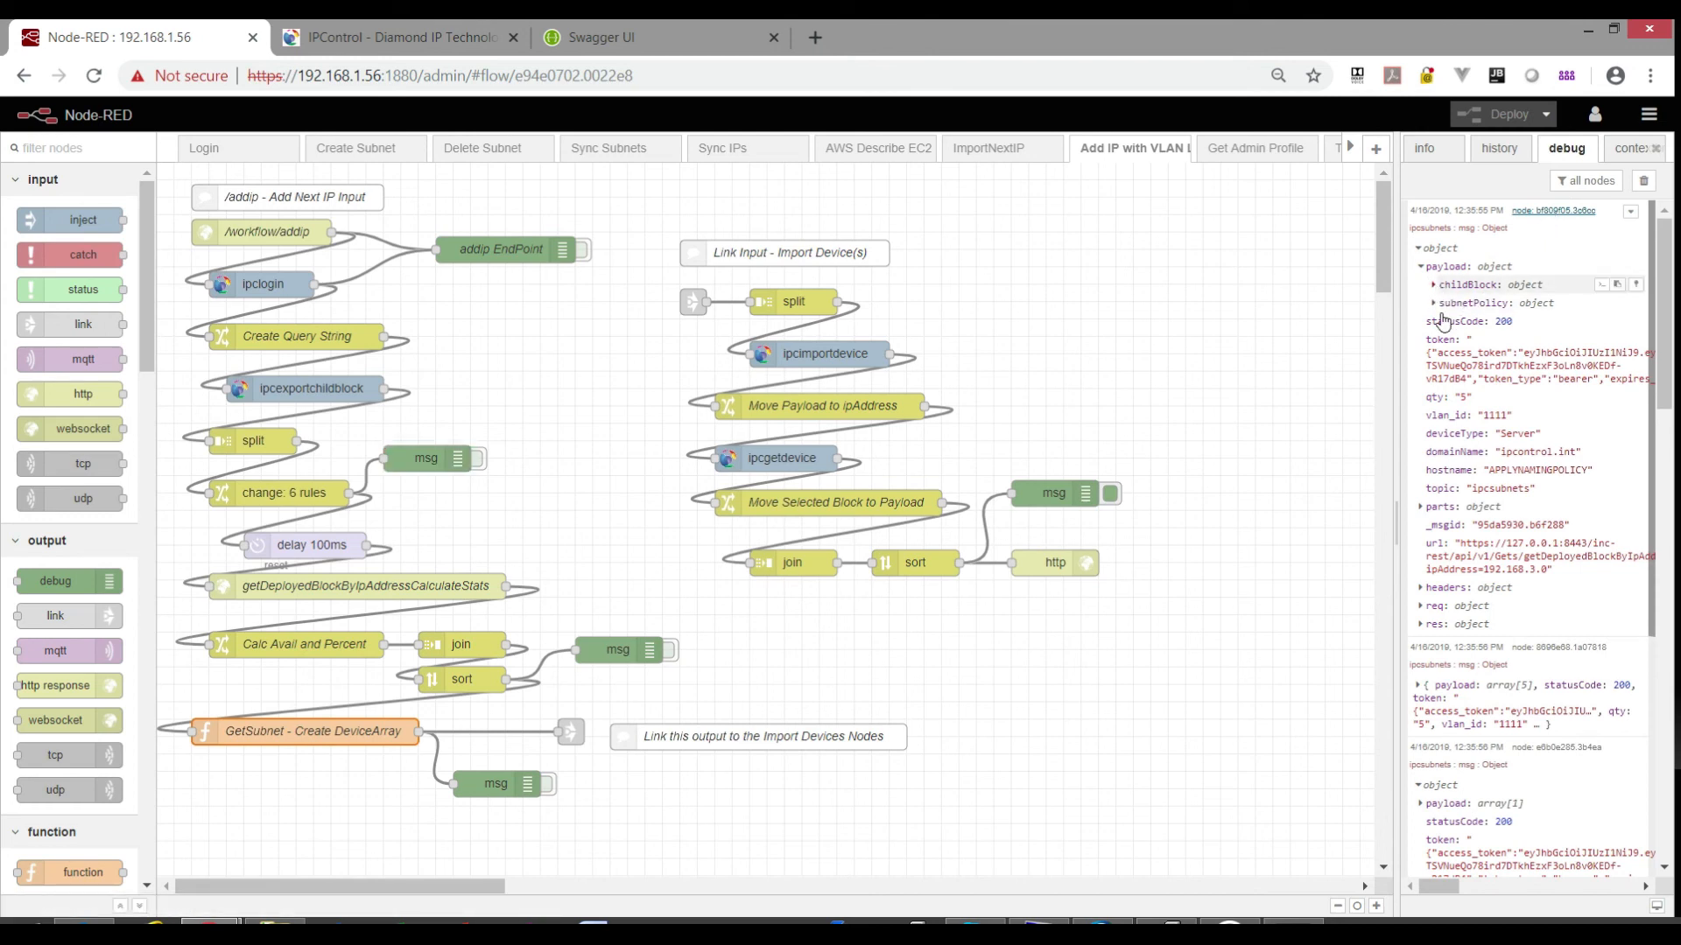
scroll(1488, 350, "down", 4)
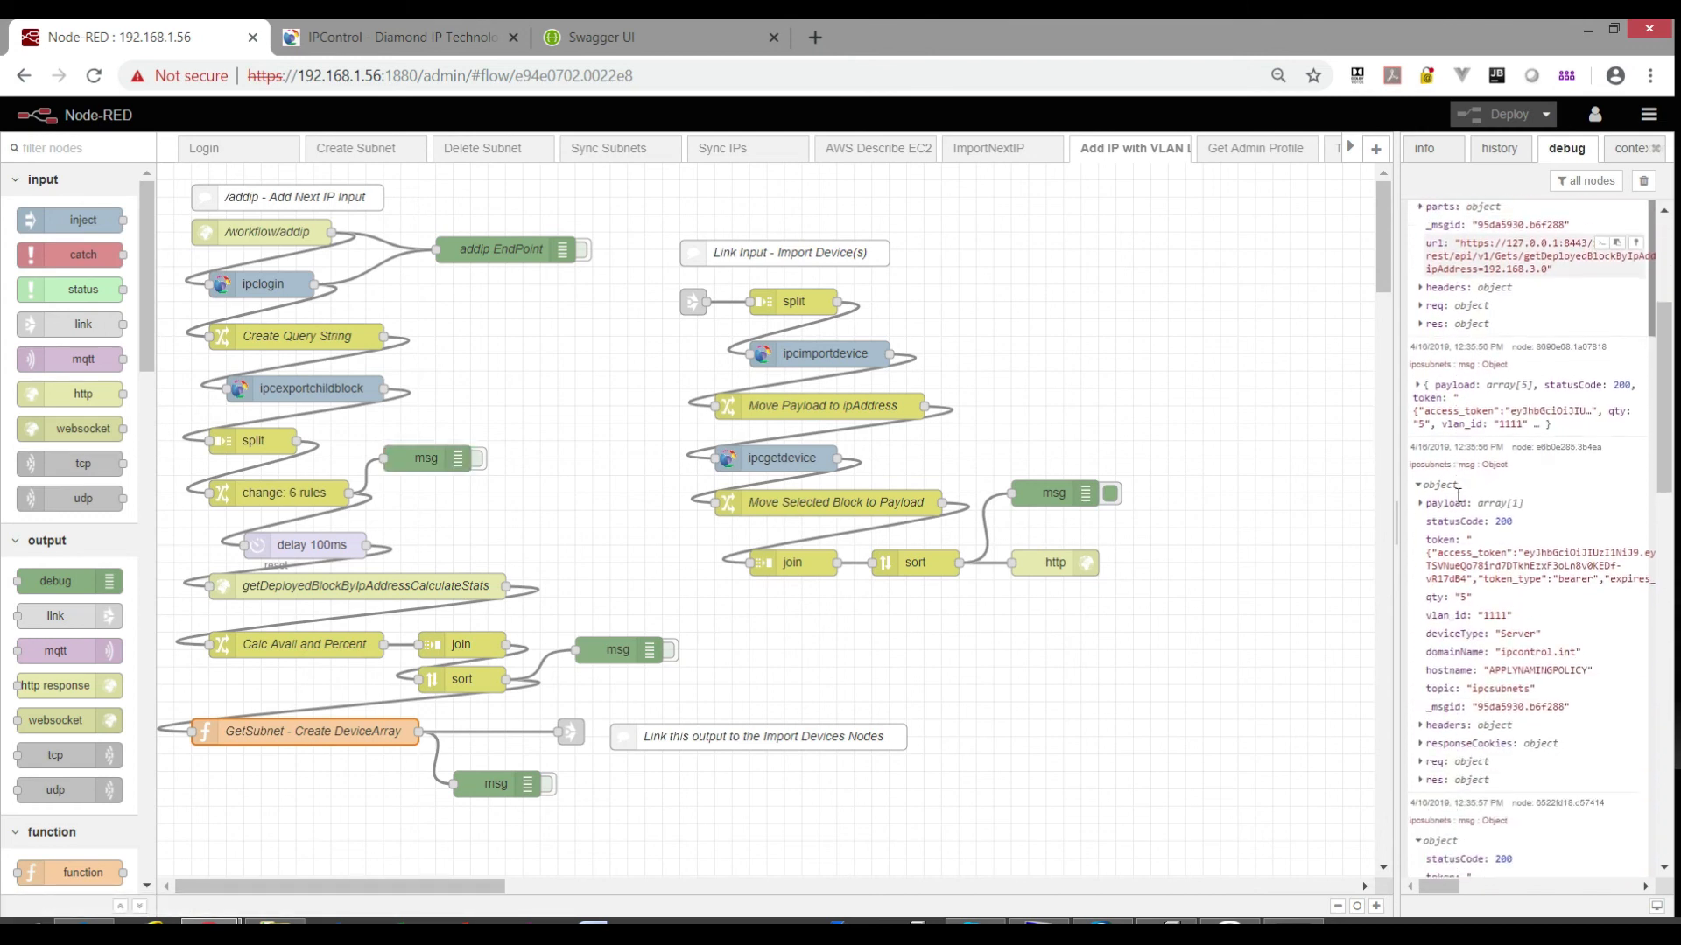
left_click(1415, 386)
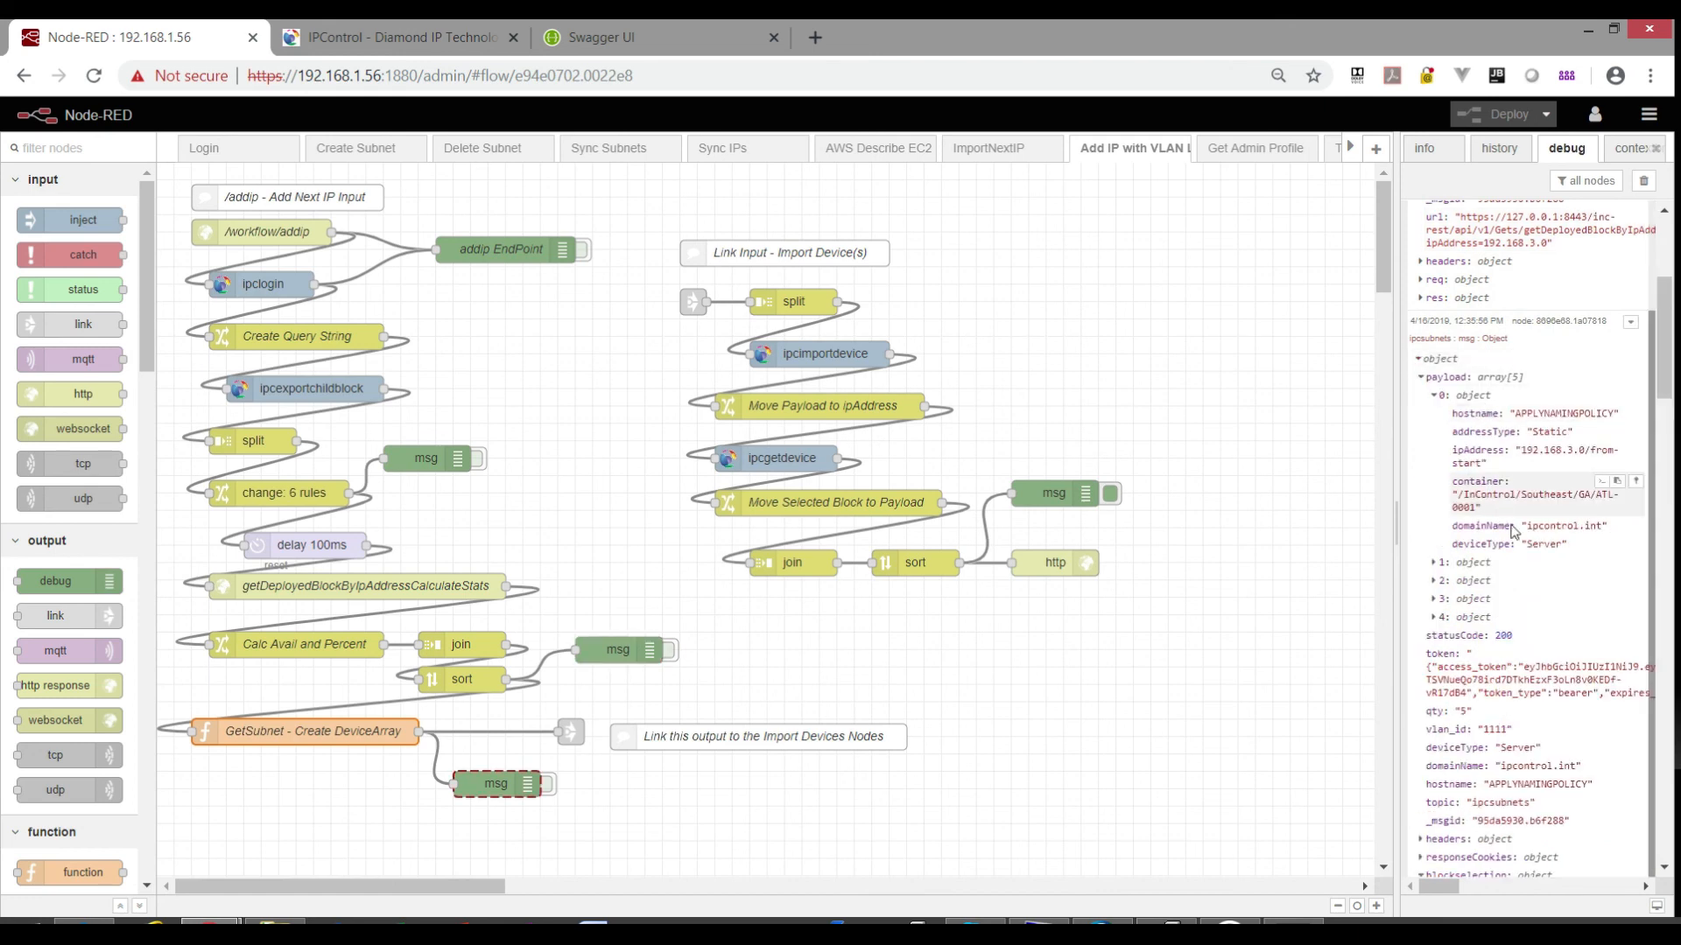
left_click(1435, 562)
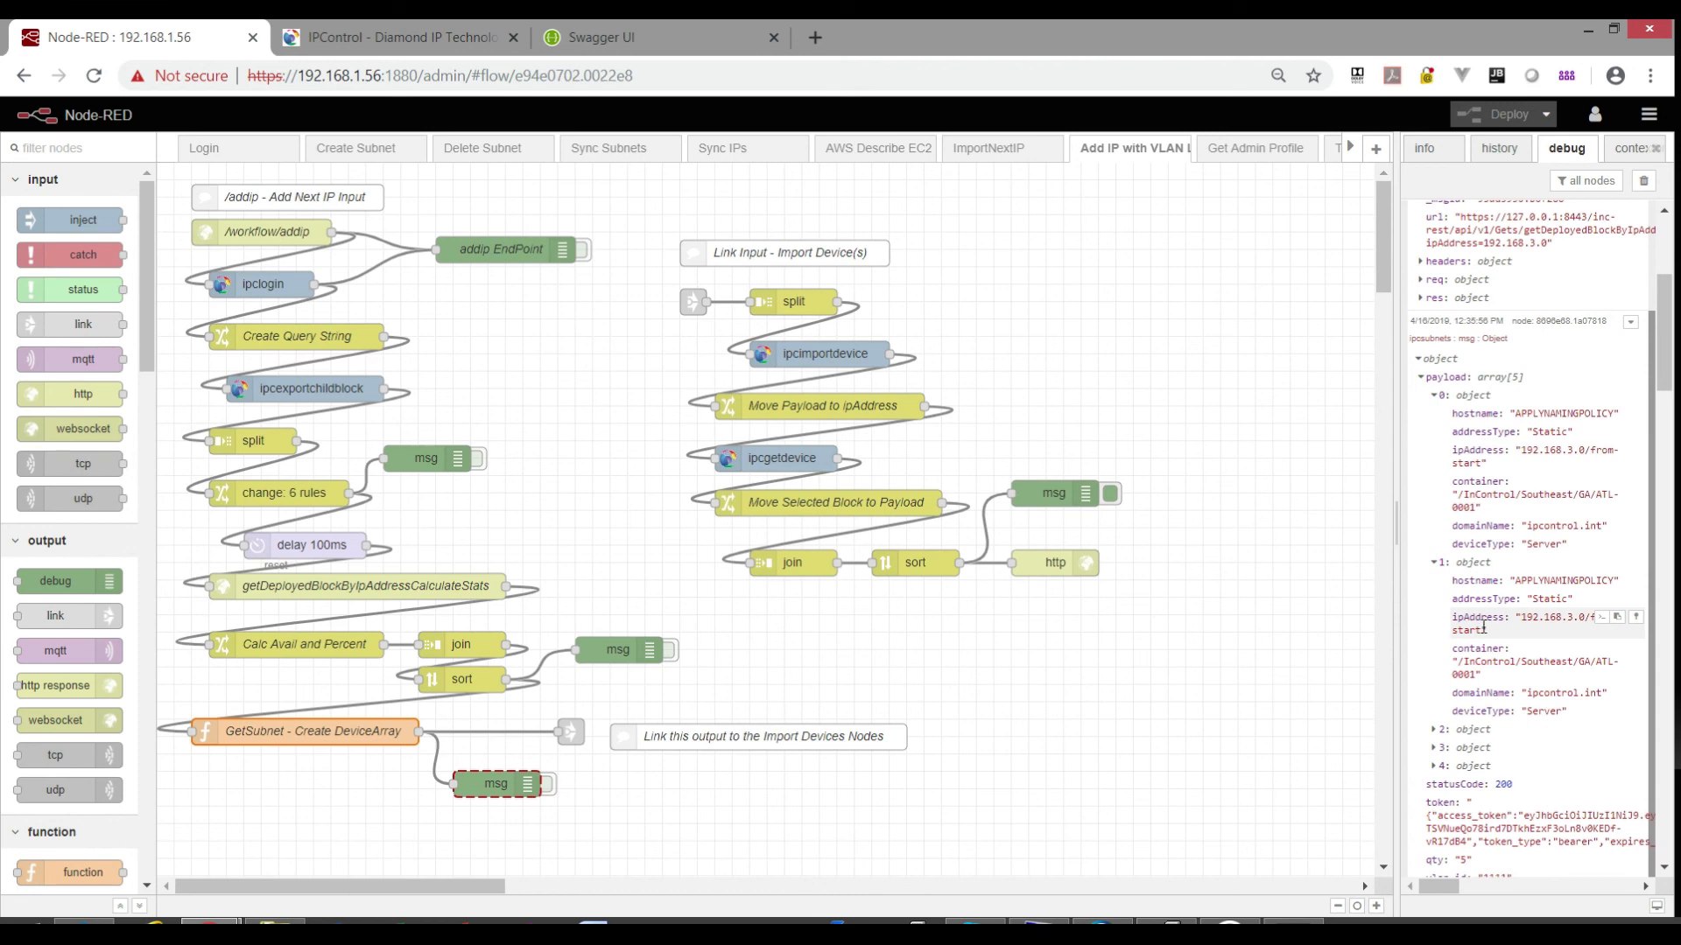
left_click(1062, 667)
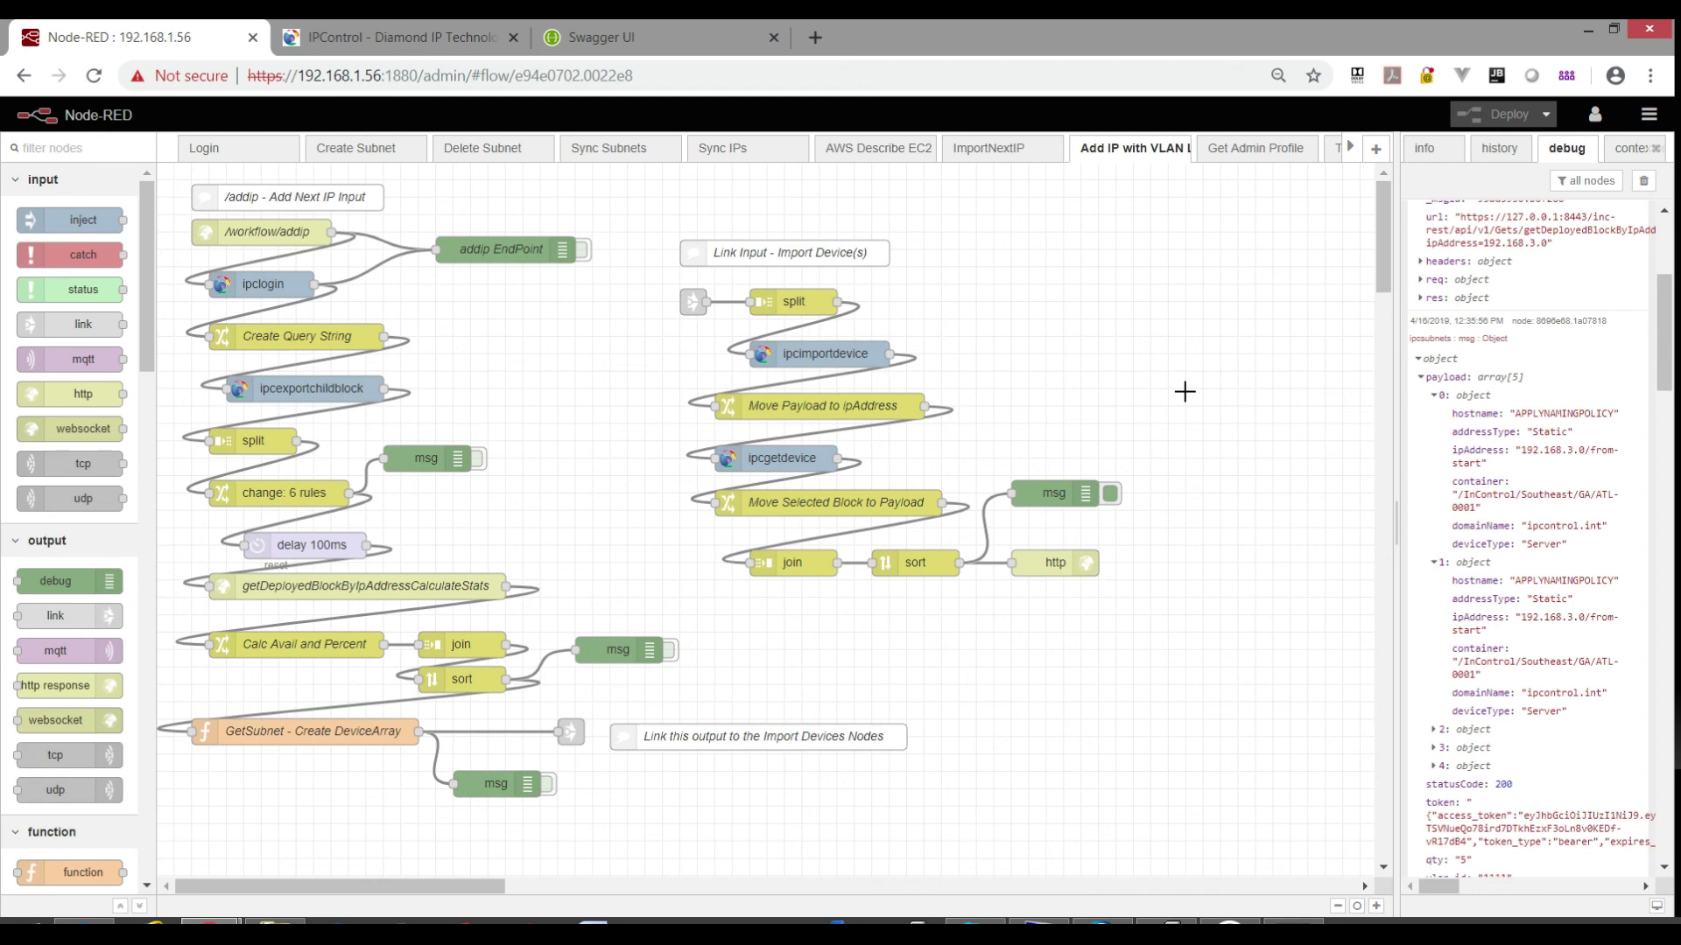
View the Get Admin Profile flow, look at the Test IPCLogin / AWS flow and return to Get Admin Profile.
left_click(1256, 149)
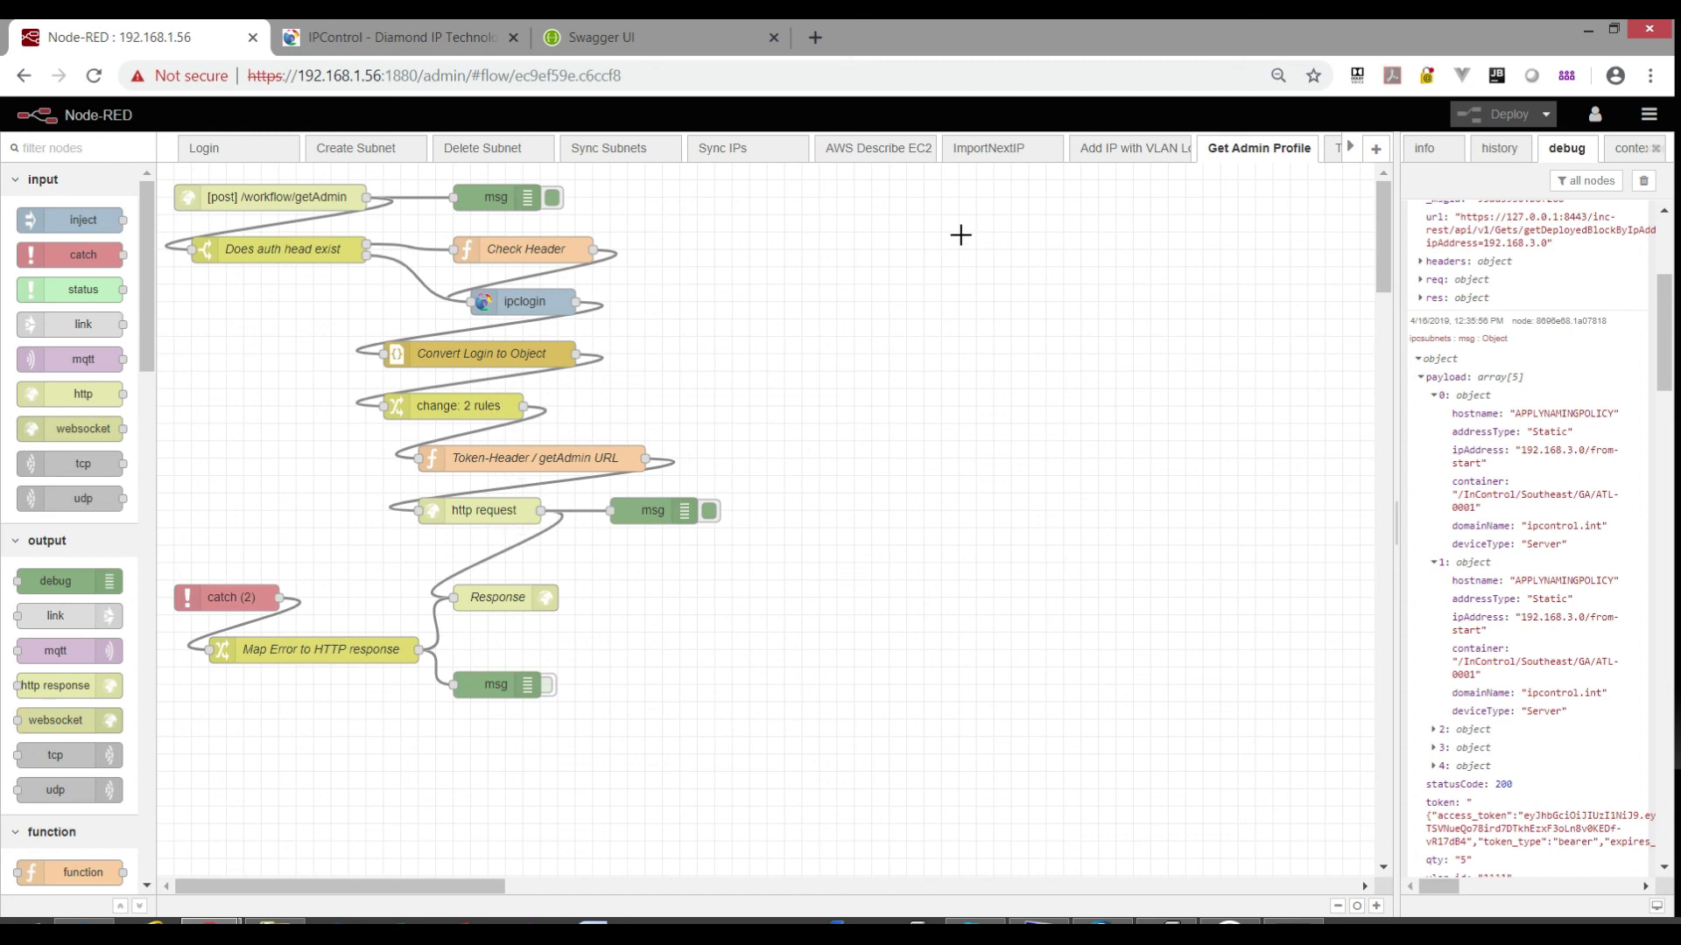
left_click(1349, 146)
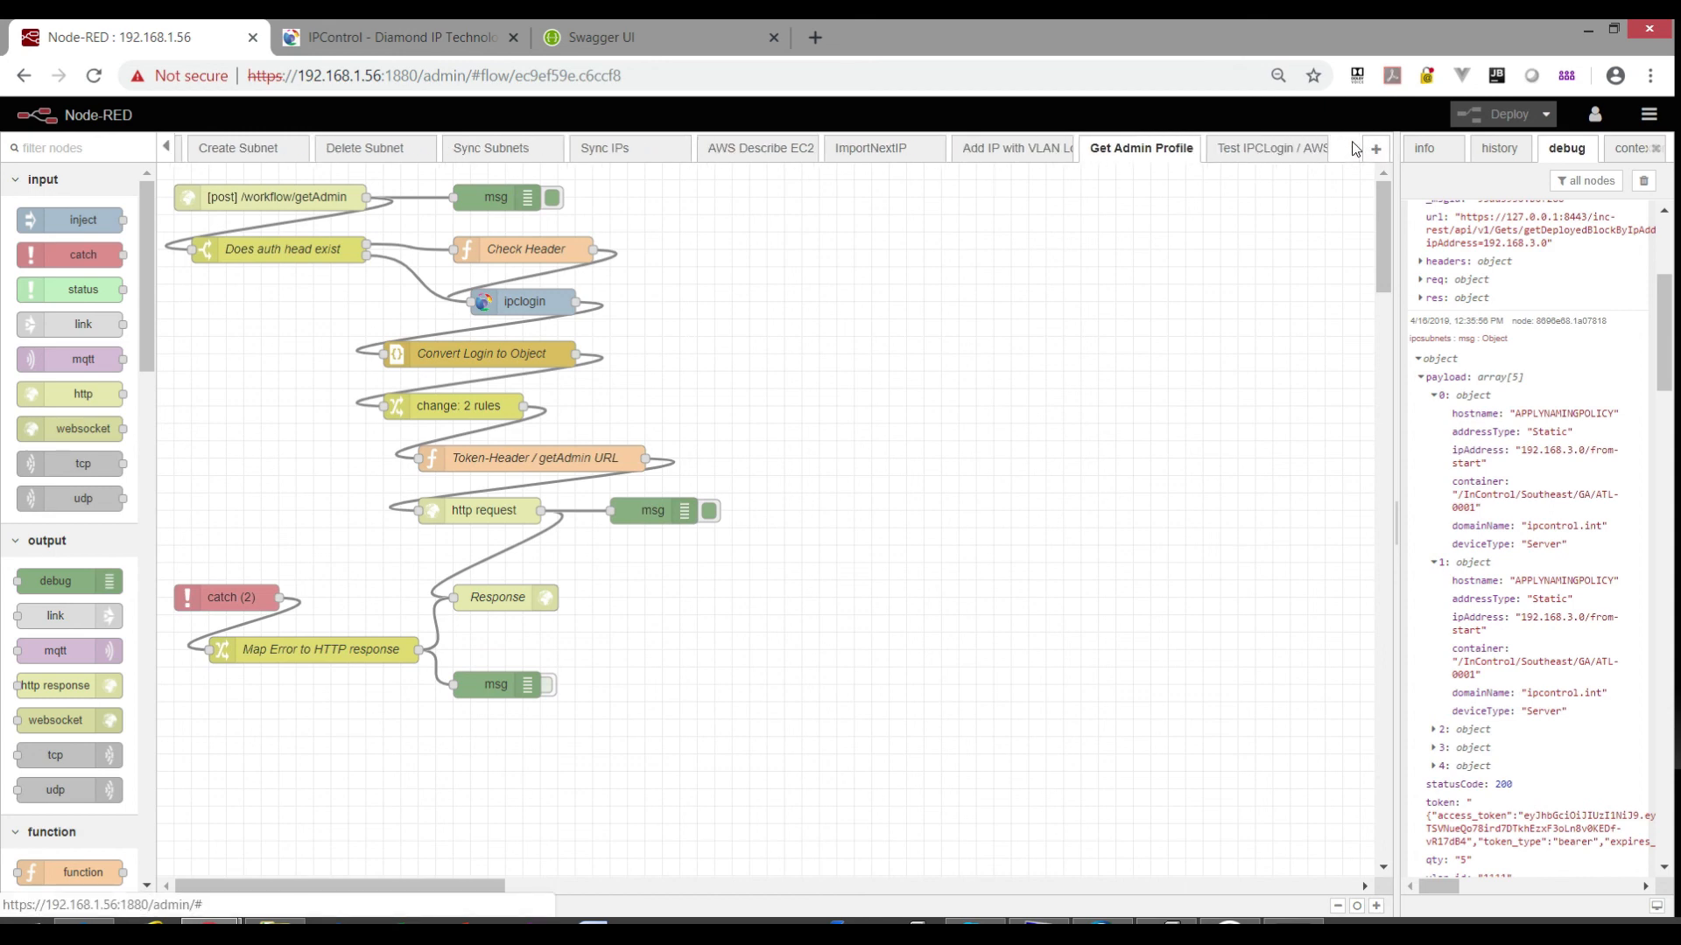
left_click(1254, 151)
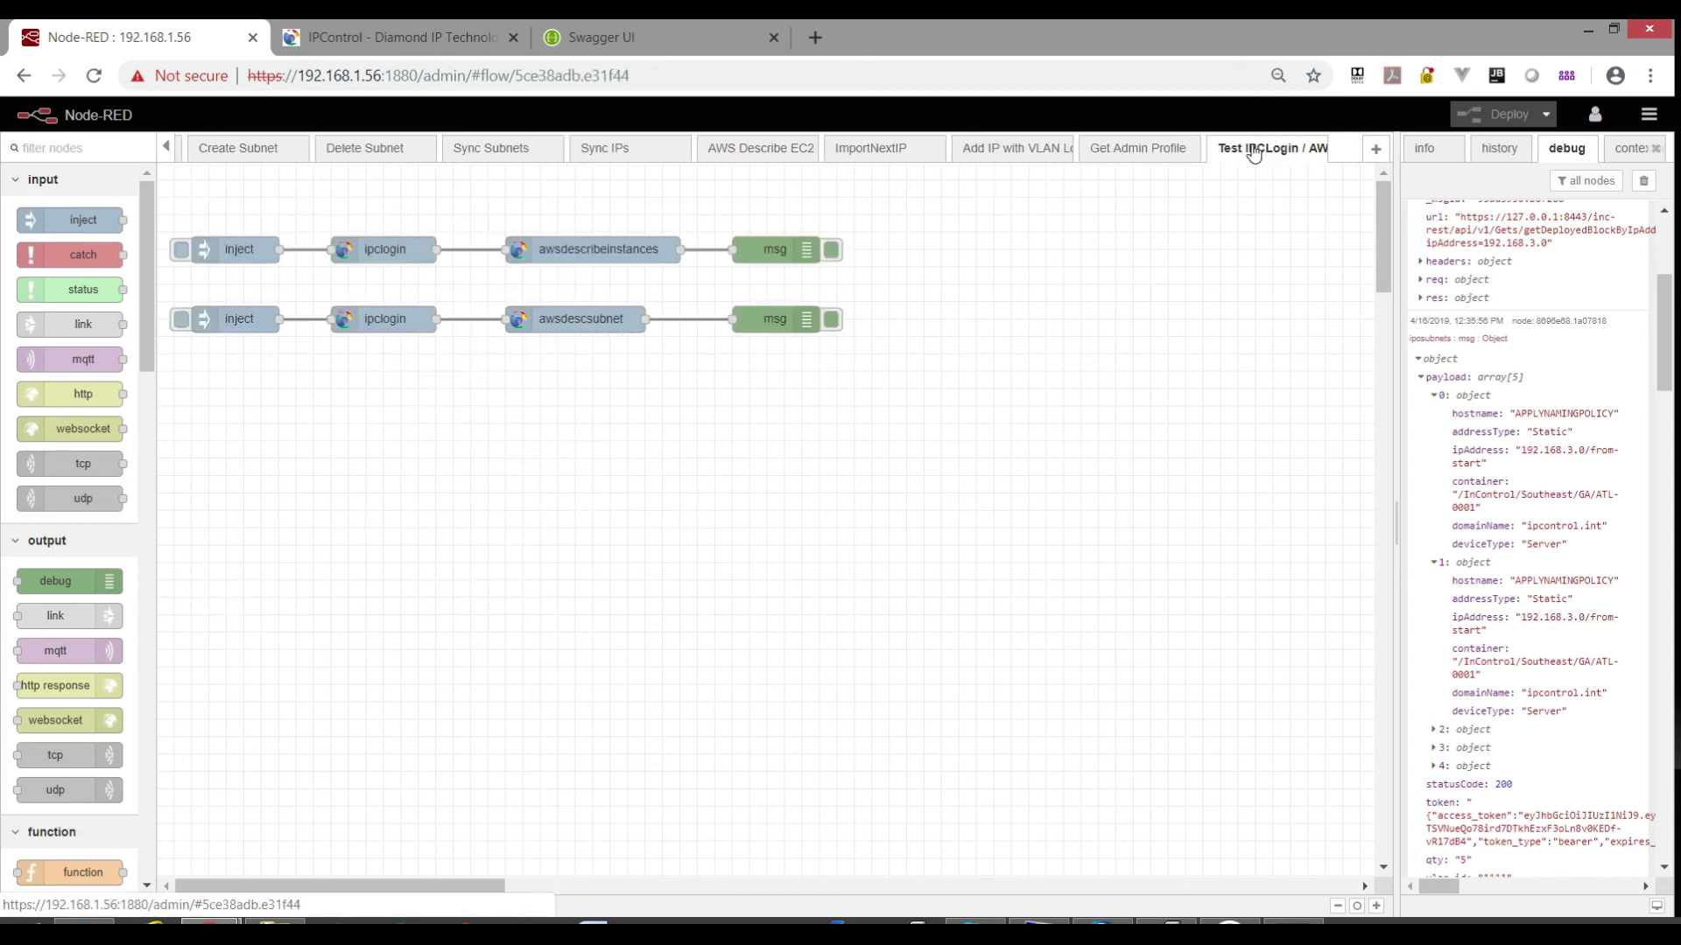
left_click(1164, 150)
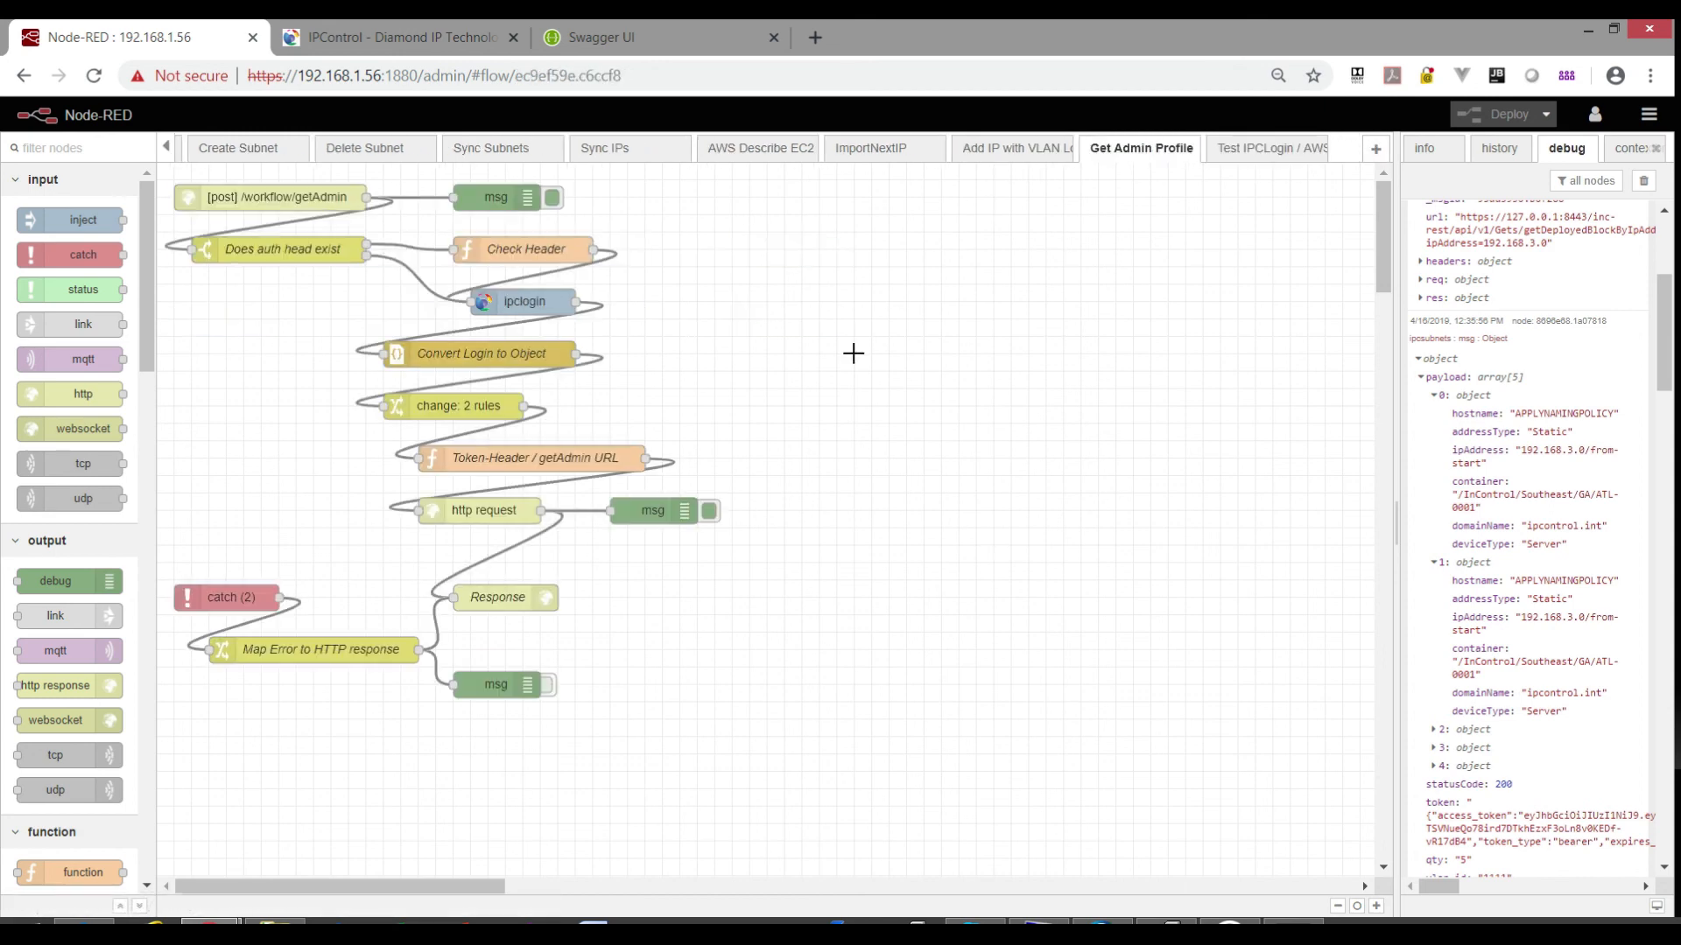